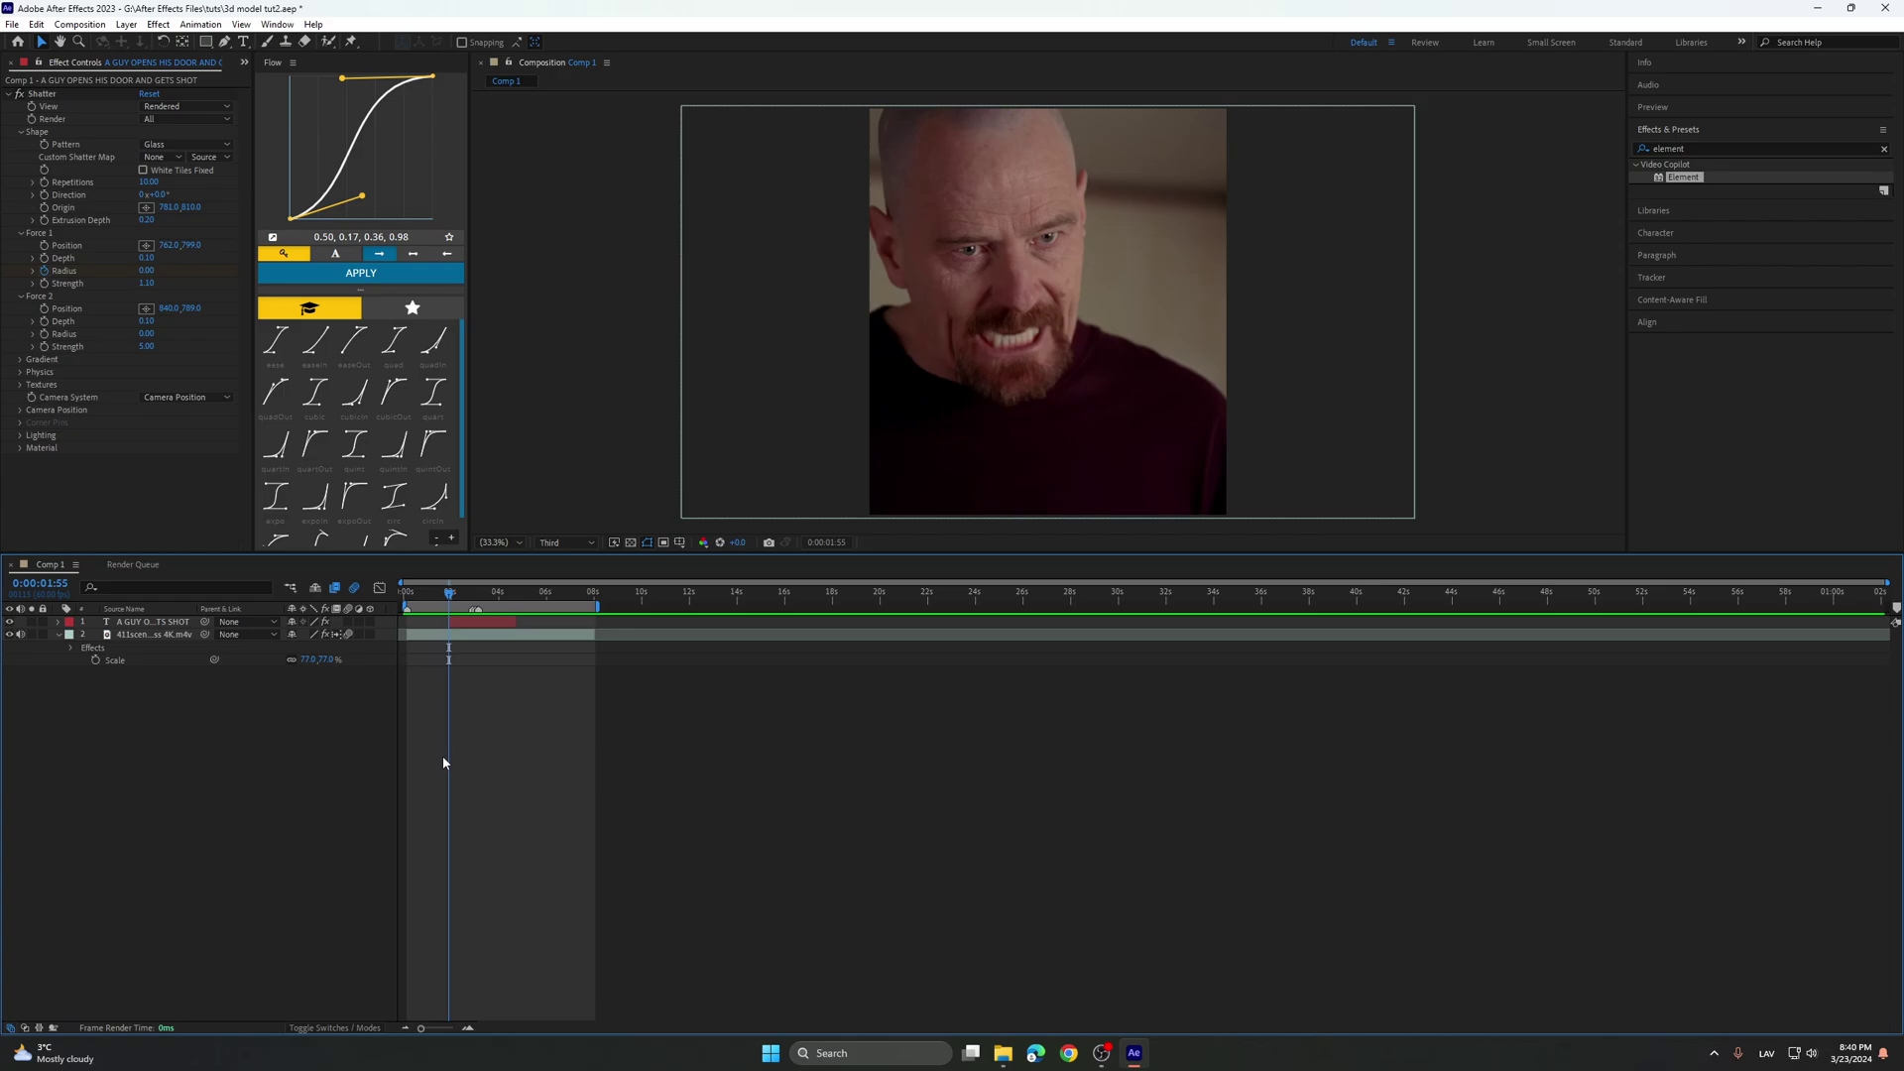
Play back the title animation over the clip to review its timing against the composition markers.
scroll(447, 762, up, 2)
drag(525, 782, 754, 823)
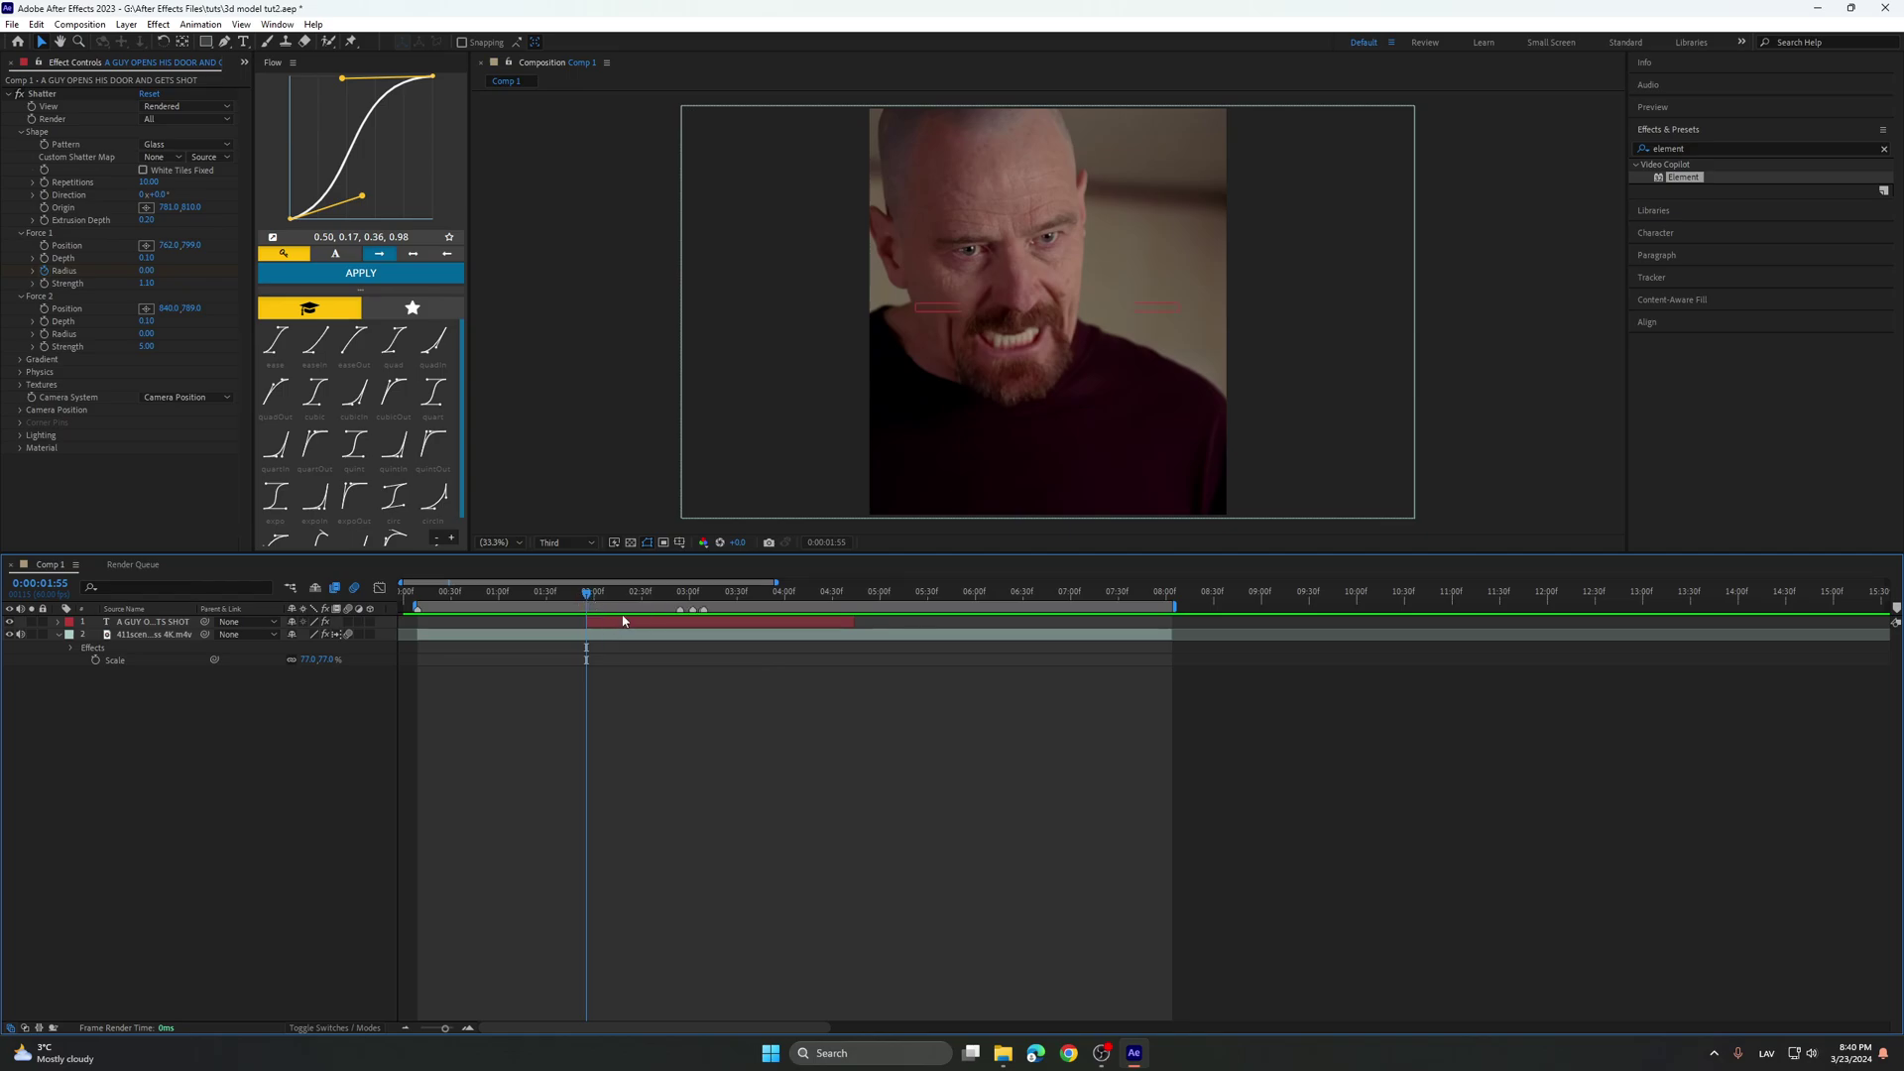
click(678, 609)
key(space)
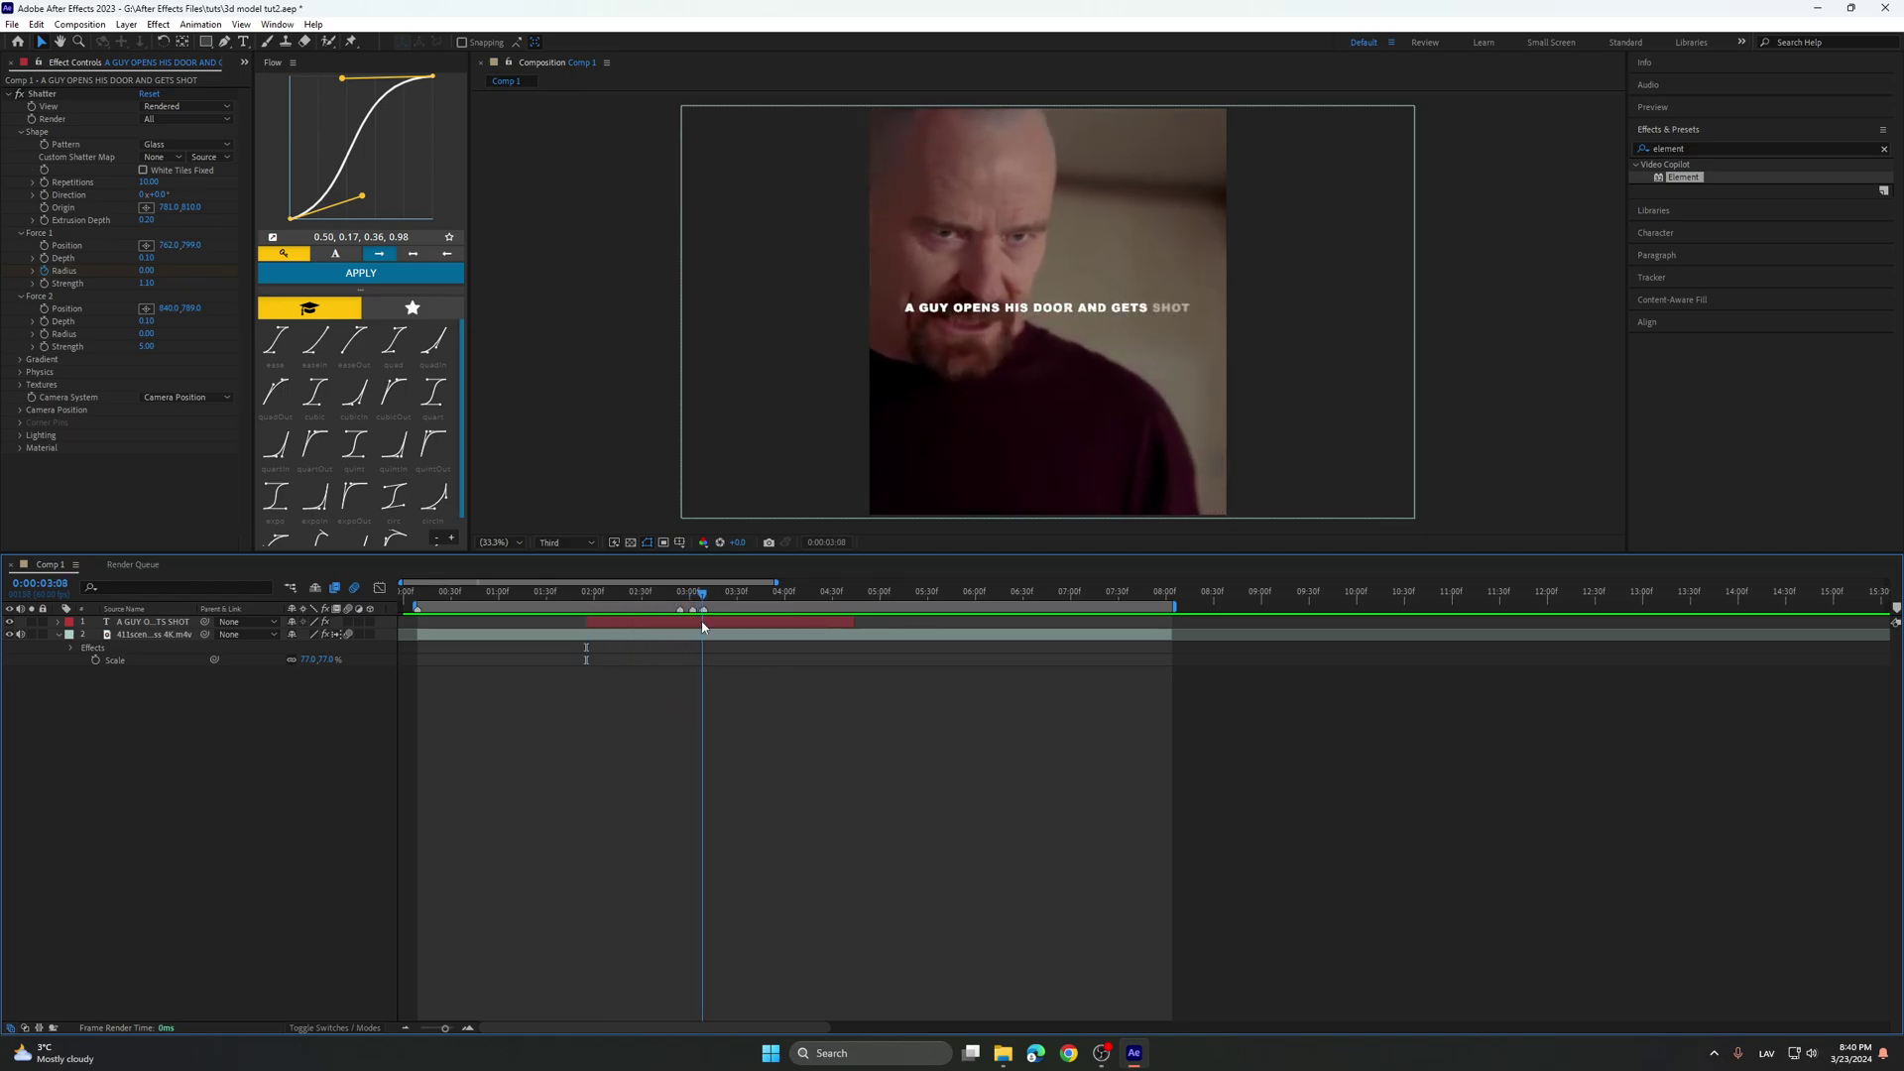
drag(678, 593, 629, 595)
key(space)
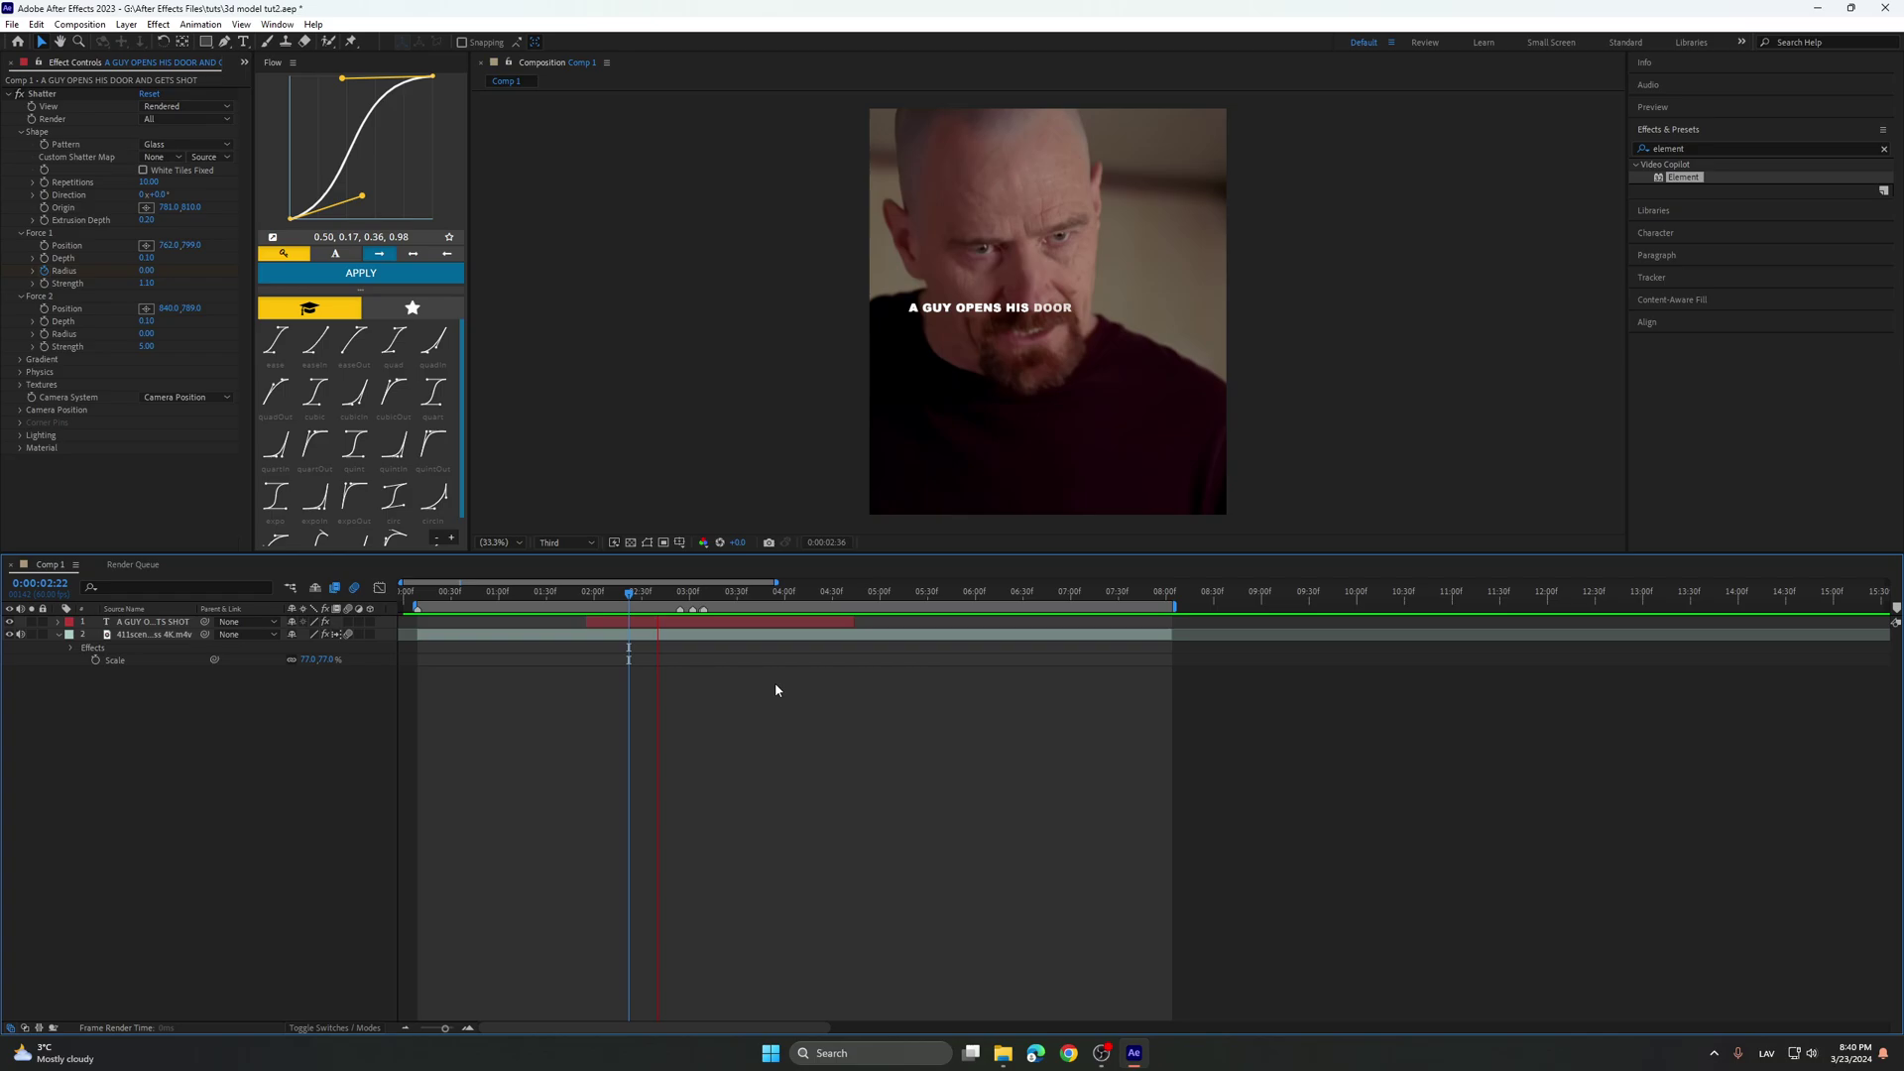
key(space)
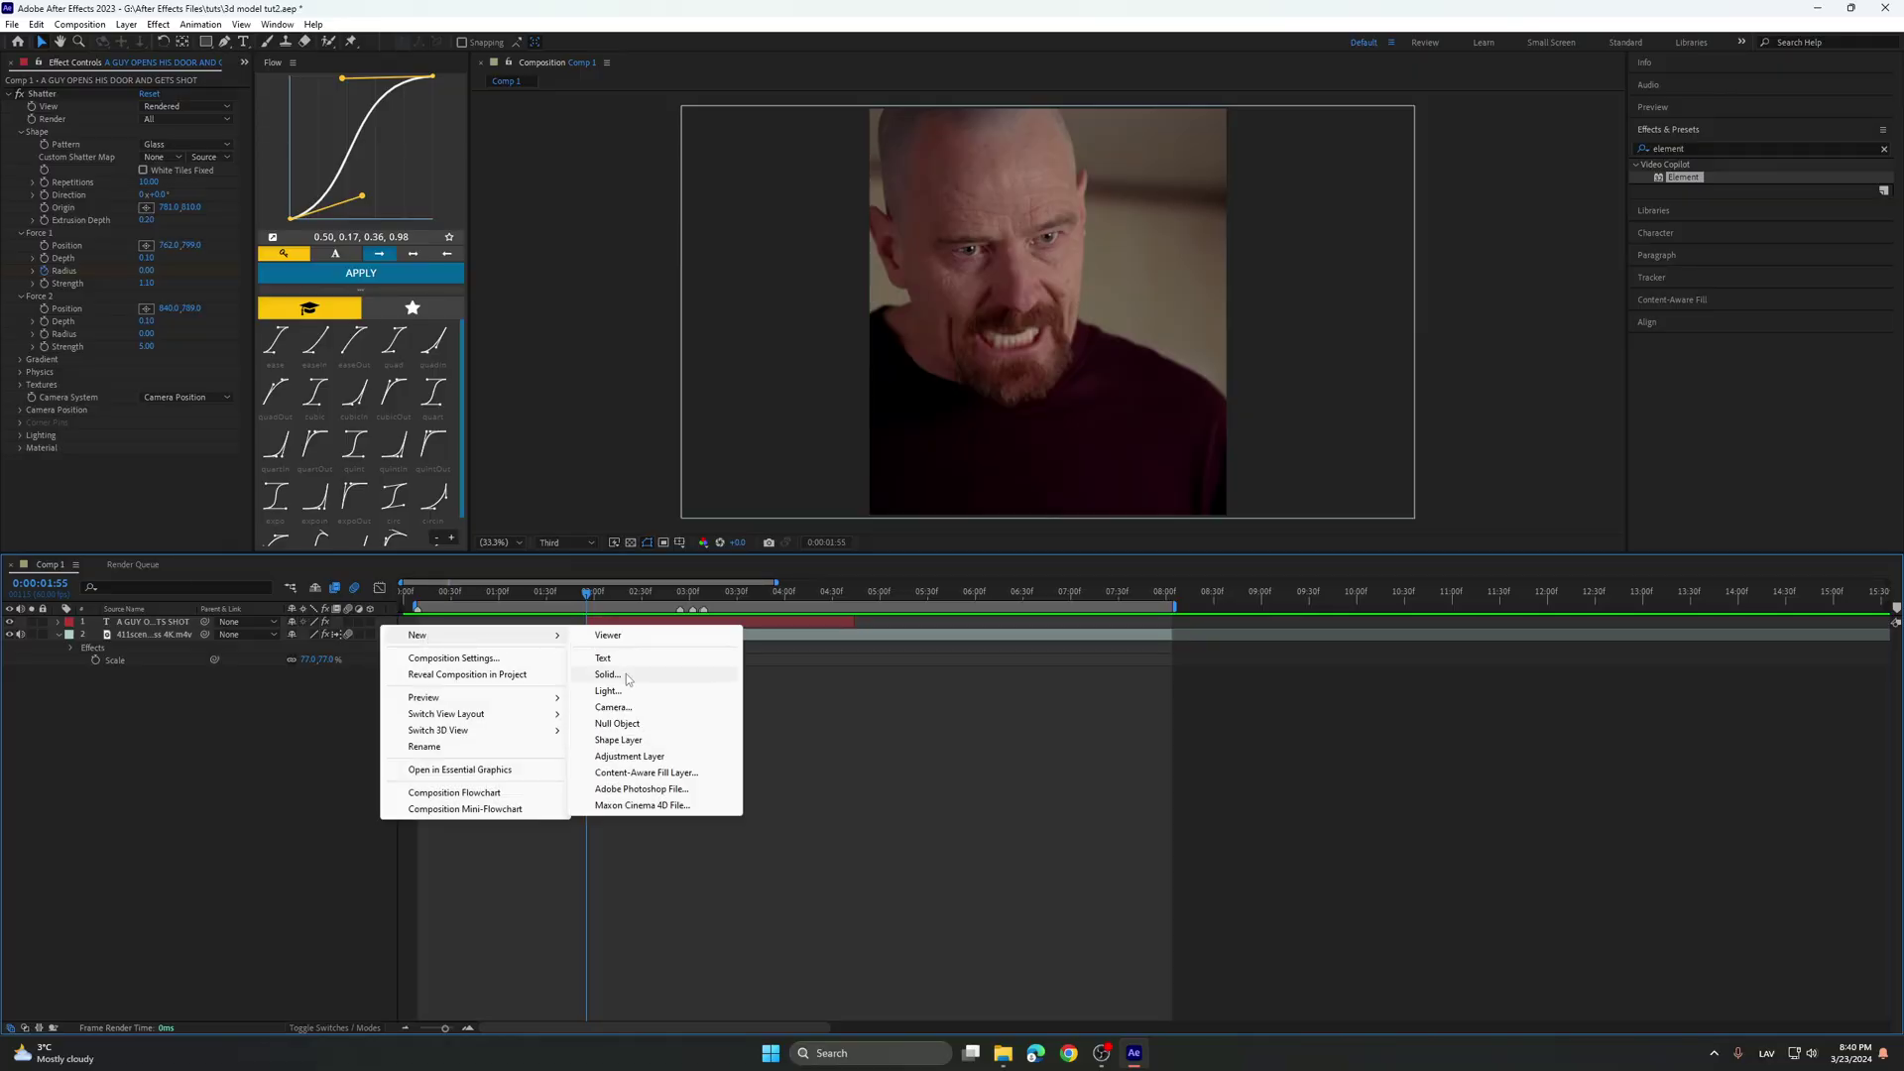
Create a black solid layer above the title text and trim its start to 0:00:01:55.
click(627, 675)
click(766, 522)
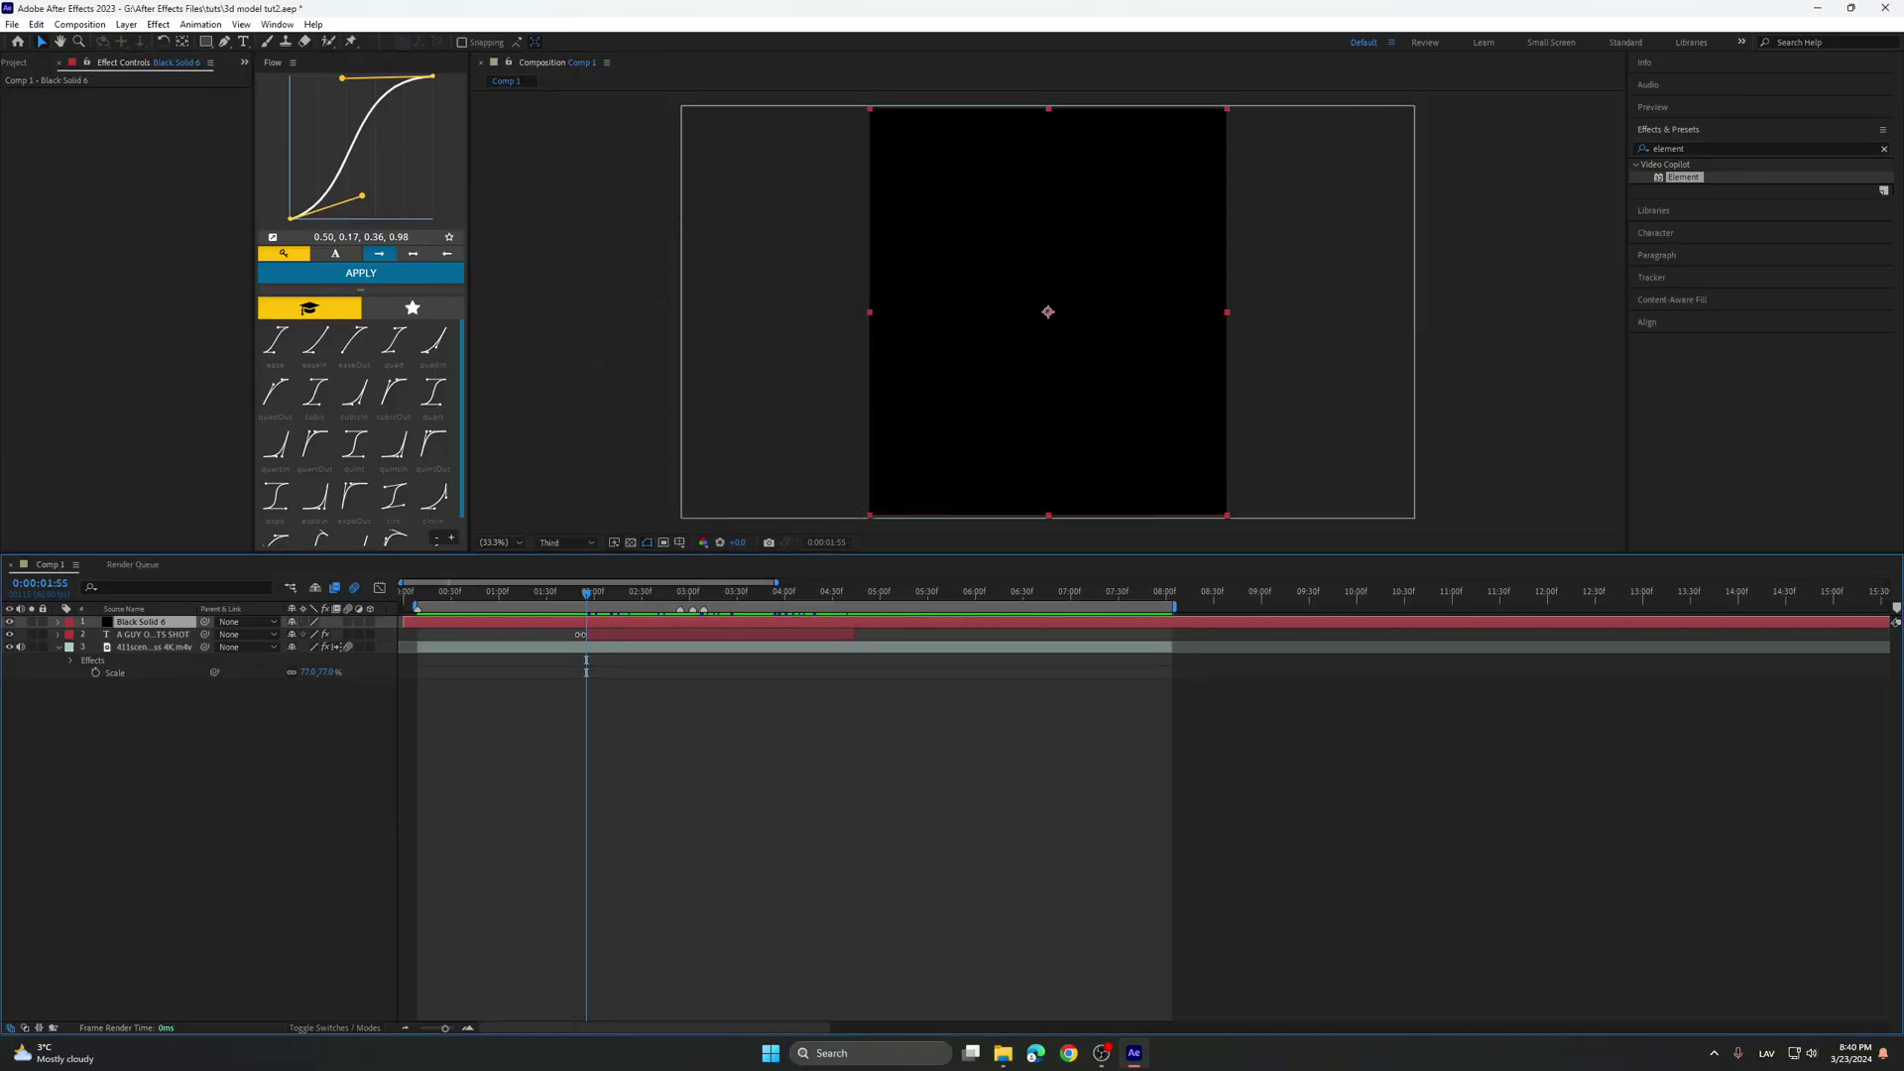
key(ctrl+shift+d)
click(551, 633)
key(Delete)
Trim the end of the black solid to 0:00:04:43 by splitting it and deleting the remainder.
click(853, 592)
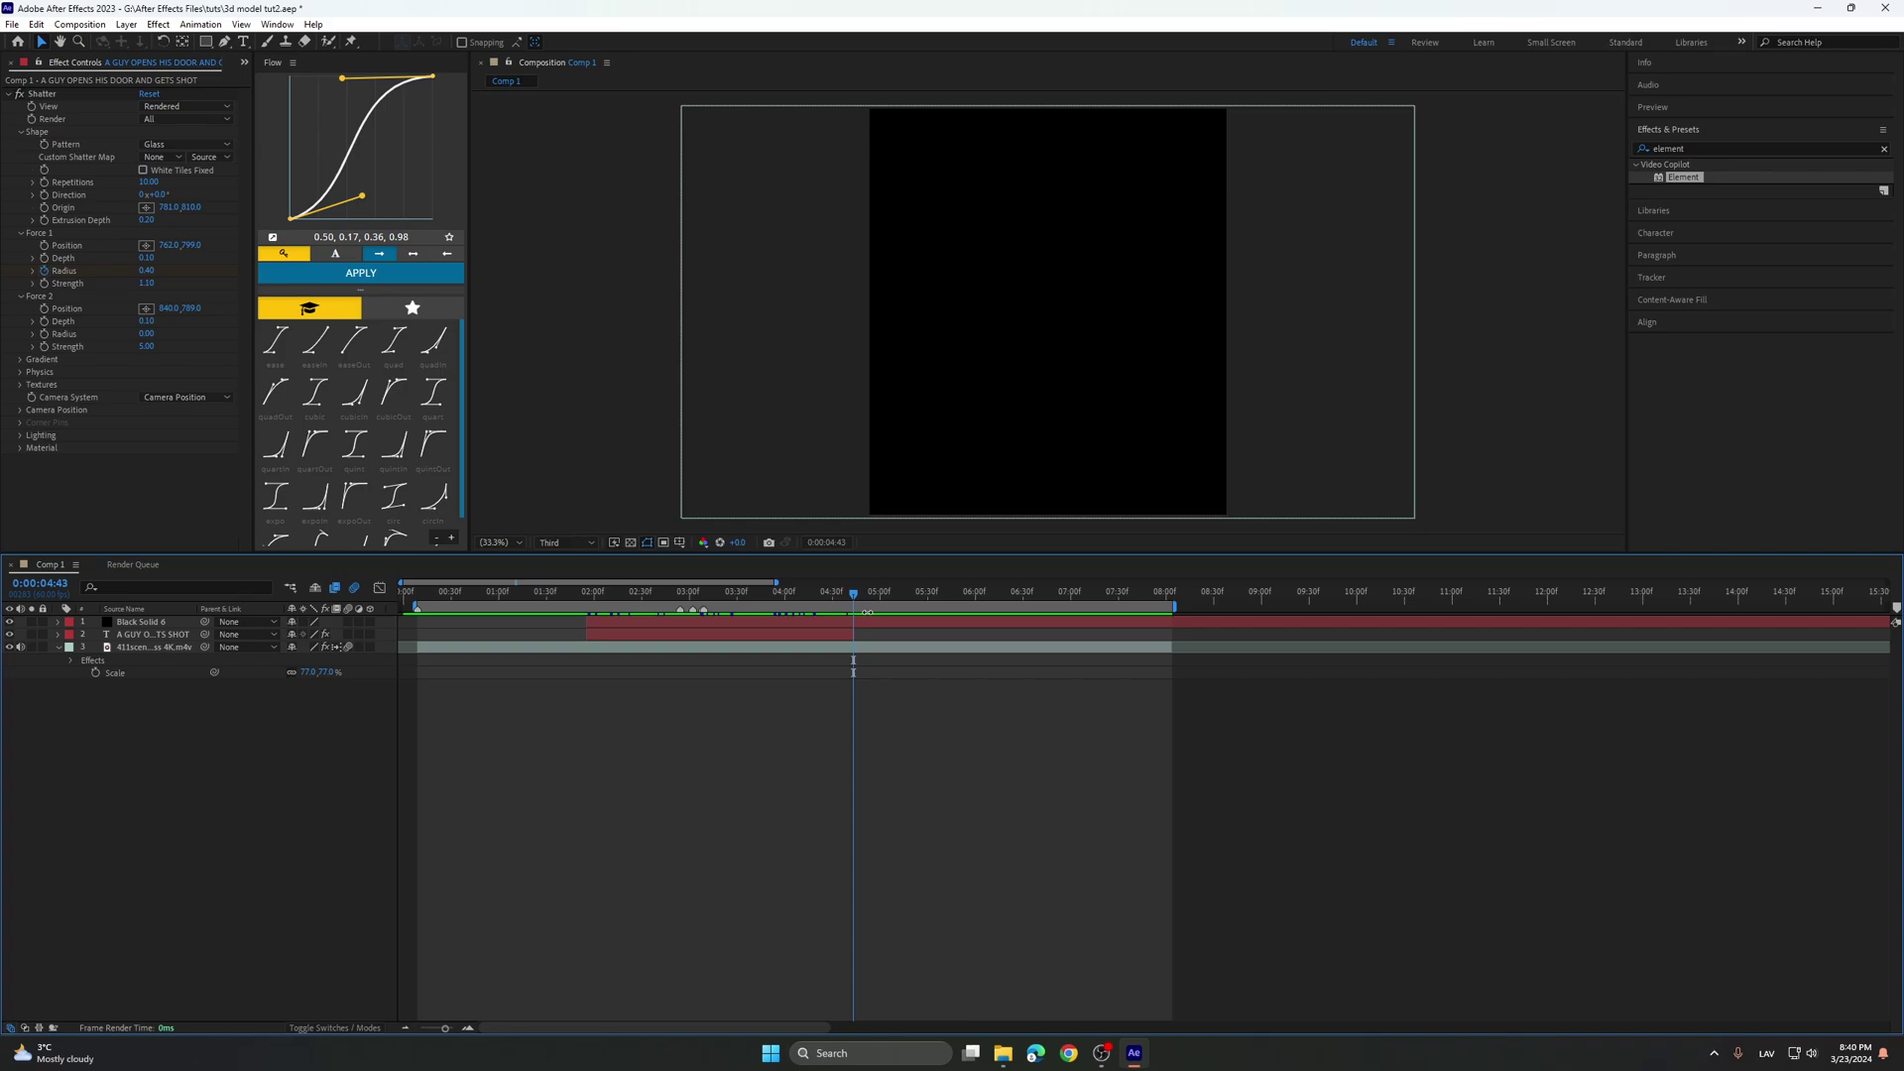
click(876, 630)
key(ctrl+shift+d)
key(Delete)
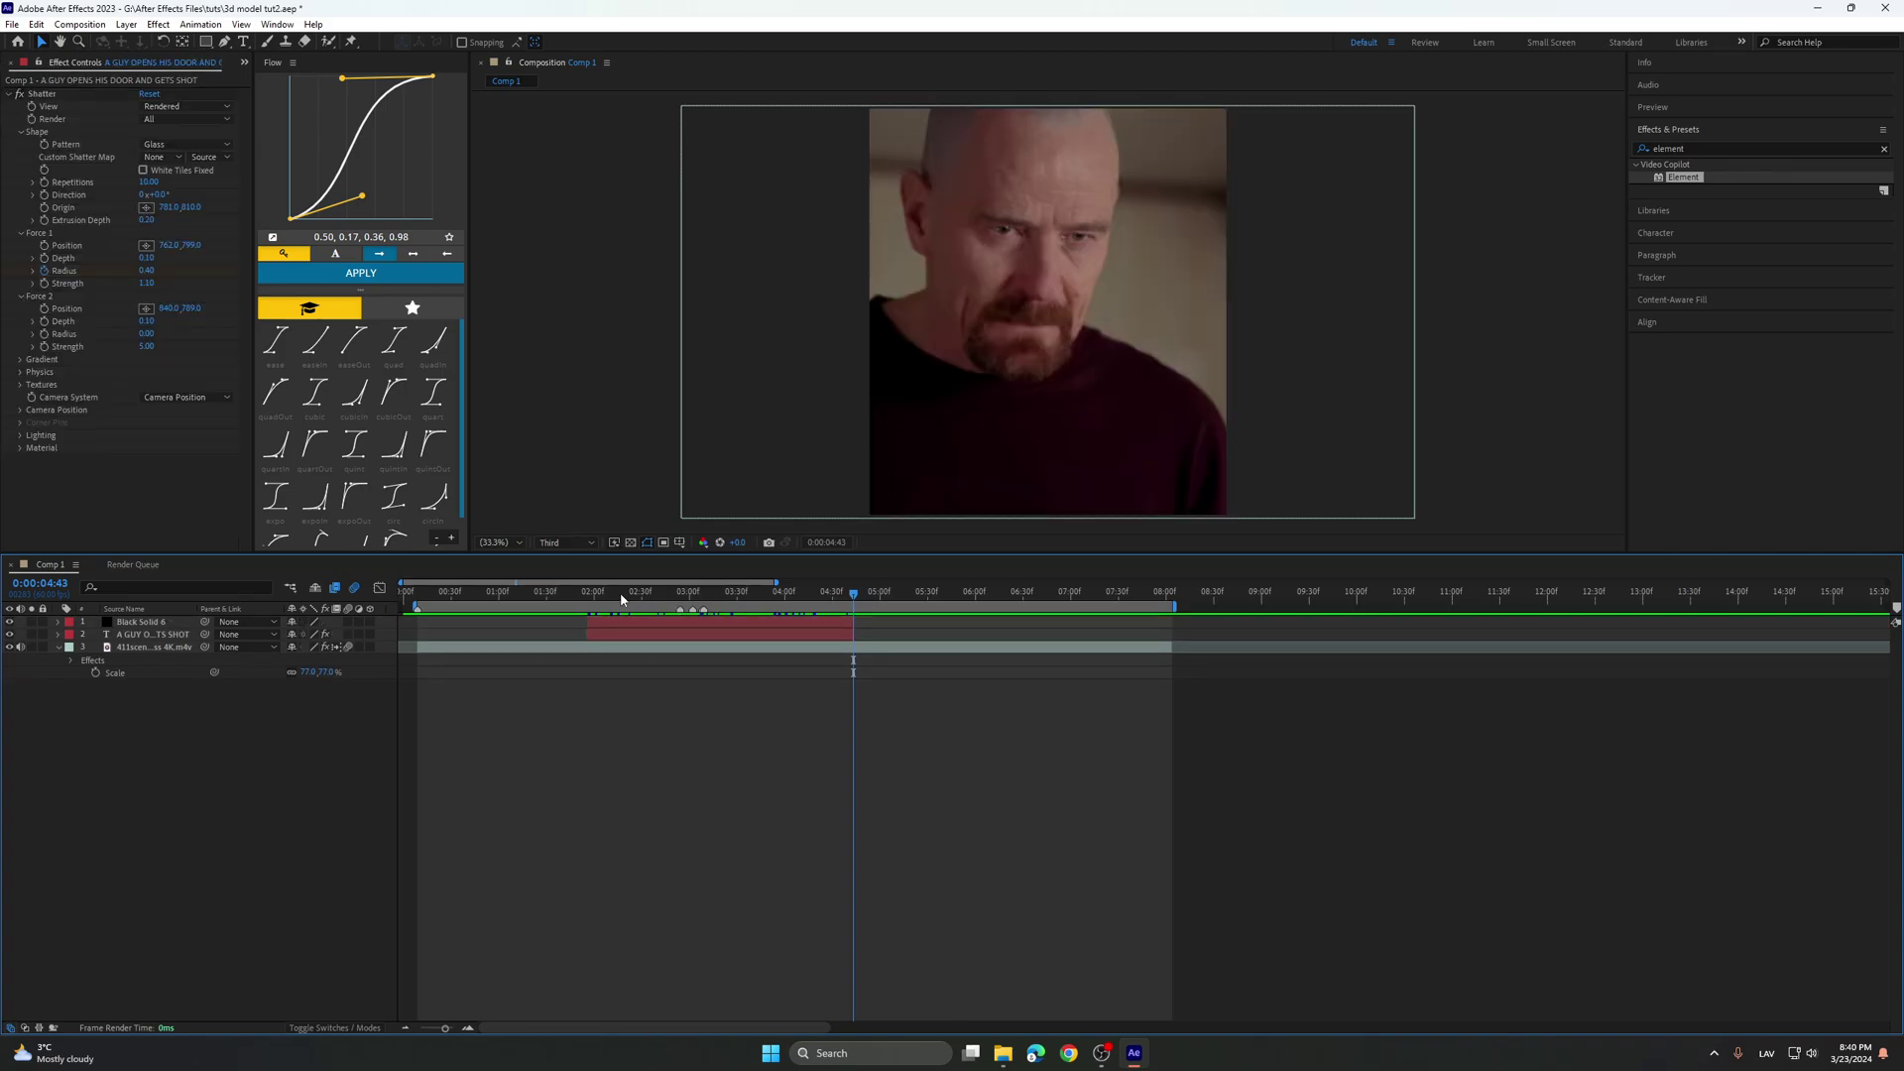
Apply the Video Copilot Element effect to the black solid layer.
drag(618, 597, 594, 607)
click(599, 623)
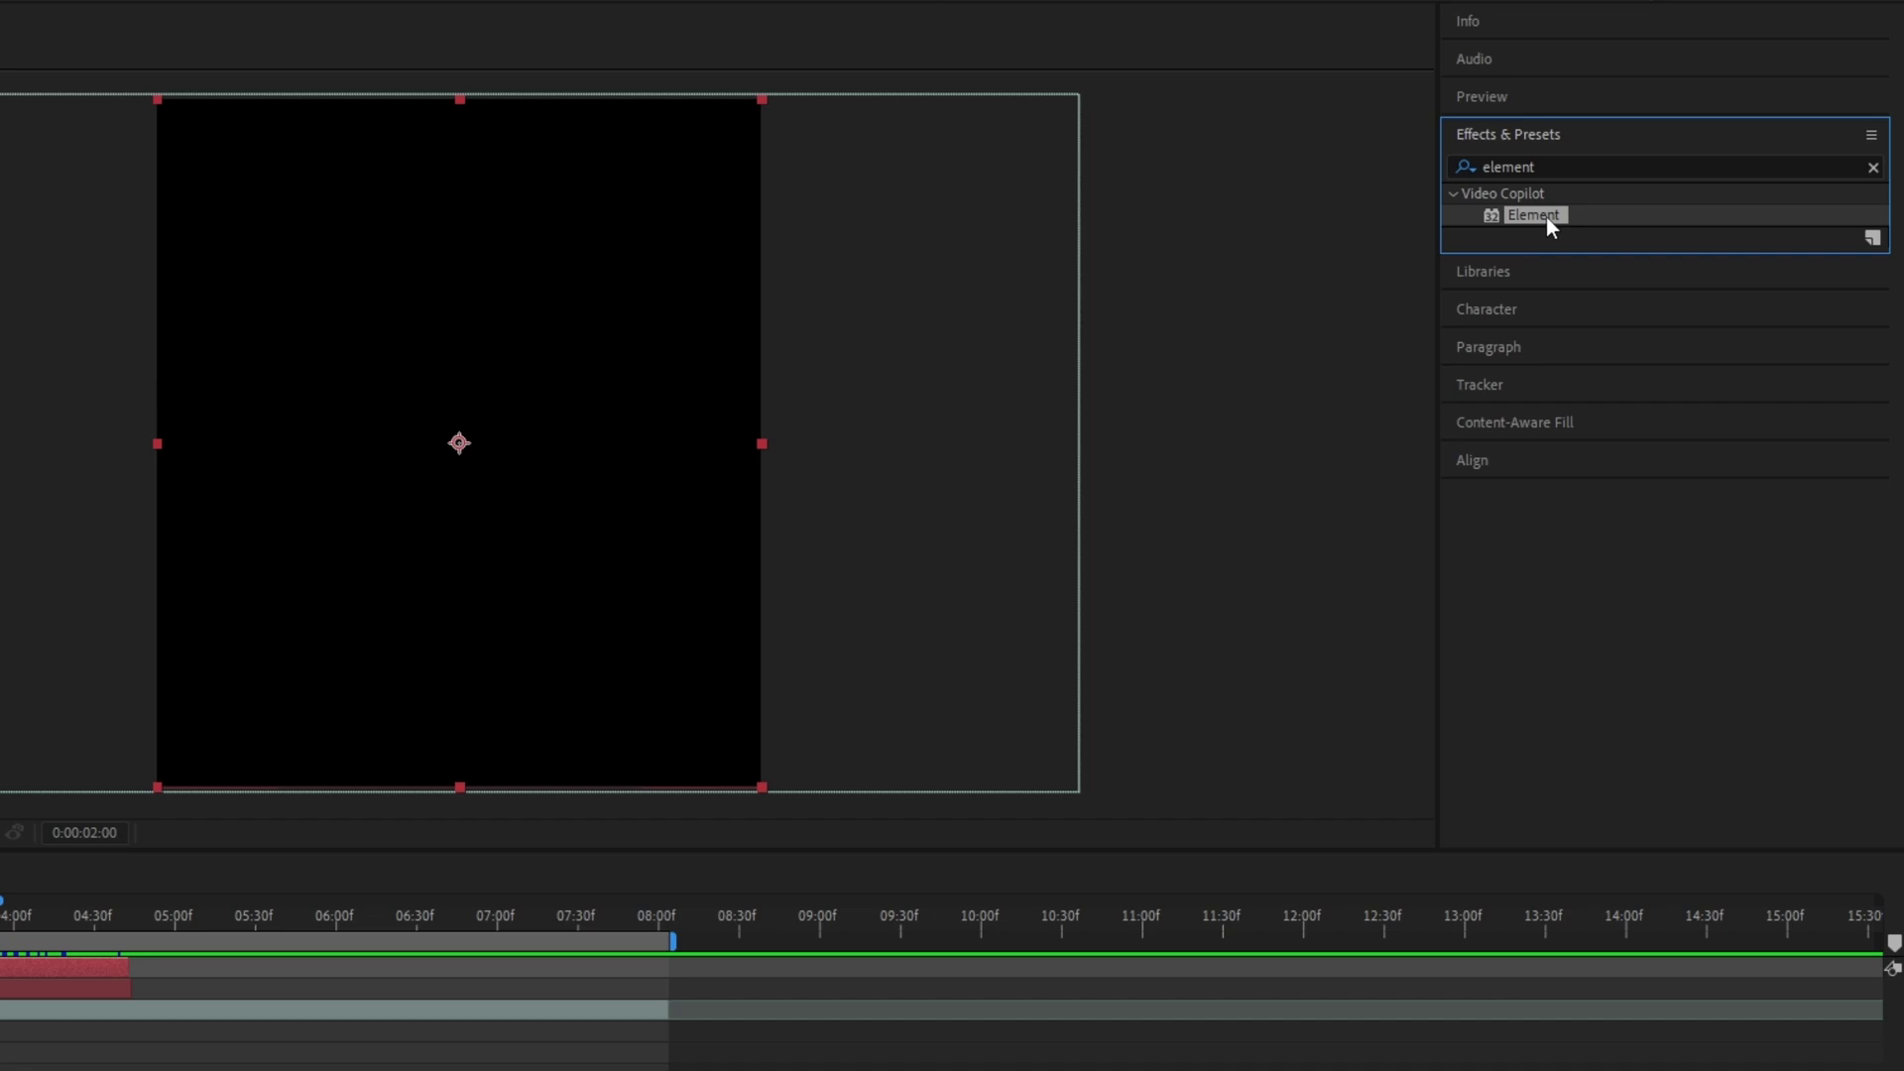
drag(1683, 176, 982, 443)
drag(206, 710, 208, 713)
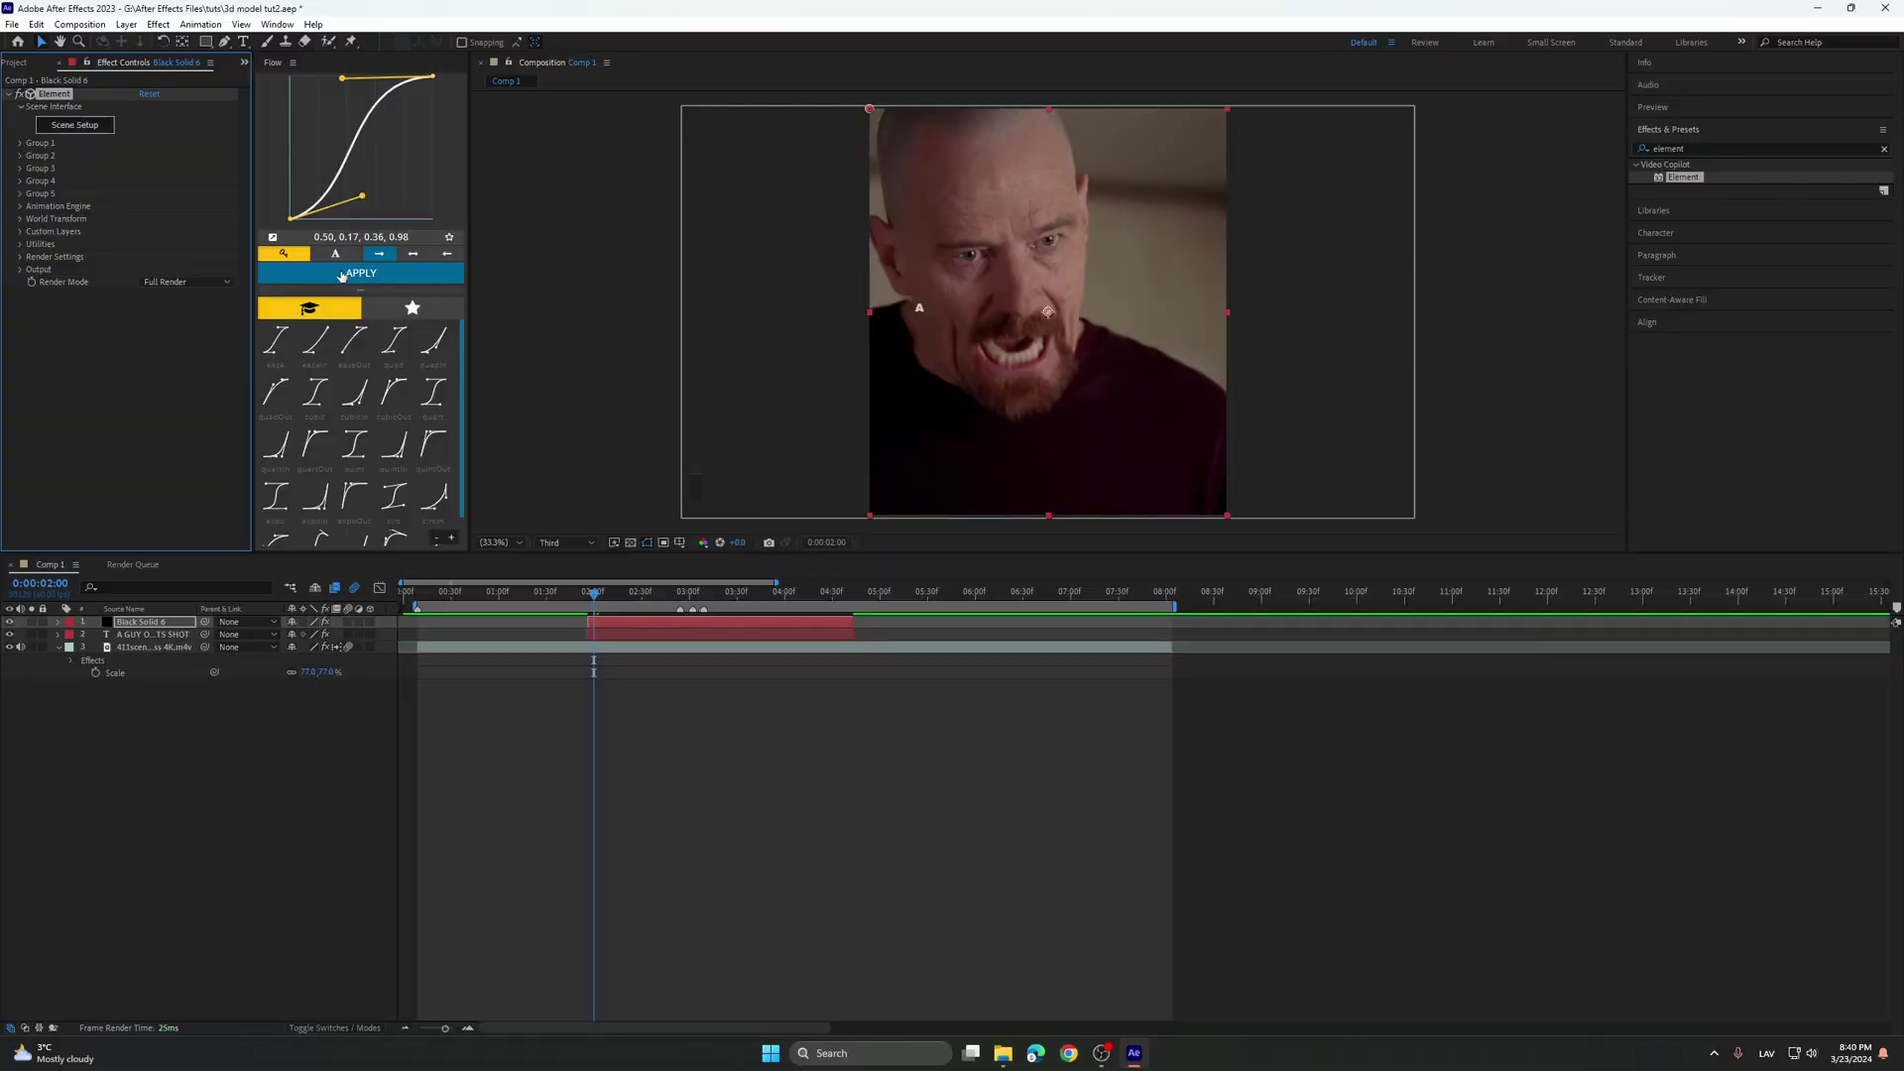
Import the gun model from the gun animation folder into Element's scene setup and set its scale to 300%.
click(137, 186)
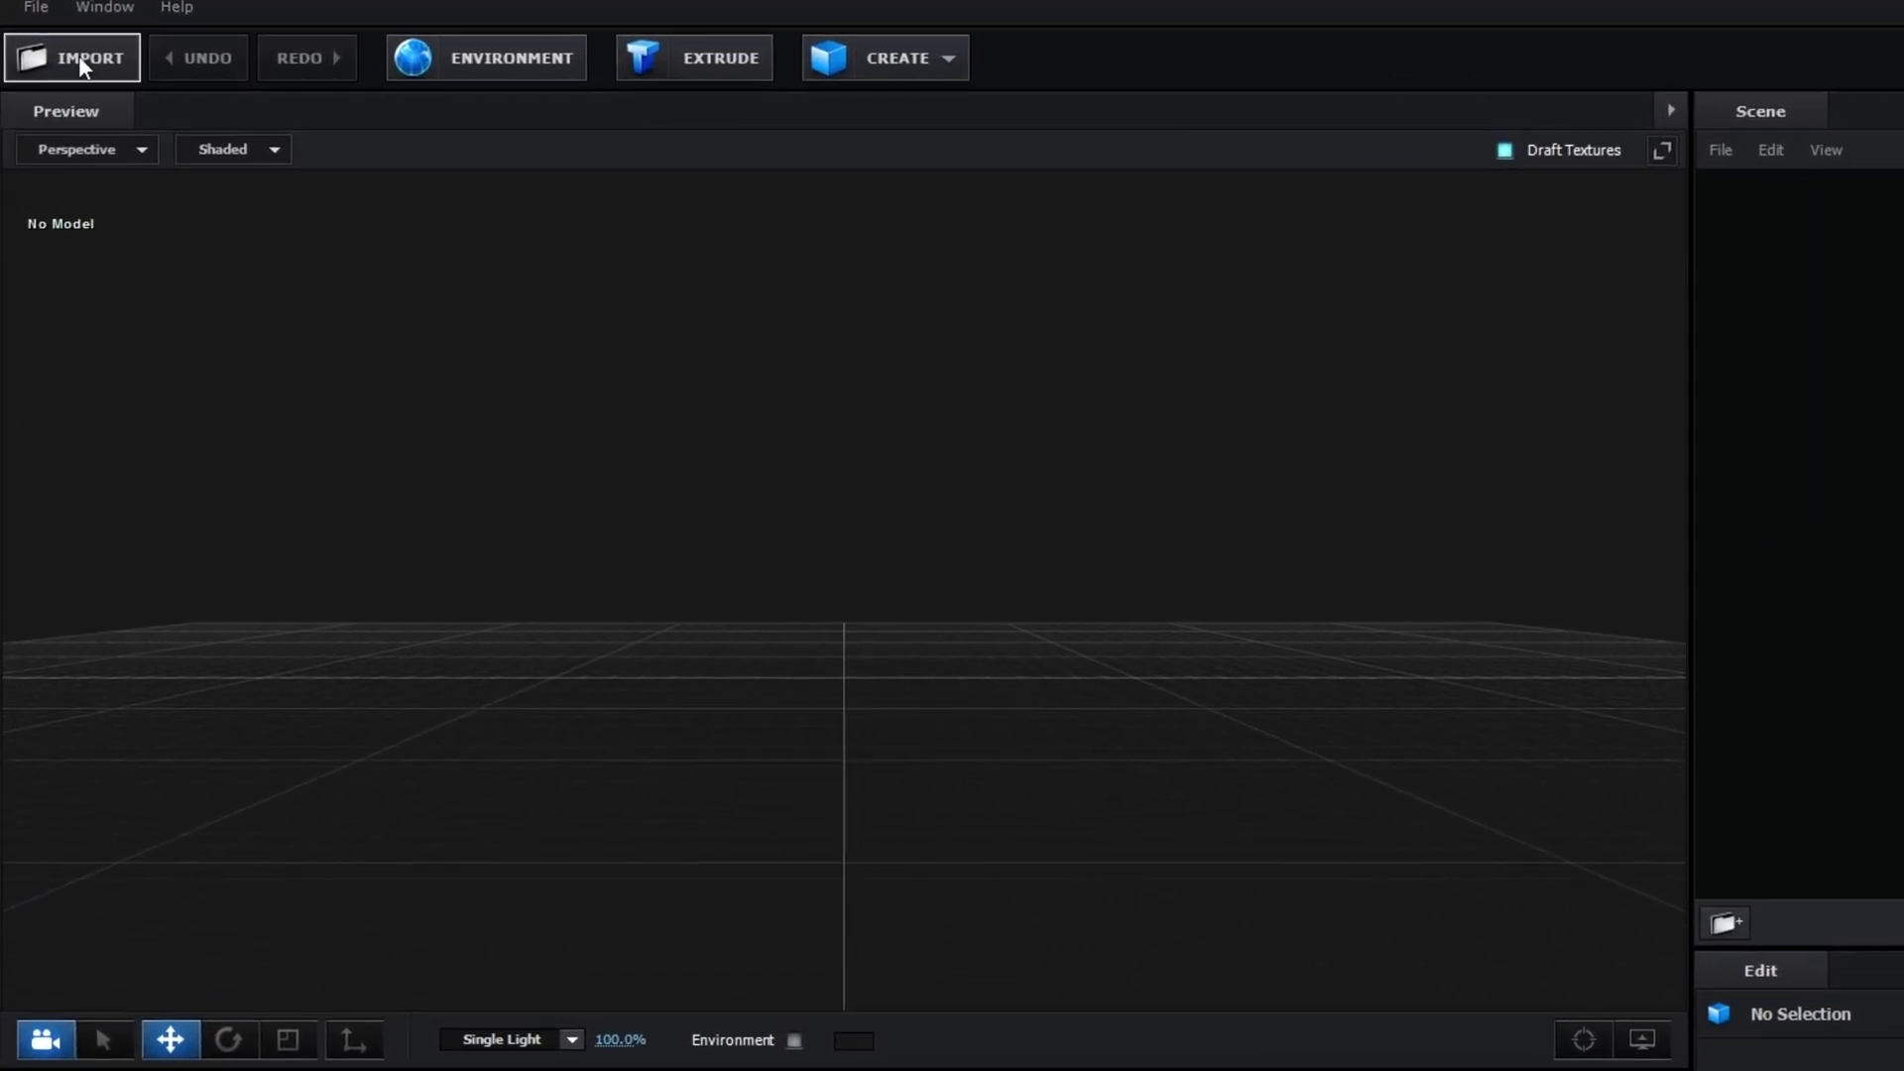
click(60, 57)
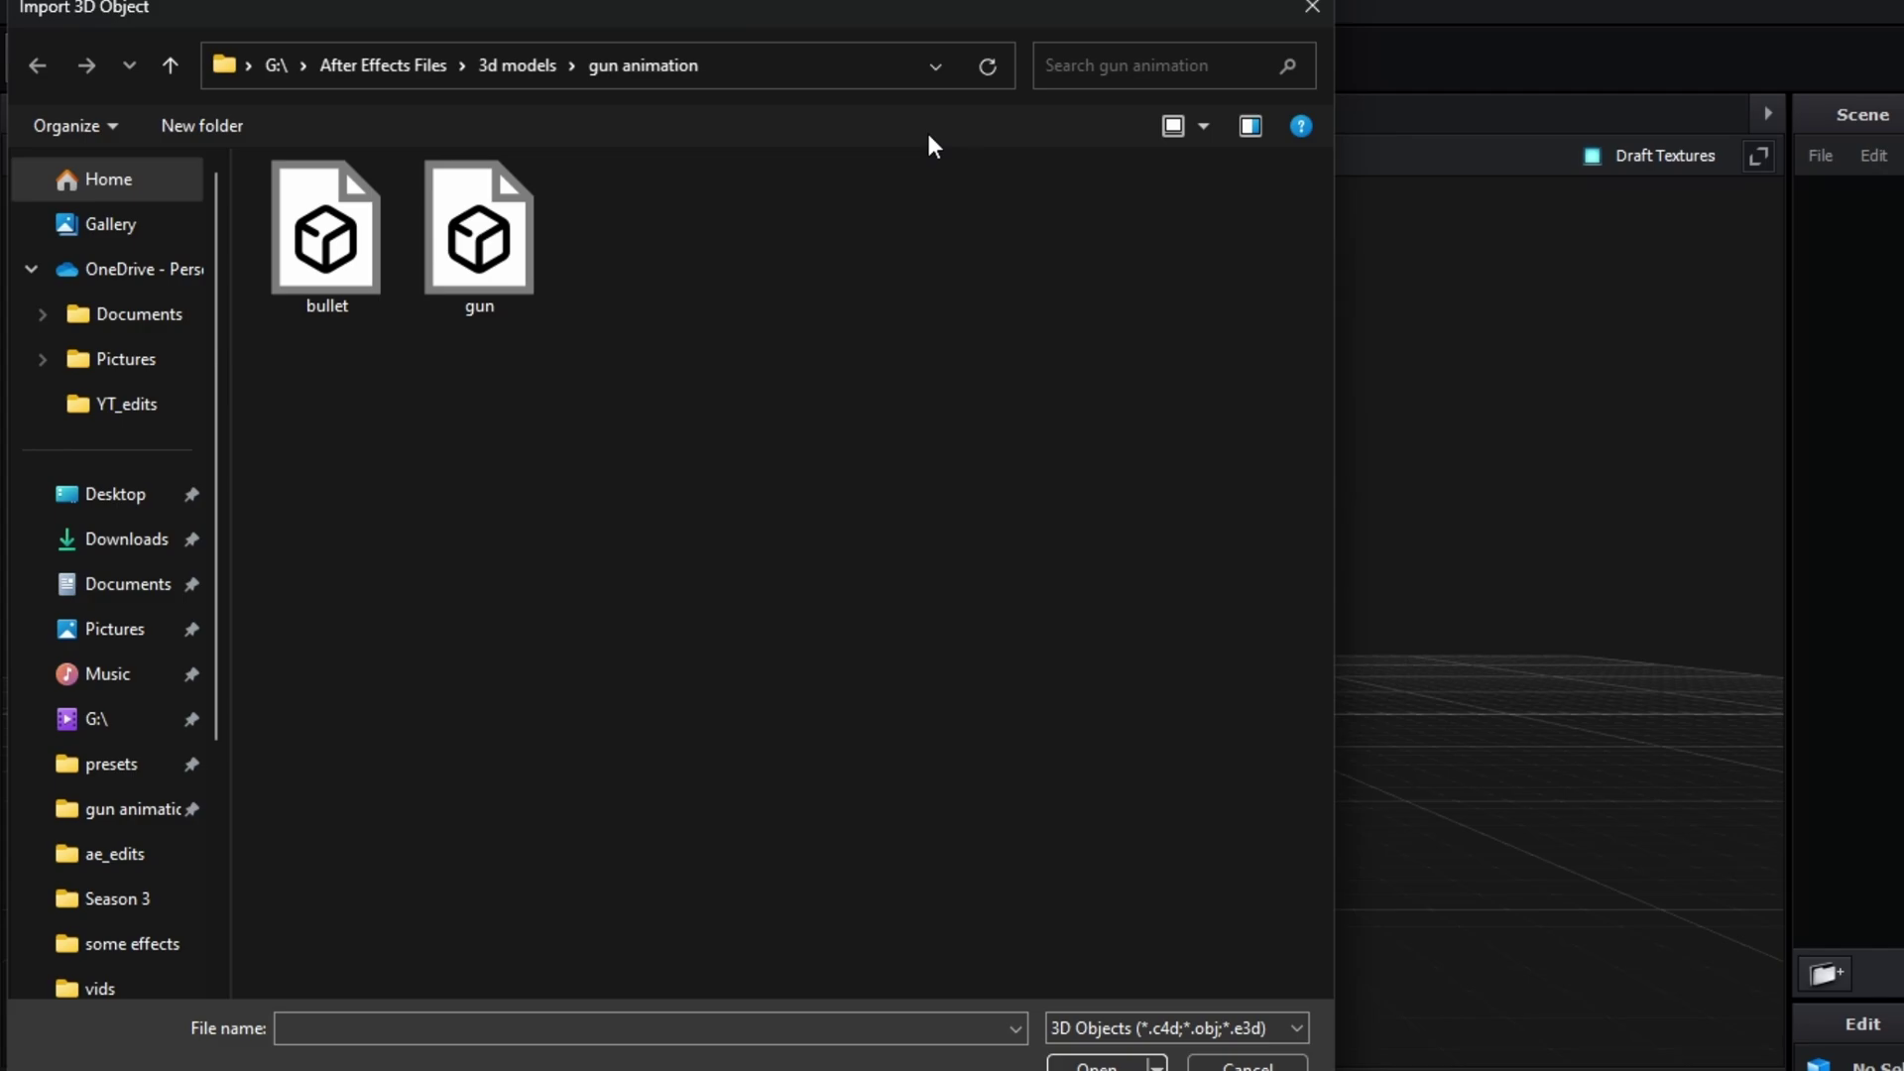
drag(992, 9, 1188, 34)
click(543, 290)
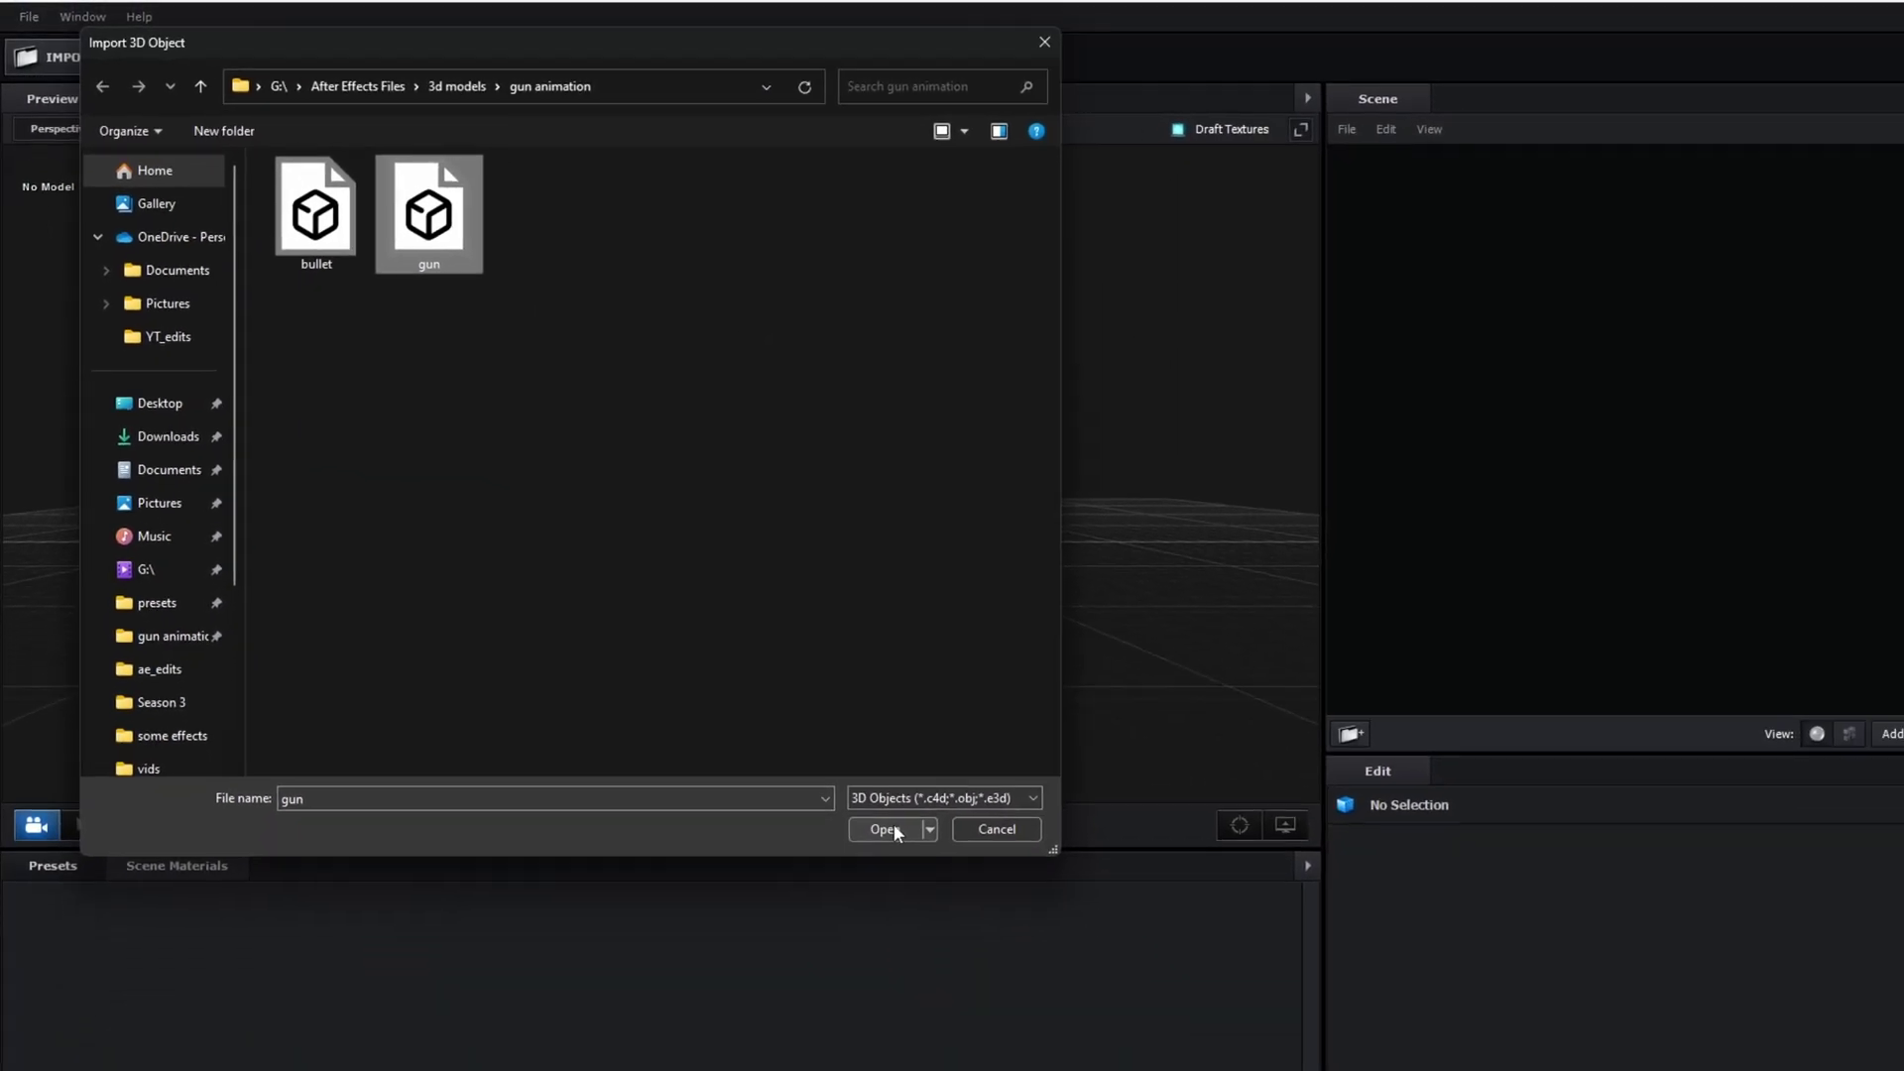
click(888, 826)
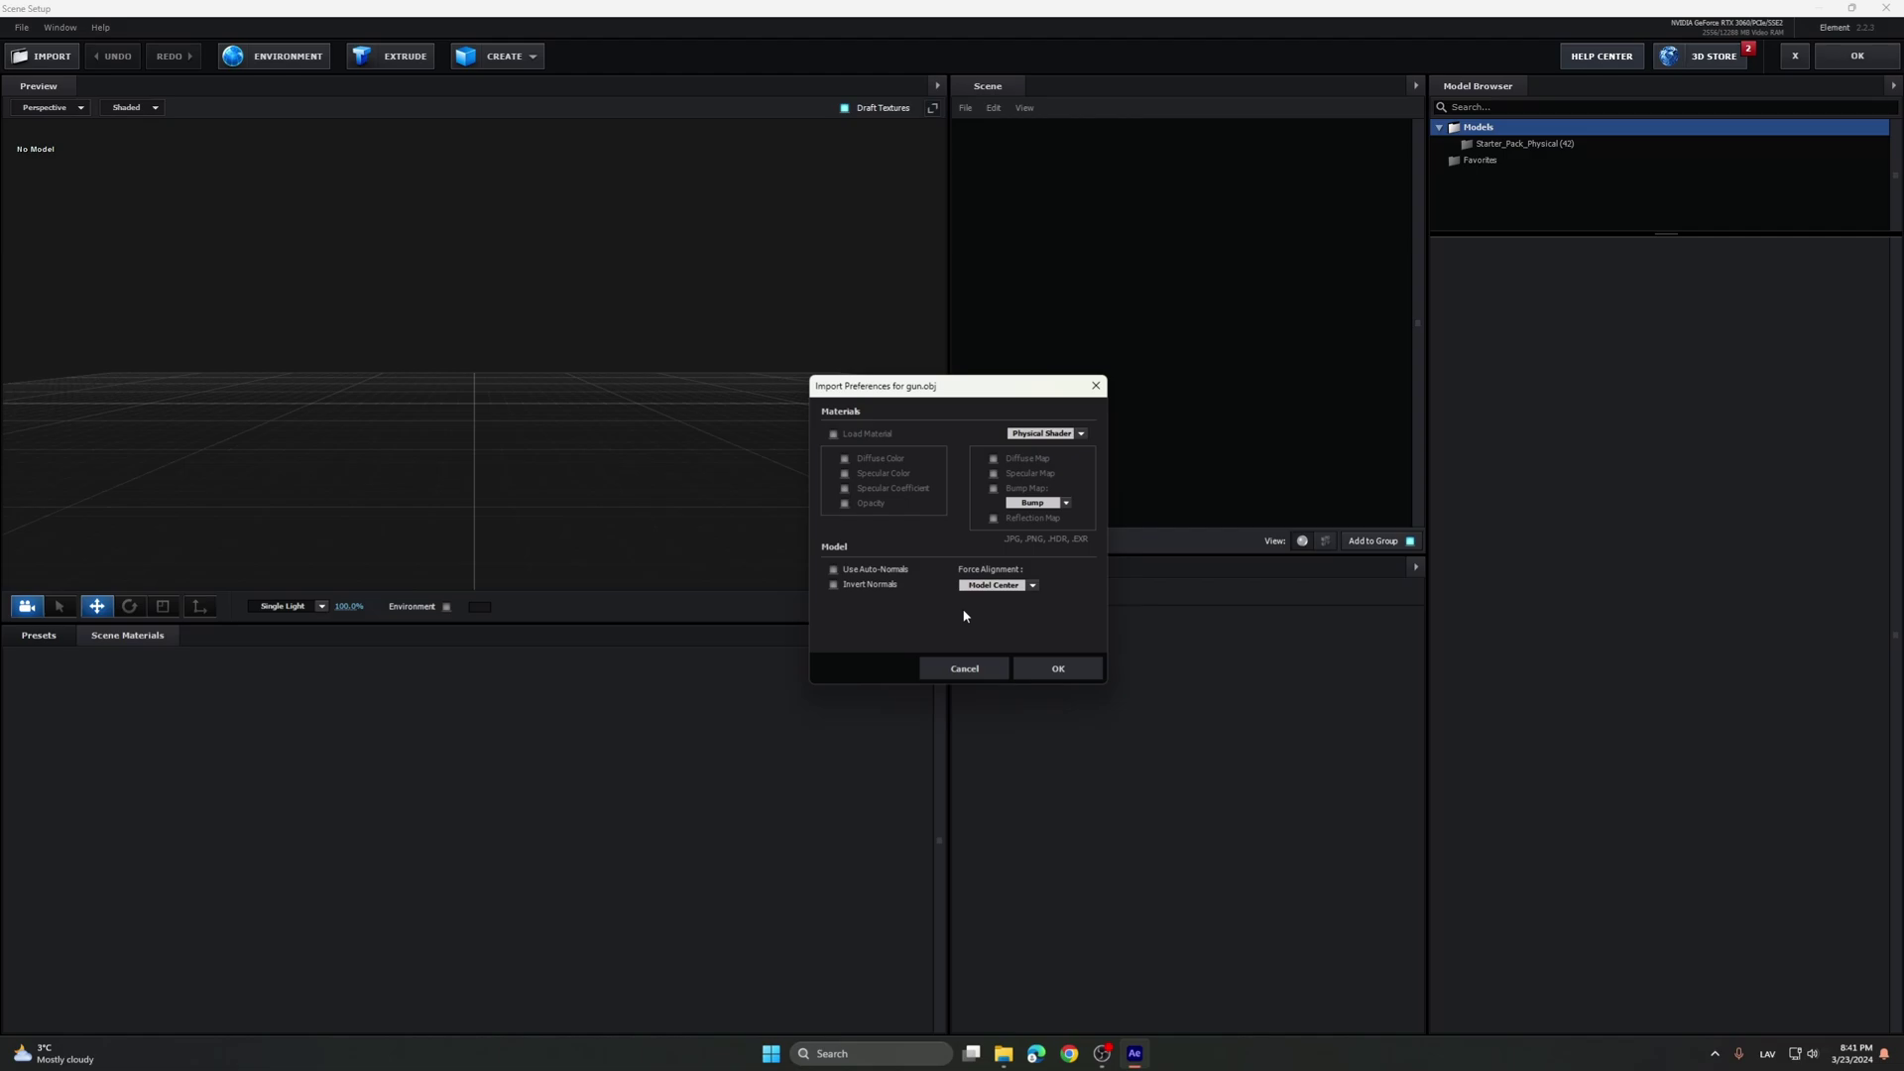
click(1086, 668)
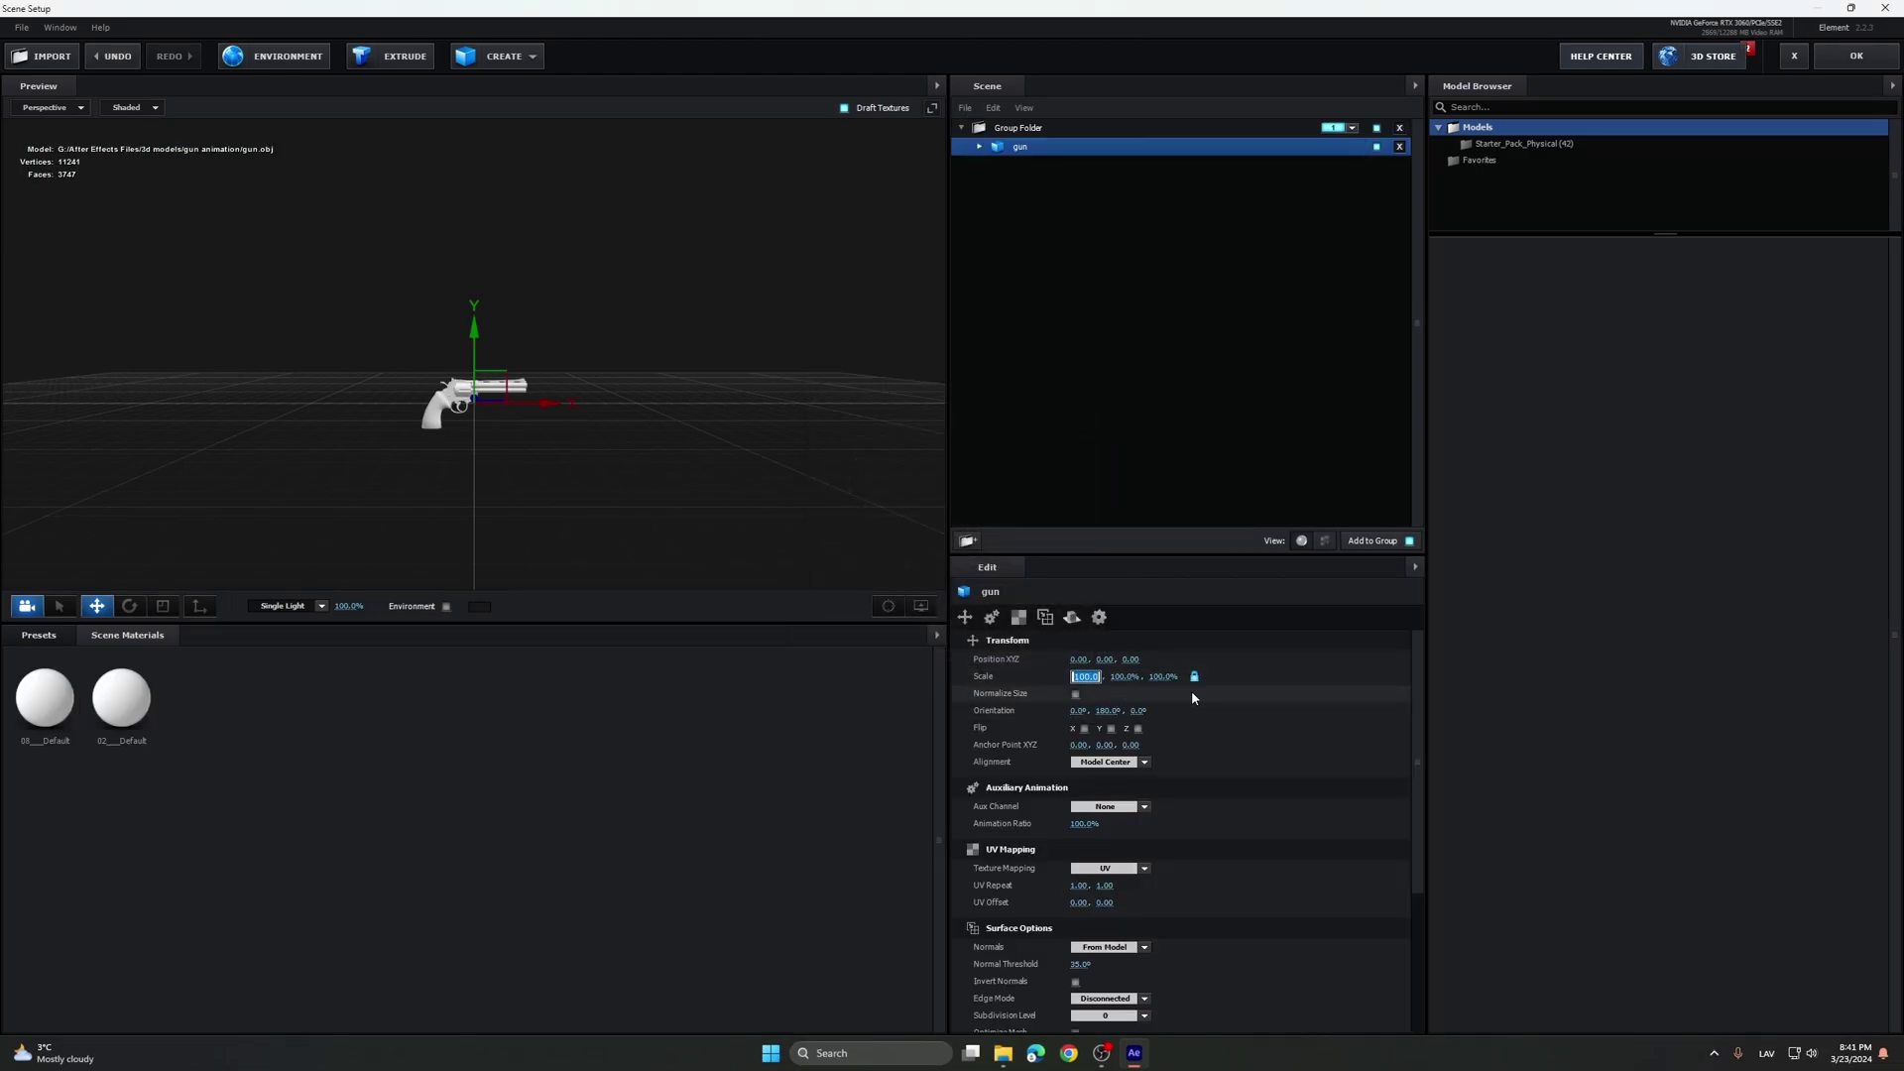
text(300)
key(Return)
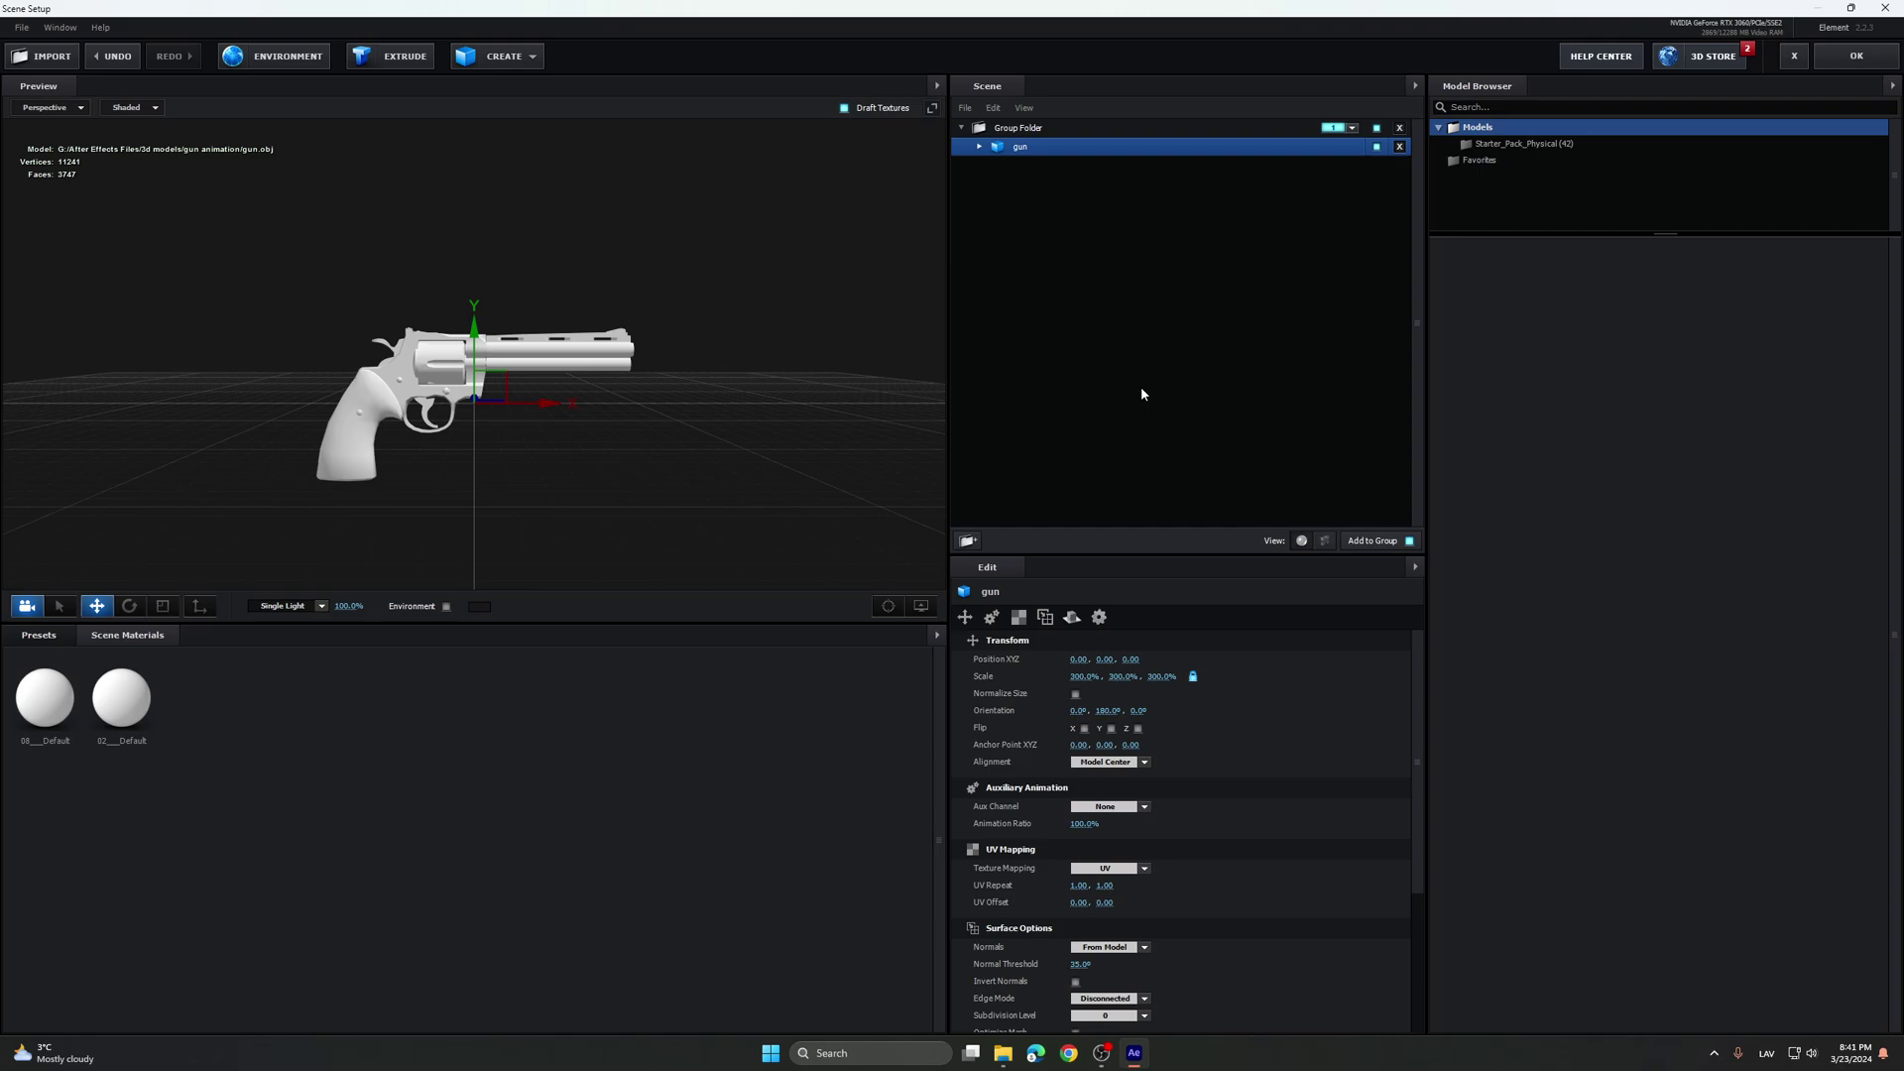
Load the gun texture image from the gun animation folder into the diffuse channel of the gun's first material.
click(978, 147)
click(1045, 168)
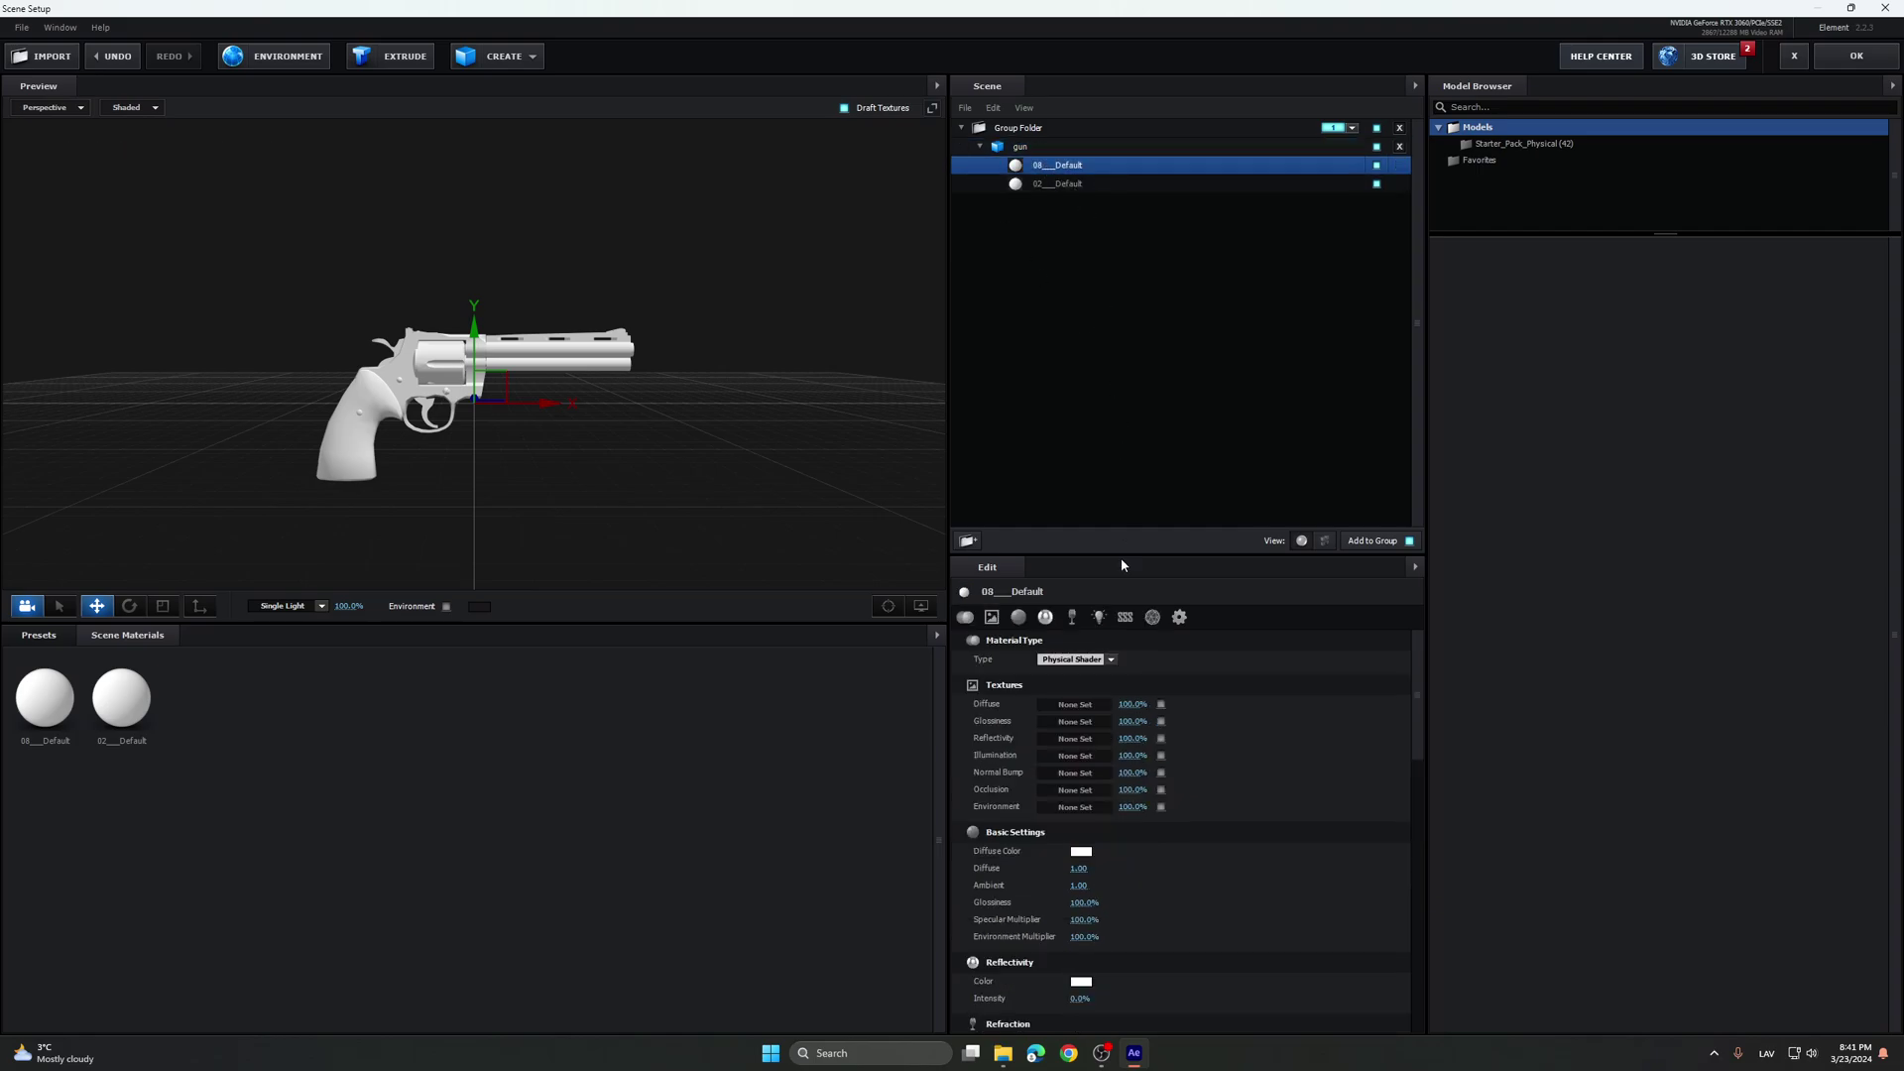
click(1074, 706)
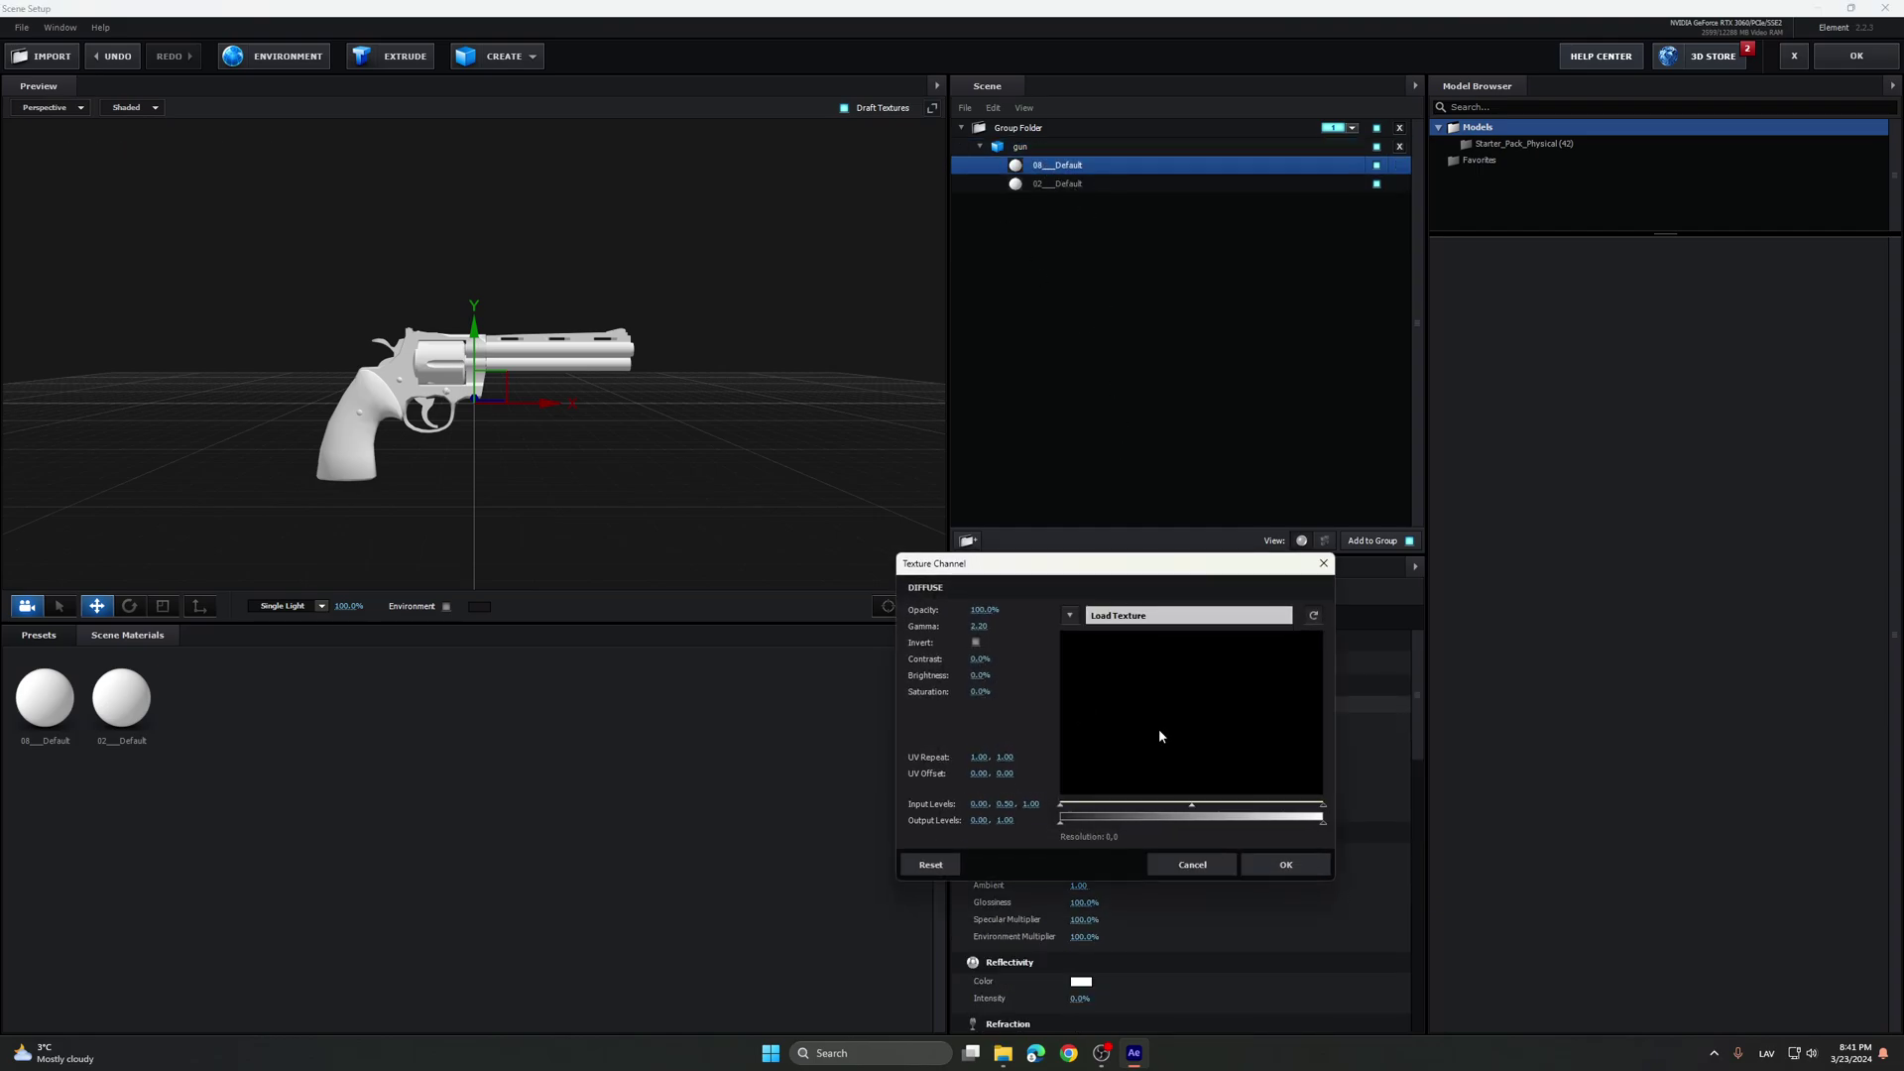
click(1180, 614)
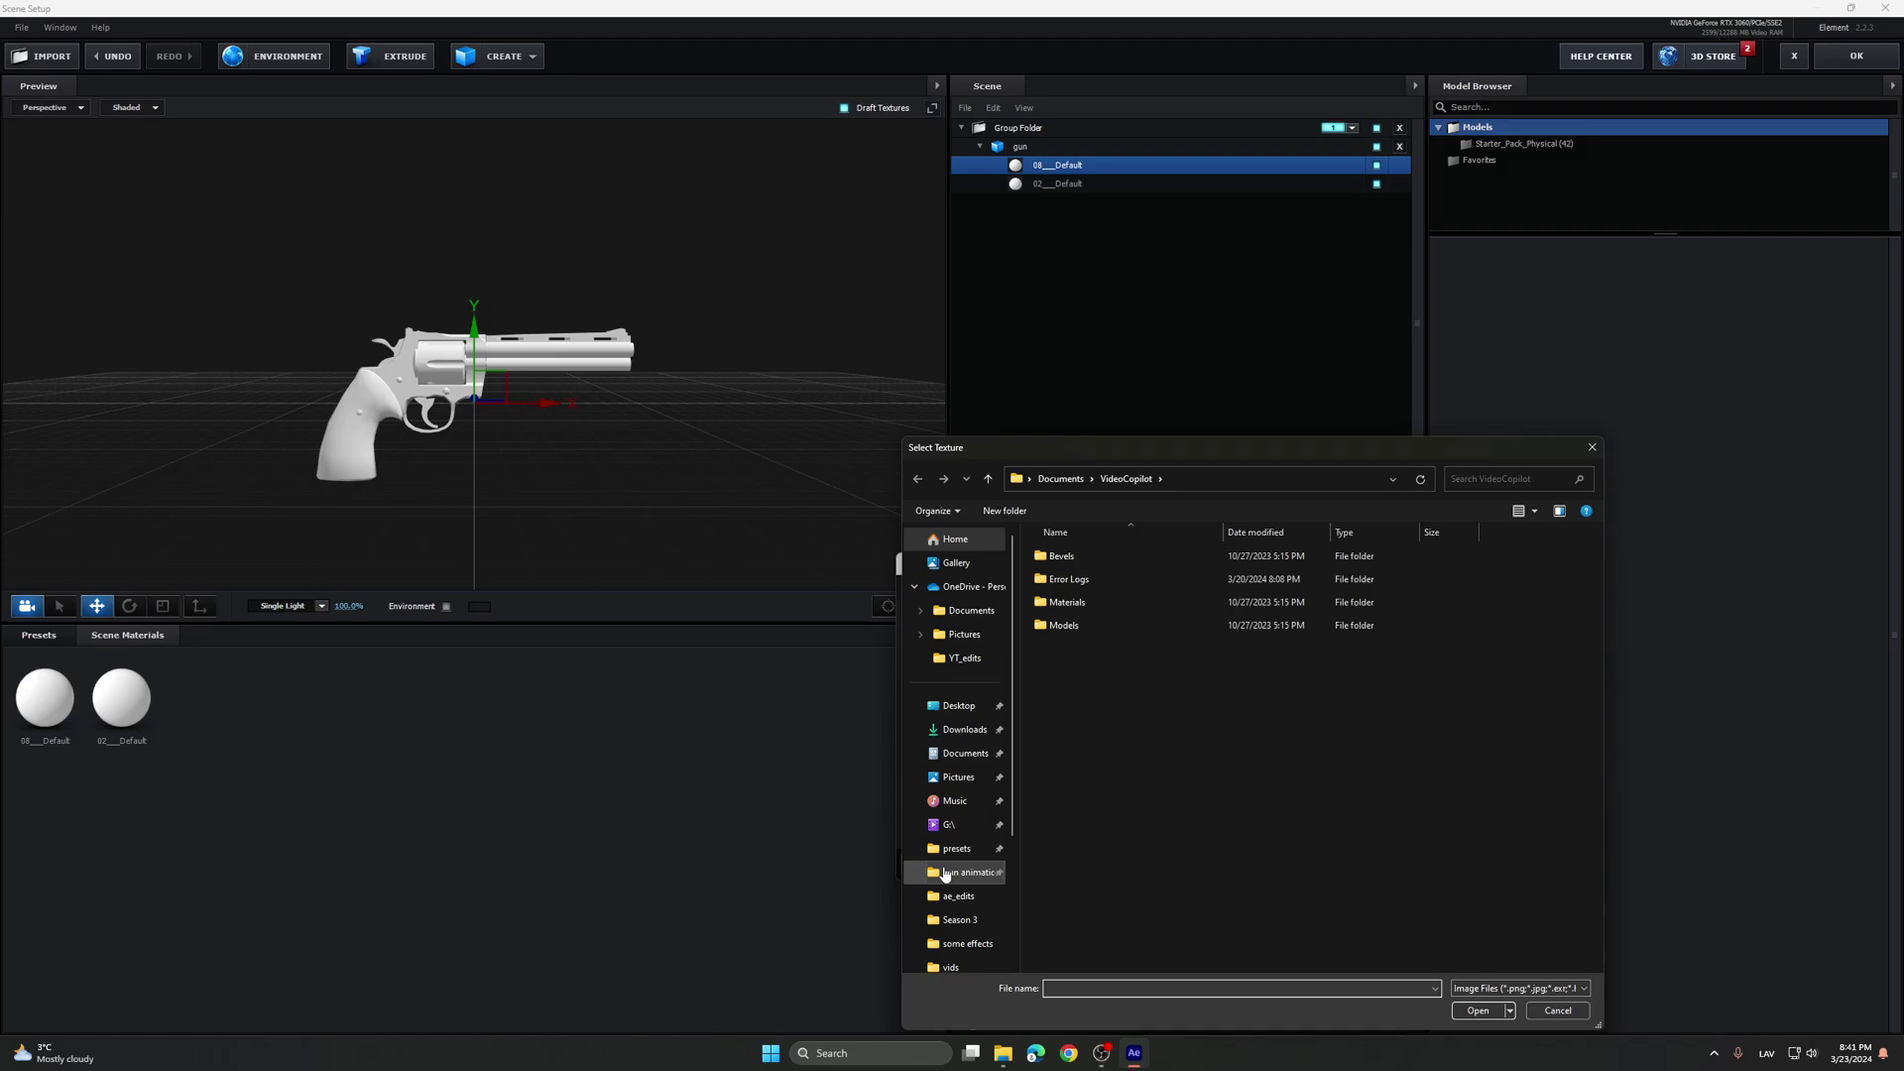
click(970, 875)
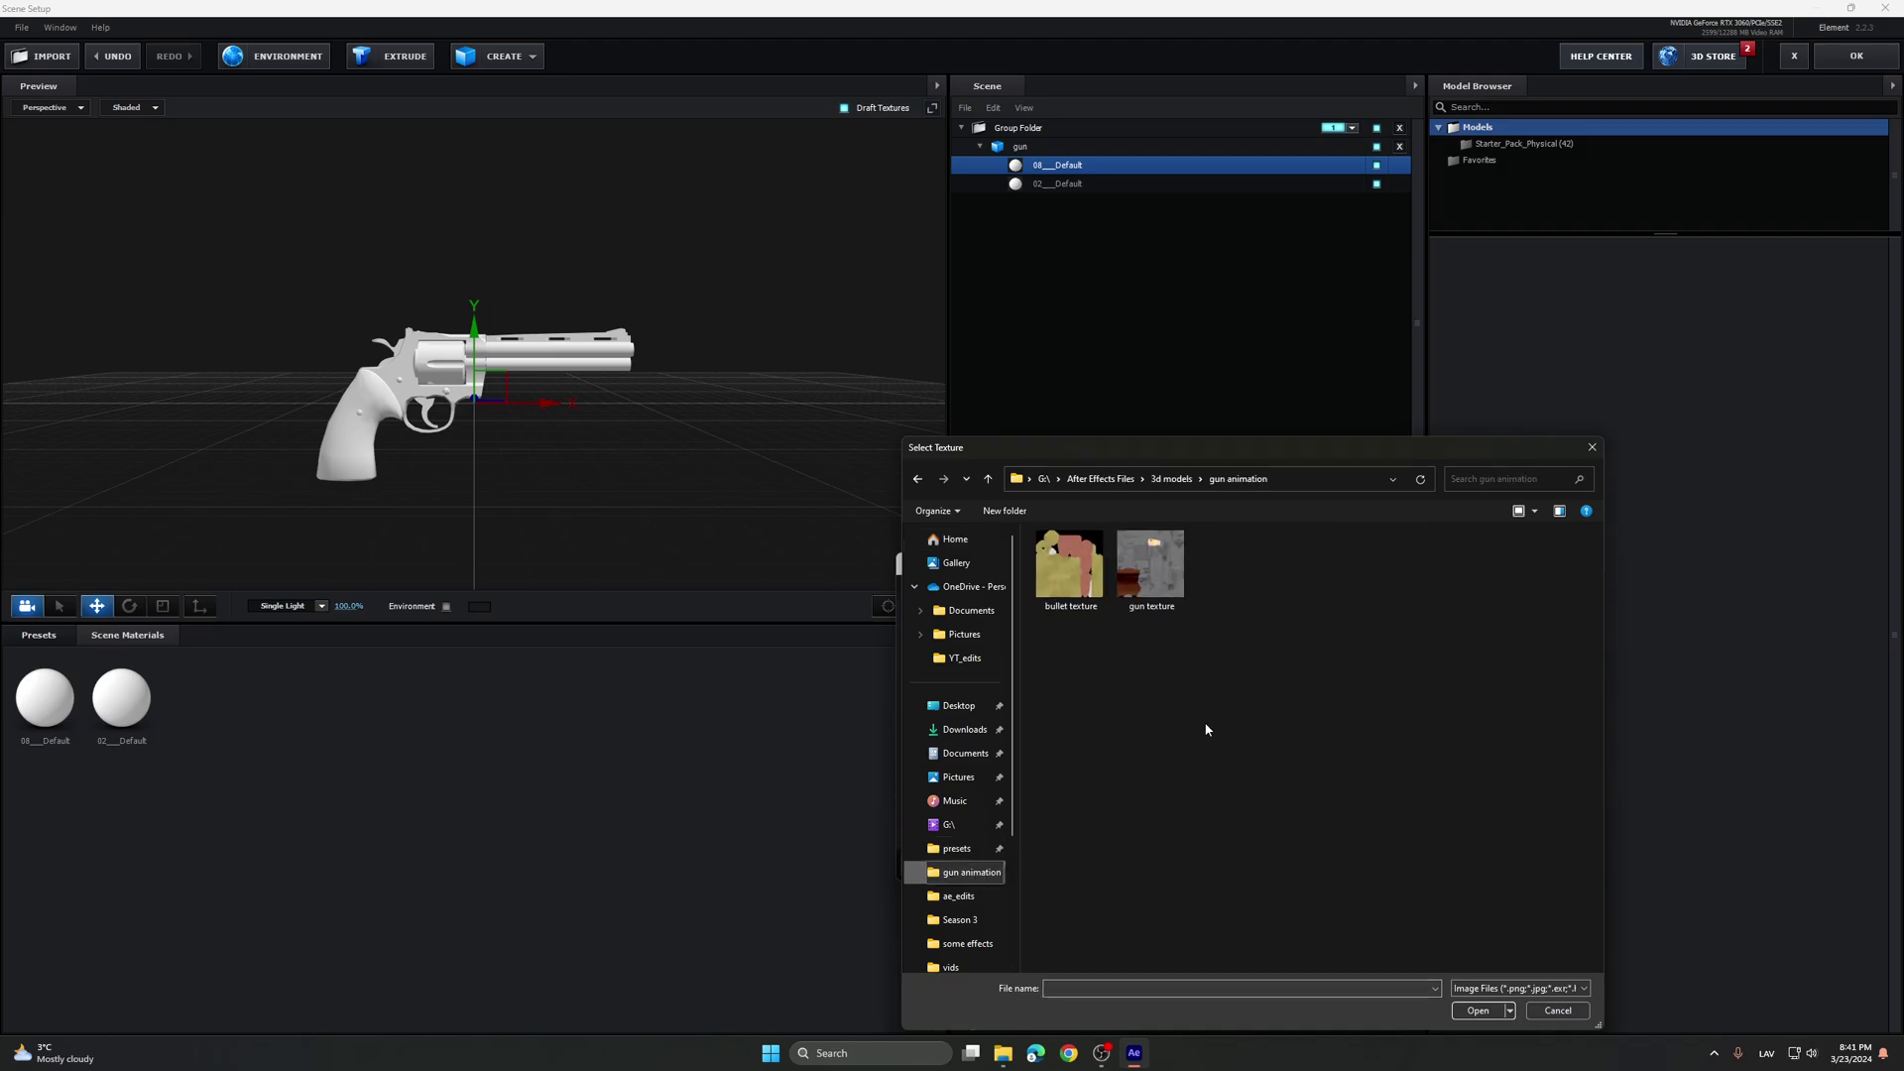
click(1174, 576)
click(1477, 1011)
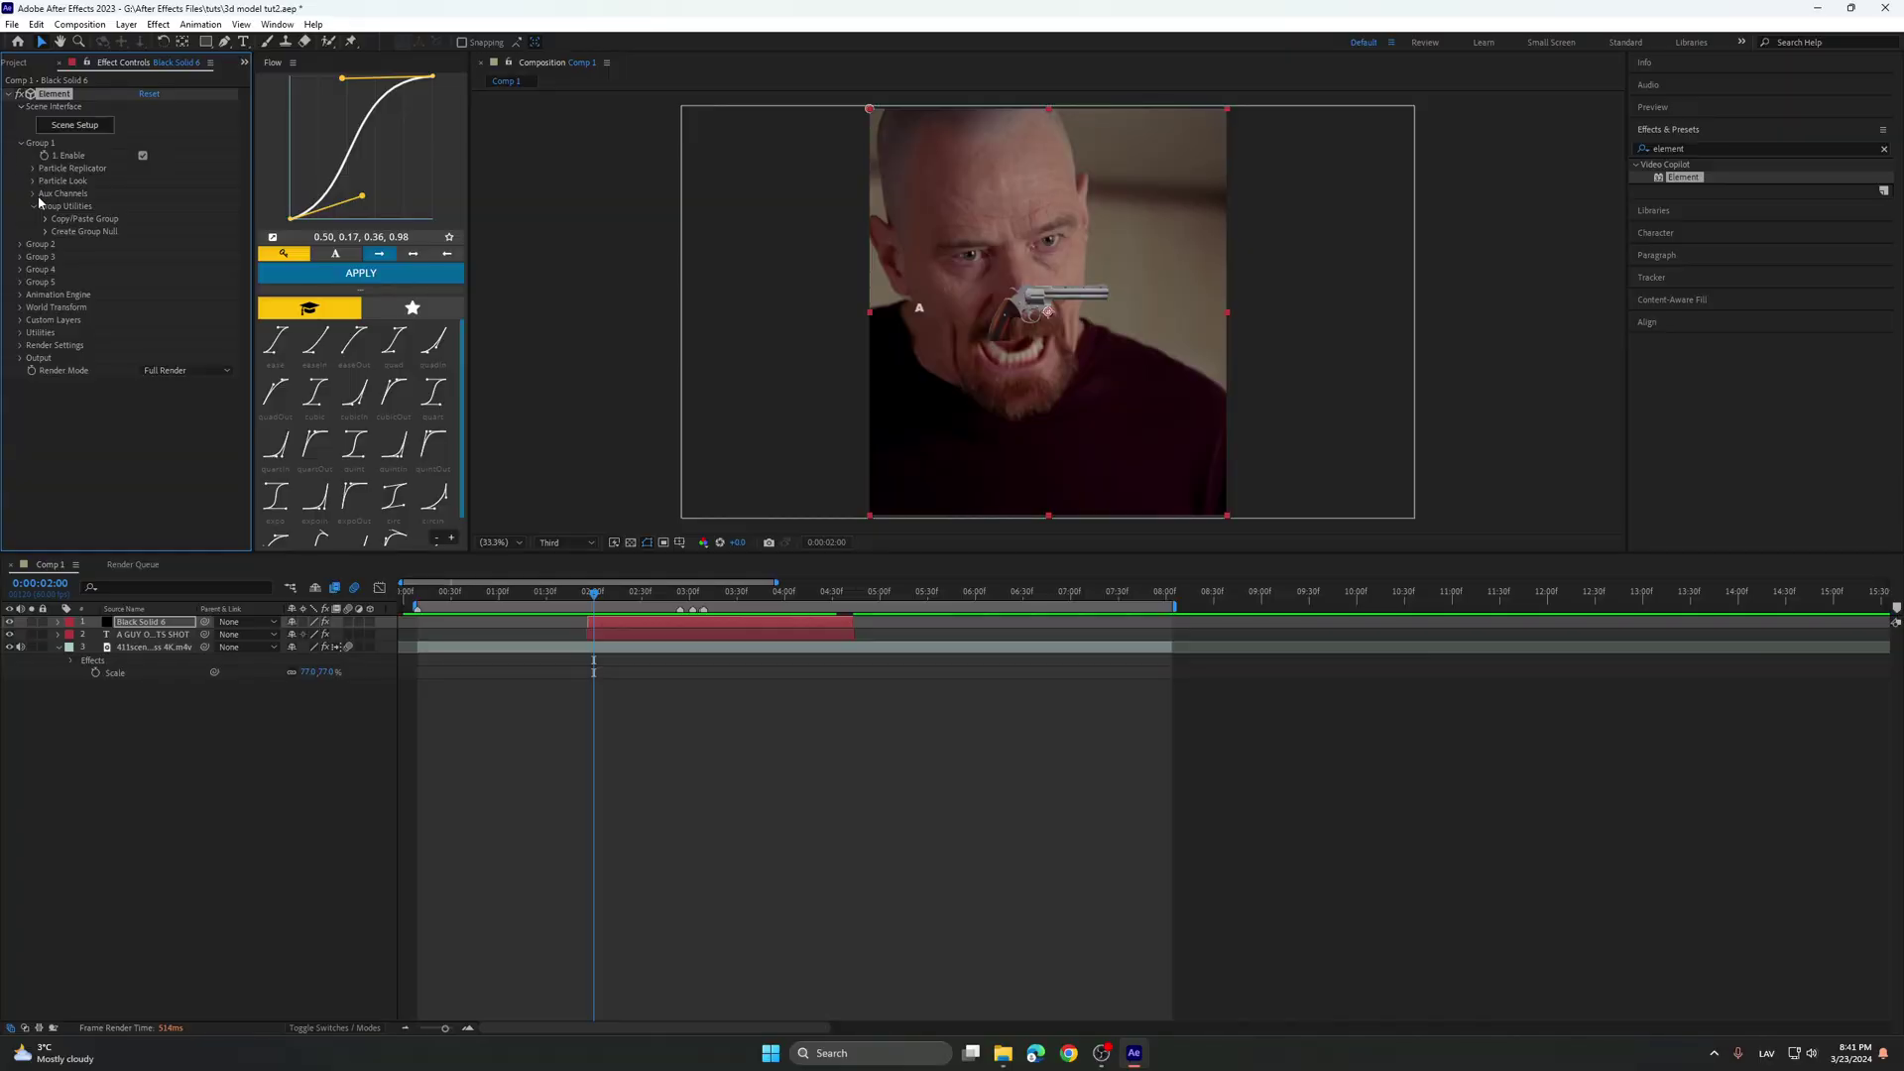
Show Group 1's Particle Look and Particle Replicator settings and start keyframing Position XY at 0:00:02:00.
click(32, 180)
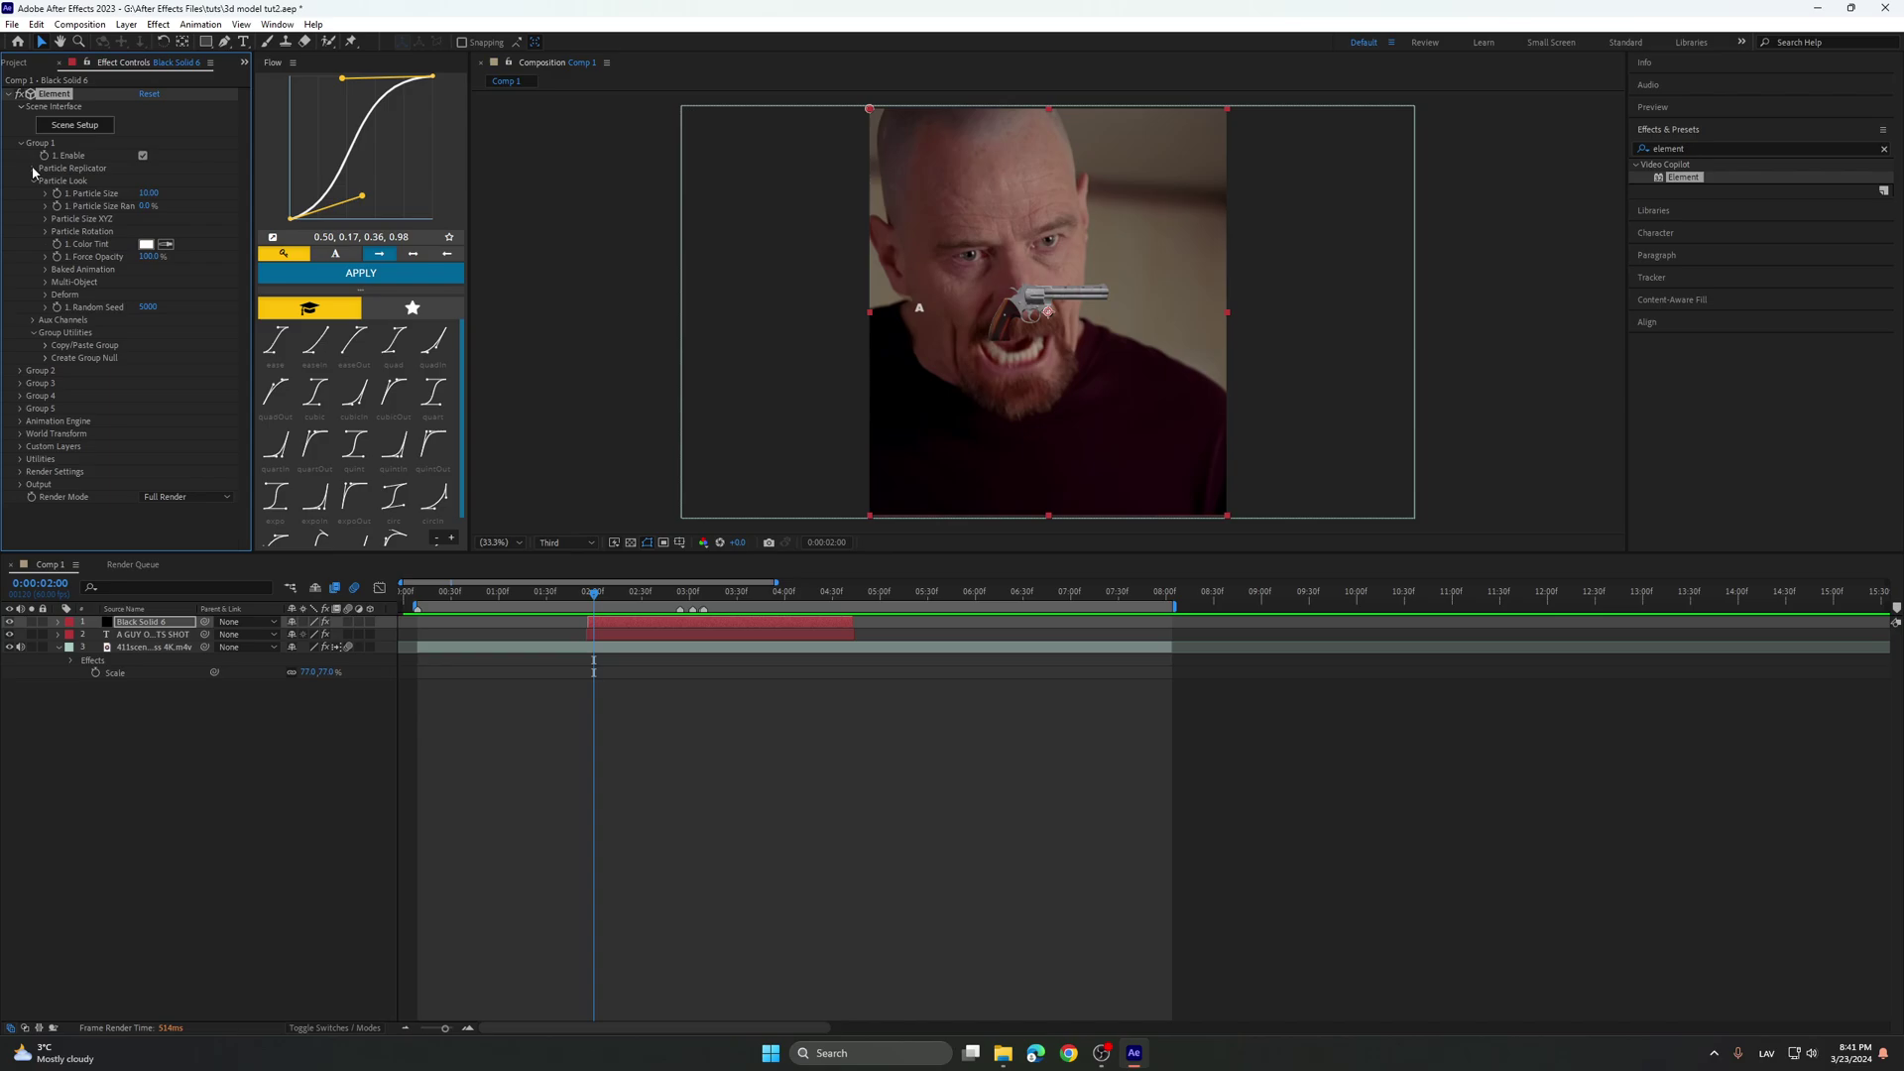
click(34, 169)
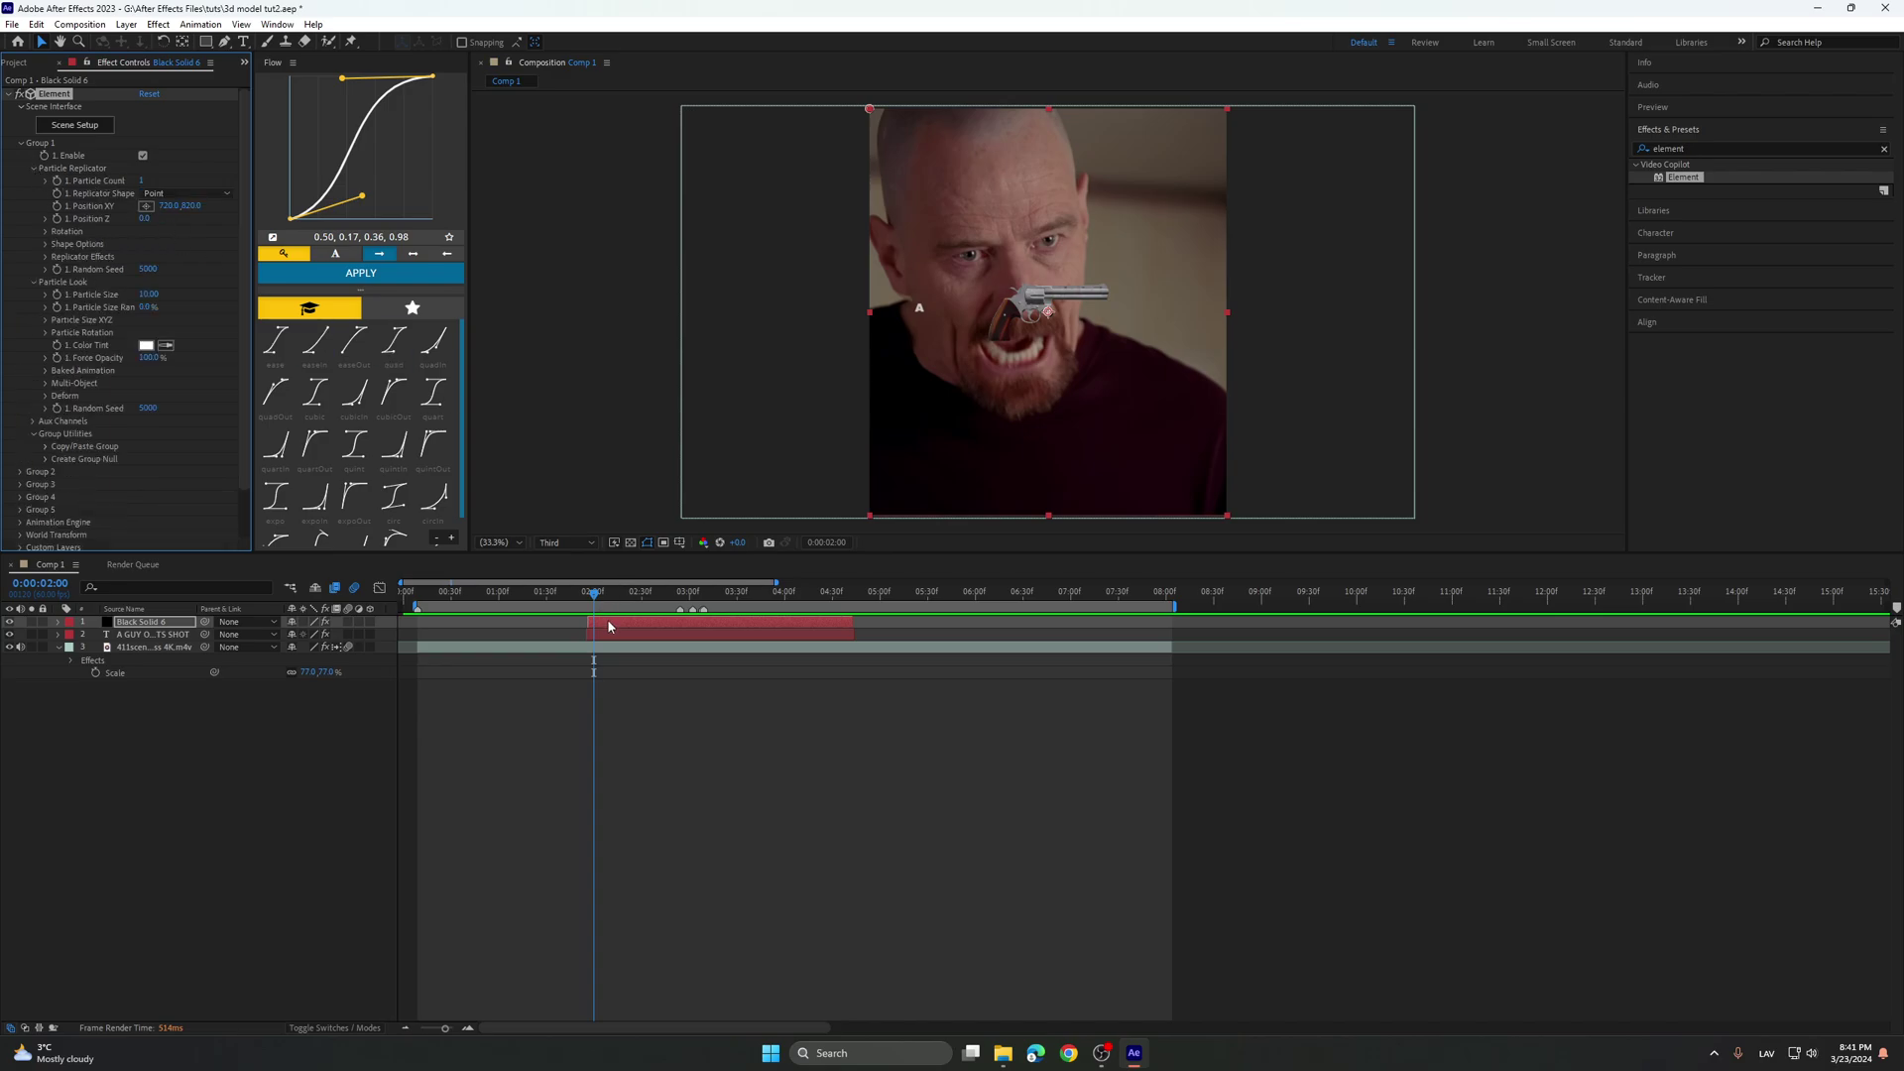
click(609, 625)
click(59, 212)
At 0:00:03:08, add a position keyframe by moving the gun below the title text to about 657, 1093.
mouse_move(678, 596)
mouse_down()
mouse_move(693, 599)
mouse_move(636, 602)
mouse_move(682, 614)
mouse_move(667, 618)
mouse_up()
scroll(710, 637, up, 3)
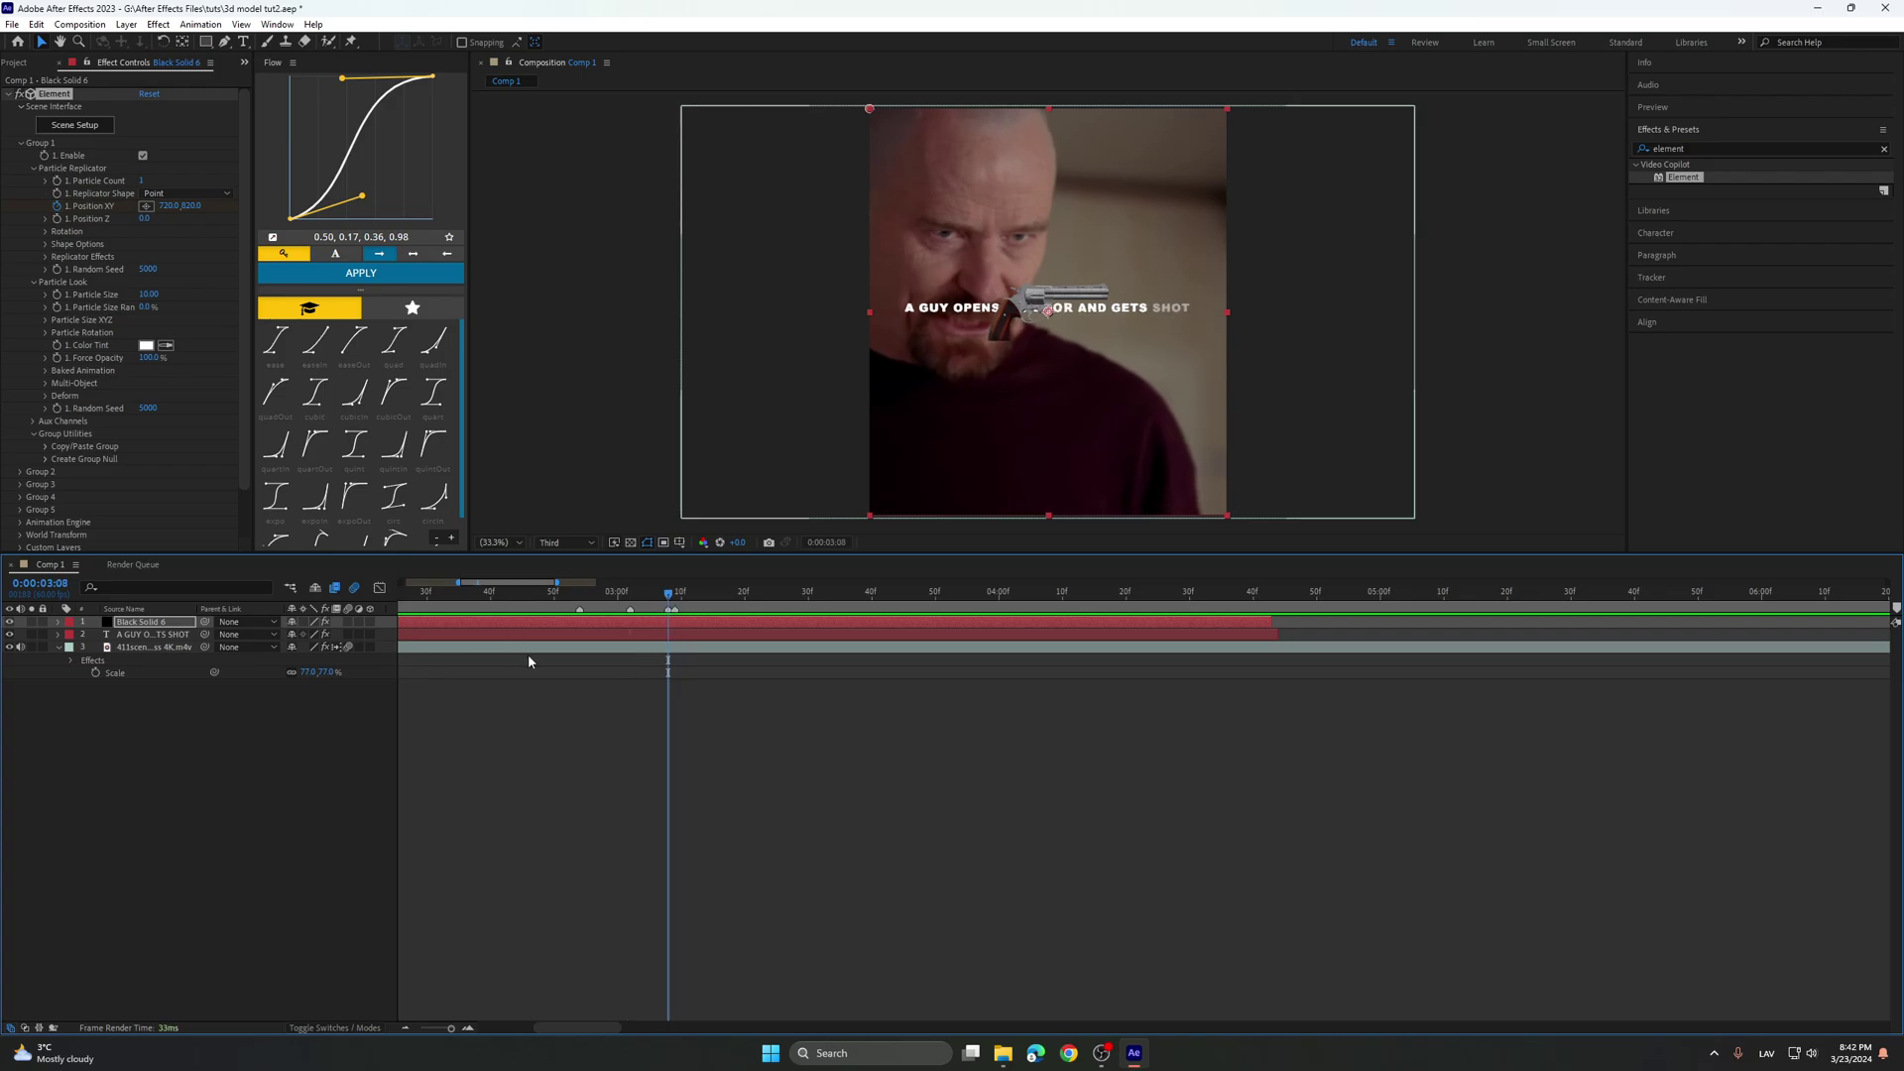
click(57, 622)
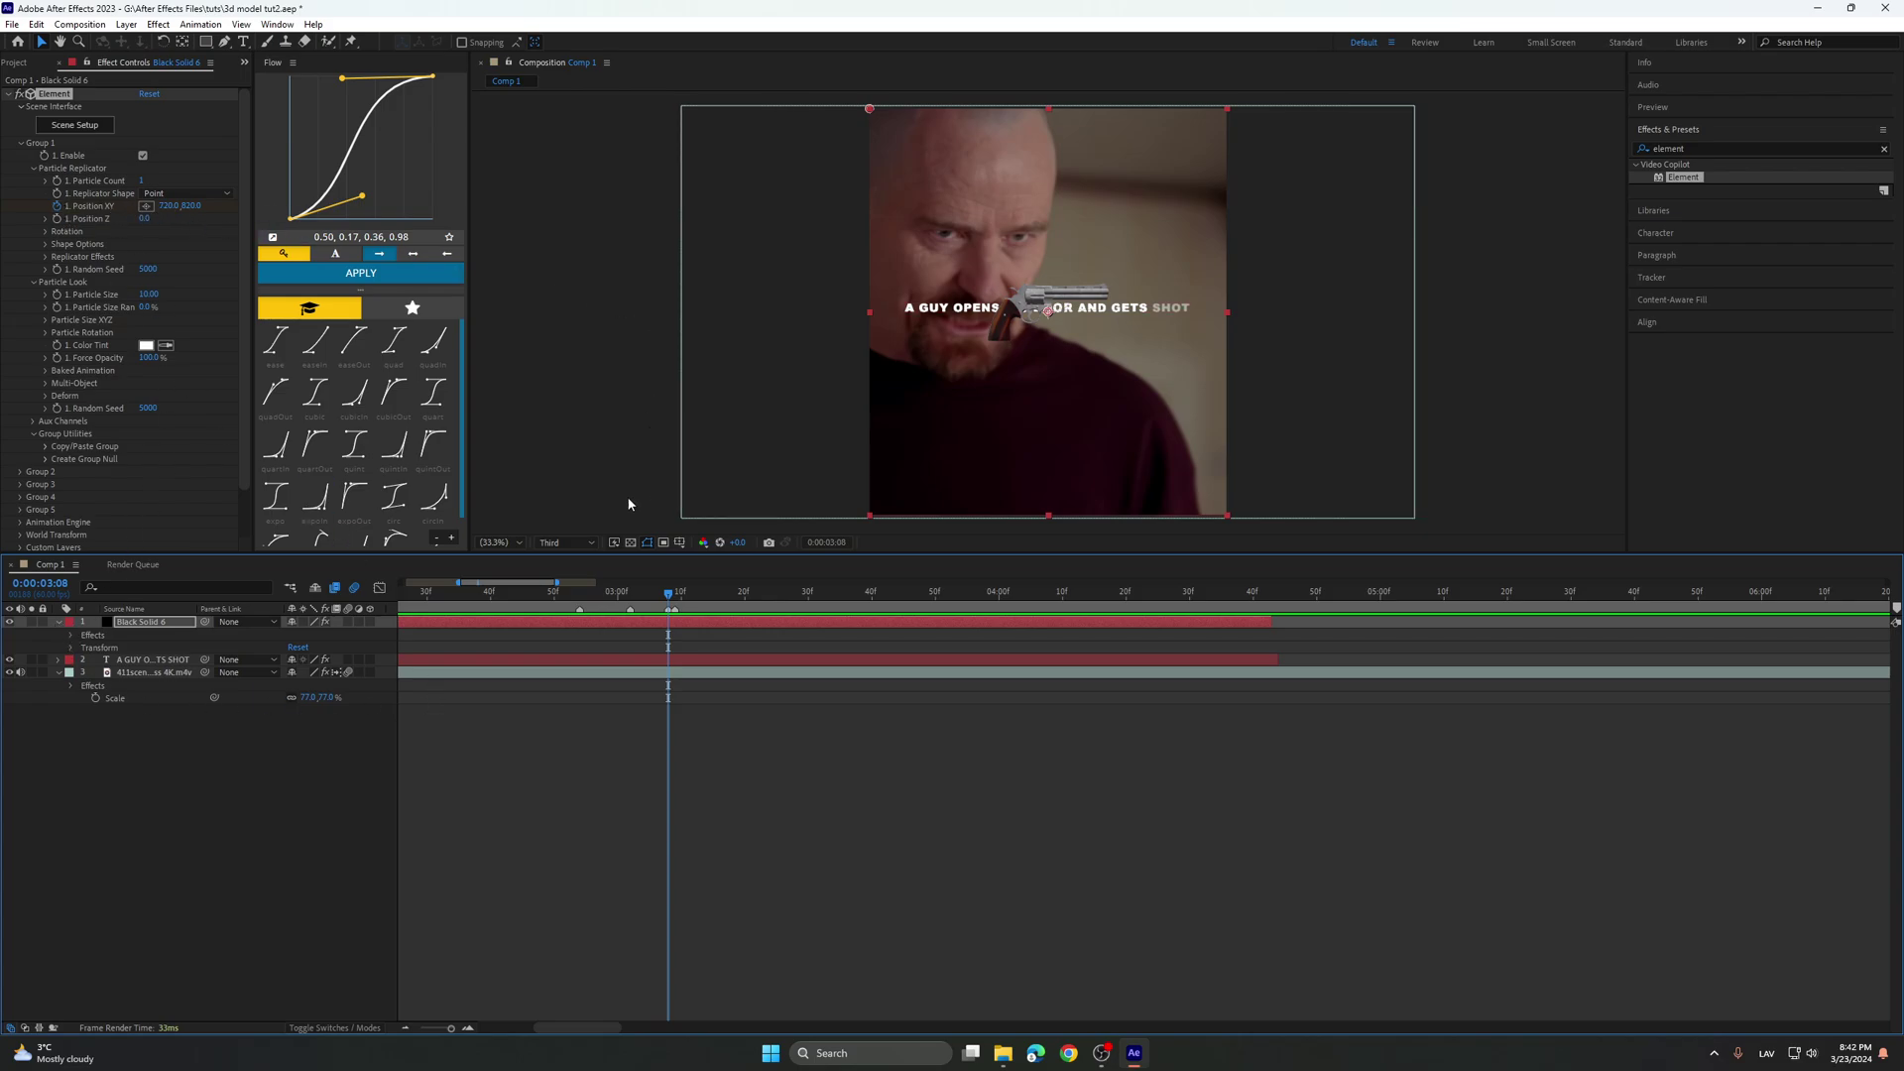
drag(1047, 318, 1033, 379)
Shift the first Position XY keyframe to 0:00:02:23 and place the gun outside the picture's left edge at about -258, 1044.
drag(662, 597, 490, 620)
scroll(522, 620, down, 2)
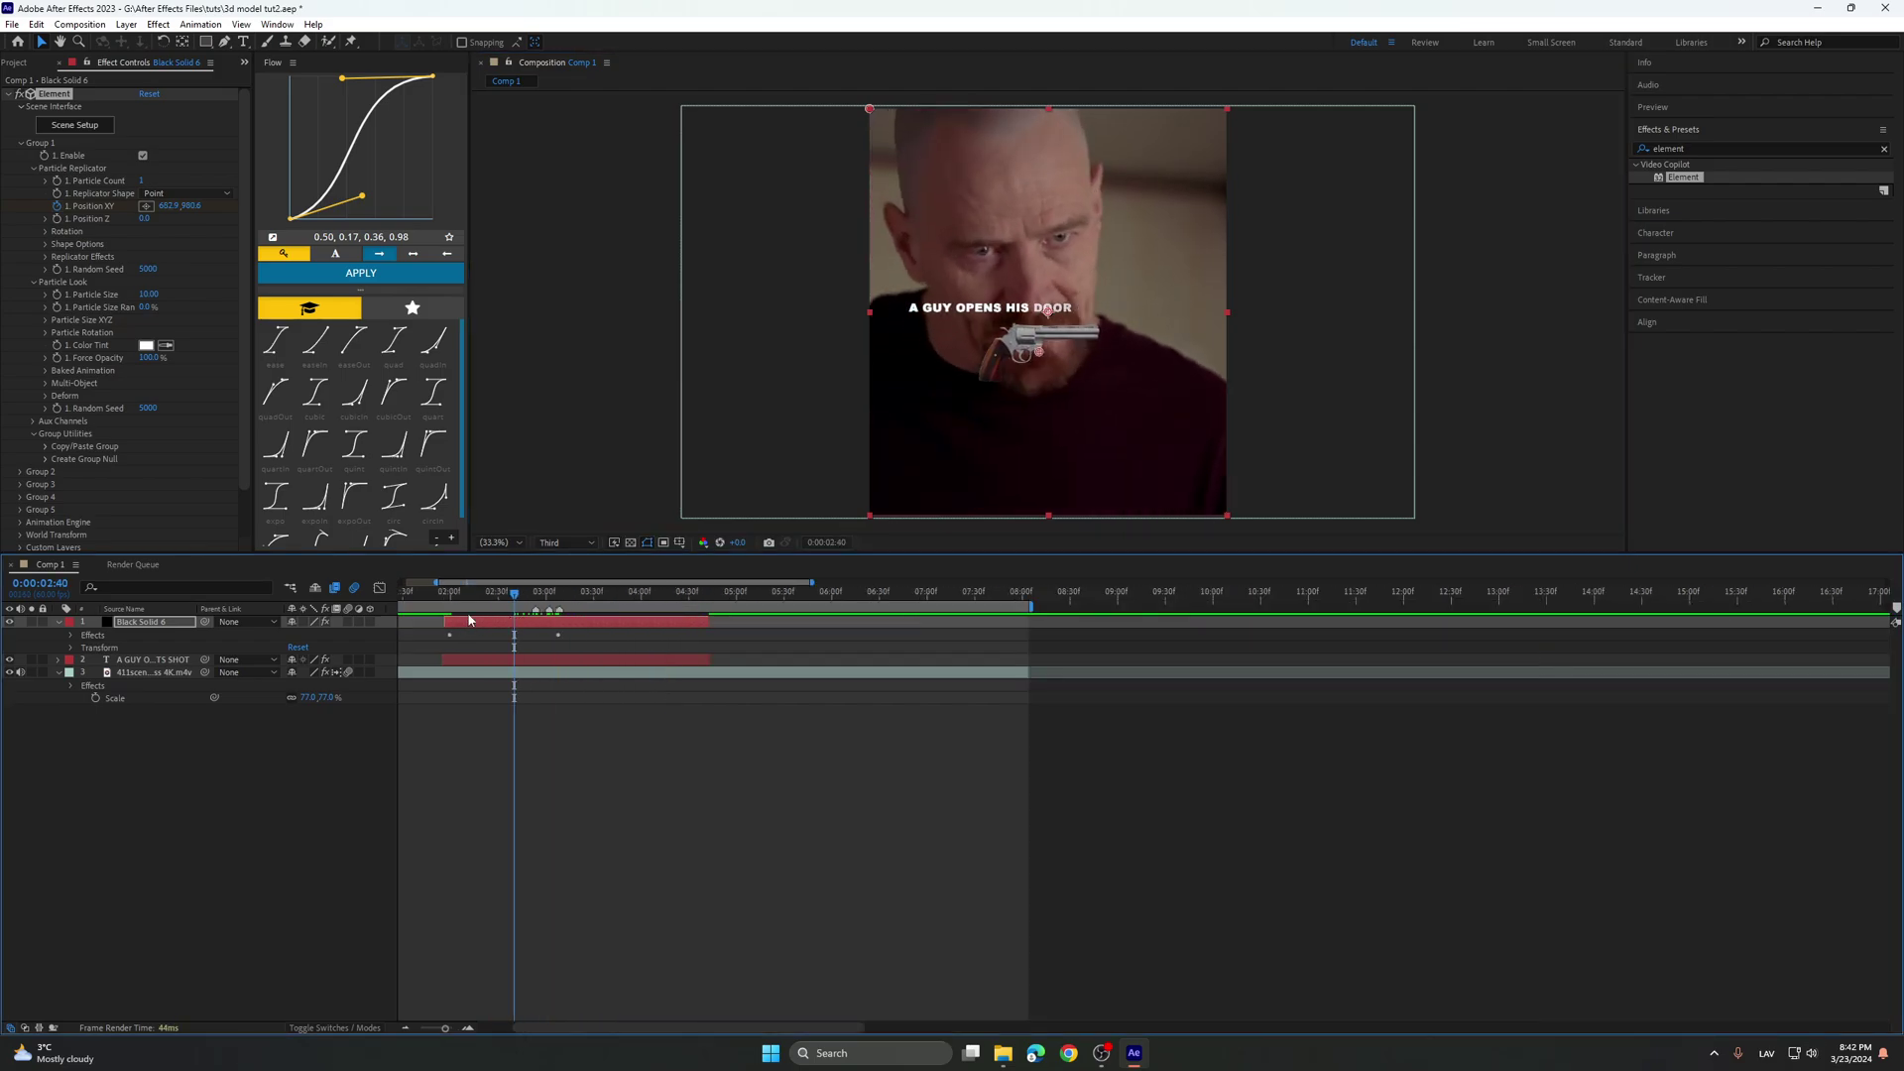
key(u)
key(j)
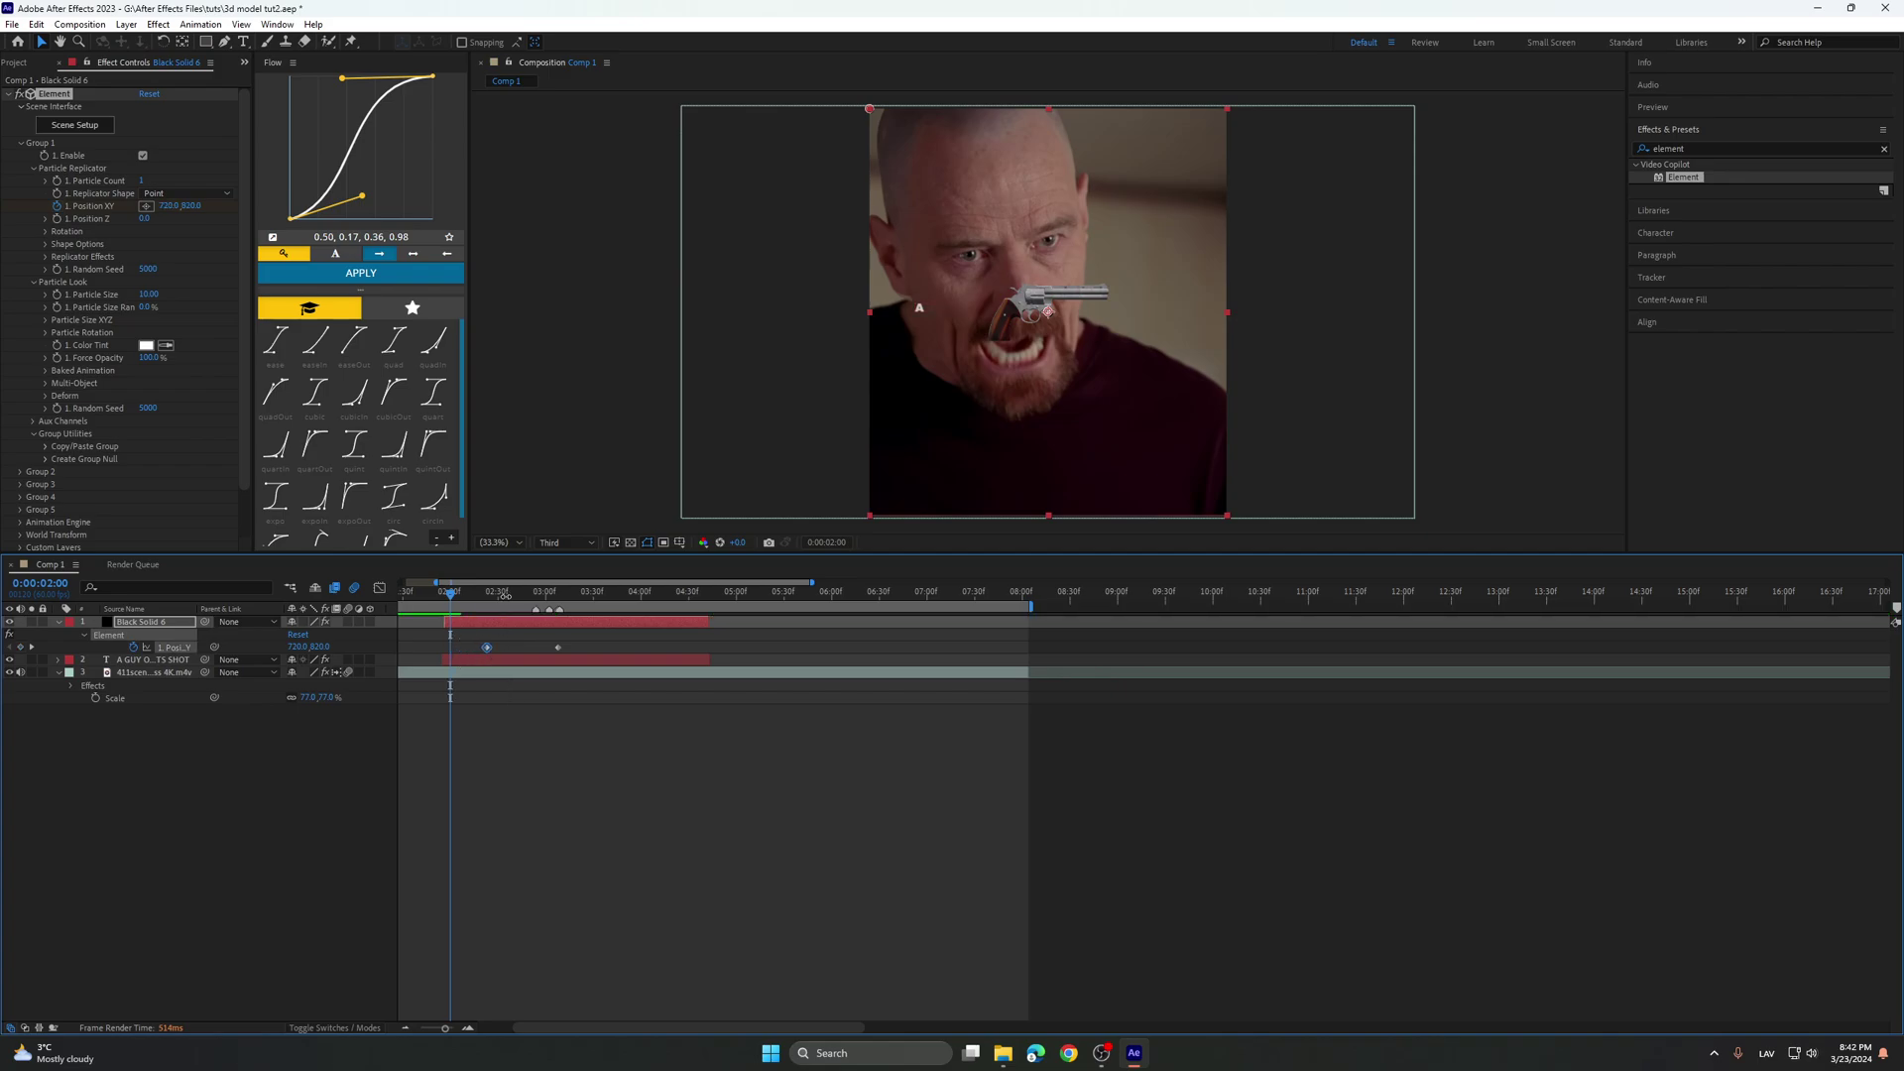
click(493, 597)
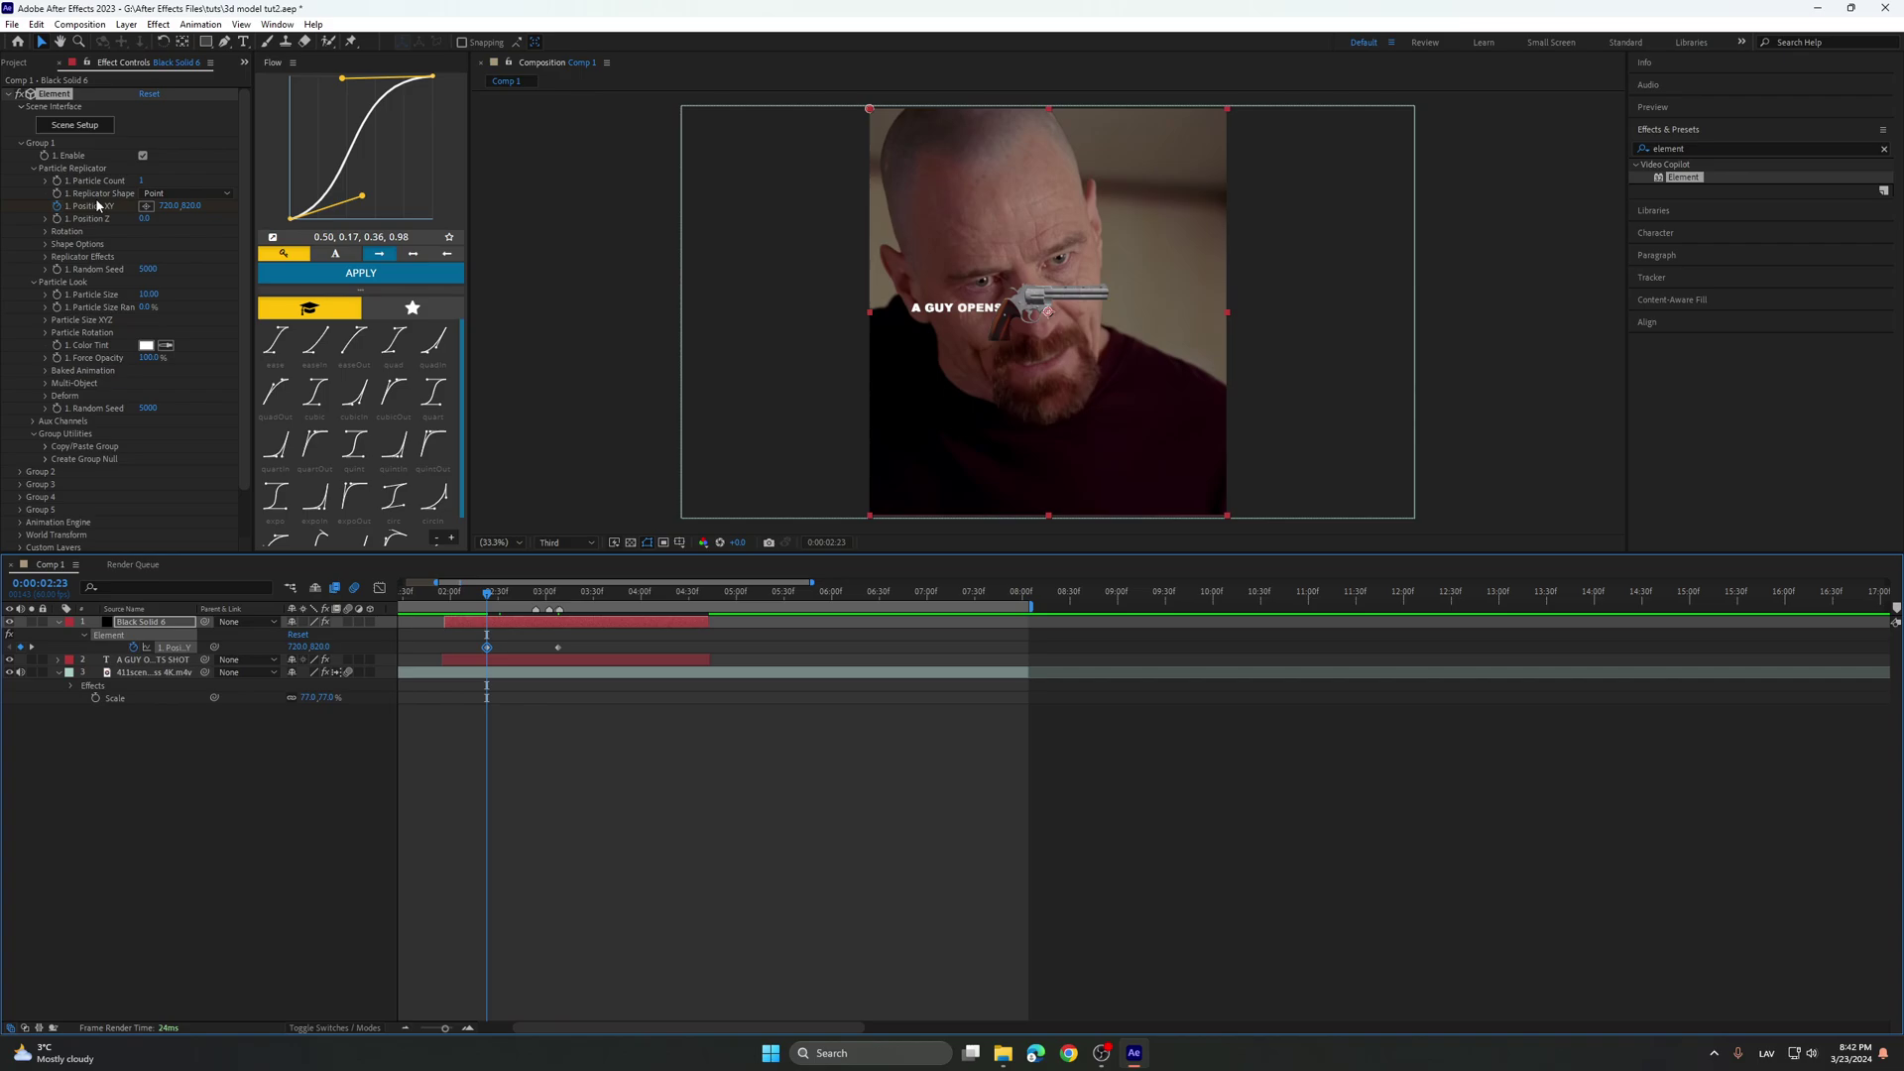
click(149, 206)
click(822, 438)
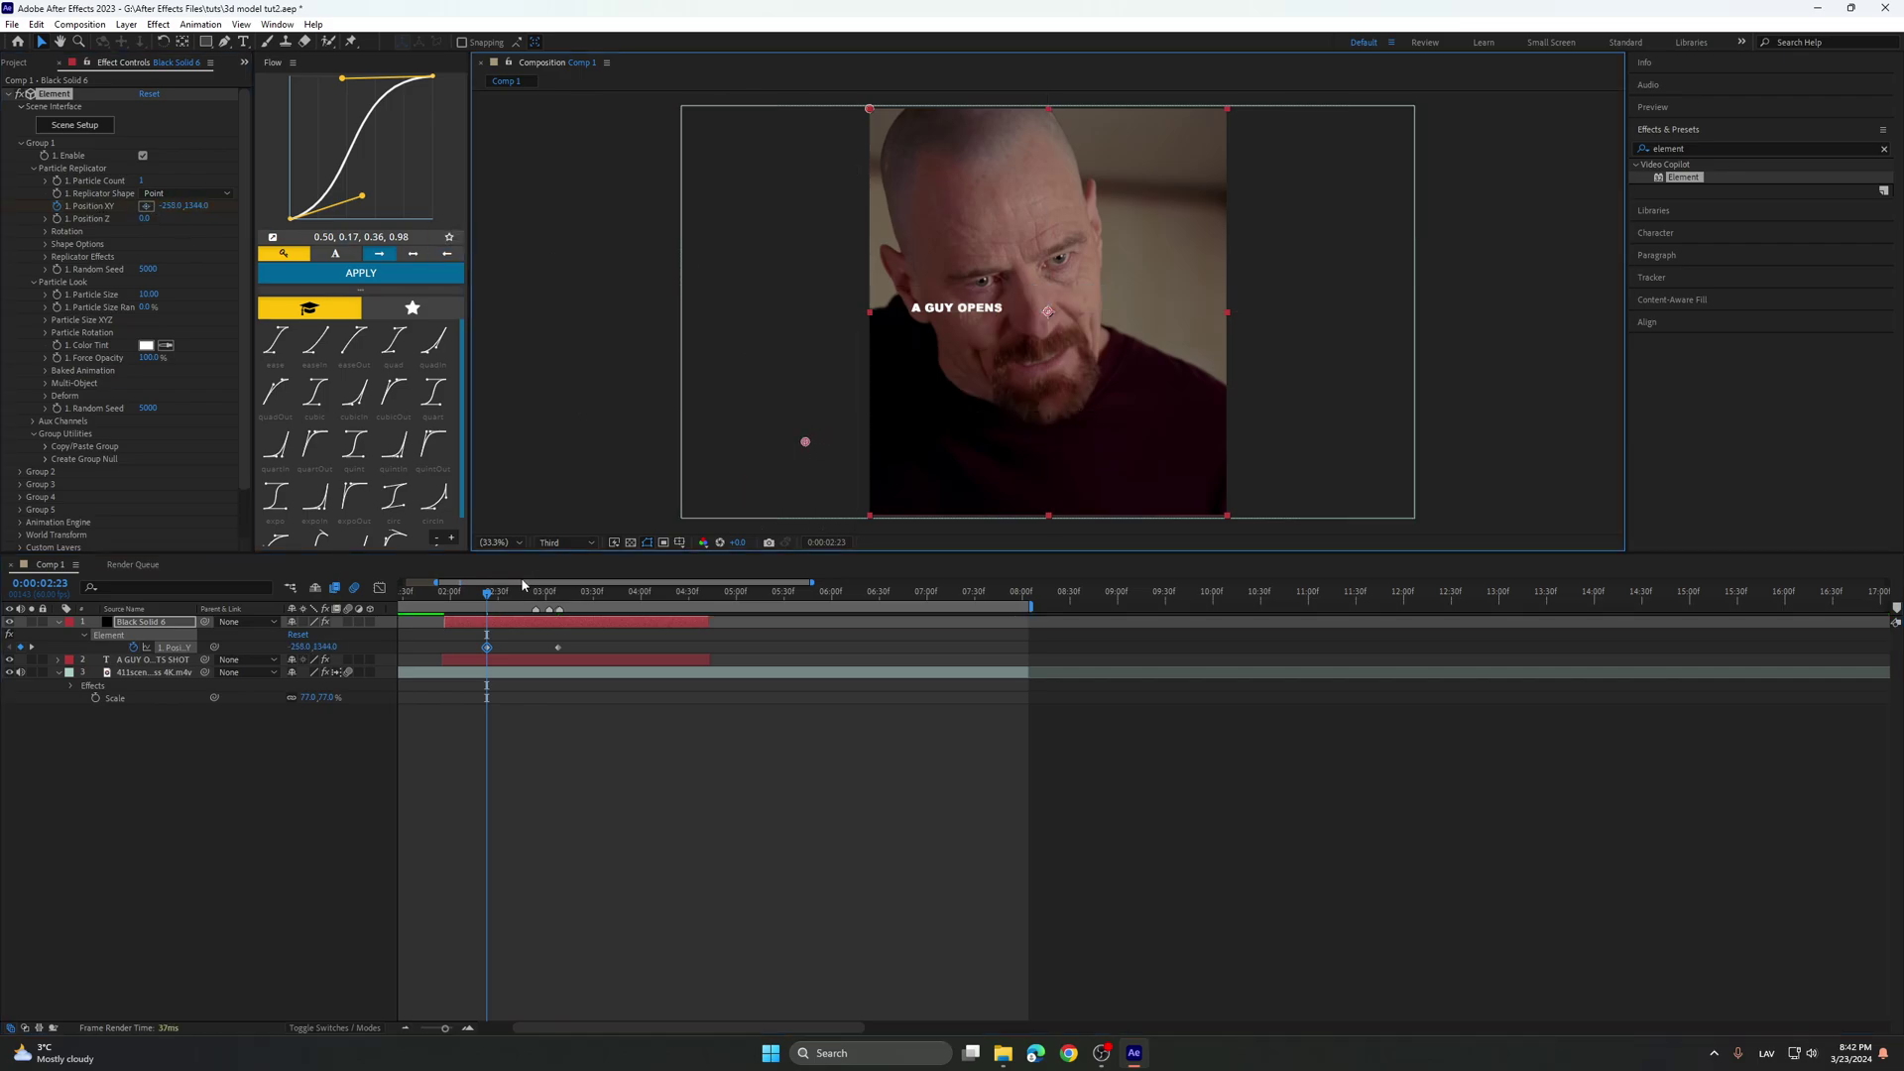
At the 0:00:03:08 keyframe, move the gun farther down and left to about 525, 1177.
drag(536, 595, 560, 600)
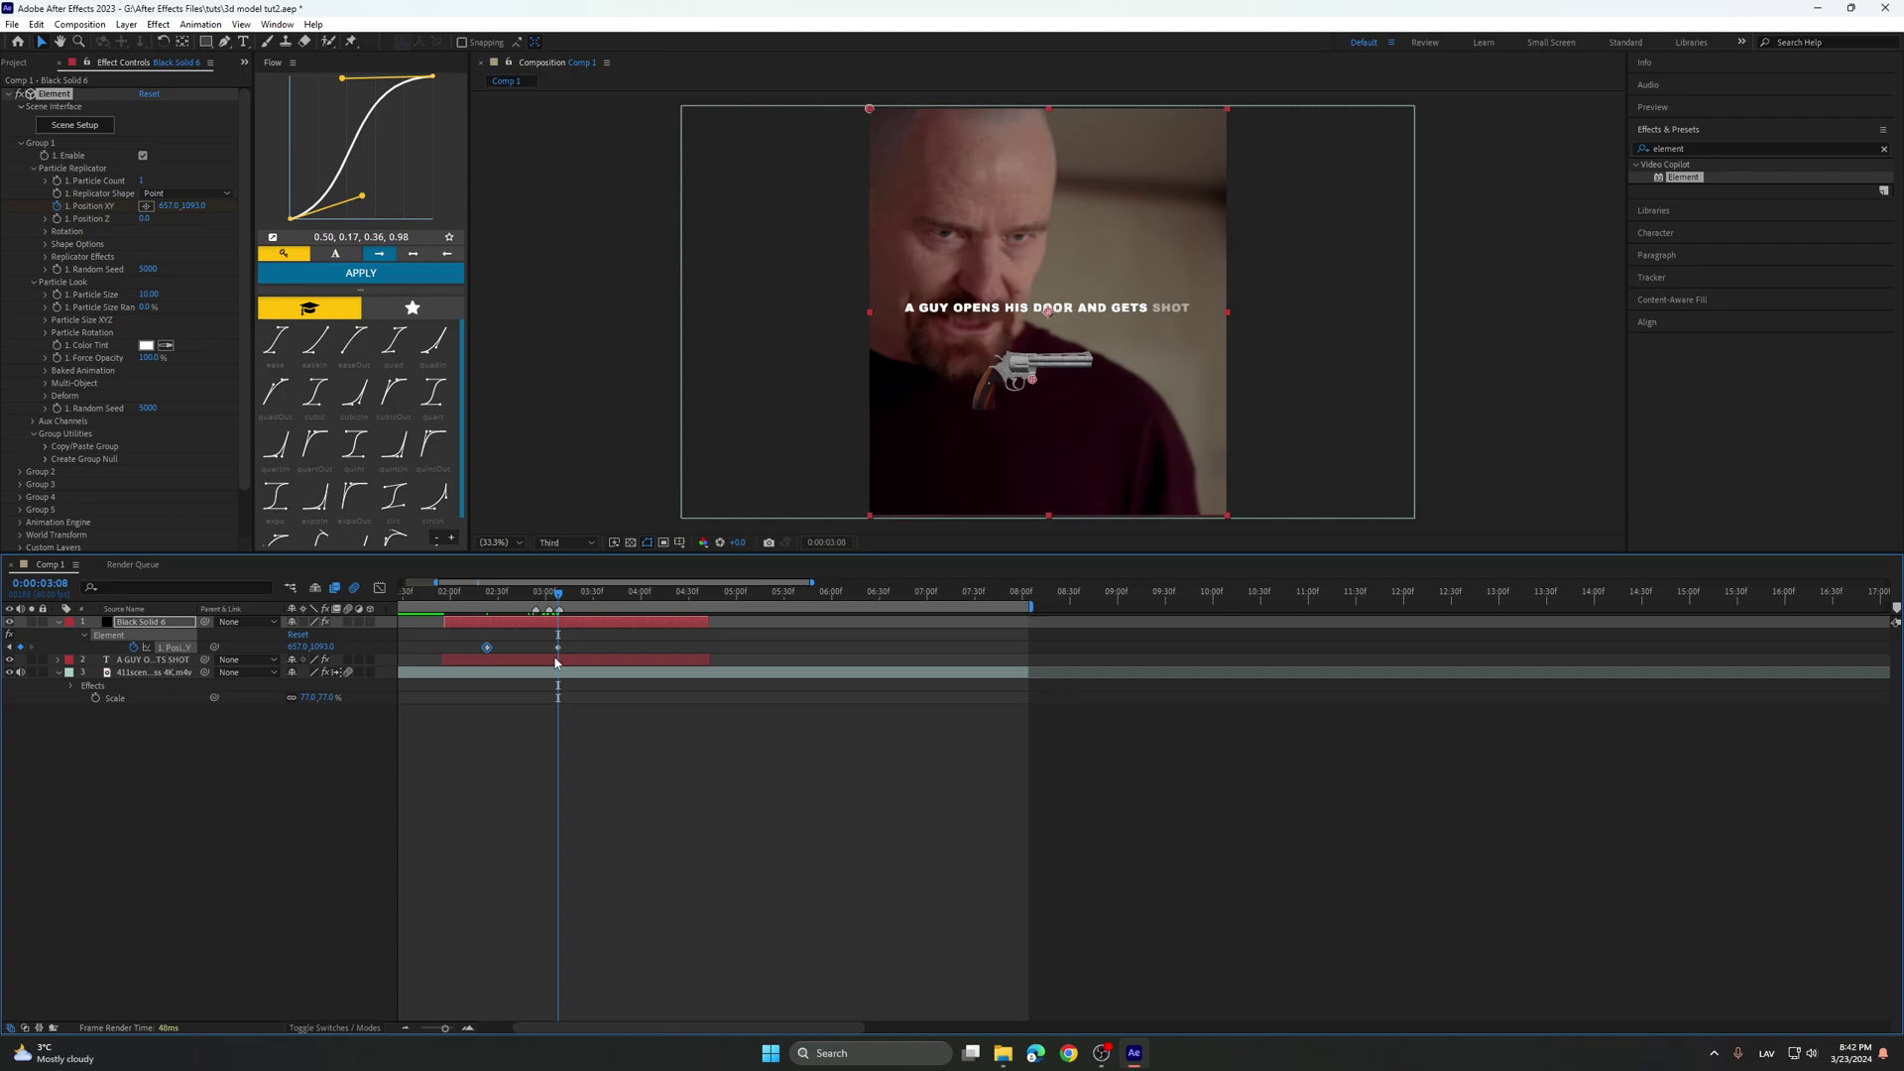
drag(1033, 379, 999, 407)
drag(496, 583, 491, 584)
At 0:00:02:23, enable Multi-Object for Group 1, keyframe its X and Y Rotation at 0°, and show only the keyframed properties.
click(508, 595)
scroll(479, 687, up, 1)
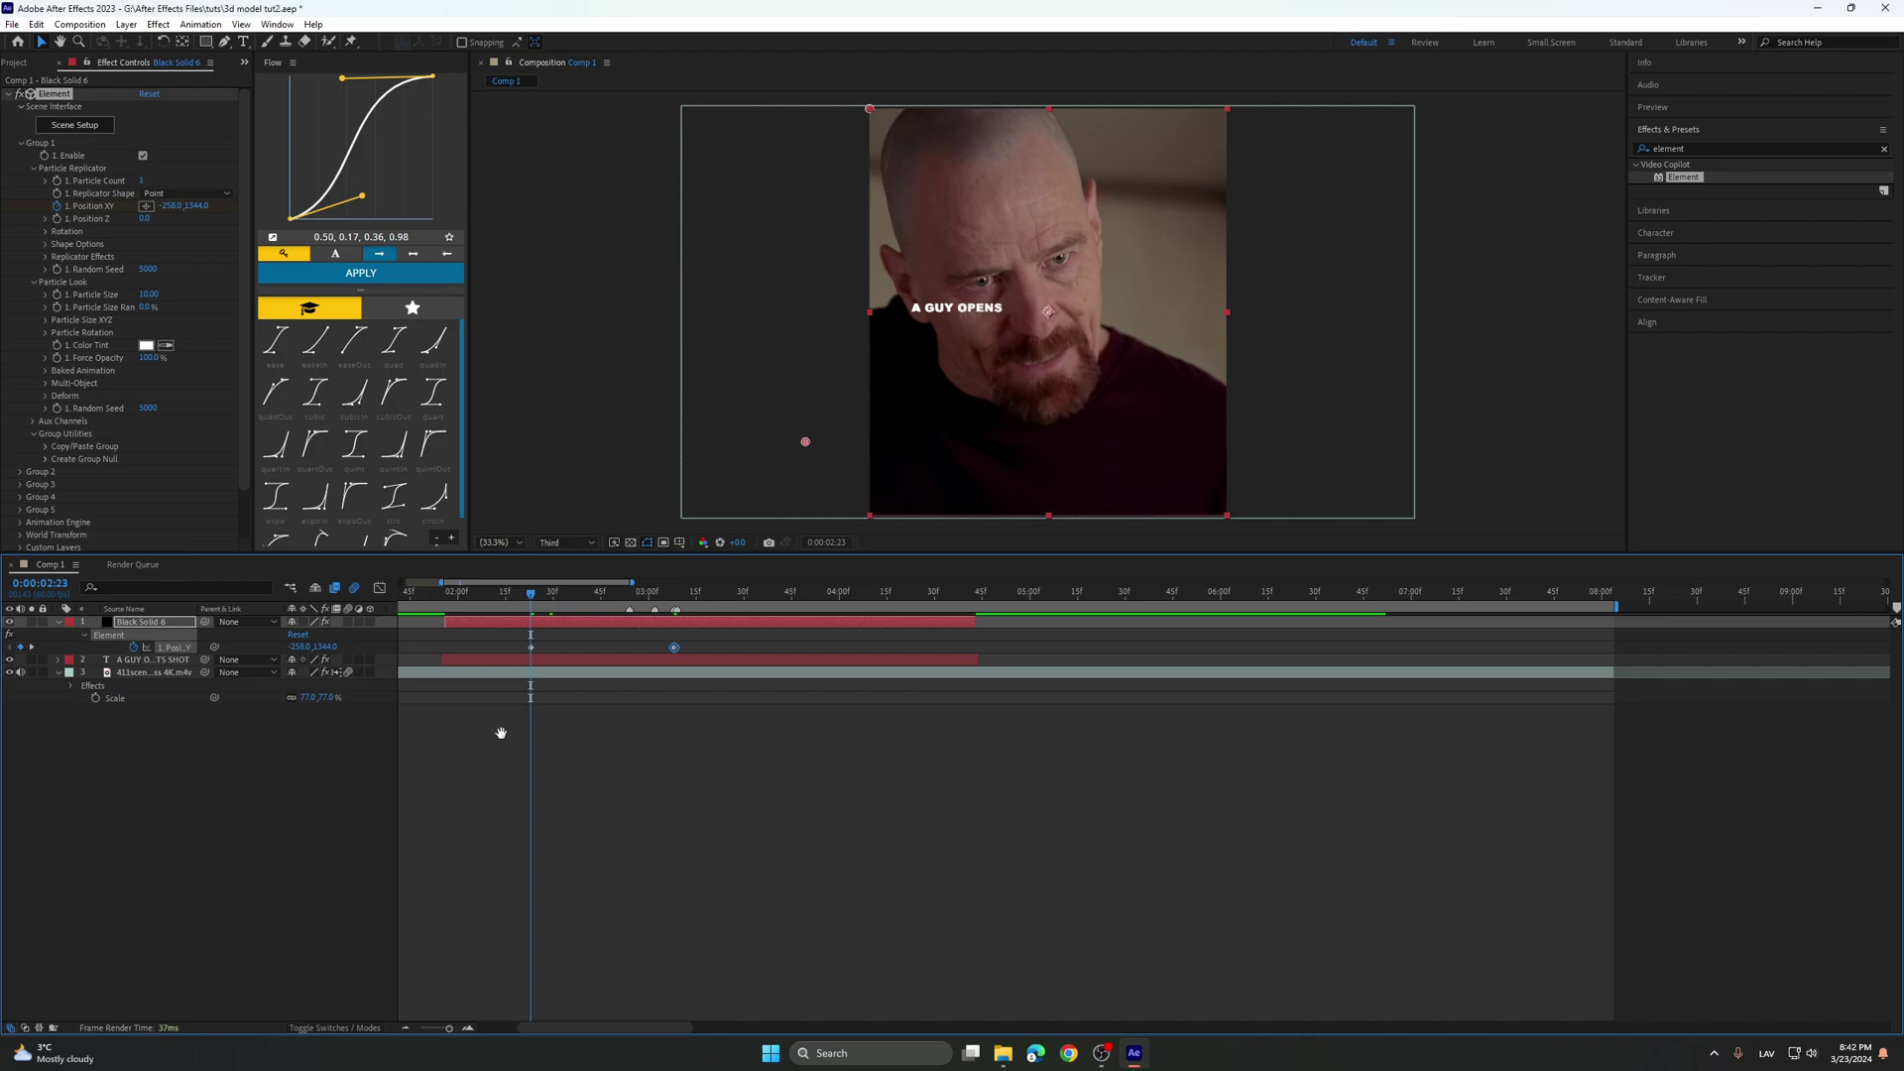
drag(503, 734, 799, 766)
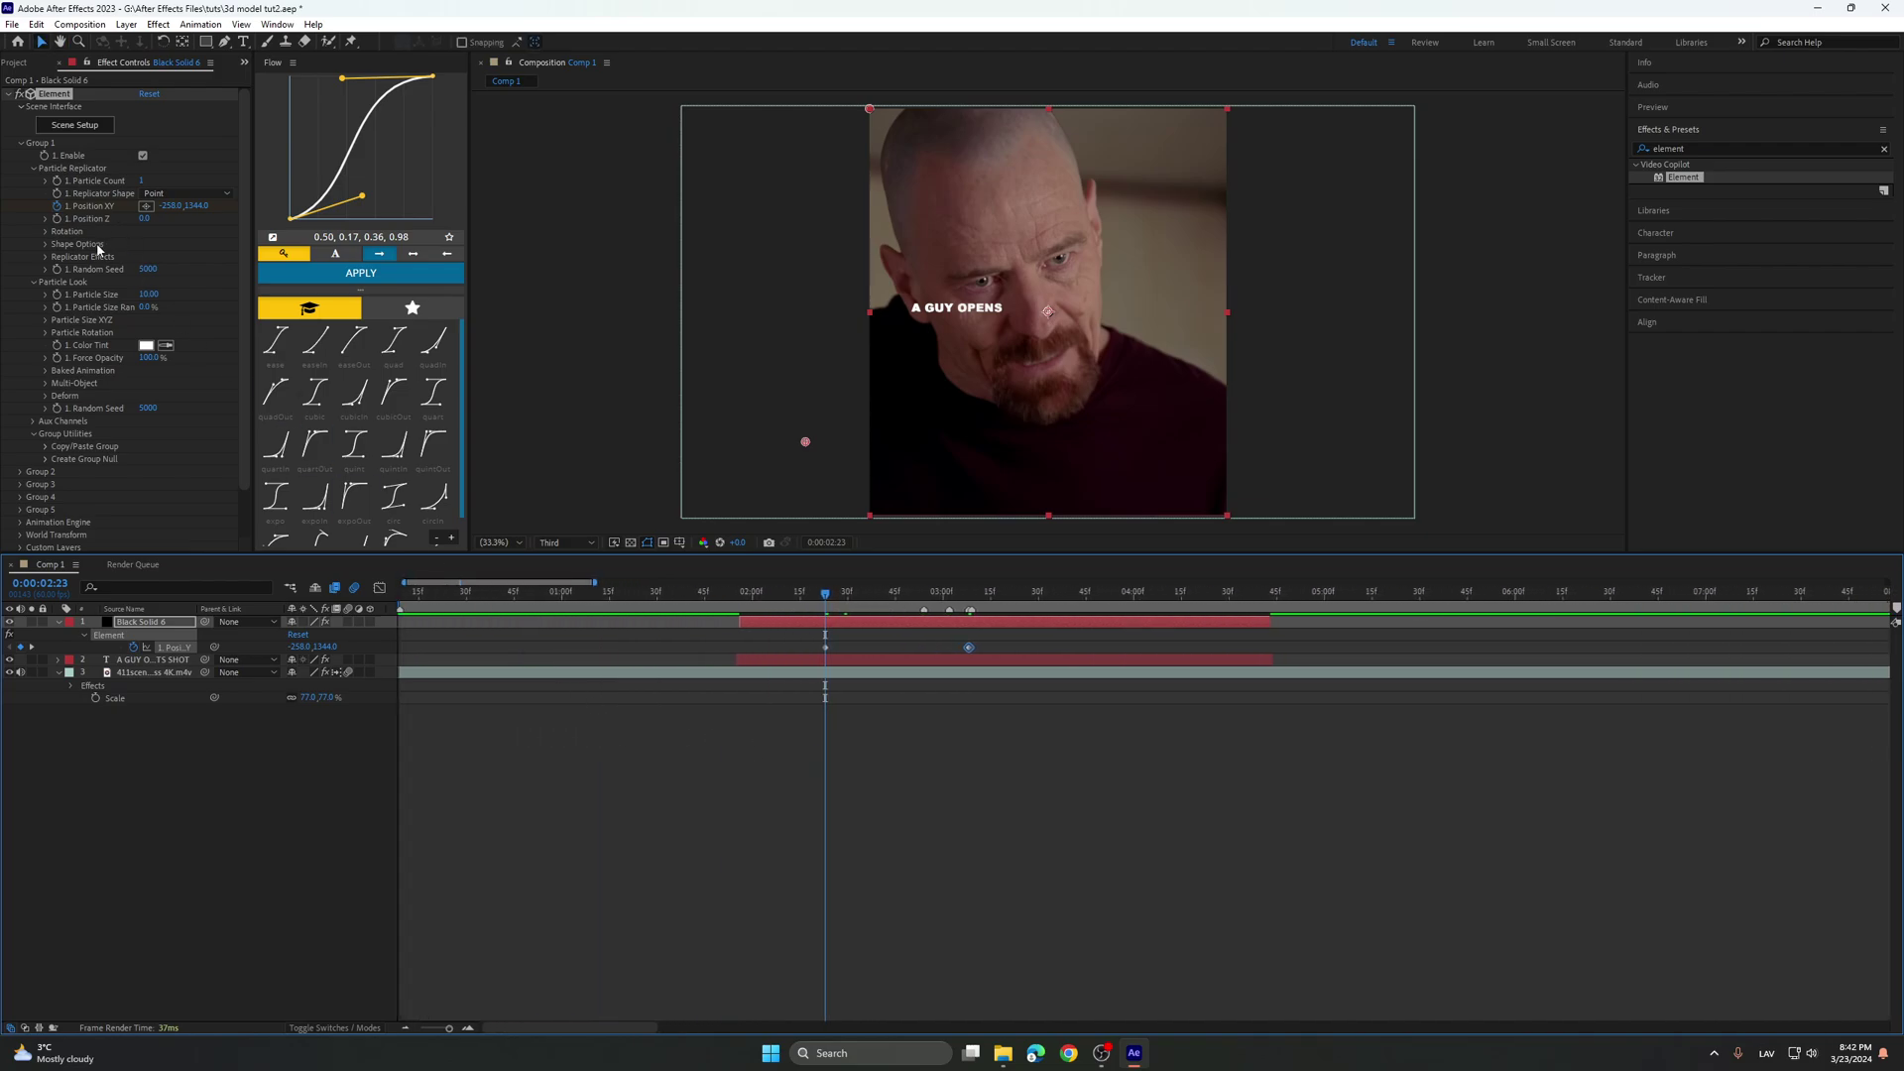
click(45, 382)
scroll(142, 405, down, 3)
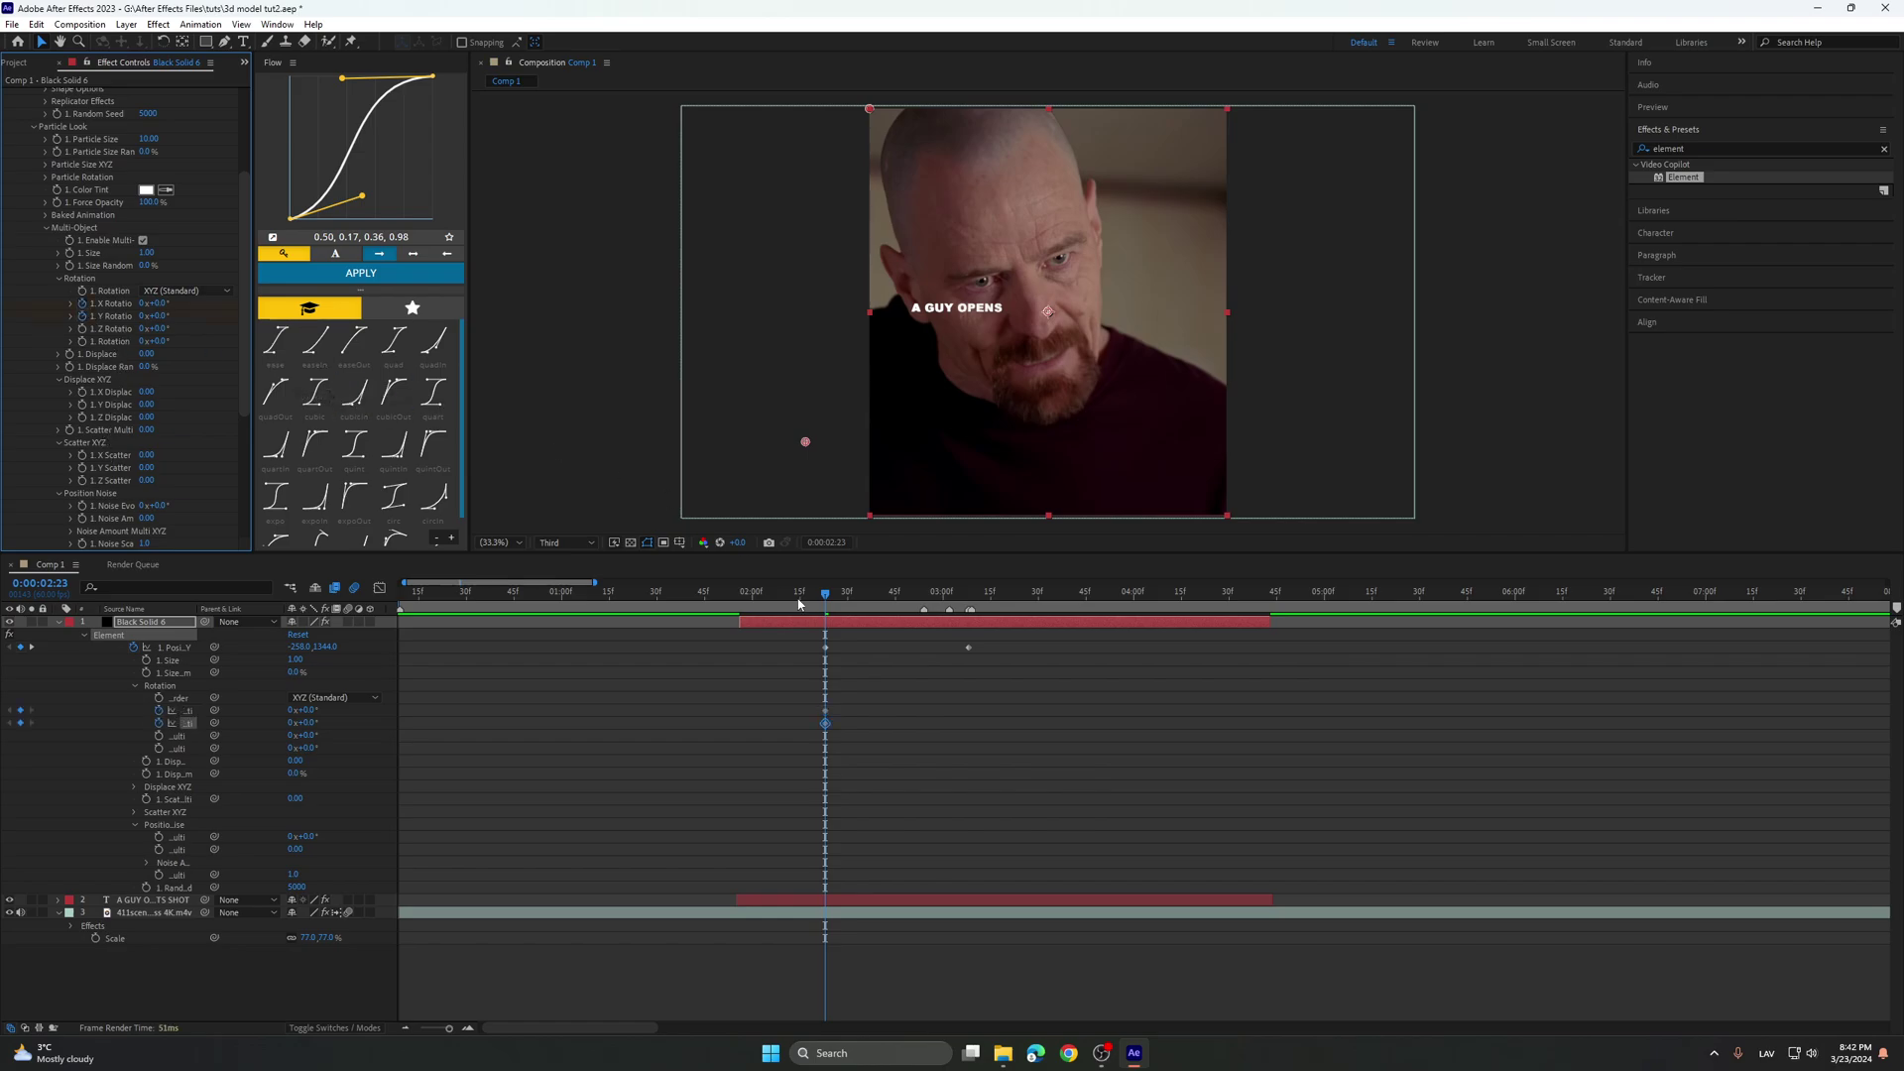
key(u)
key(u)
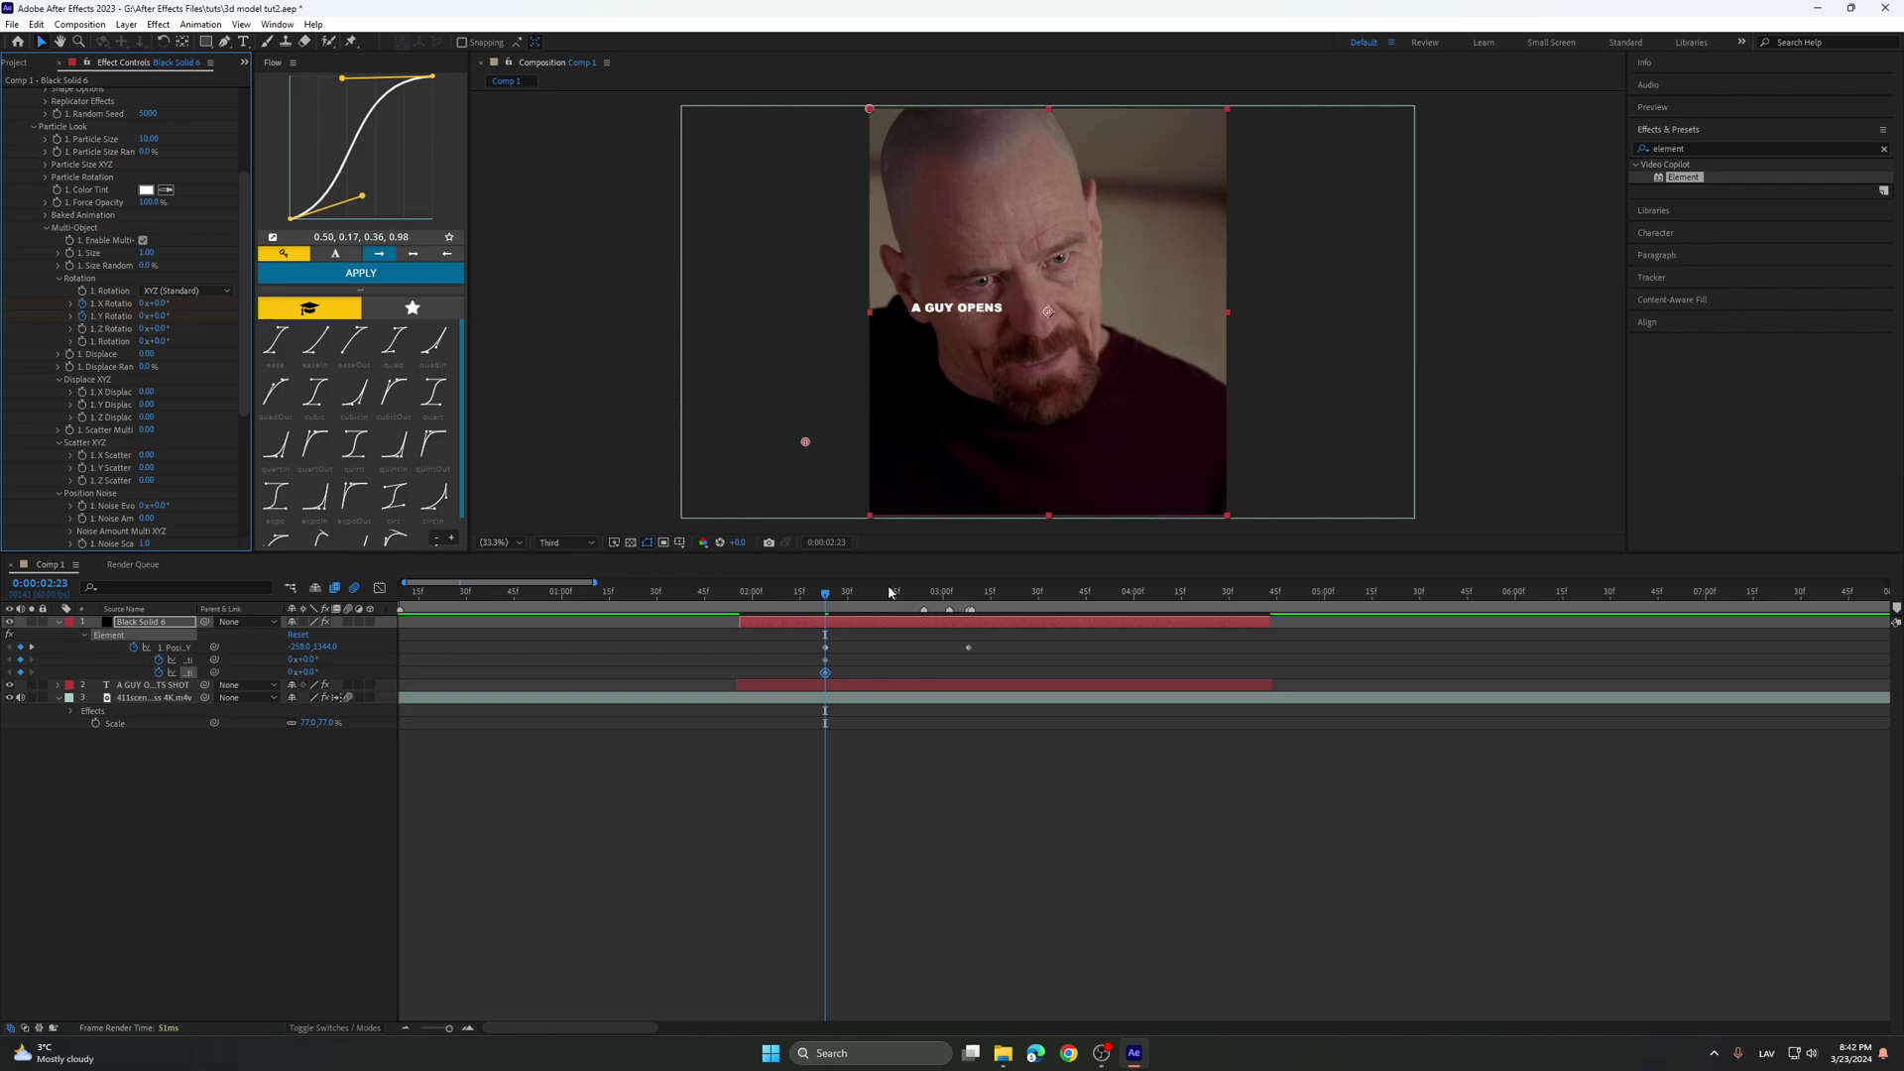
At 0:00:03:08, keyframe new X and Y Rotation values that turn the gun's barrel diagonally up and right.
click(950, 593)
drag(957, 603, 963, 600)
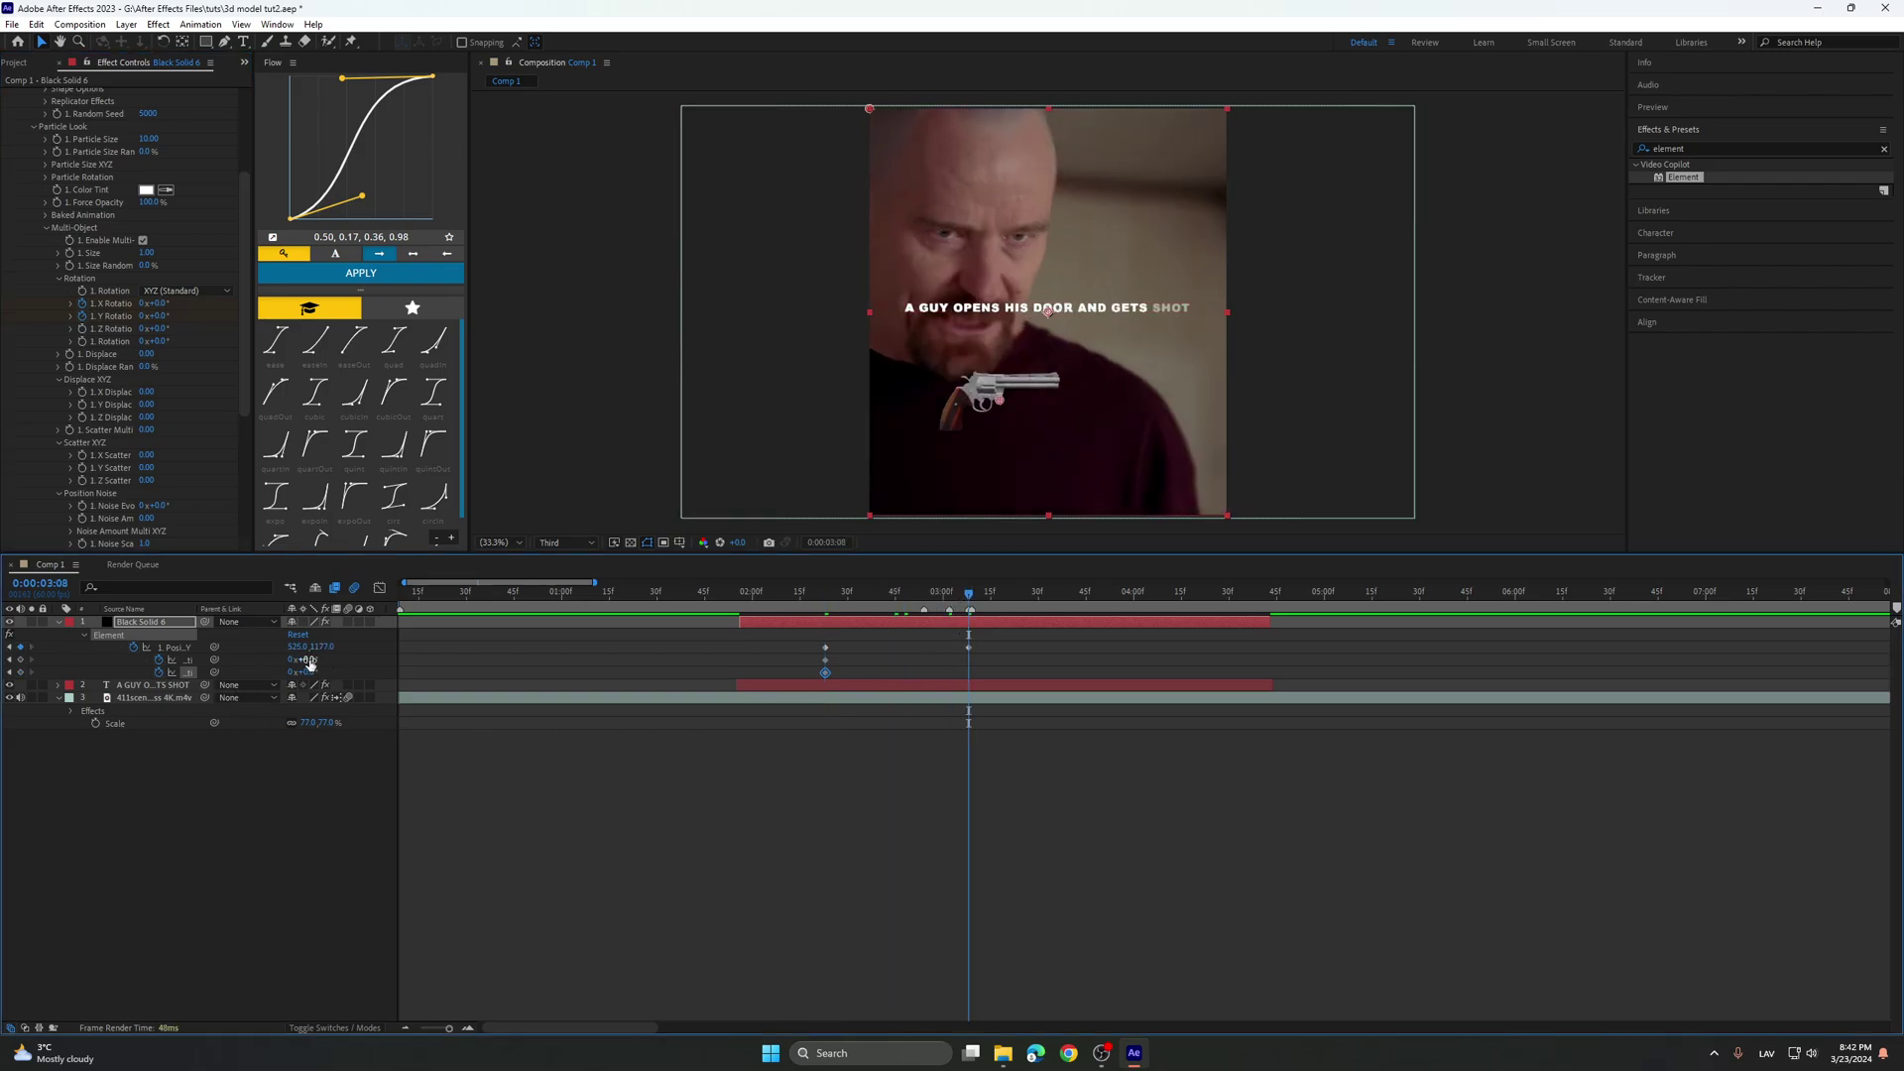
mouse_move(309, 663)
mouse_down()
mouse_move(276, 661)
mouse_move(350, 677)
mouse_move(282, 689)
mouse_up()
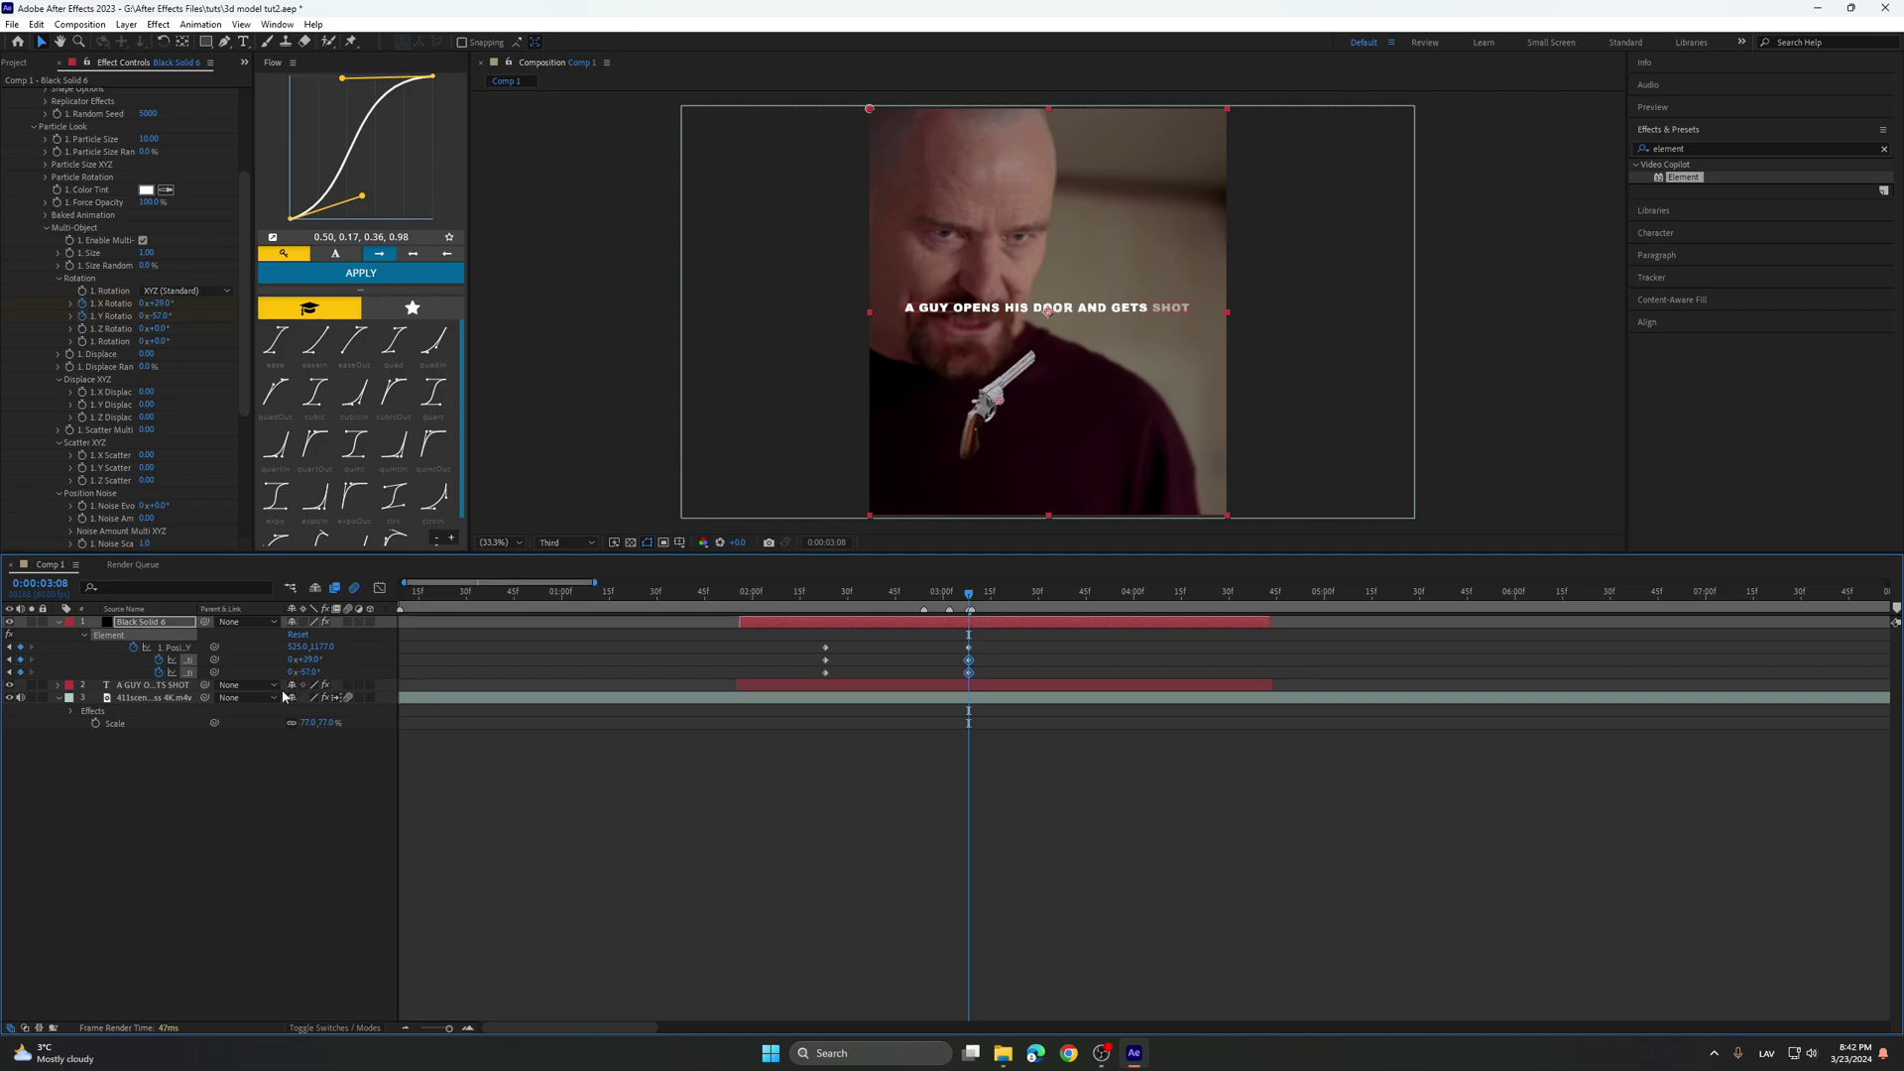
At the 0:00:03:08 Position XY keyframe, nudge the gun slightly farther left and down in the picture.
mouse_move(960, 595)
mouse_down()
mouse_move(1003, 596)
mouse_move(950, 597)
mouse_up()
key(k)
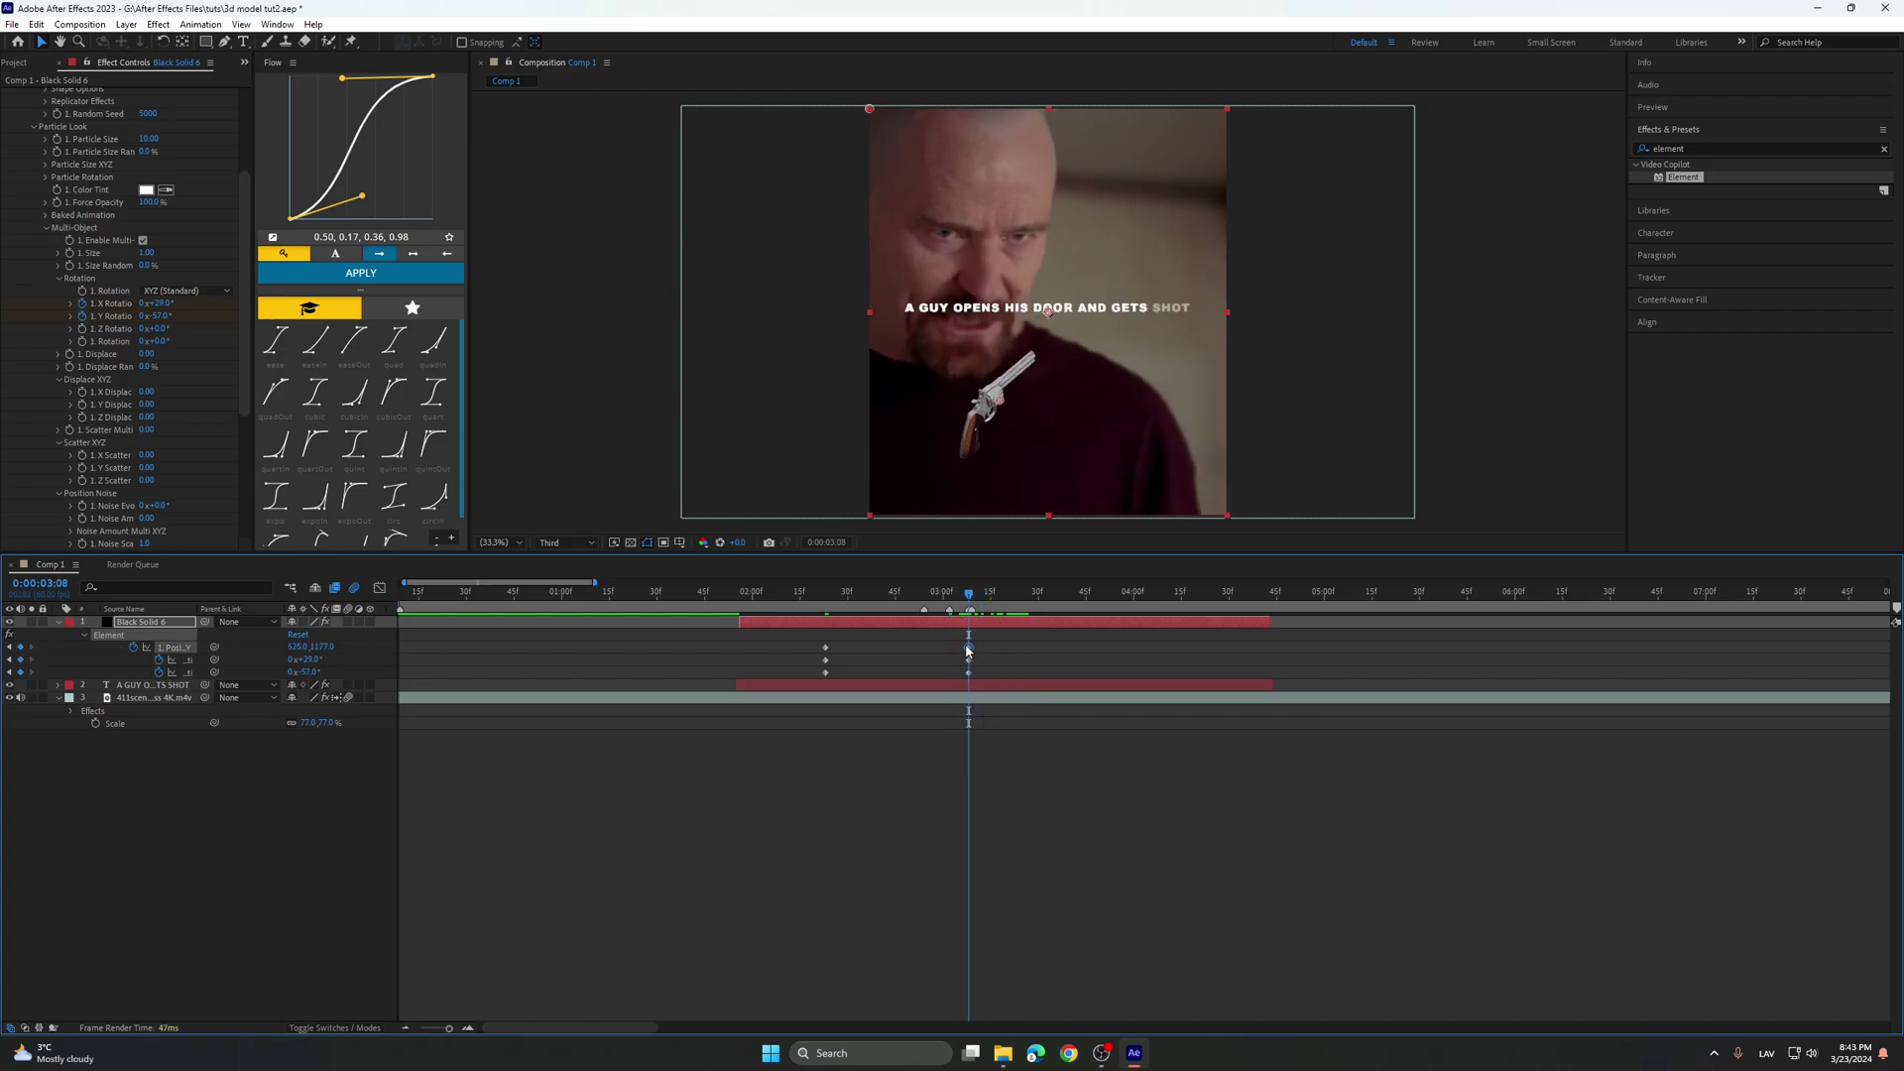
drag(1001, 407, 982, 412)
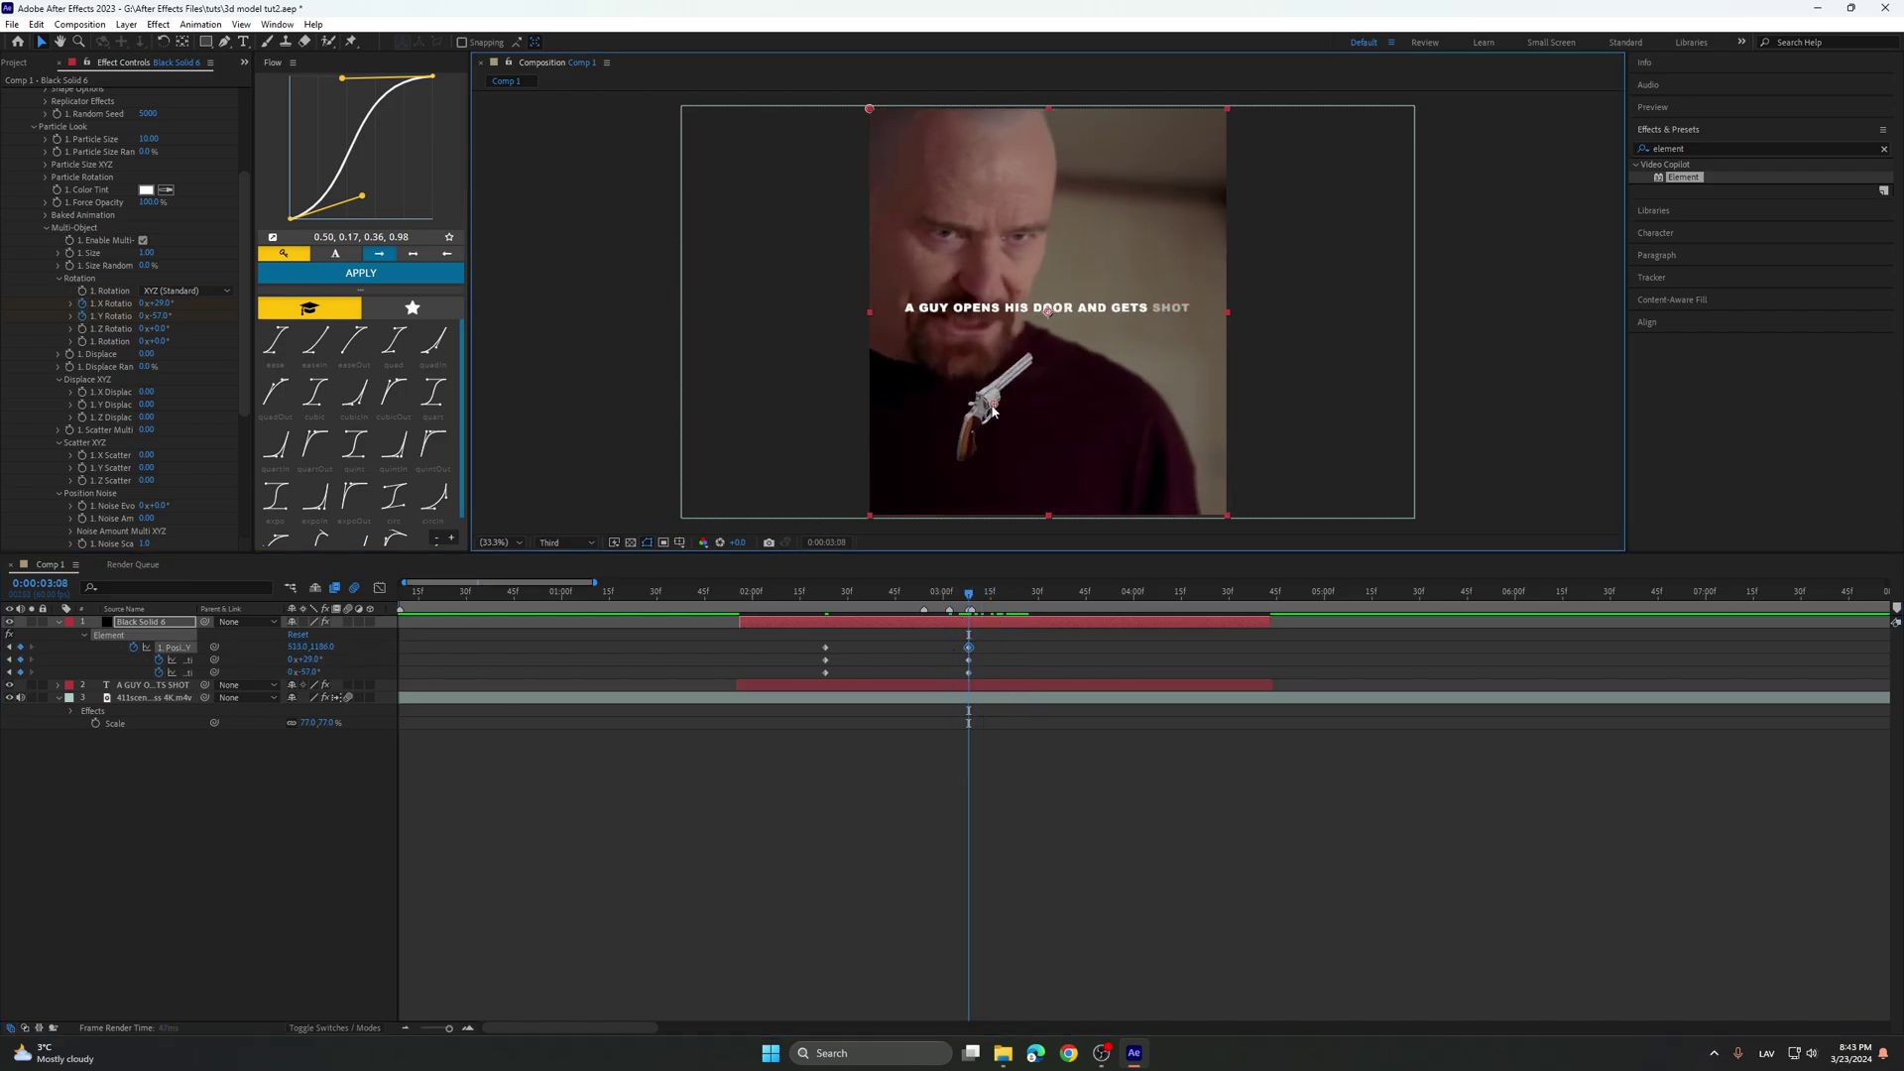
Select all of the gun's position and rotation keyframes, show them in the Graph Editor, and apply Easy Ease.
drag(961, 599, 825, 631)
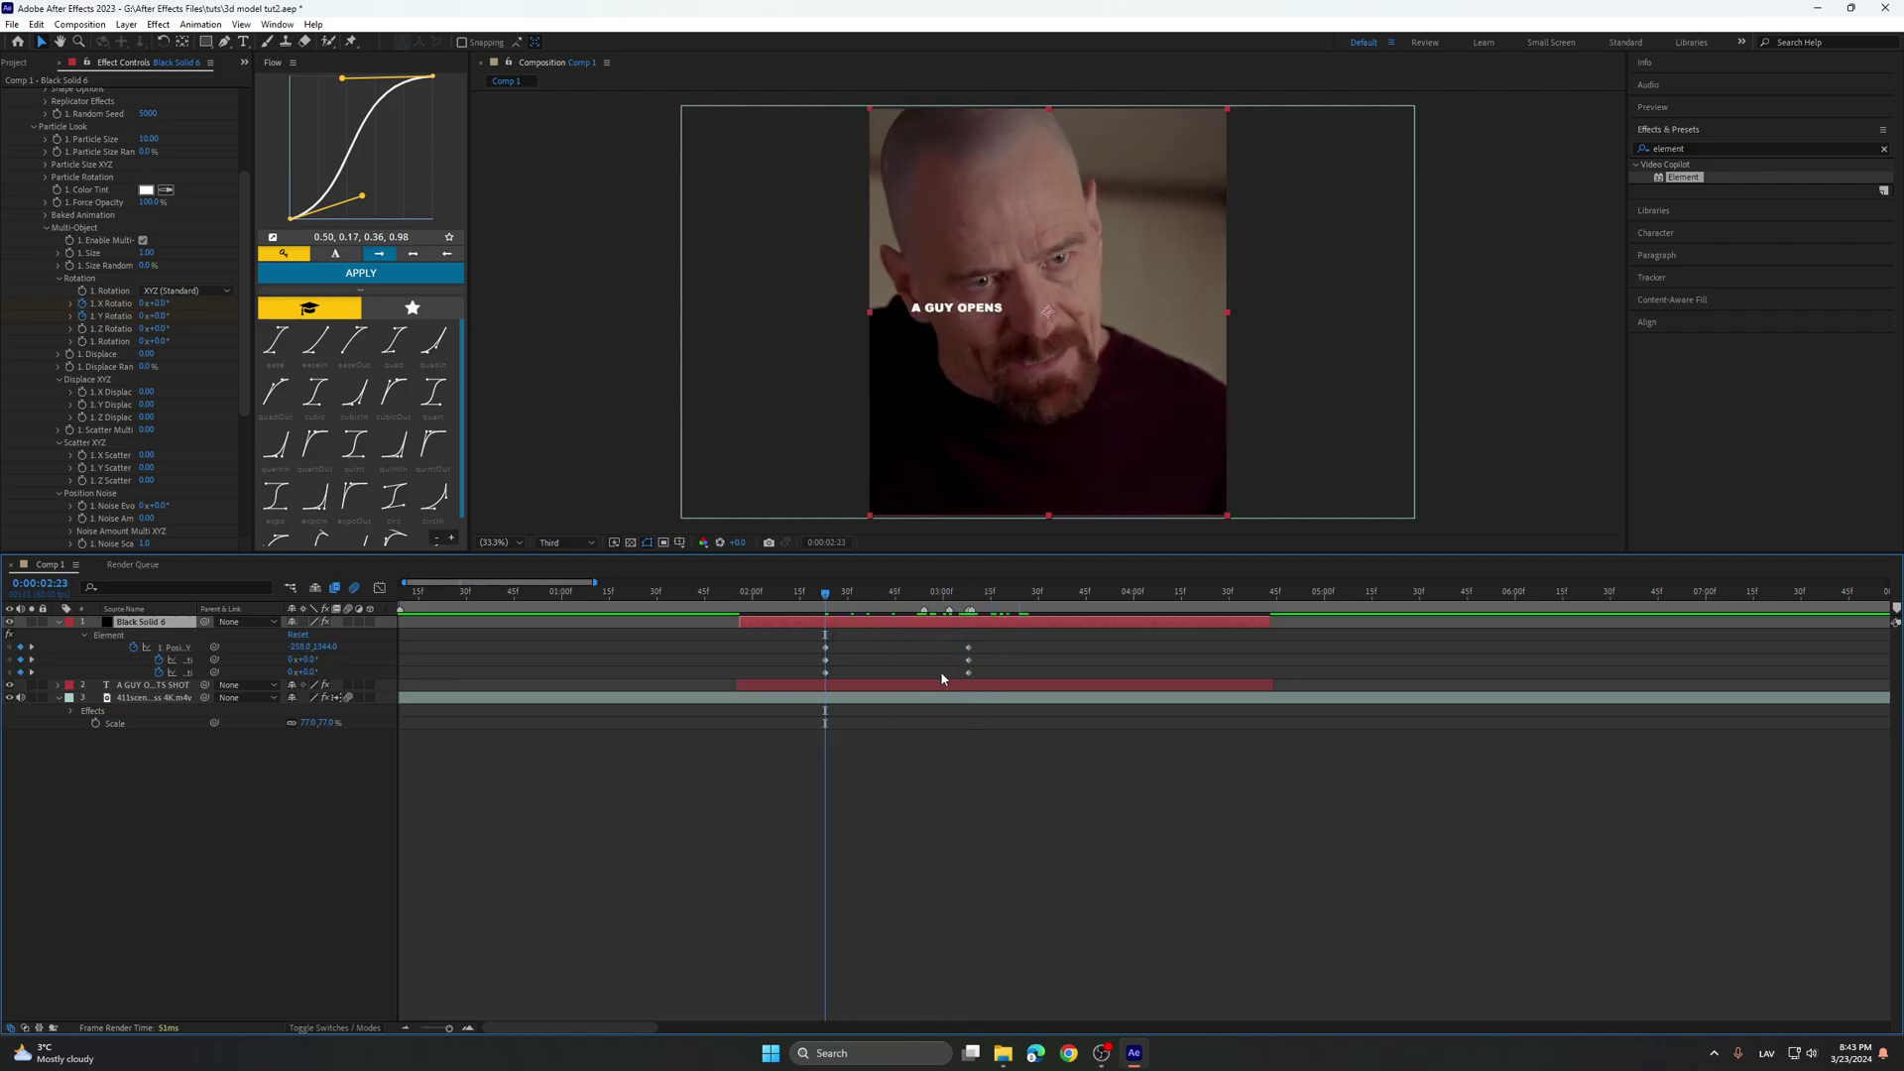
key(minus)
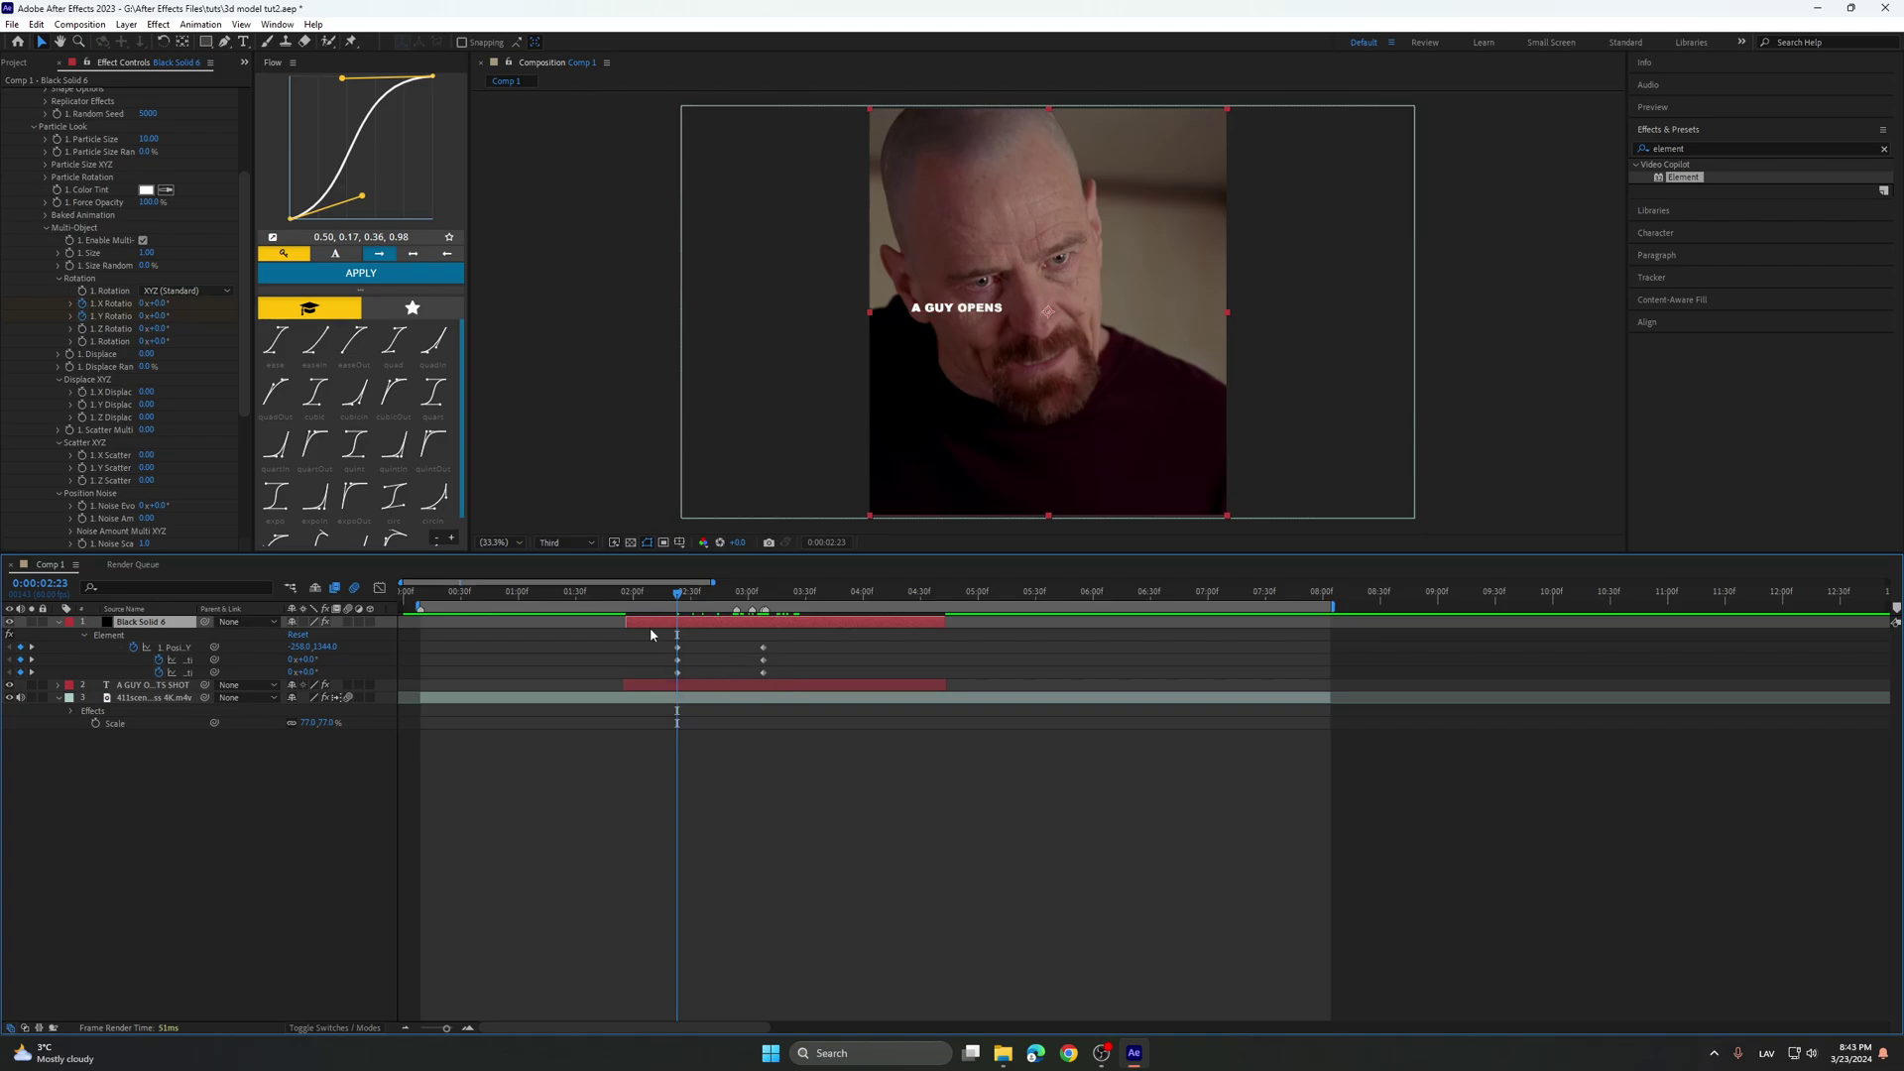
key(equal)
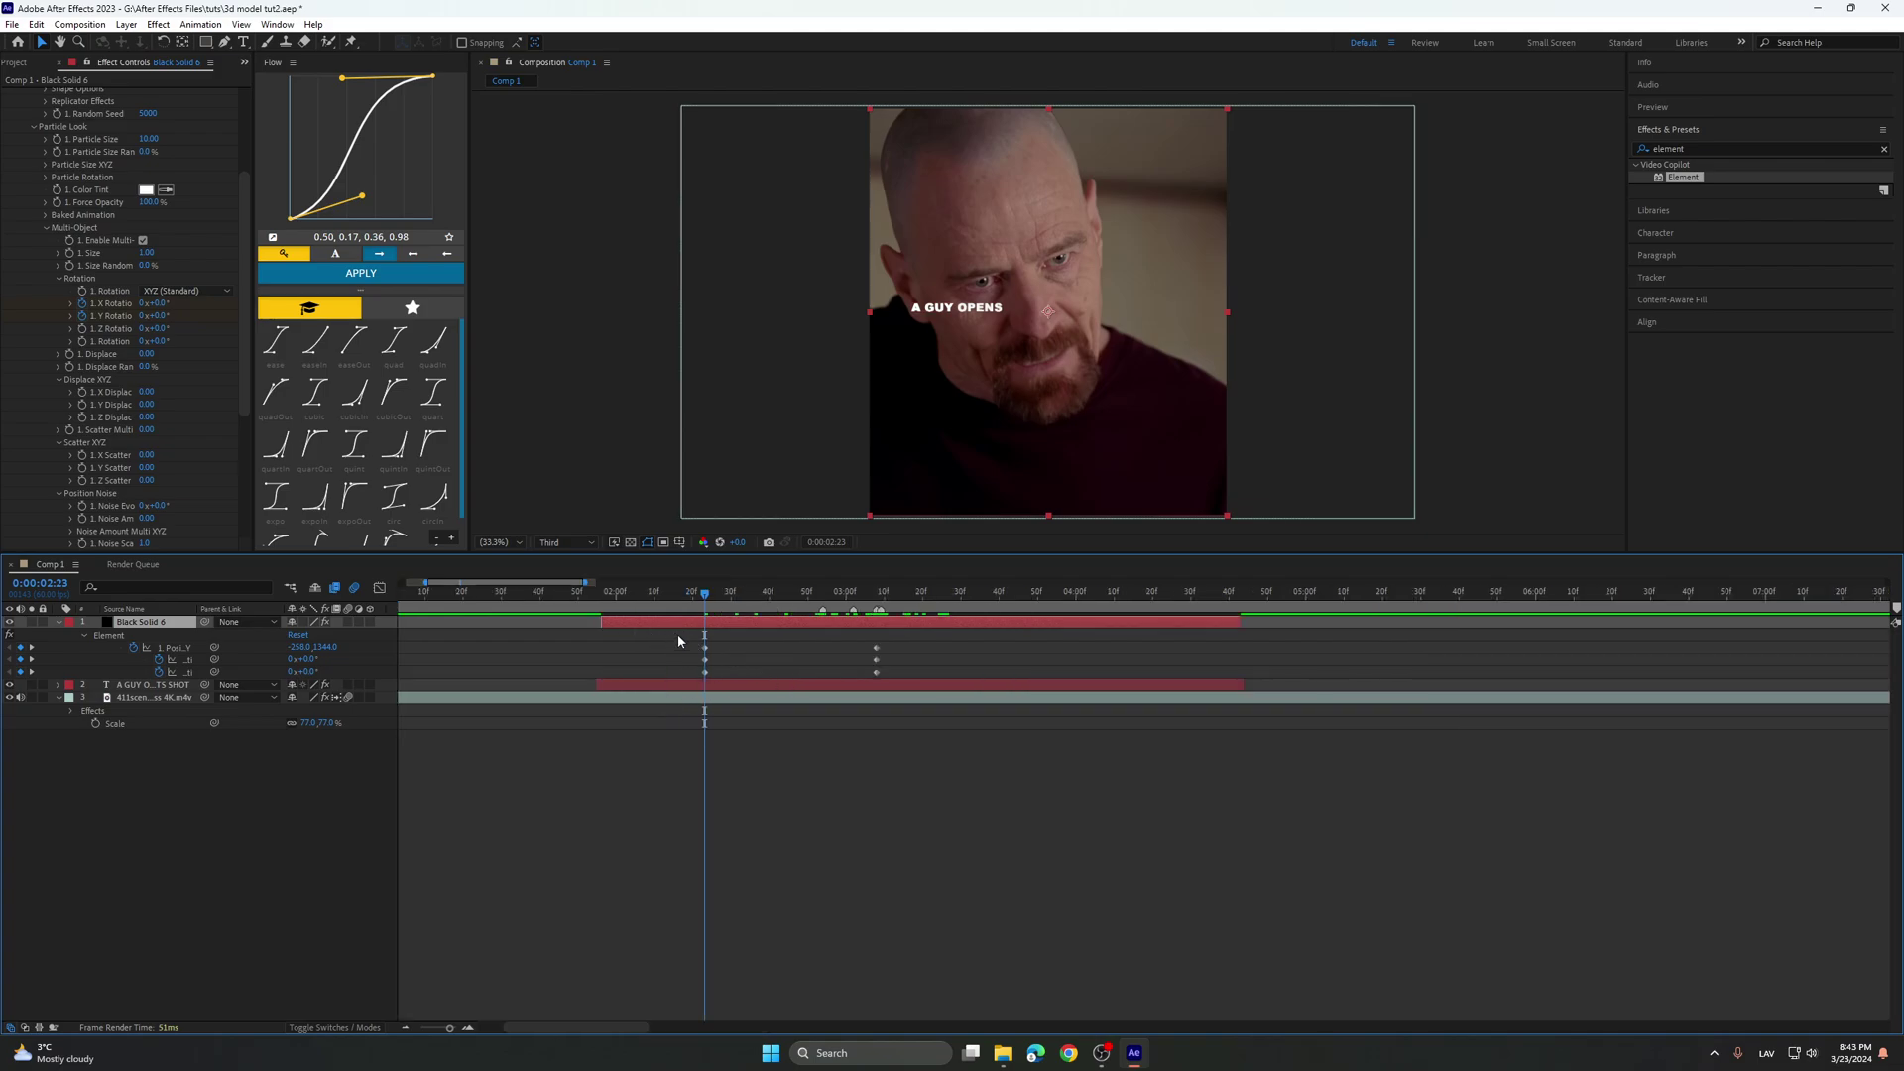
drag(679, 638, 906, 686)
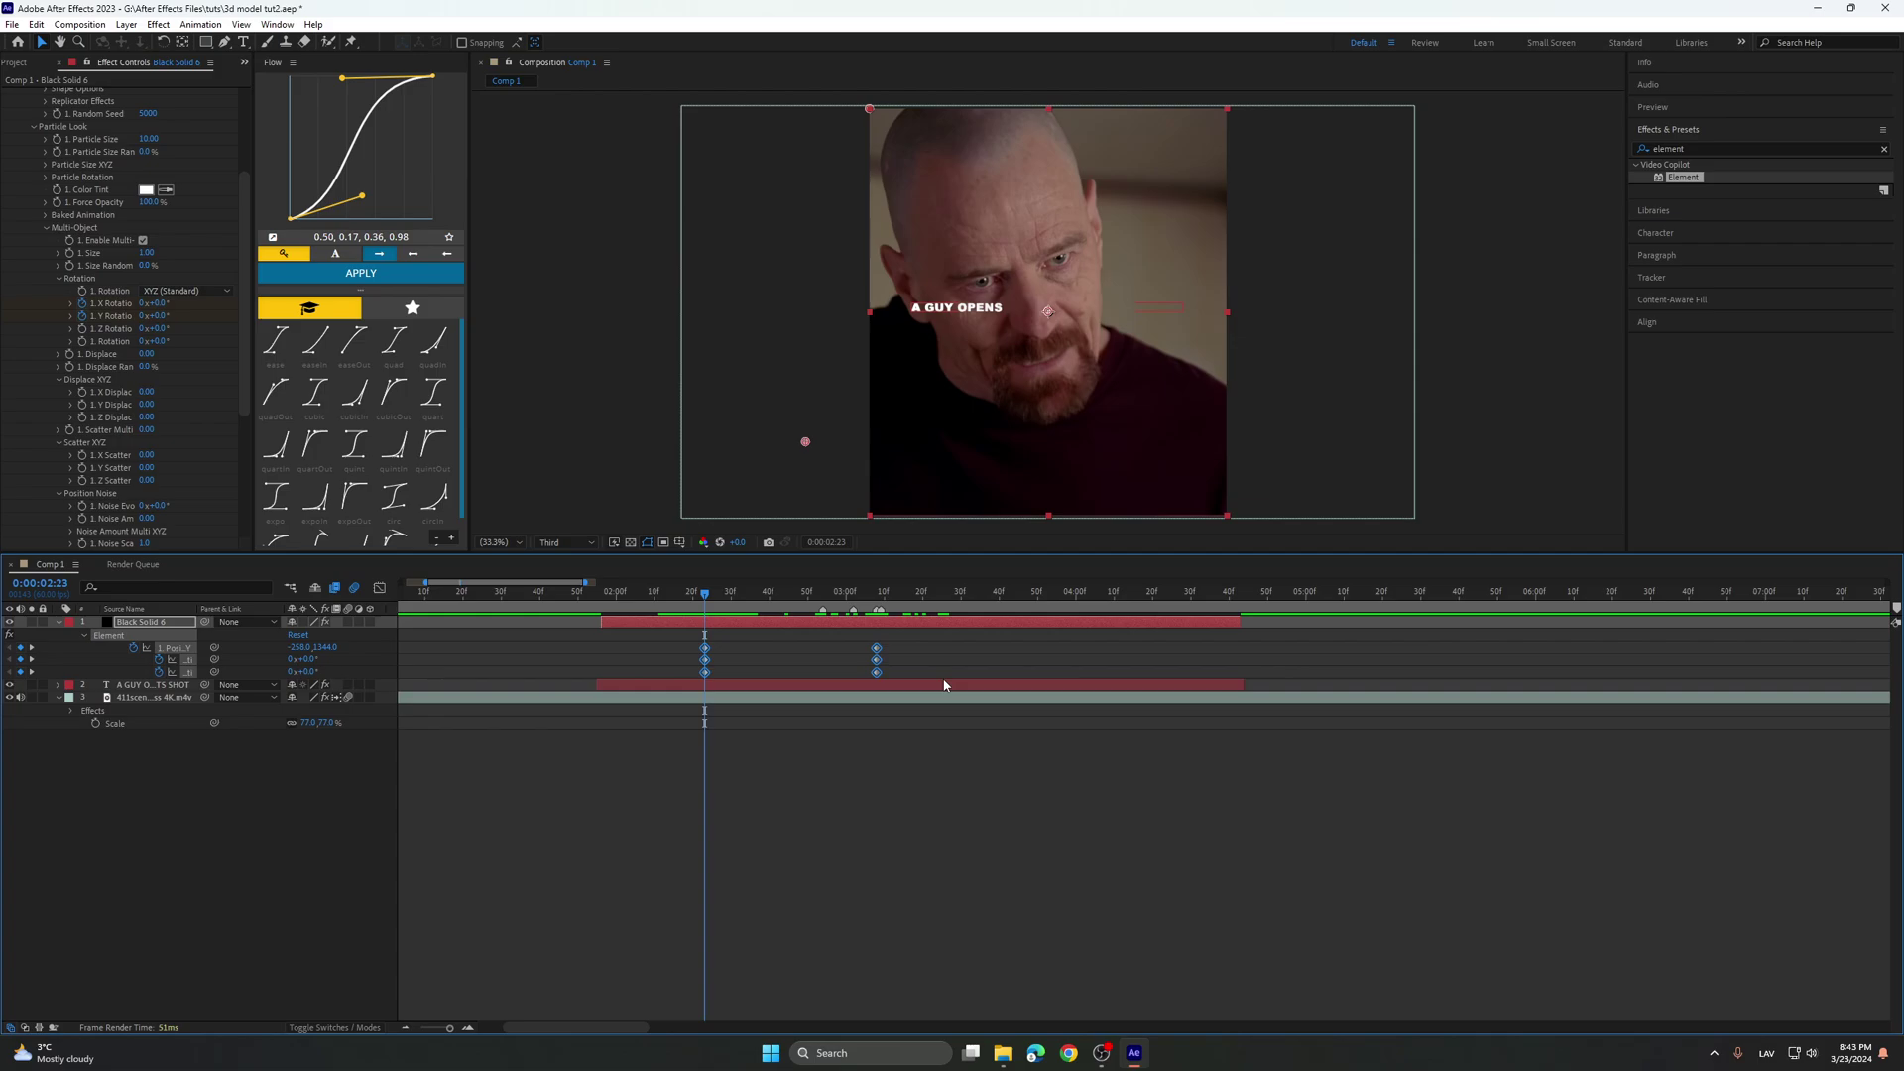
key(minus)
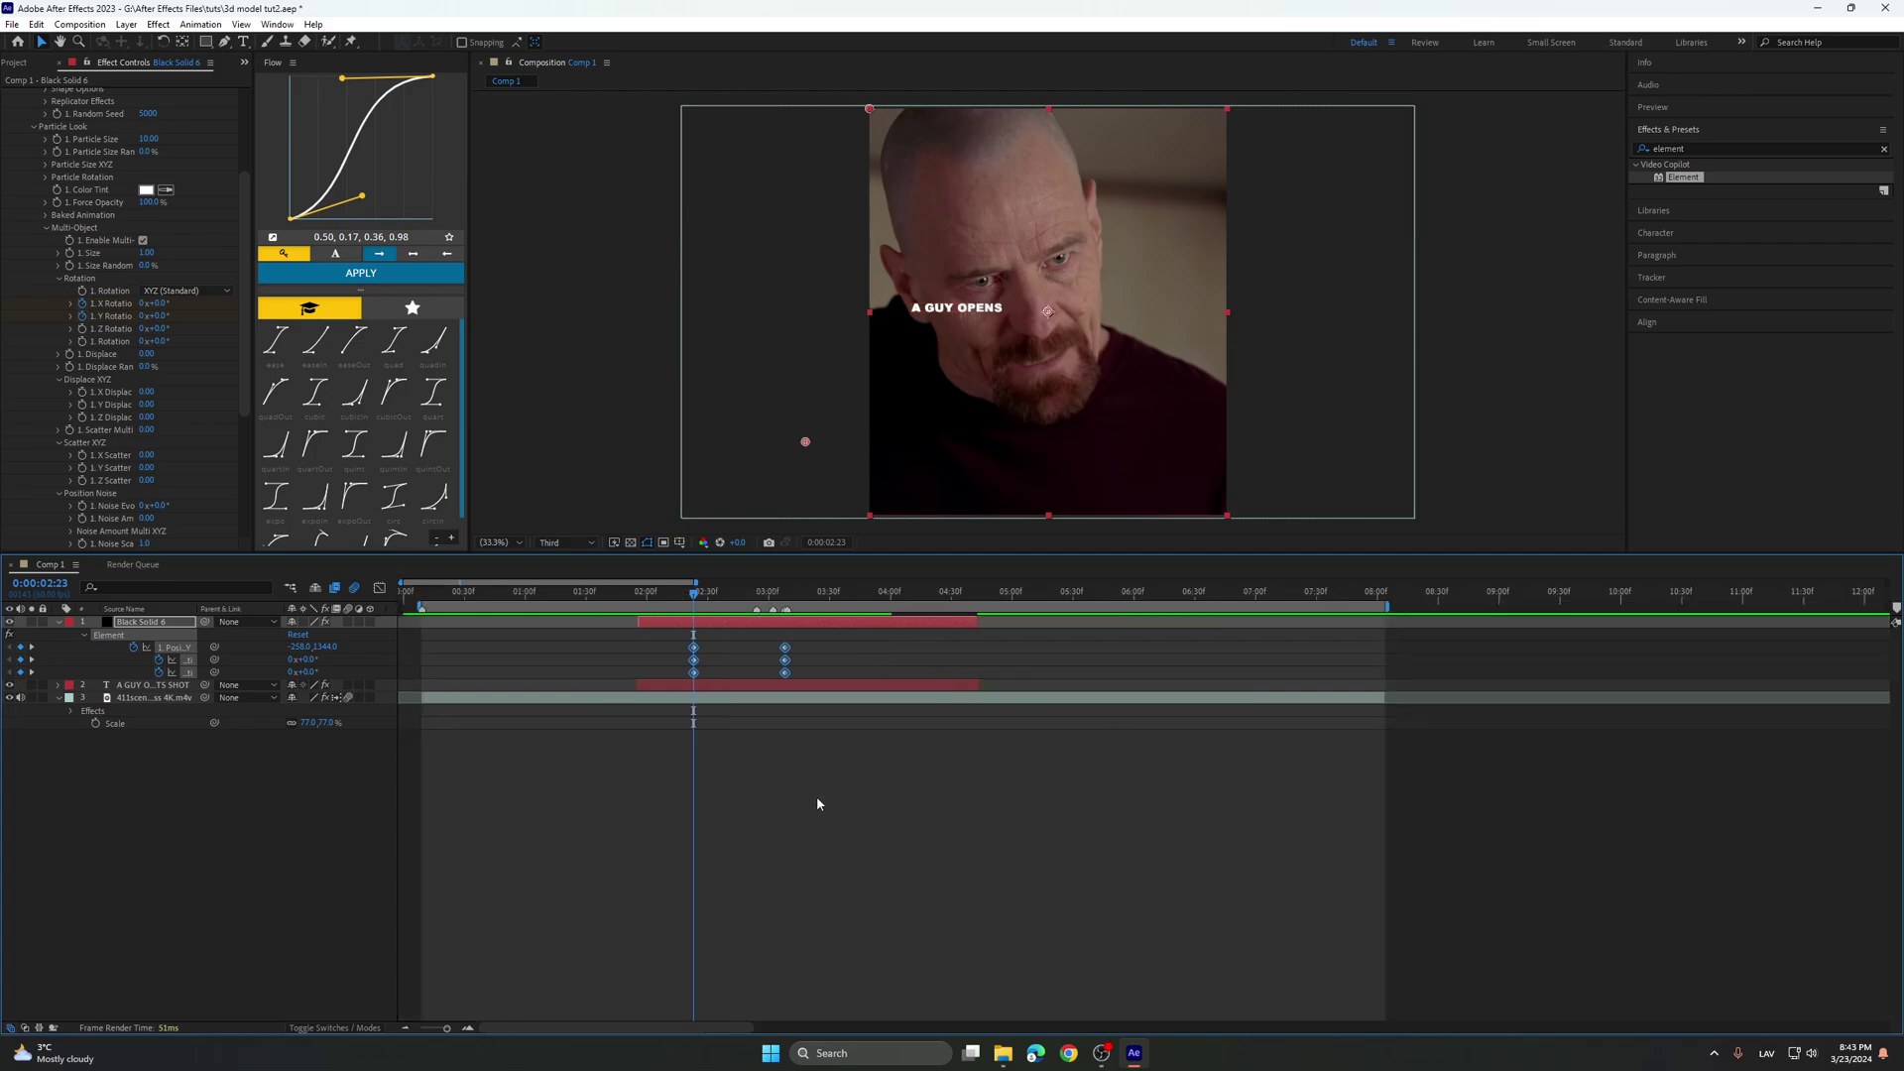
click(379, 589)
drag(586, 797, 680, 982)
scroll(541, 920, up, 4)
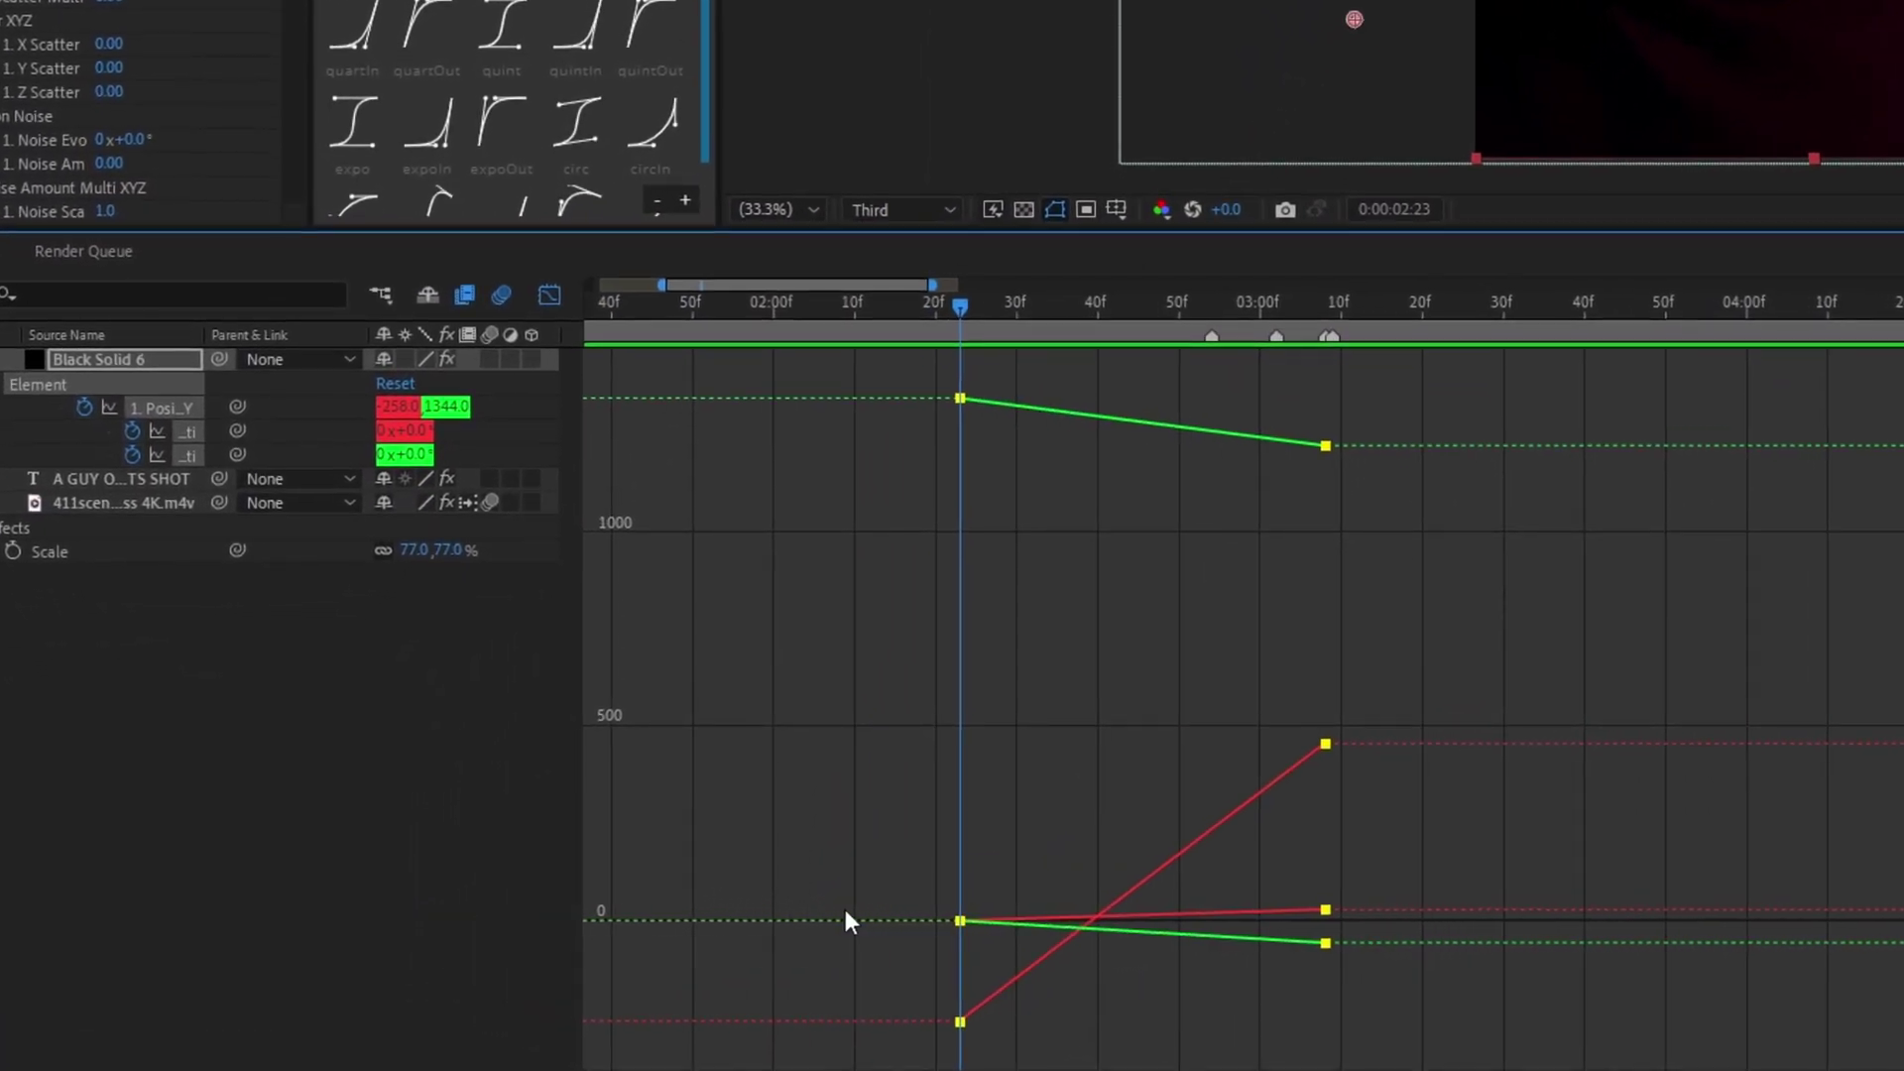
key(F9)
In the speed graph, lengthen the incoming ease of the last keyframes so speed peaks early and tapers off, and return to the layer timeline.
click(1708, 1070)
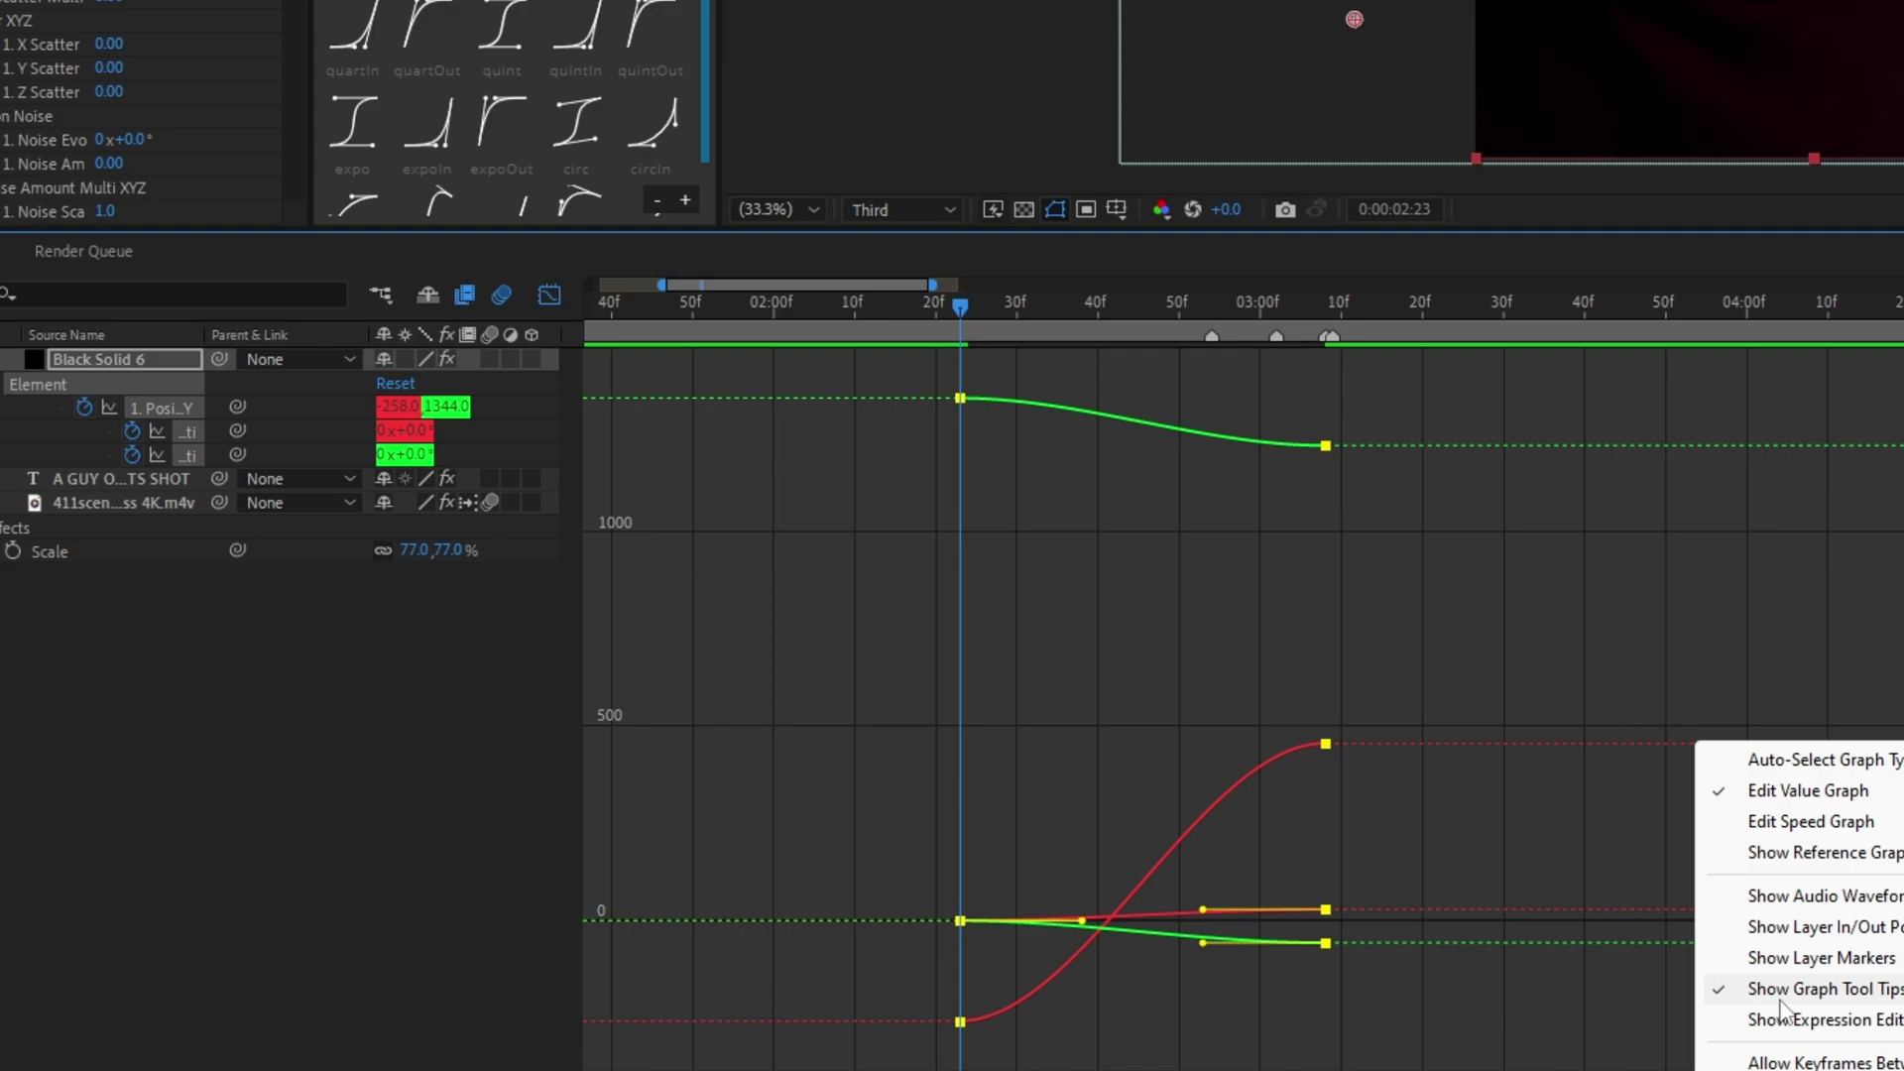
click(1800, 831)
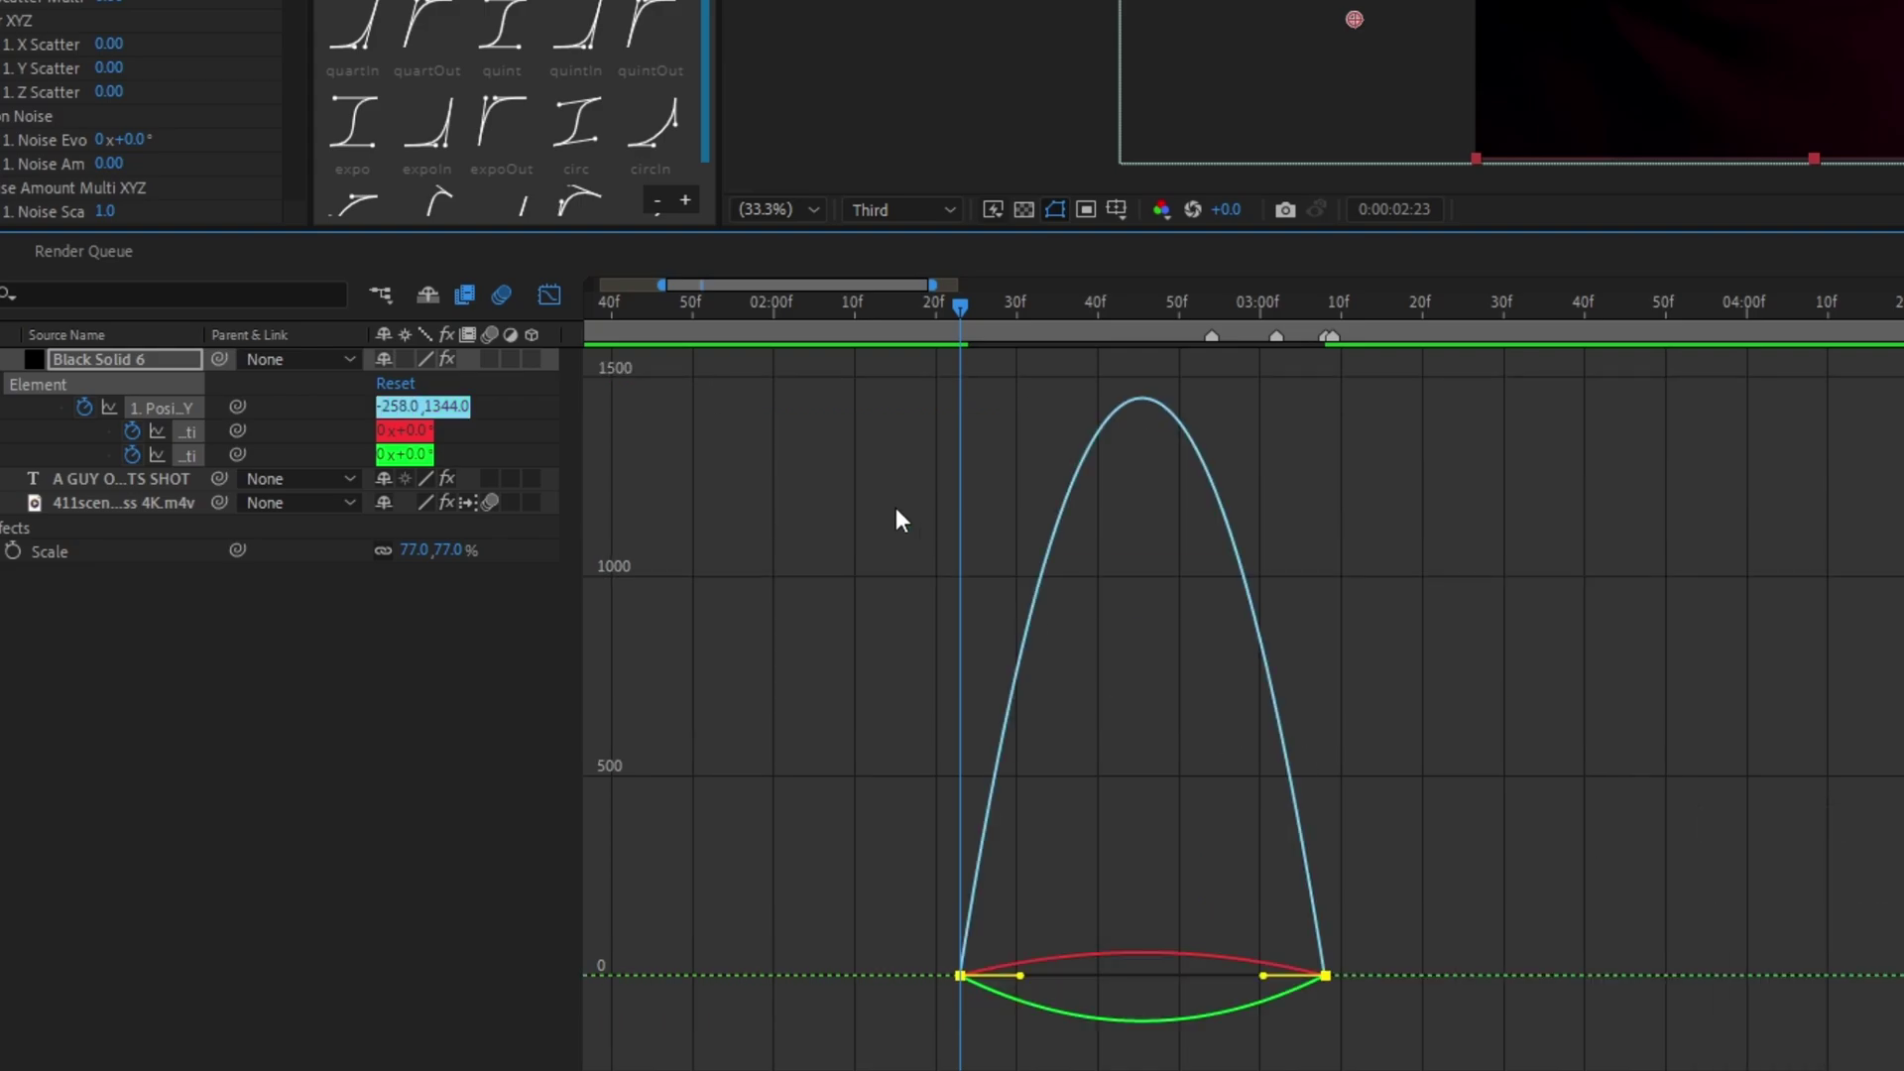
drag(803, 369, 1399, 988)
drag(1264, 977, 1081, 988)
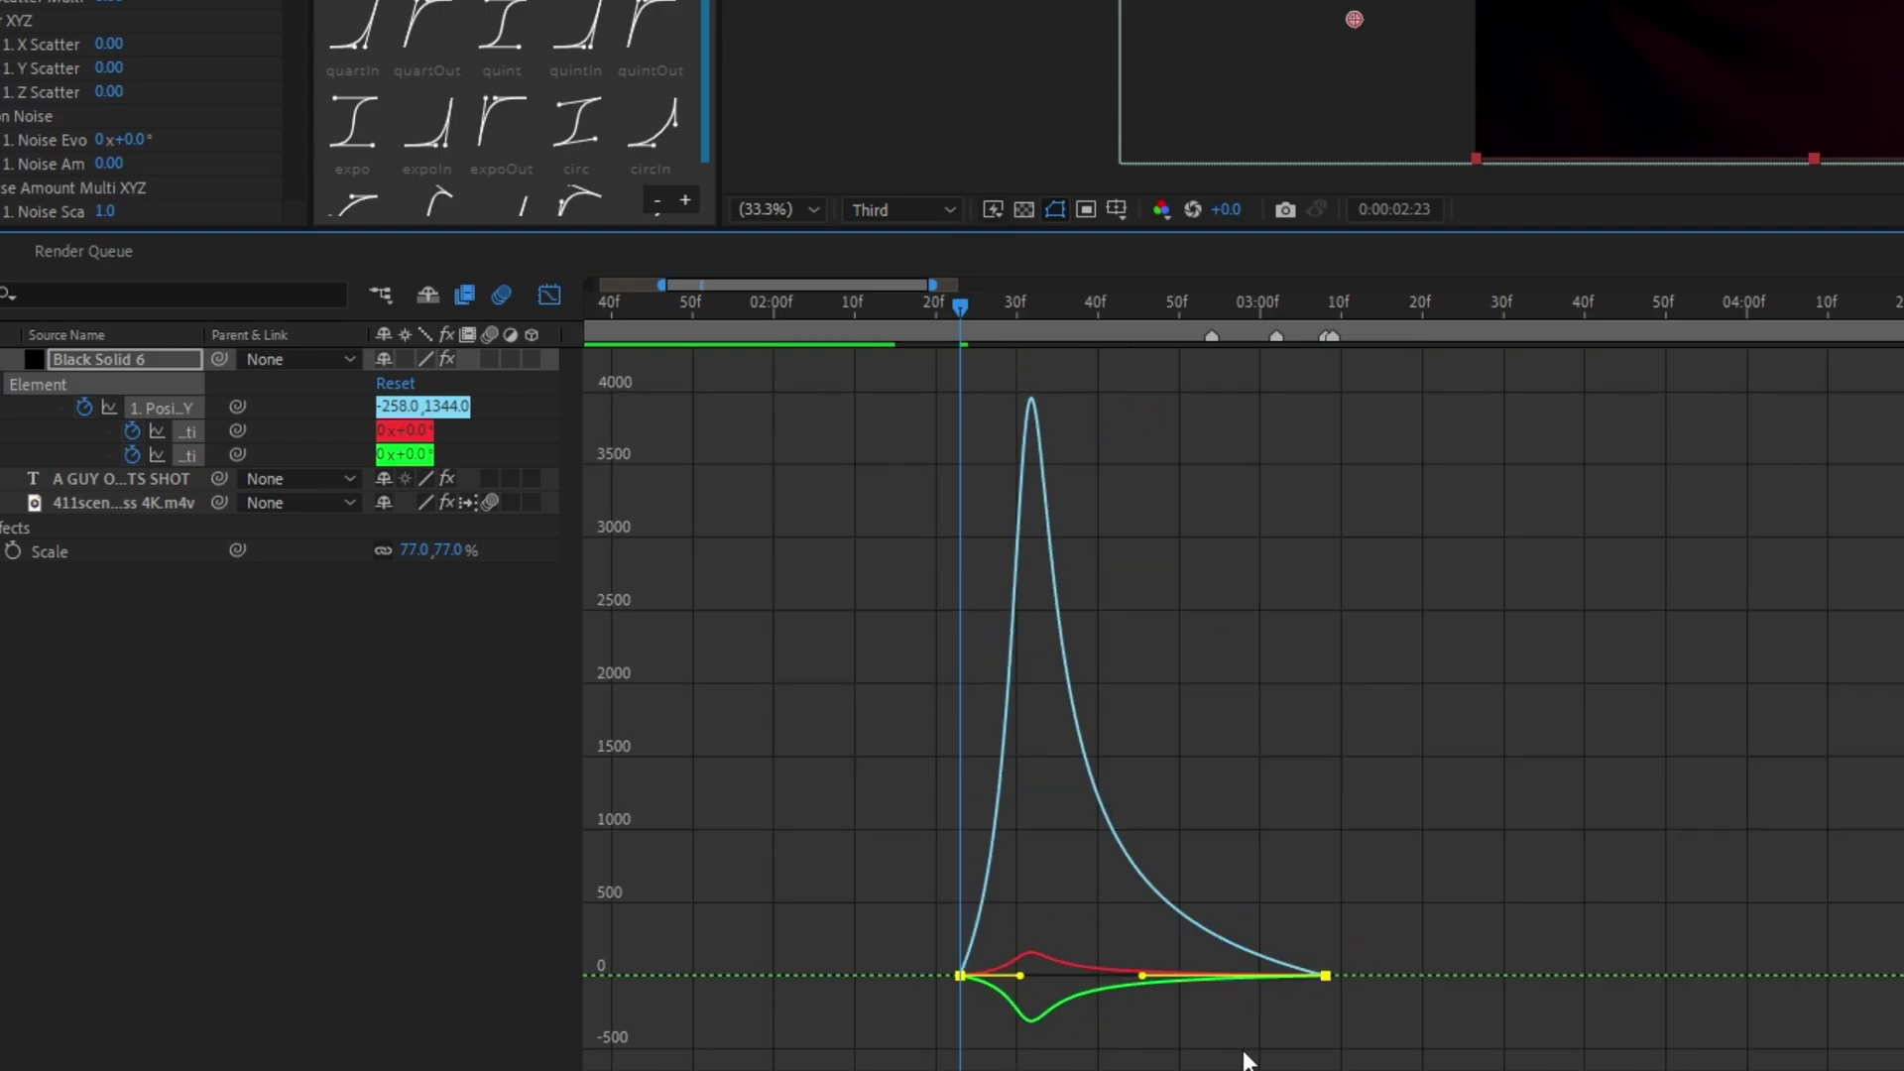
click(549, 294)
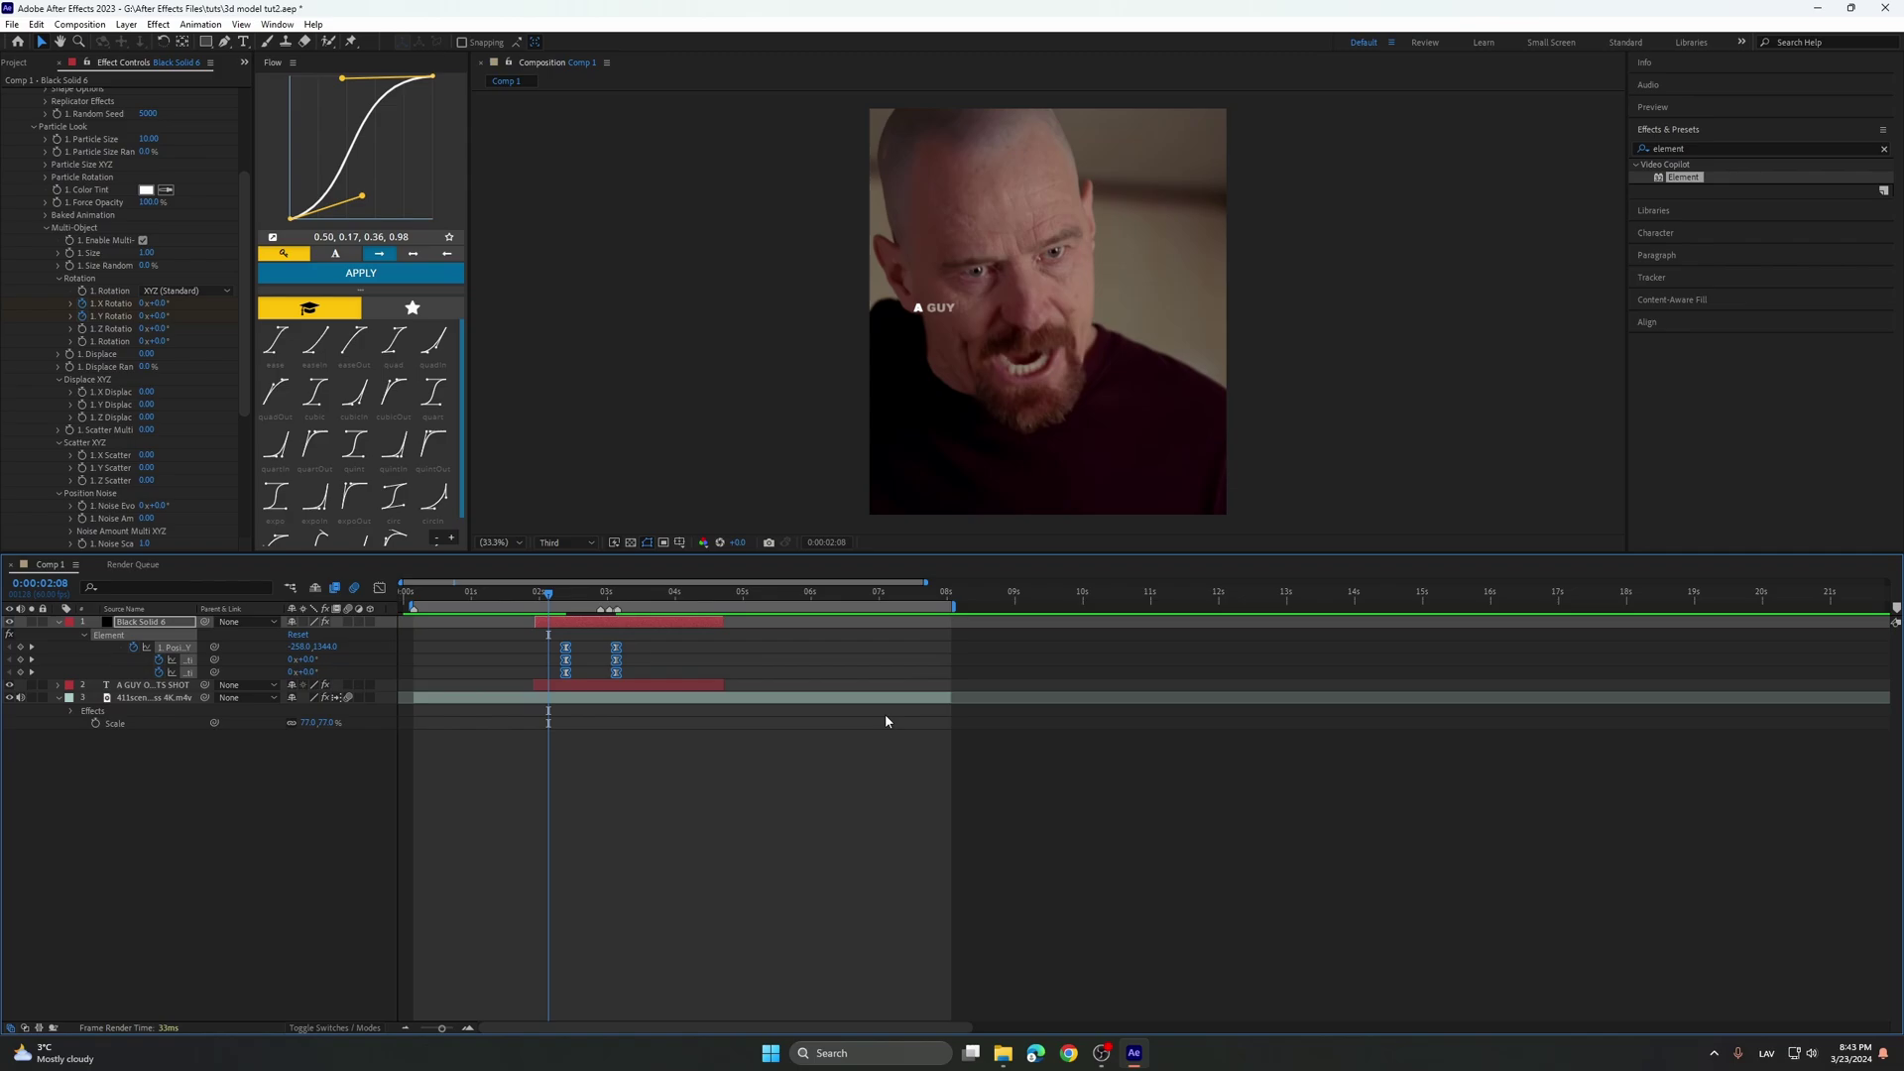
Play back the eased motion and shift the gun's first position and rotation keyframes earlier to about 0:00:02:07.
key(space)
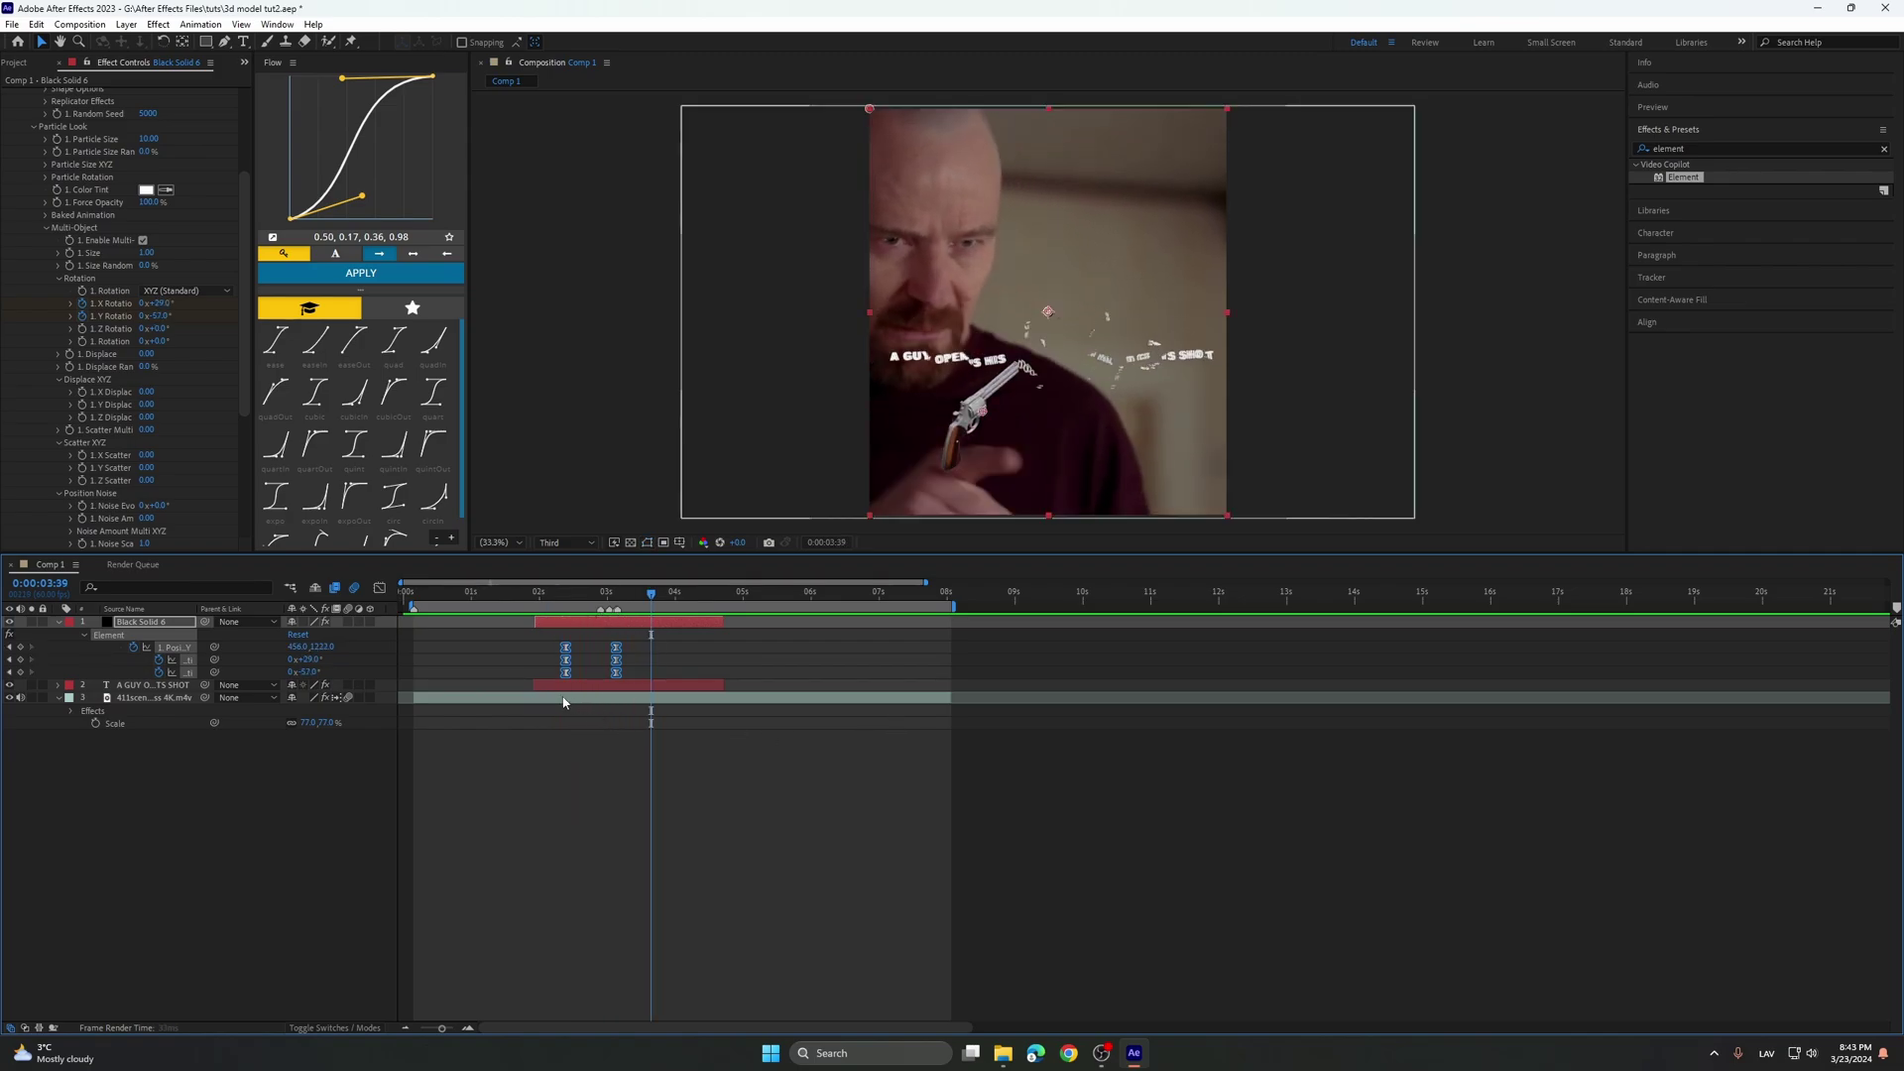
scroll(565, 697, up, 1)
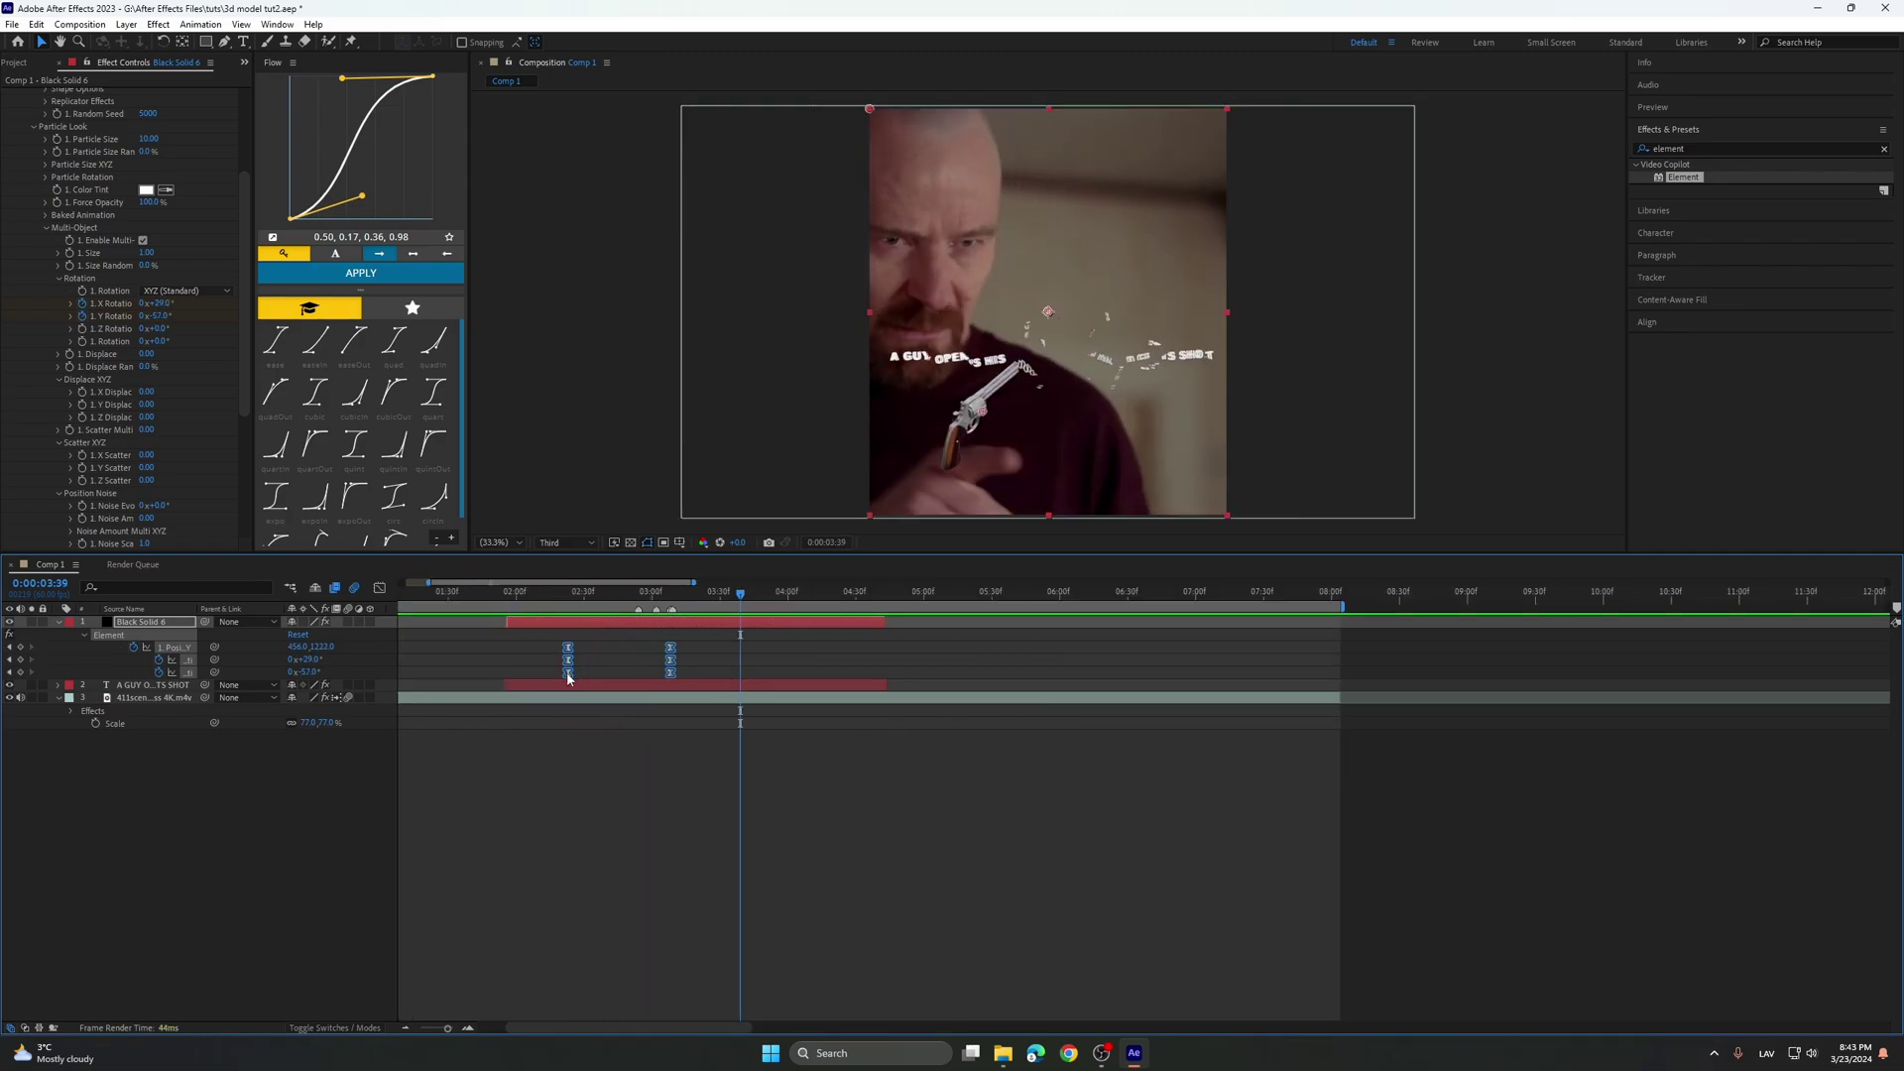
drag(560, 672, 537, 675)
scroll(543, 678, down, 2)
Play back the retimed gun animation from before the gun layer starts to check its slide-in and rotation.
drag(553, 598, 500, 599)
key(space)
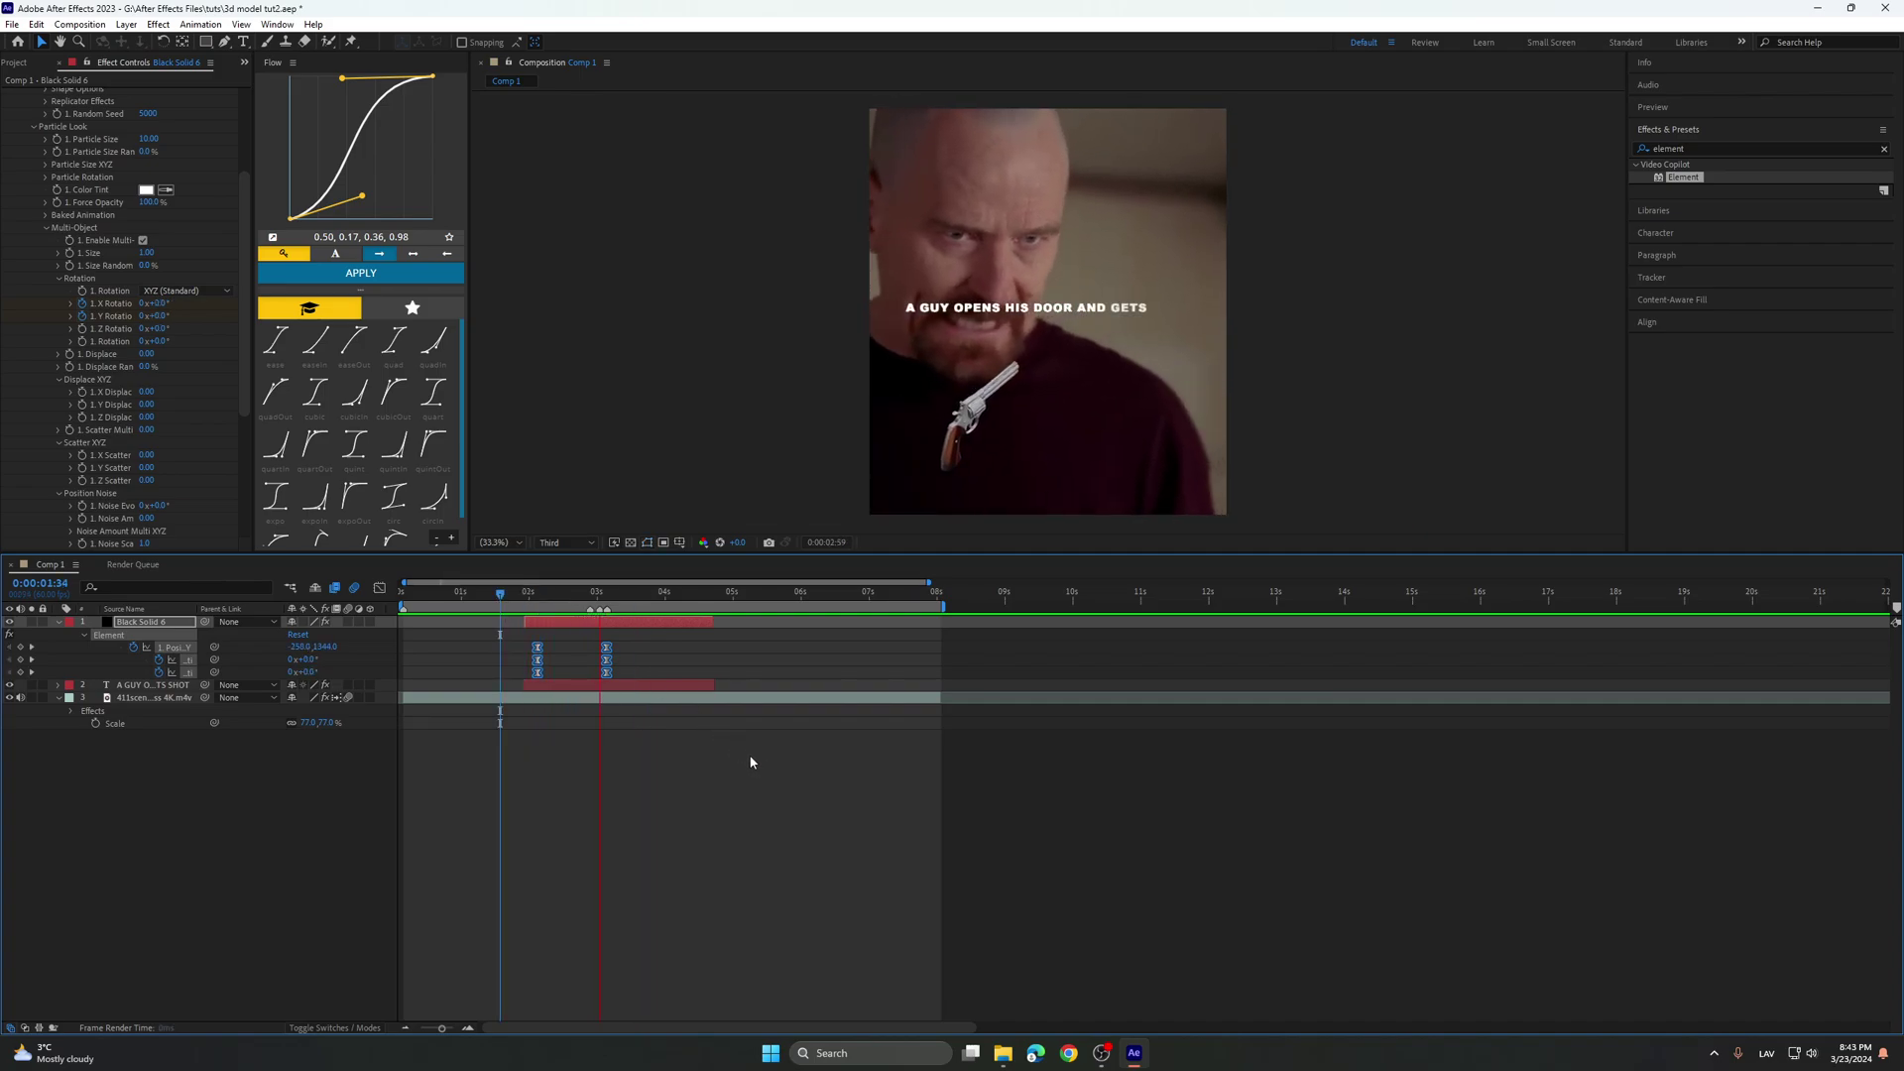
key(space)
click(520, 596)
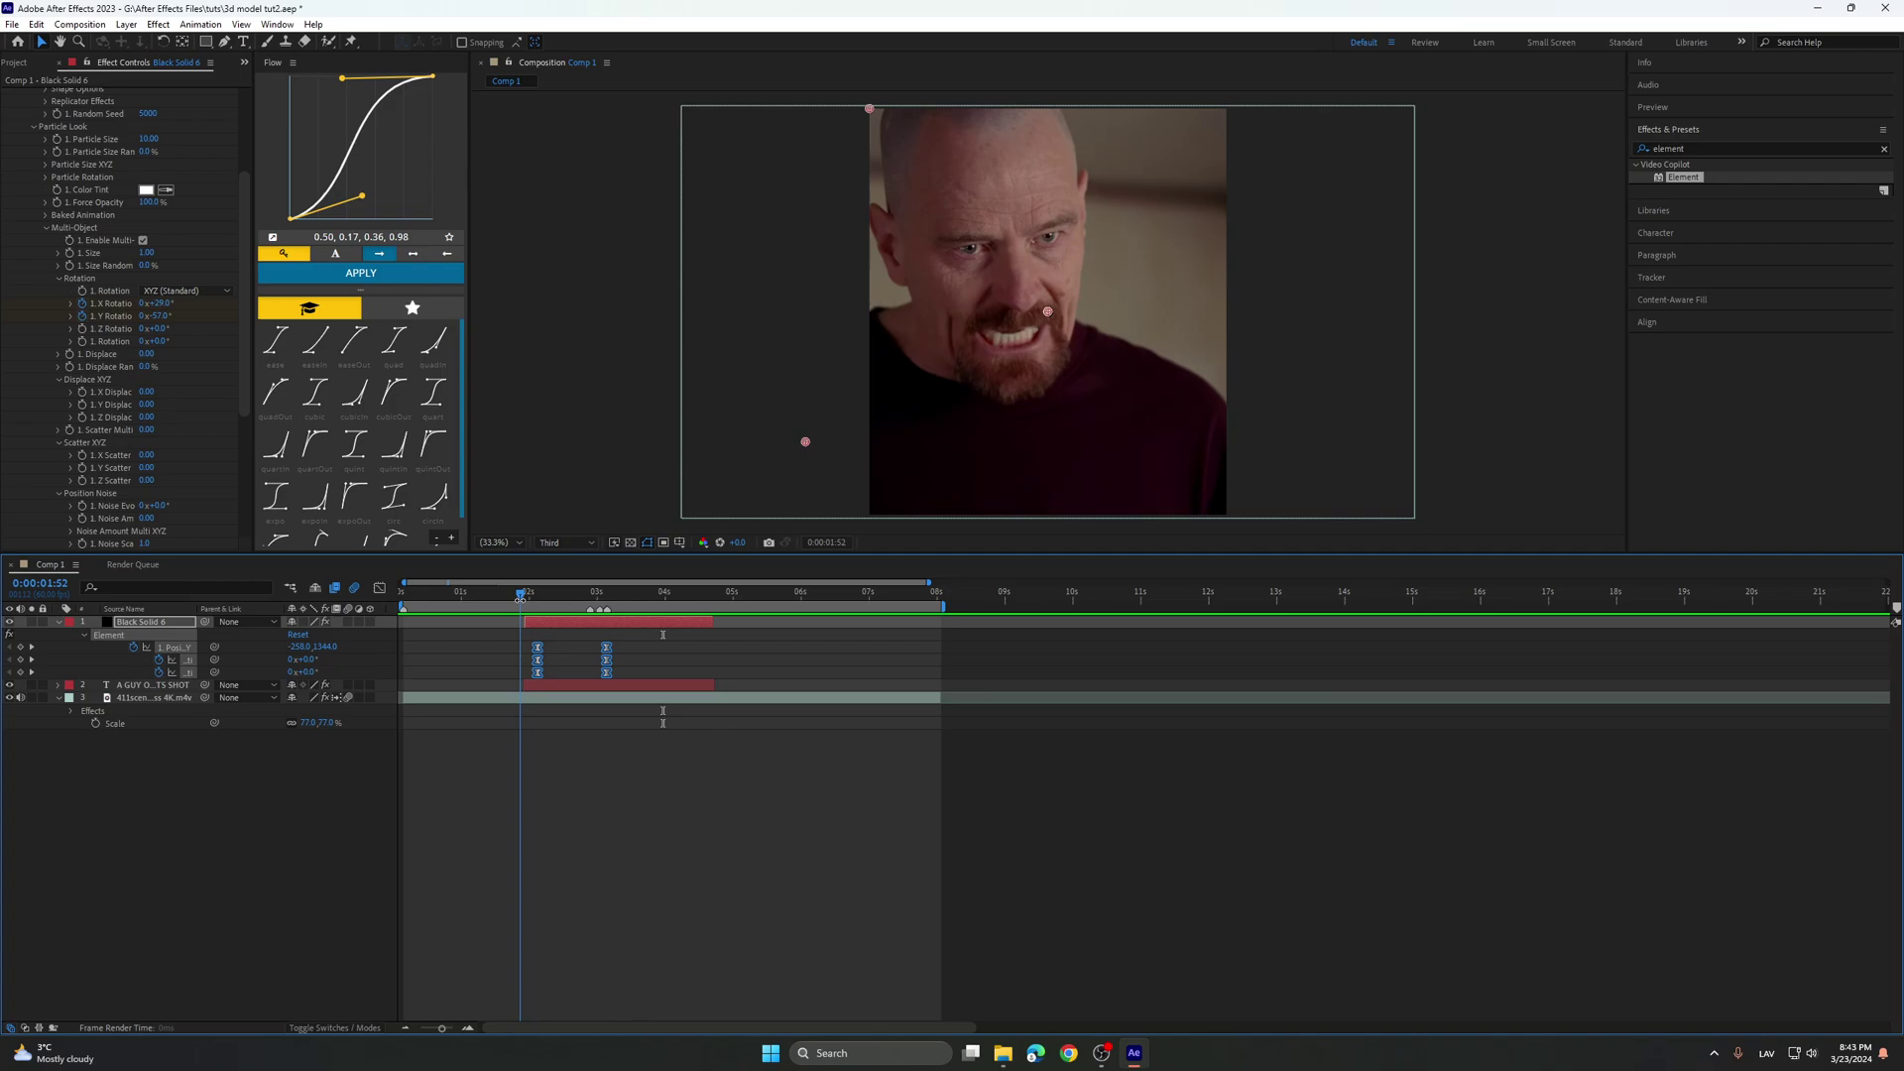
key(space)
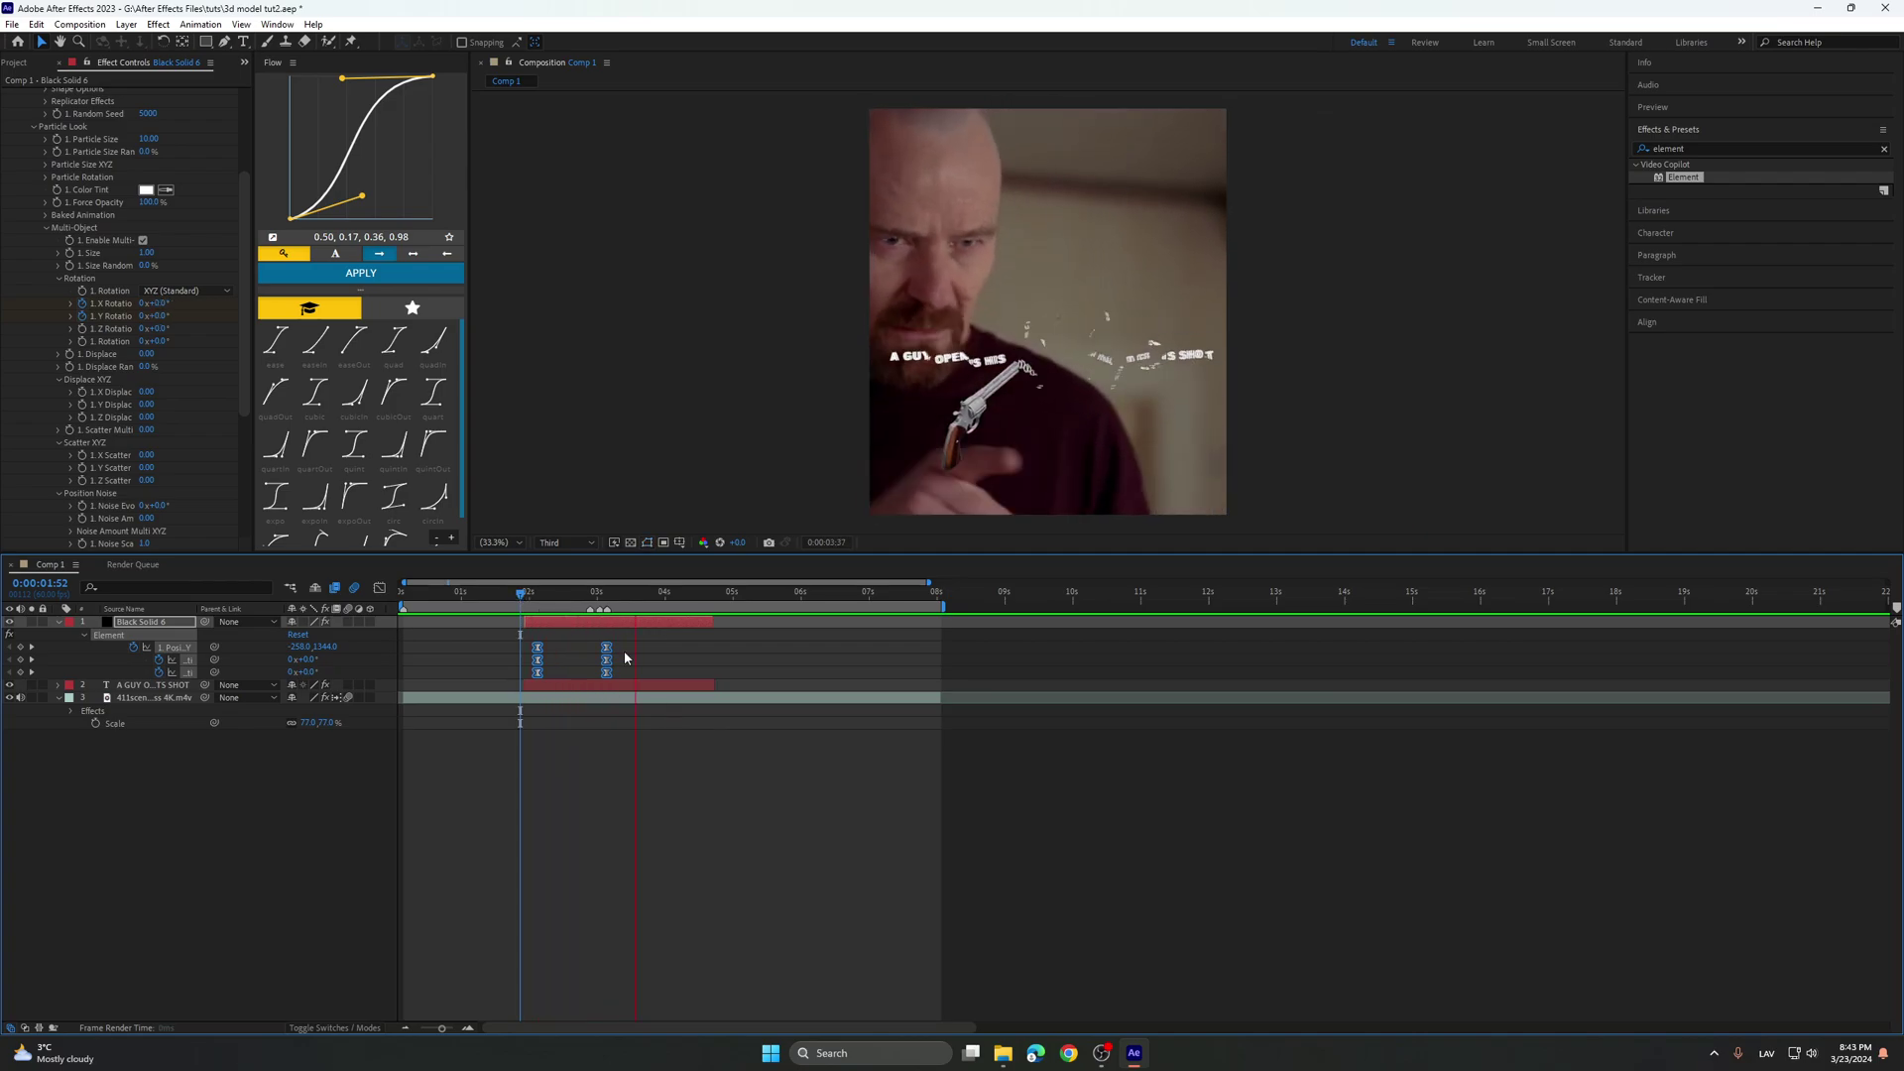
key(space)
Create a new black solid layer above the gun layer.
scroll(659, 705, up, 5)
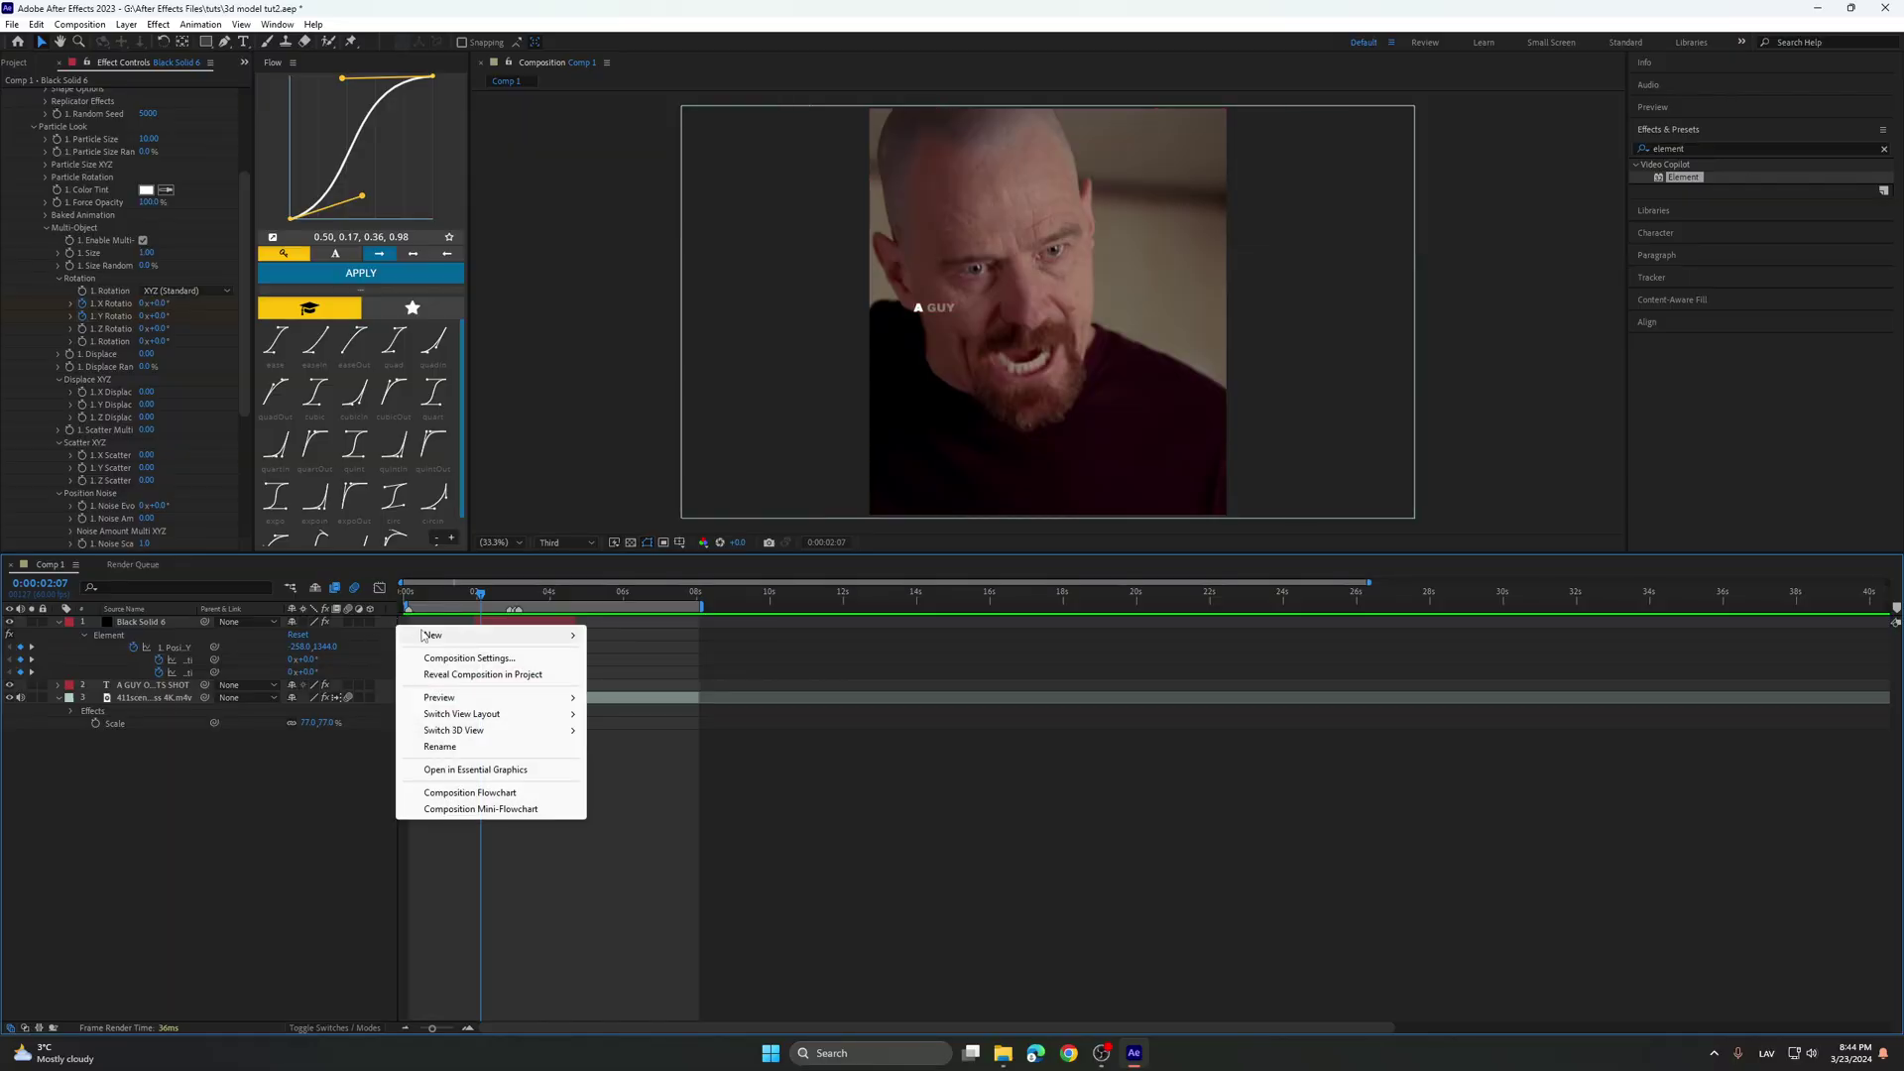
mouse_move(422, 635)
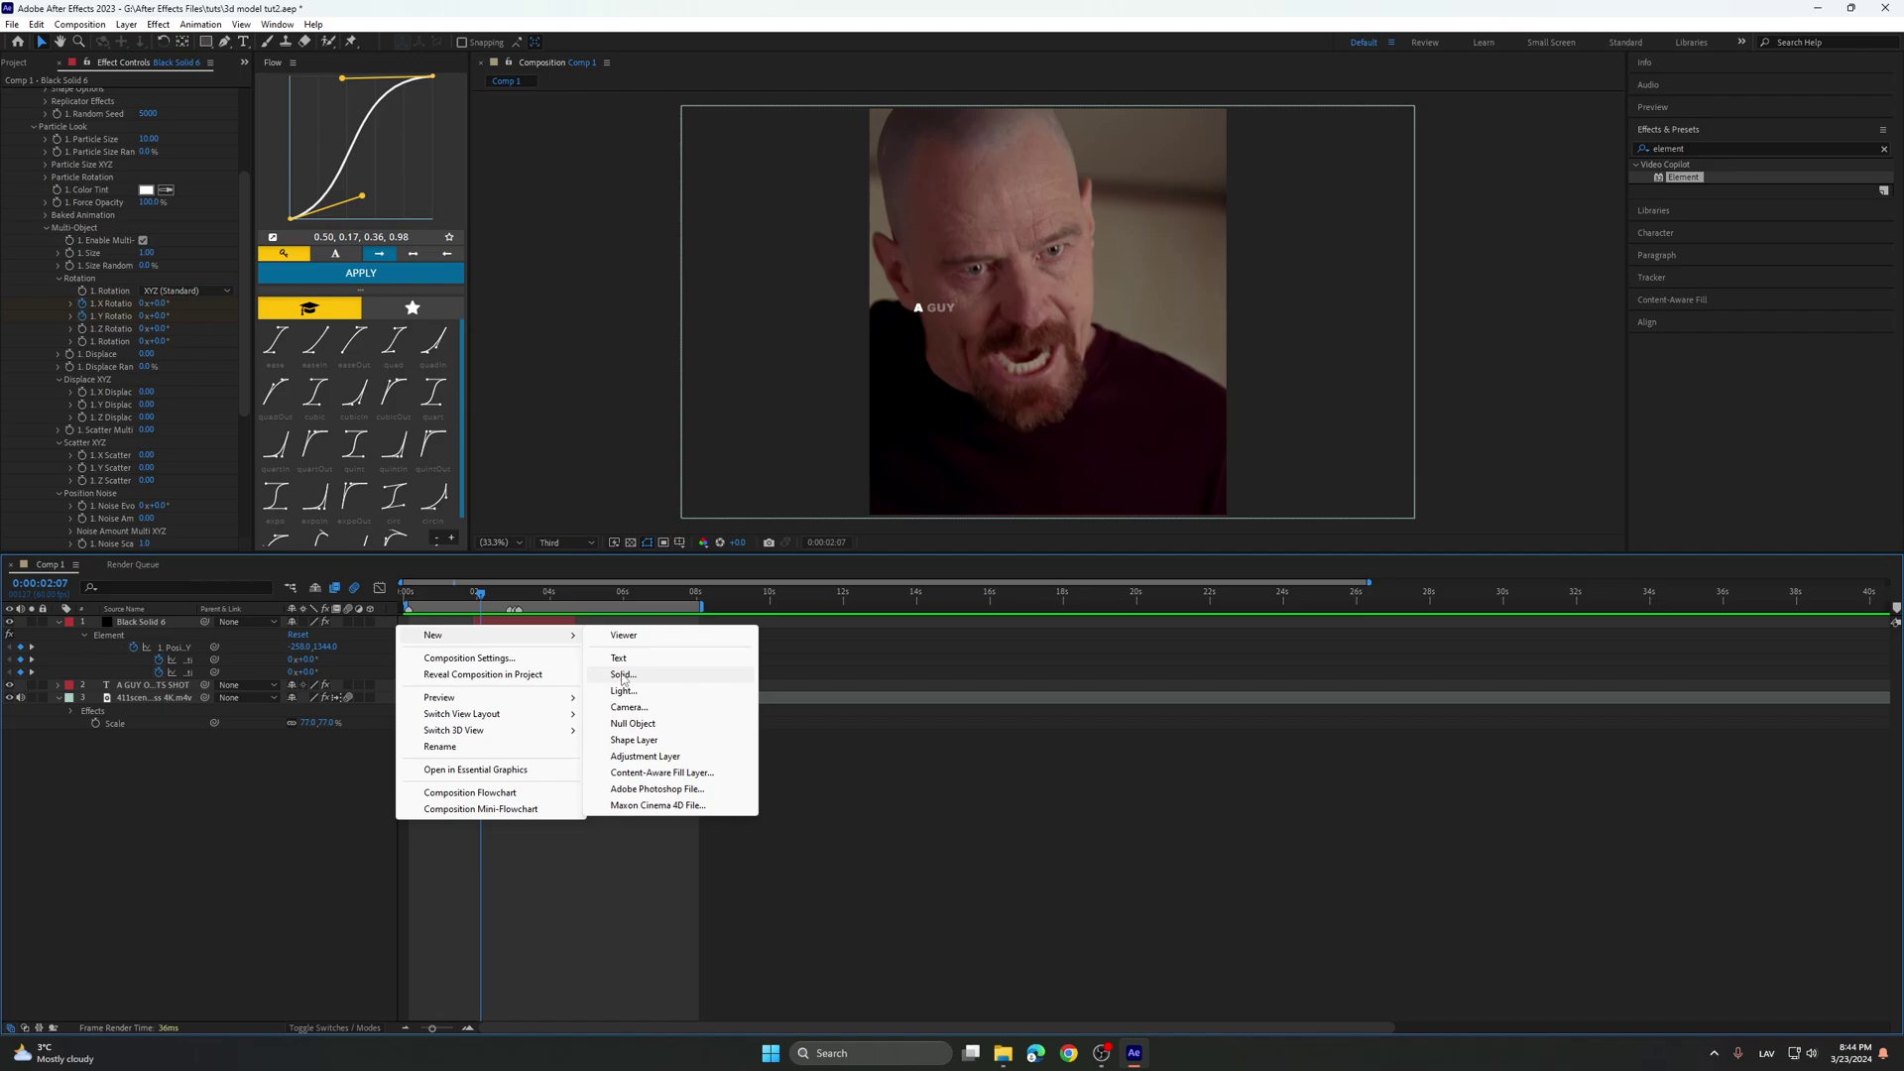
click(623, 676)
click(768, 525)
Trim the new black solid to the gun layer's duration, from 0:00:01:55 to 0:00:04:42, deleting the leftover piece.
click(476, 602)
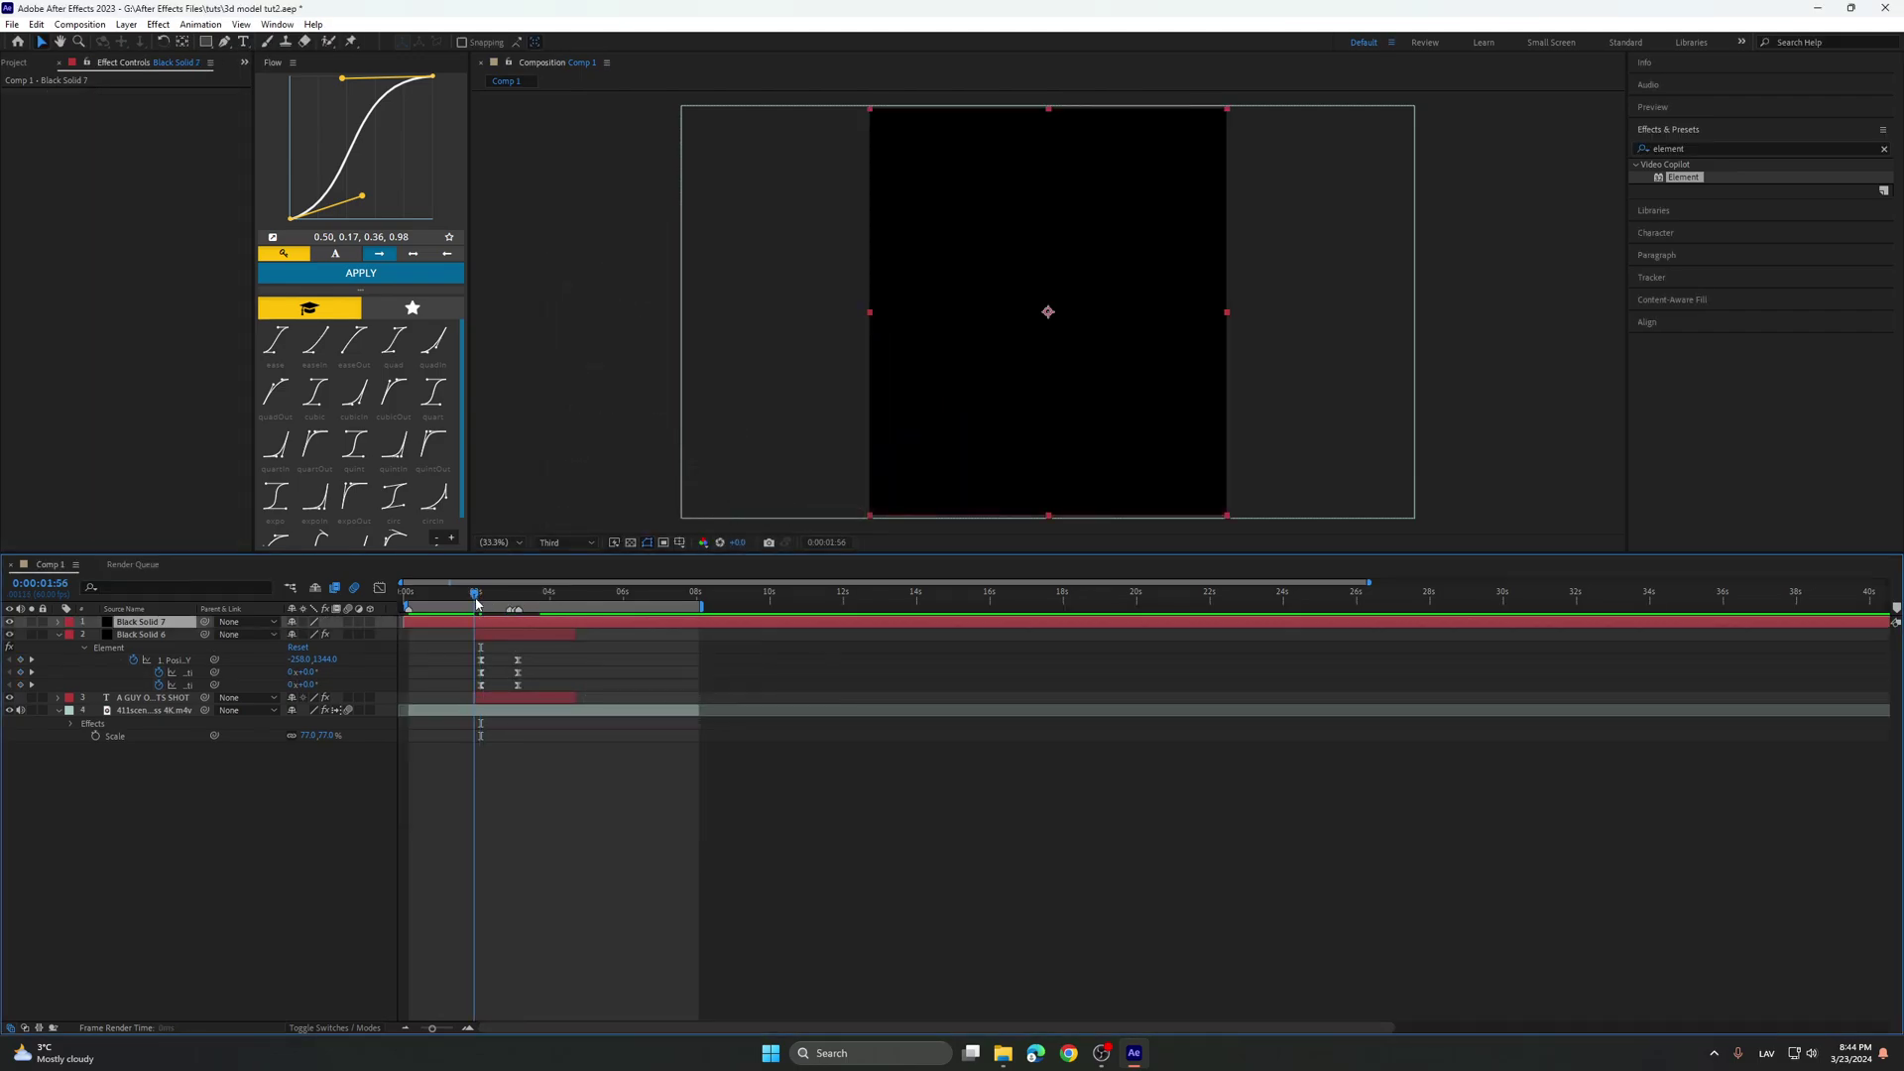
click(462, 633)
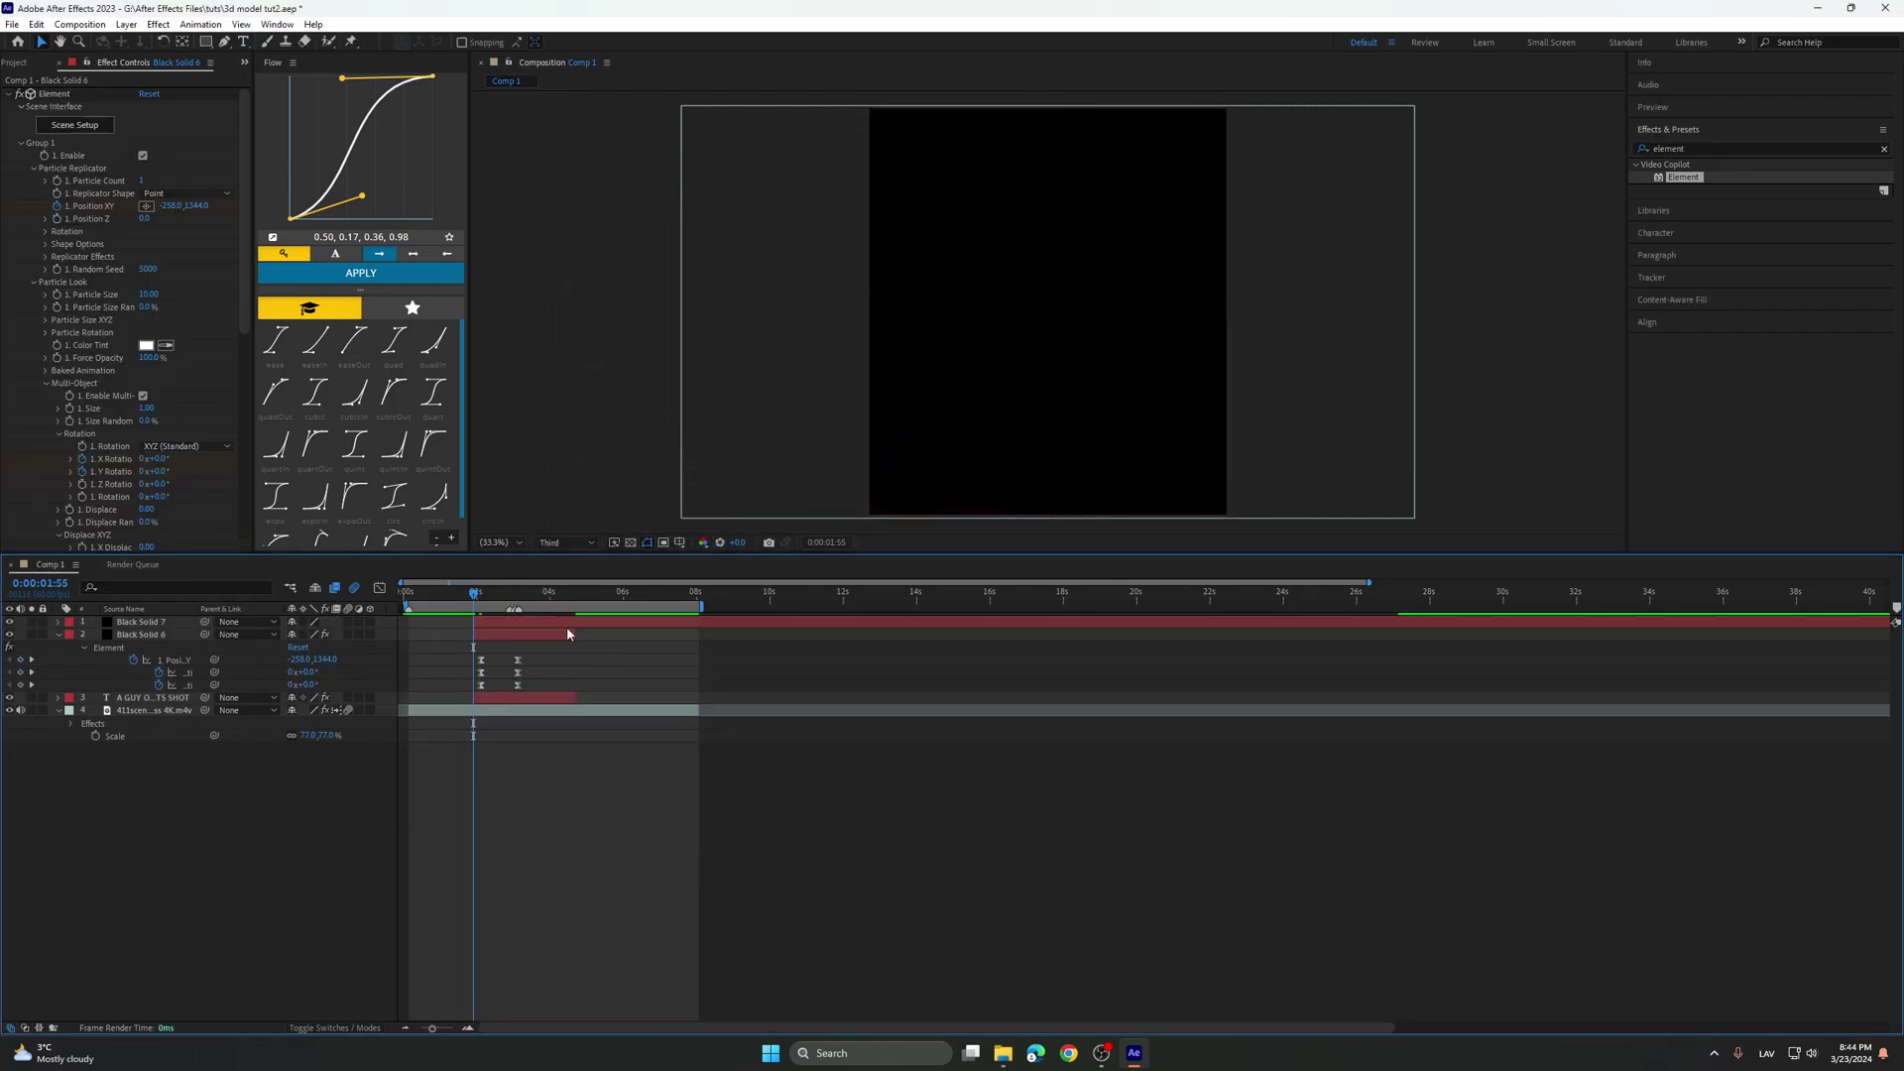
click(583, 602)
click(616, 625)
key(ctrl+shift+d)
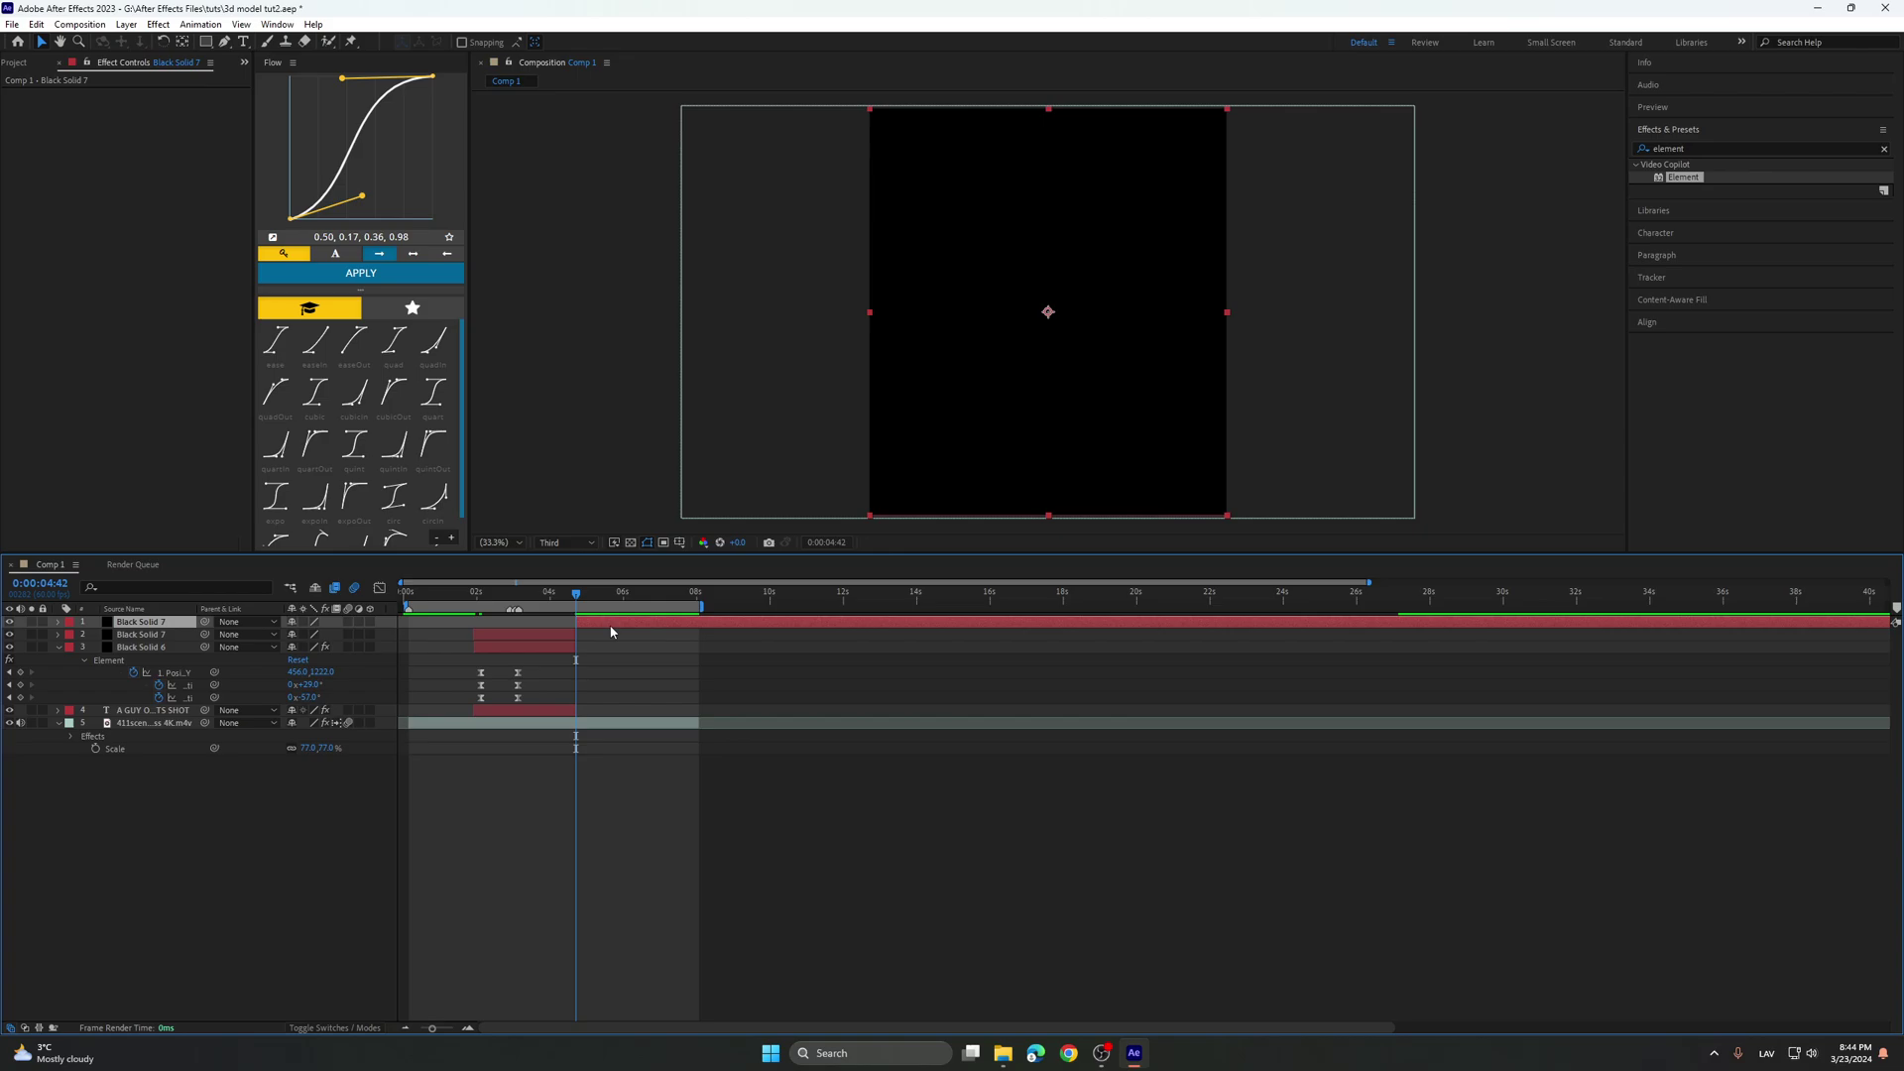
key(Delete)
Apply the Element effect to the new trimmed black solid.
click(477, 601)
click(488, 624)
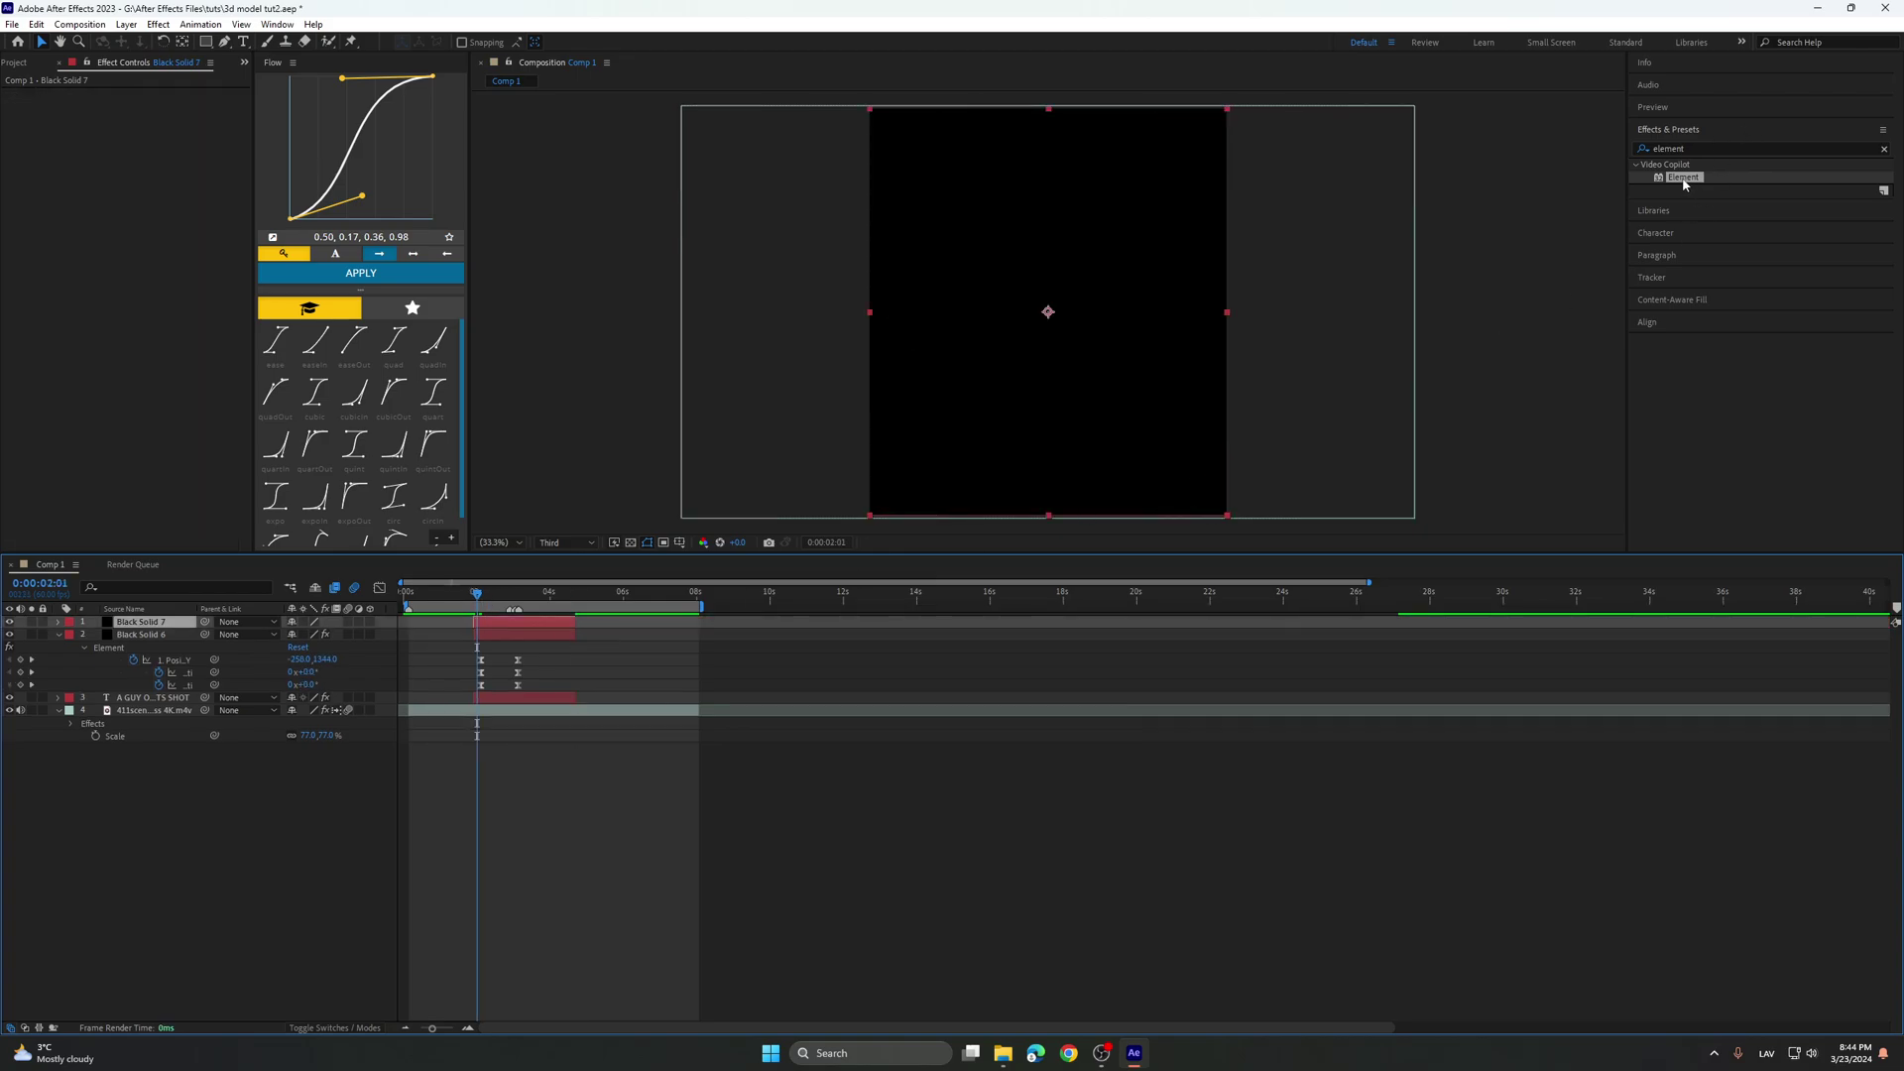
drag(1683, 180, 155, 224)
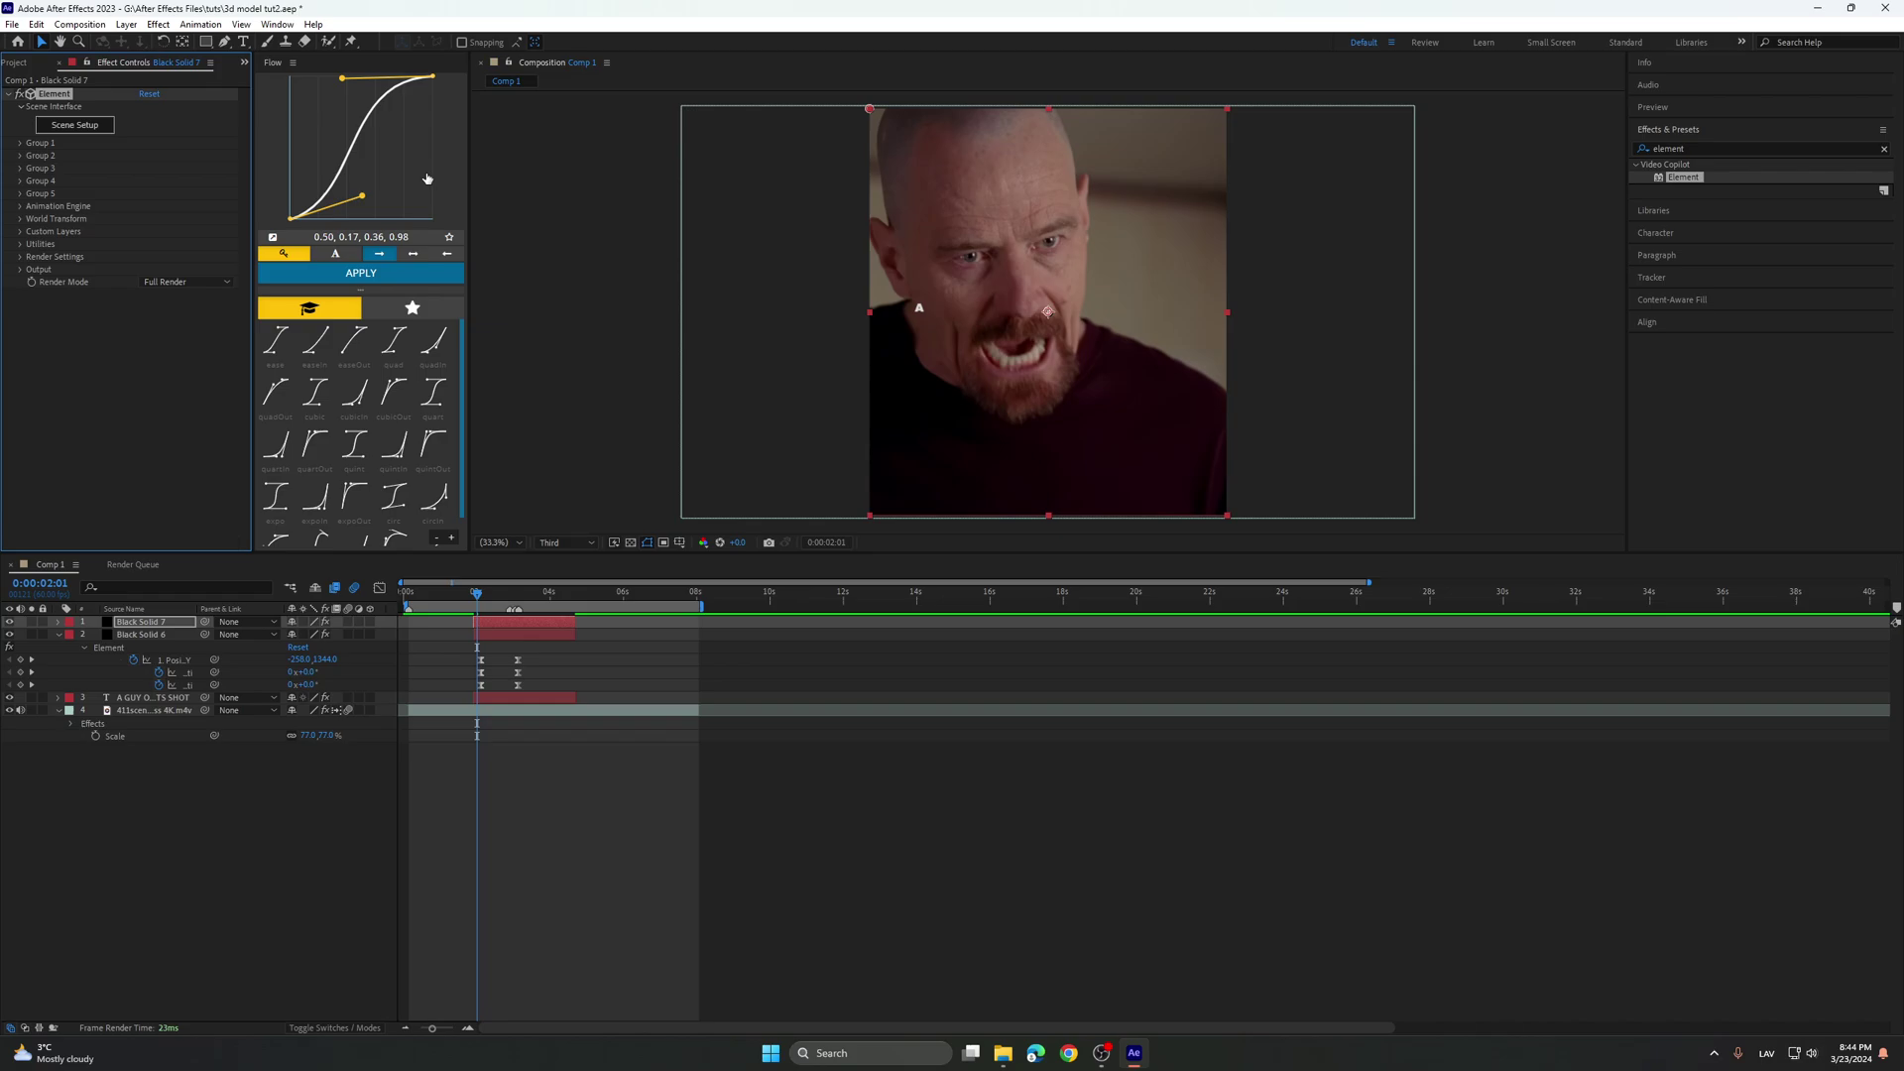
Open the Element Scene Setup for the new solid and import the bullet 3D model from the gun animation folder.
click(75, 125)
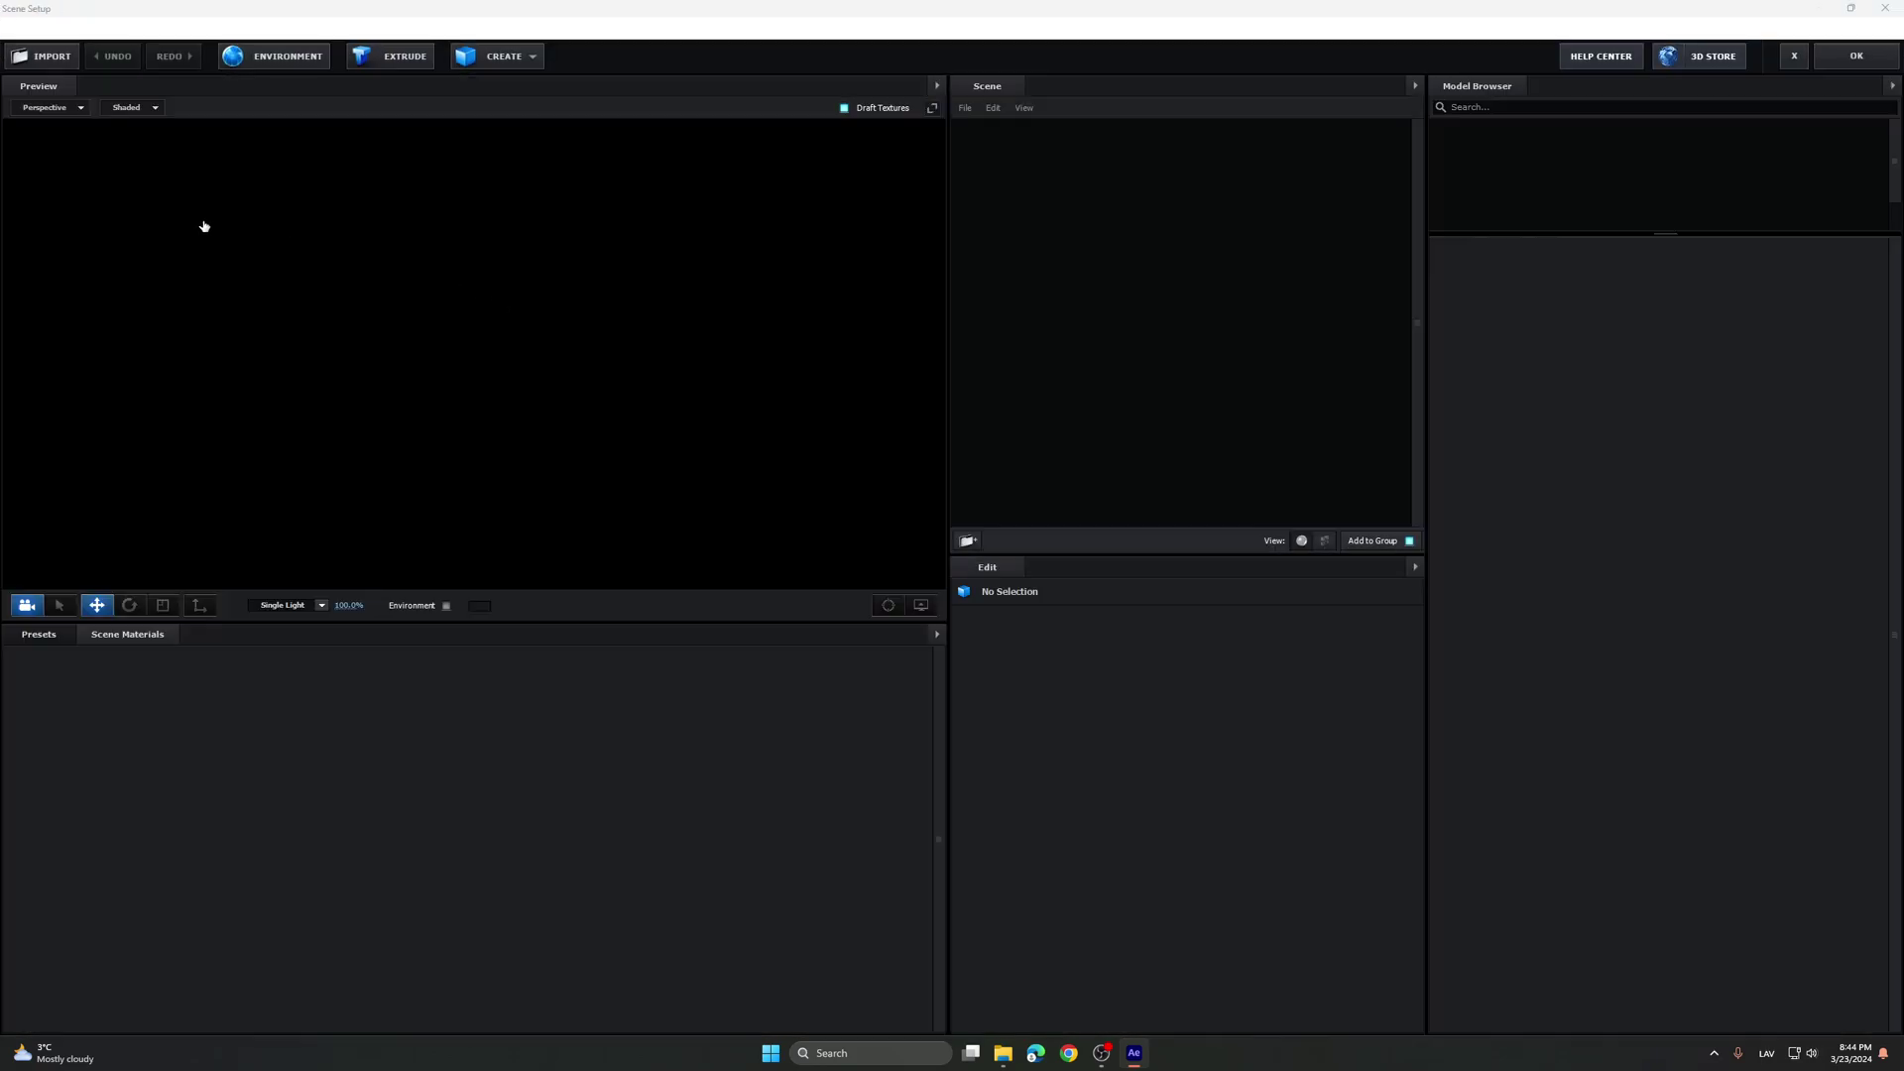
click(40, 57)
click(175, 151)
click(581, 591)
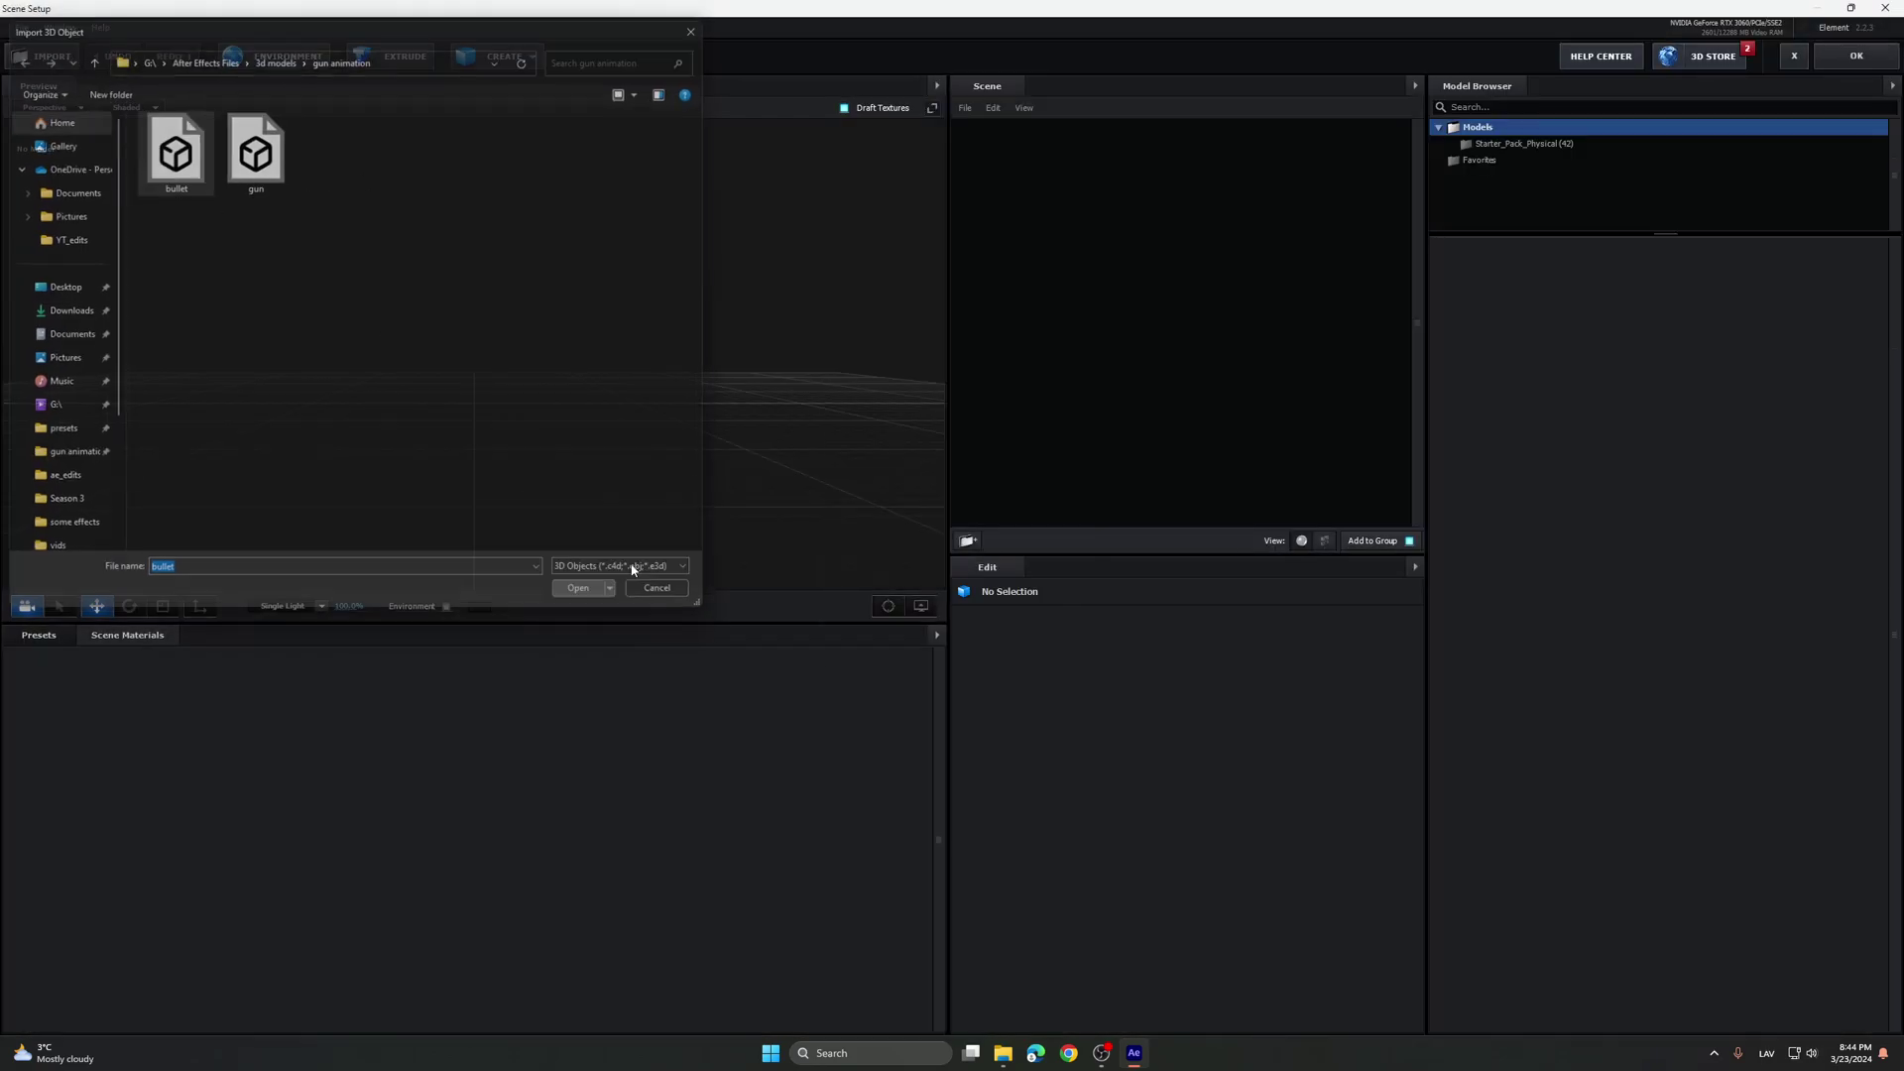
Scale the bullet model uniformly to 15% and view it from the side.
click(1054, 670)
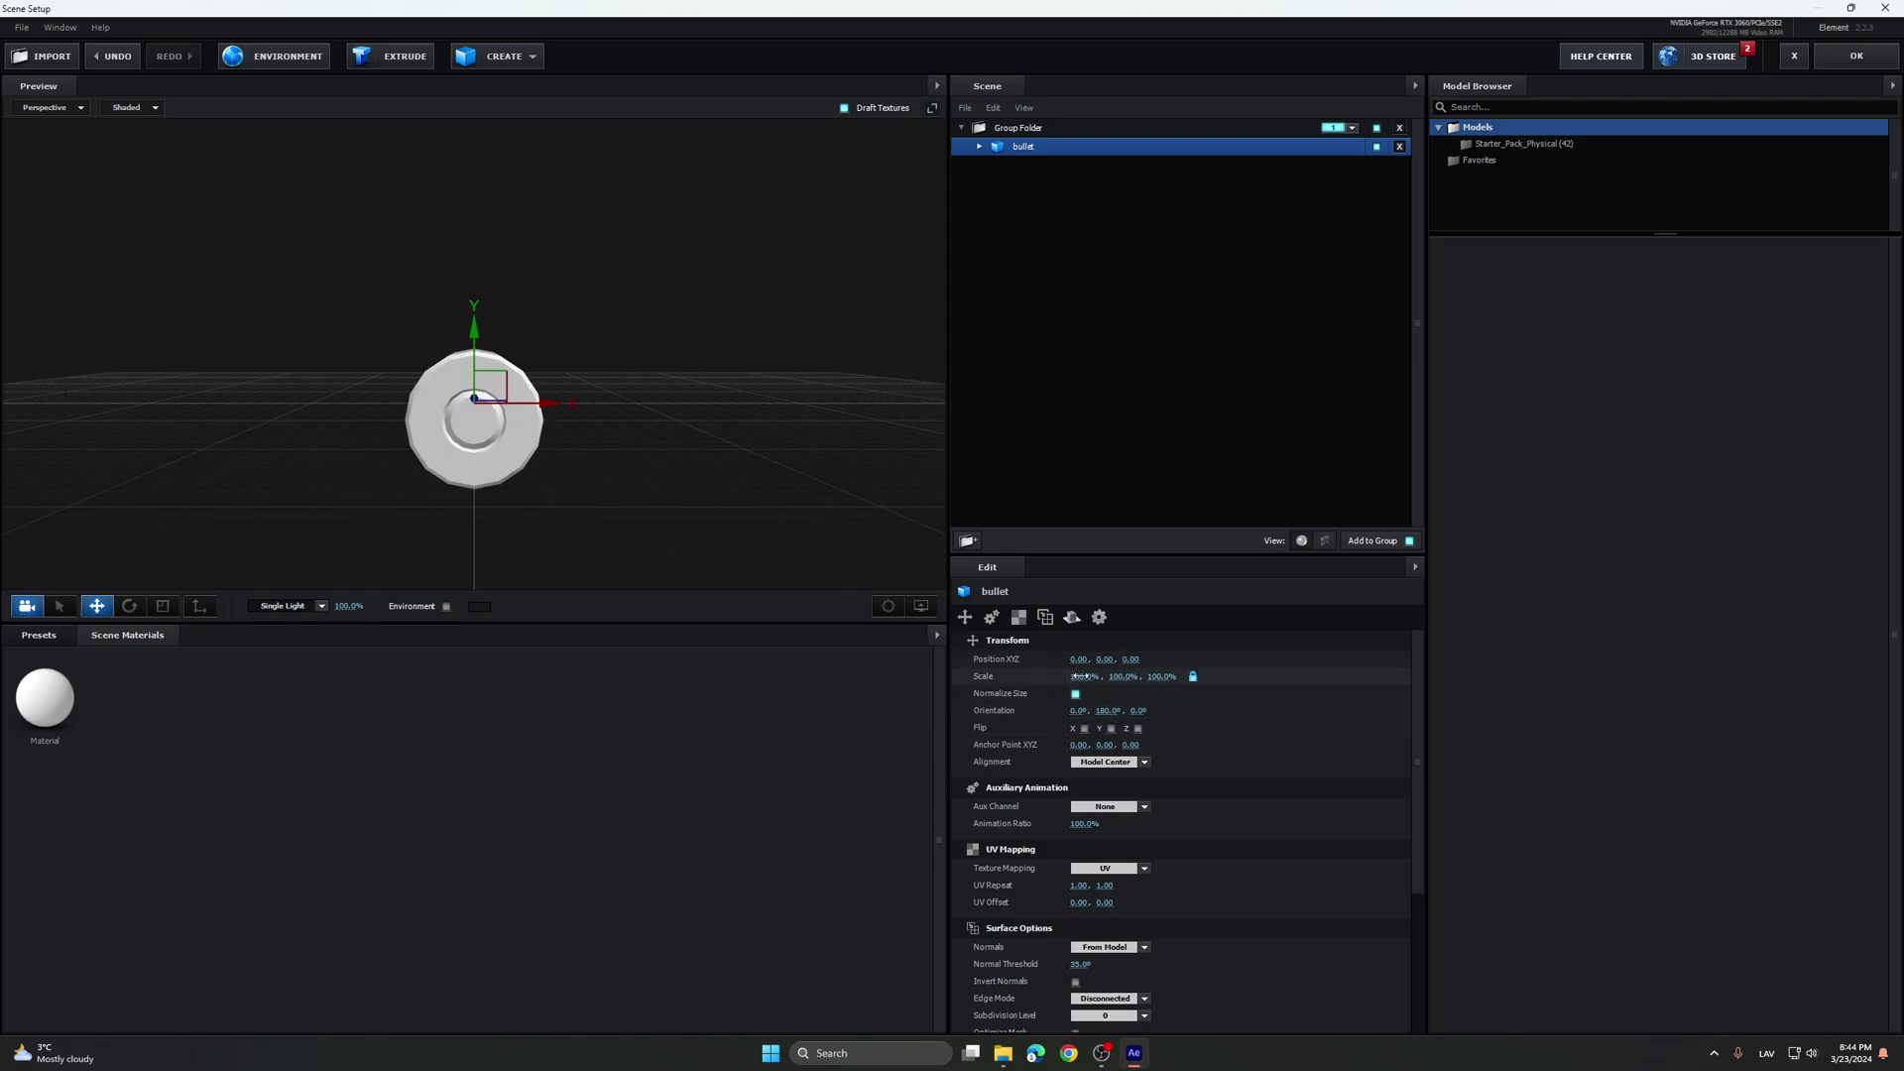
text(15)
key(Return)
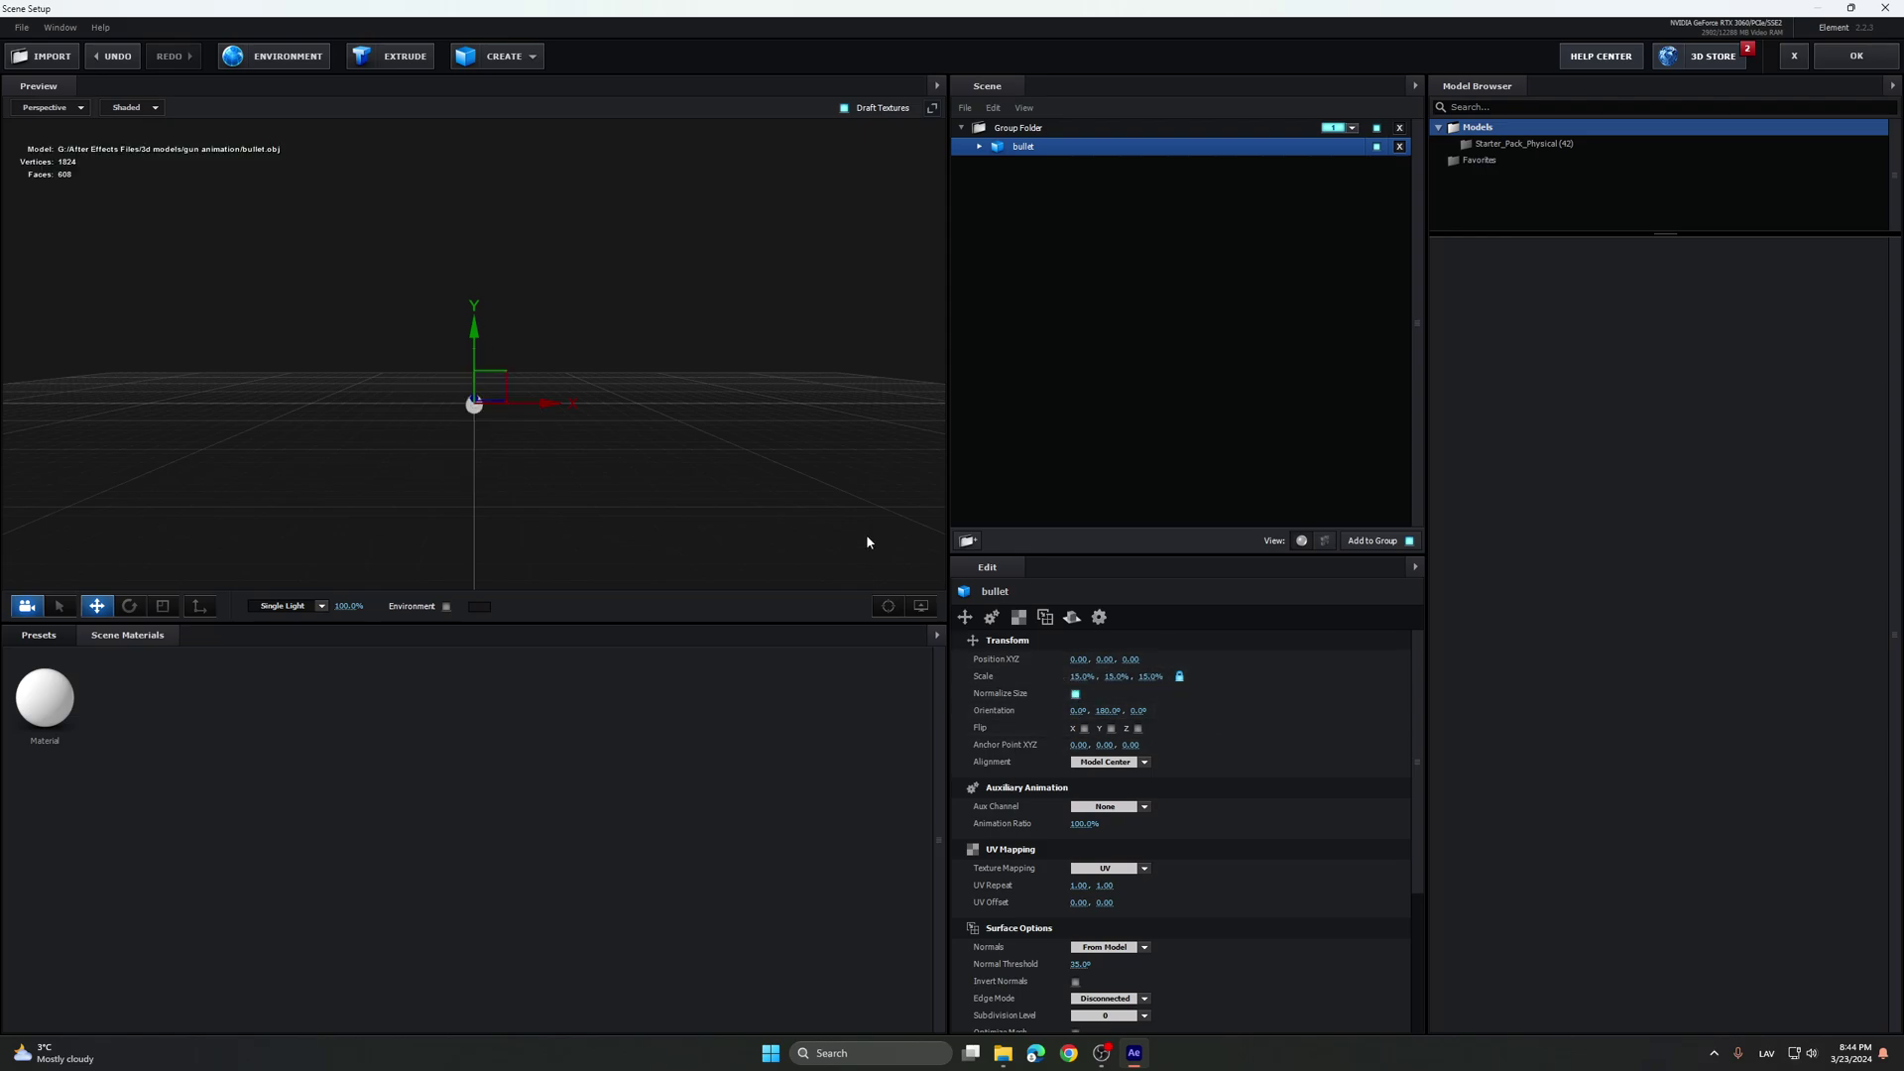
drag(866, 539, 600, 442)
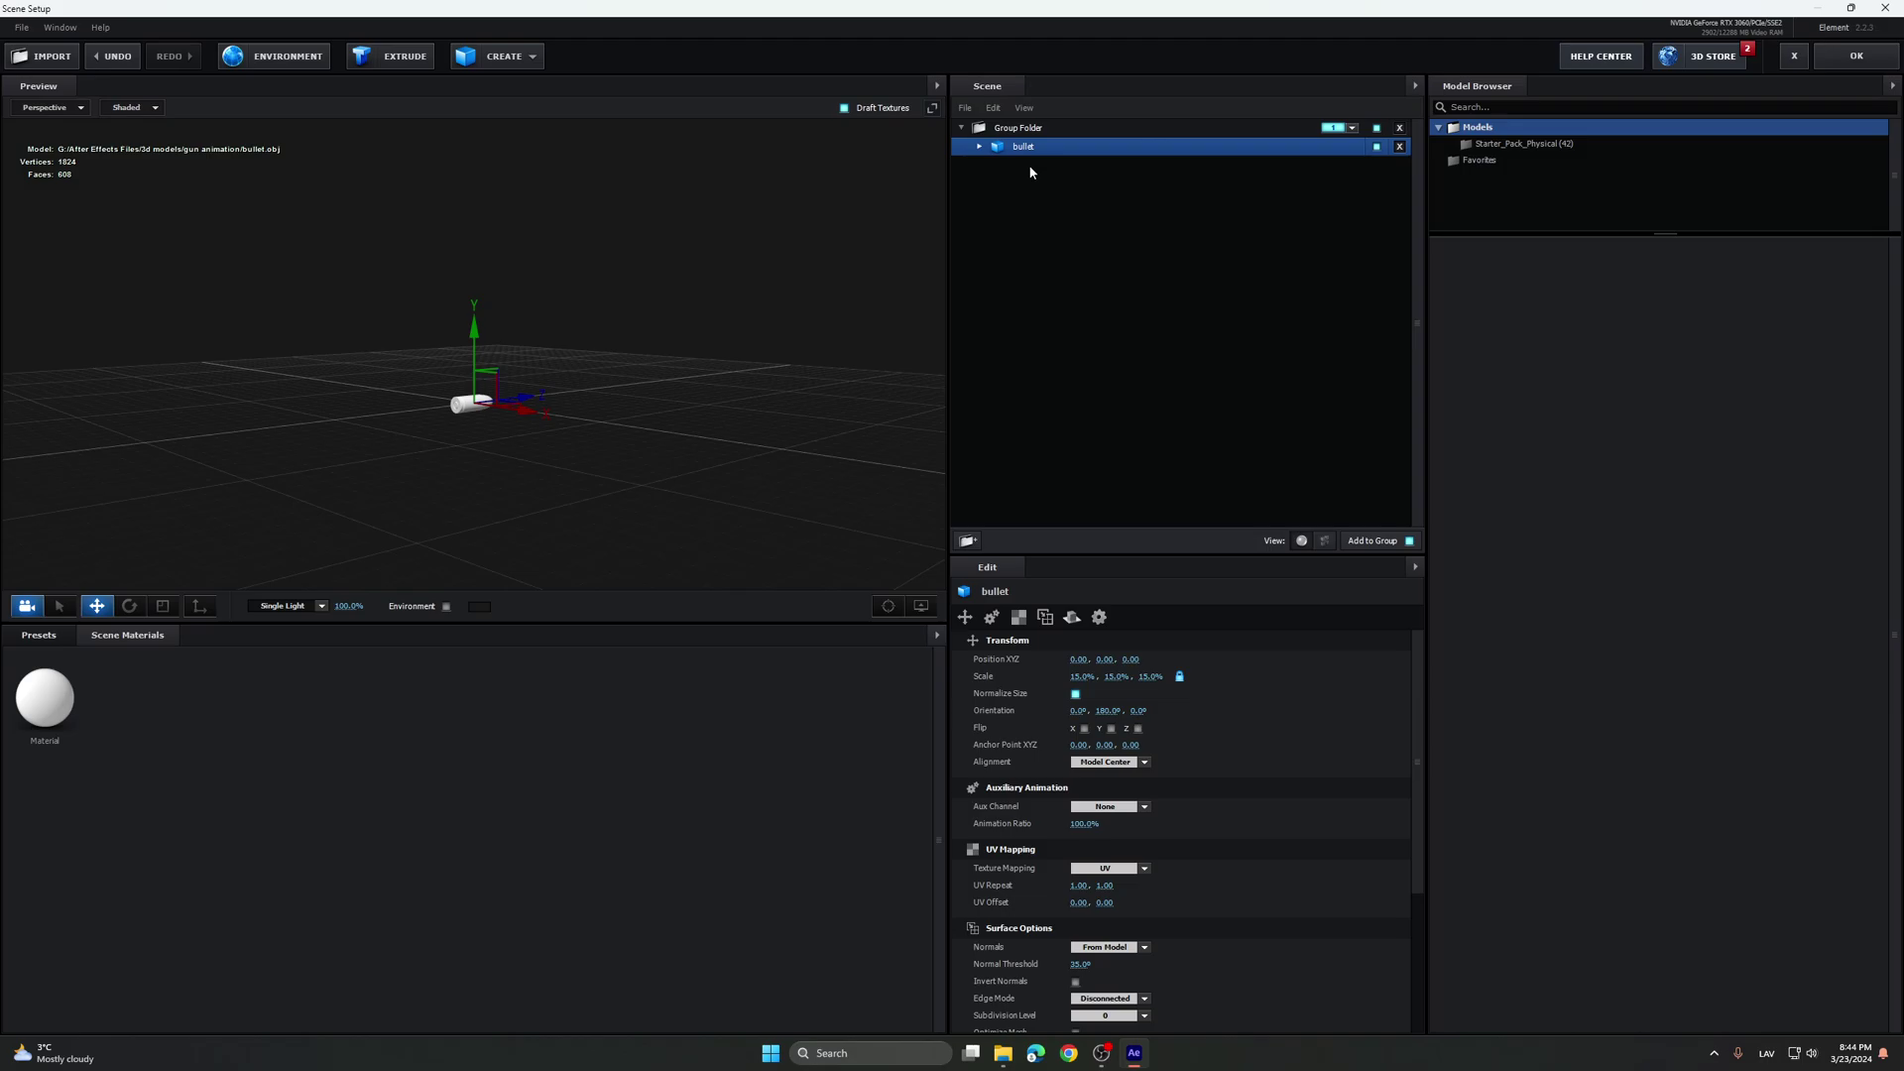
Assign bullet texture.png as the diffuse texture of the bullet's material.
click(982, 146)
click(1039, 166)
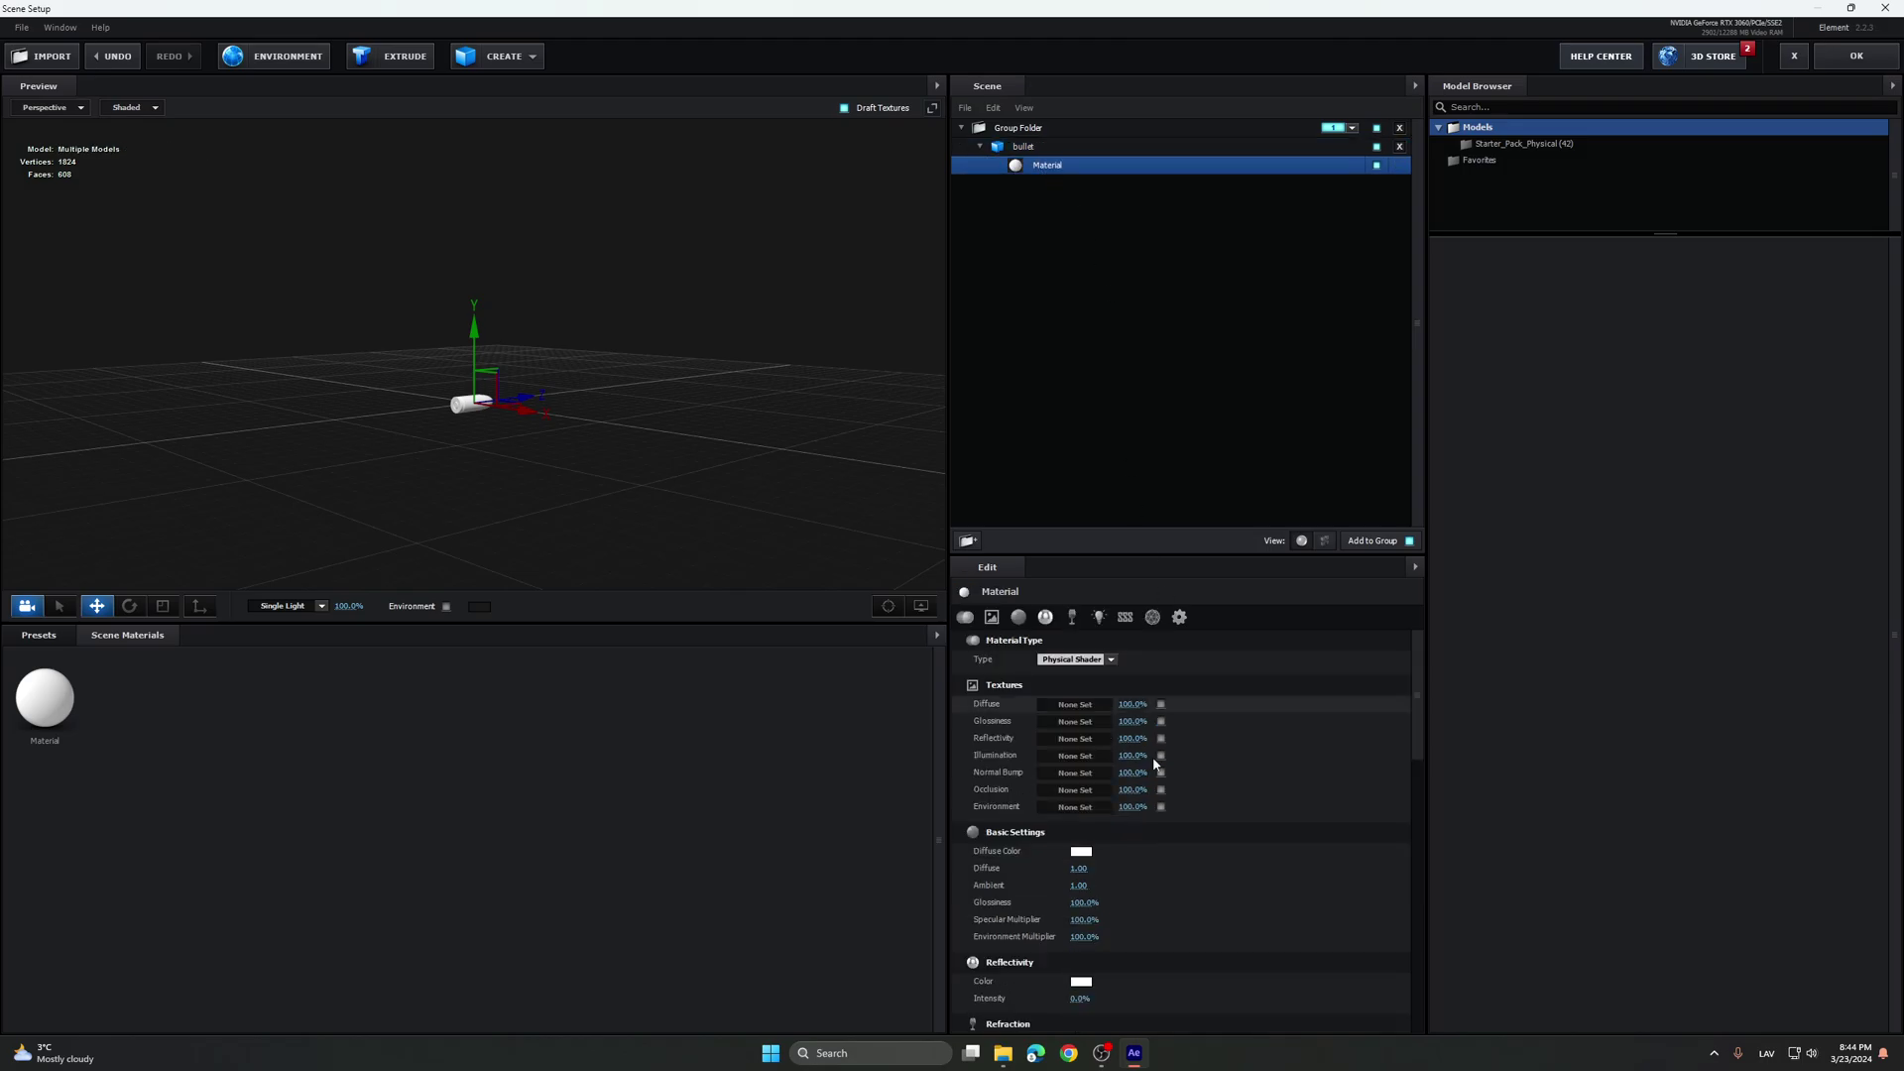
click(1106, 709)
click(1174, 617)
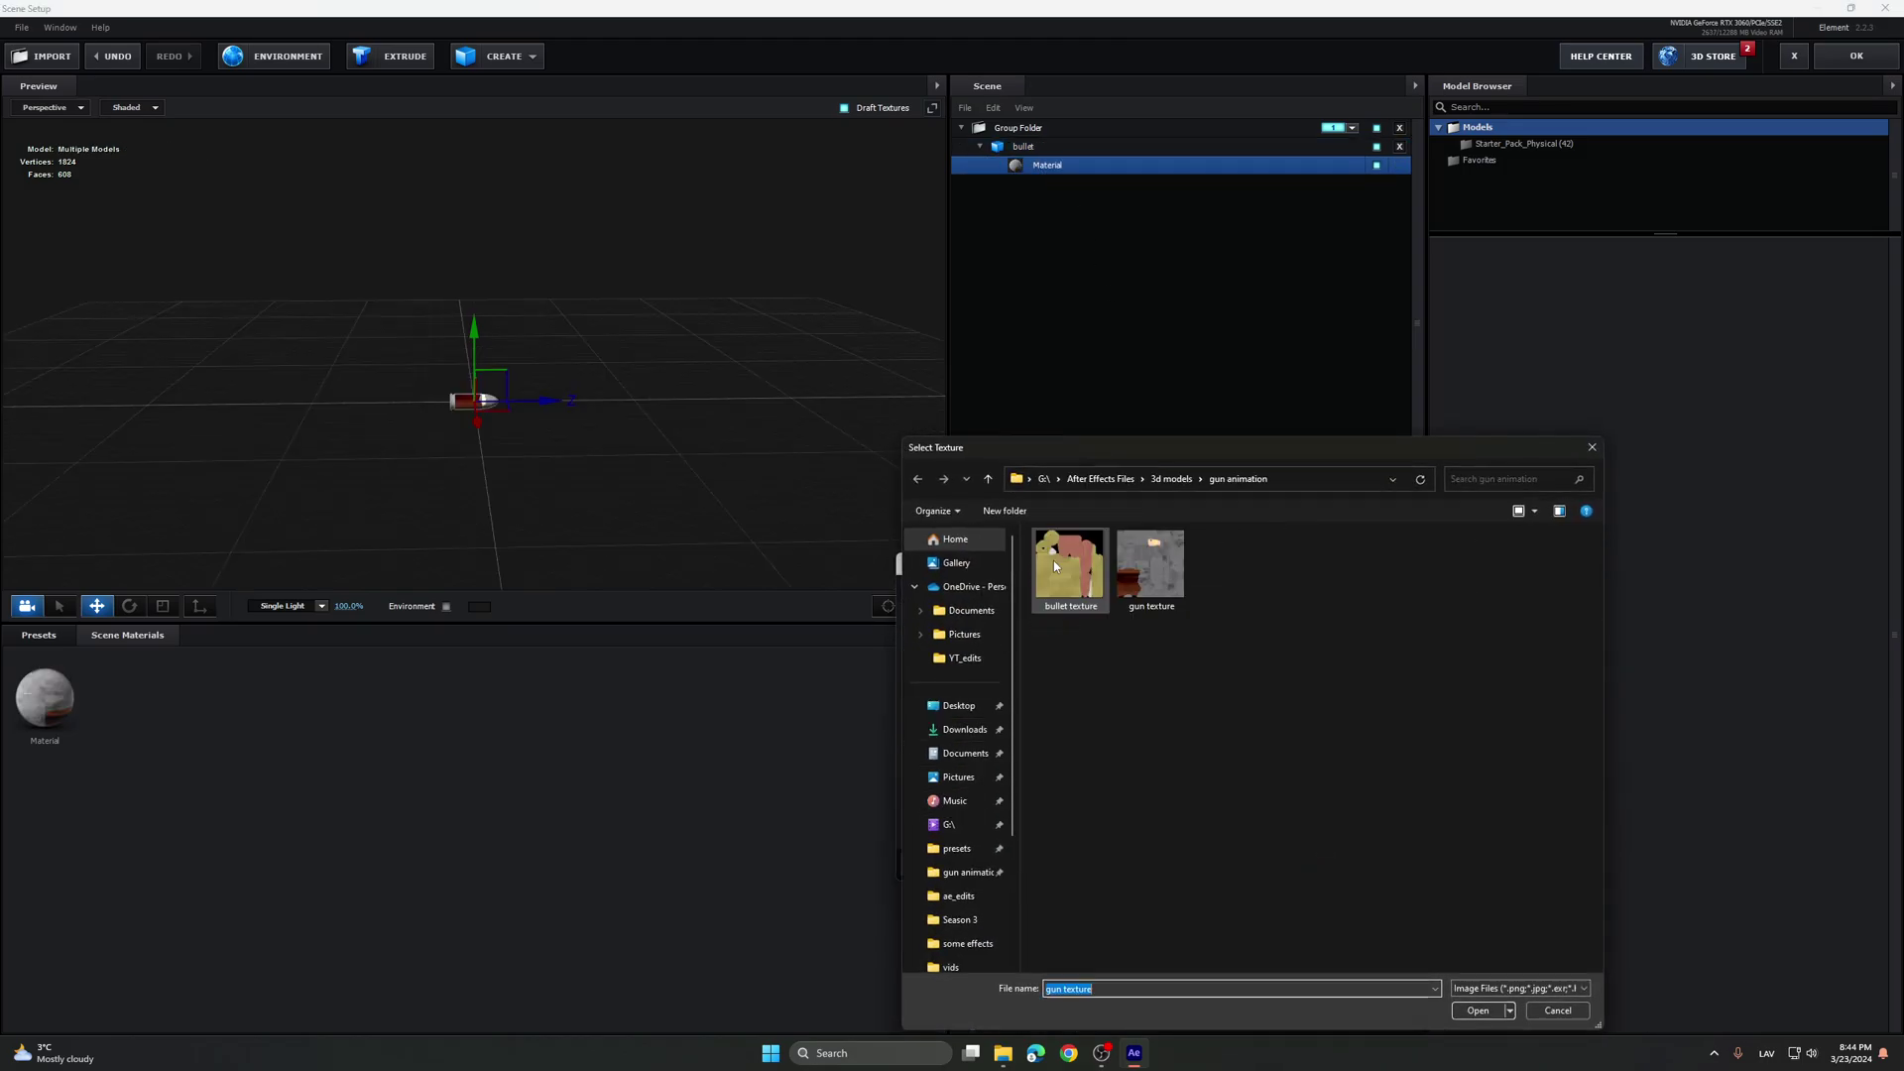
double_click(1054, 561)
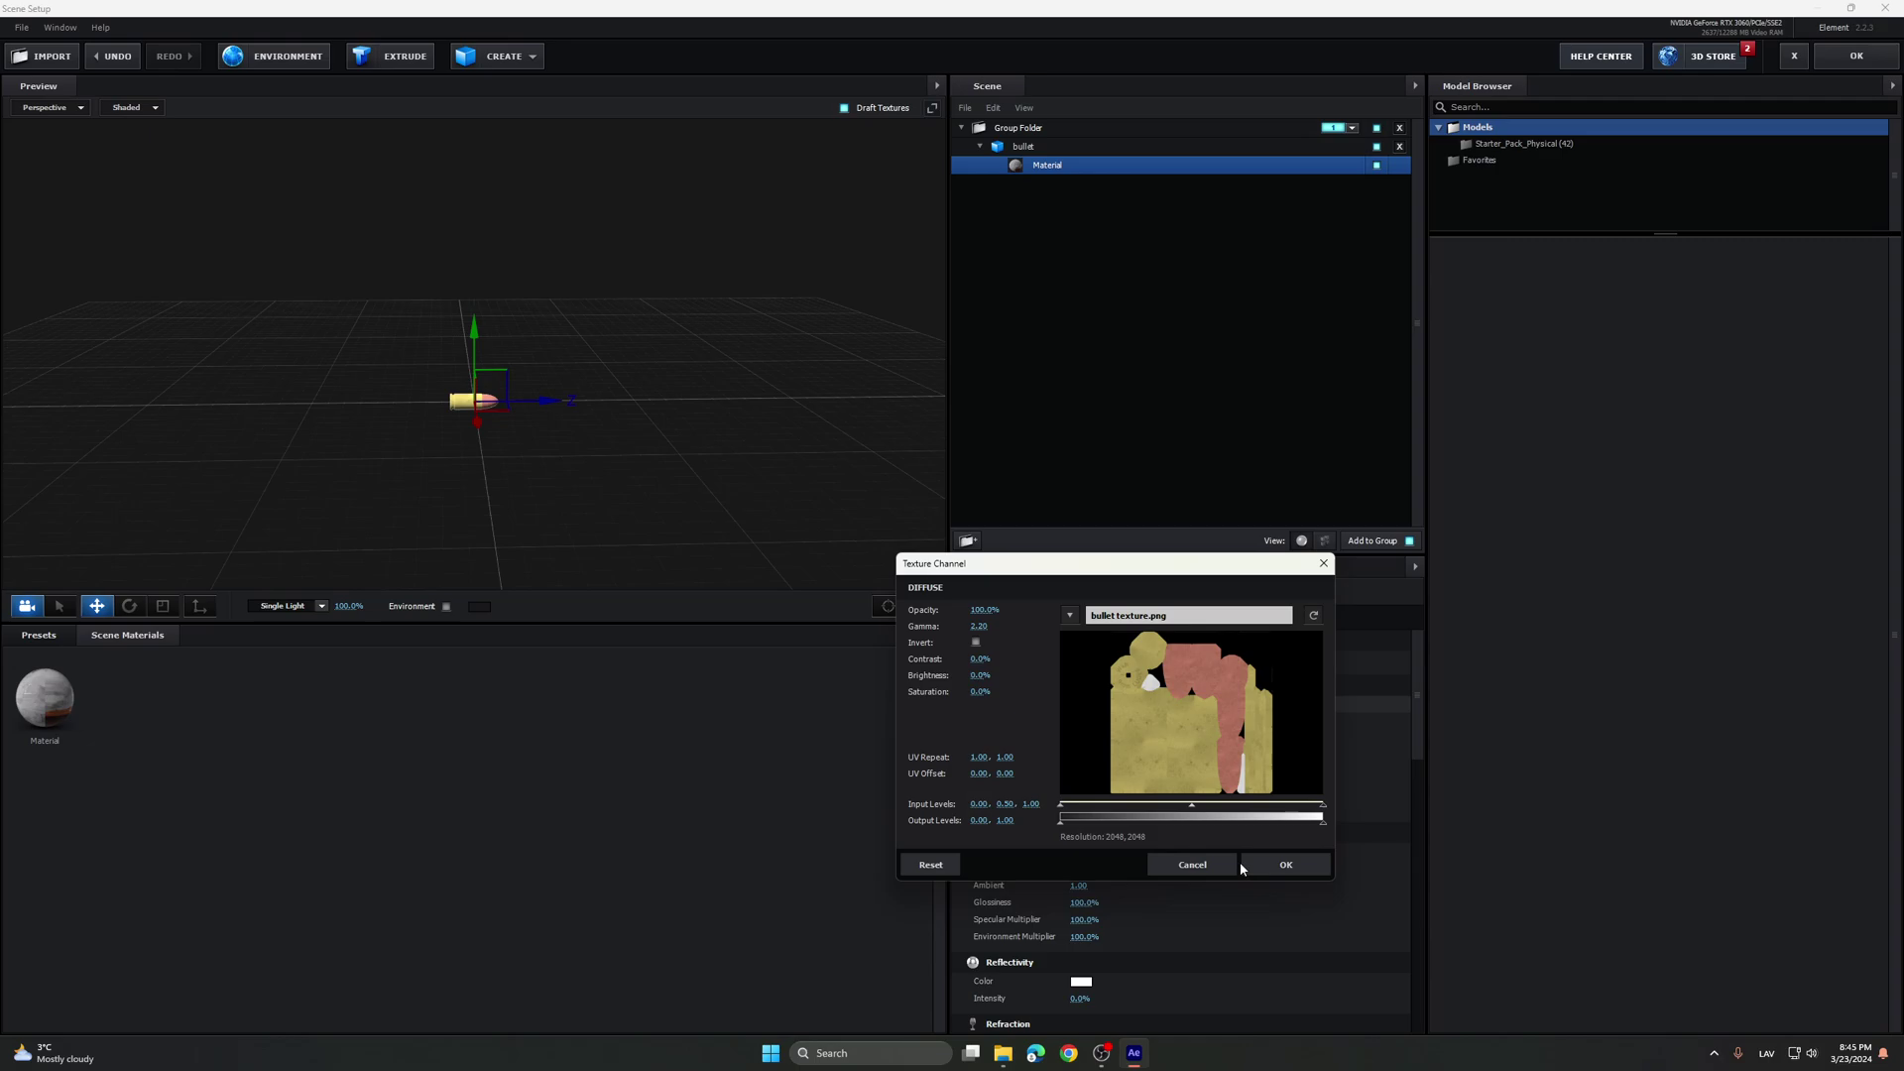
click(1247, 865)
Set the bullet material's glossiness to 50%.
click(1079, 884)
click(1084, 903)
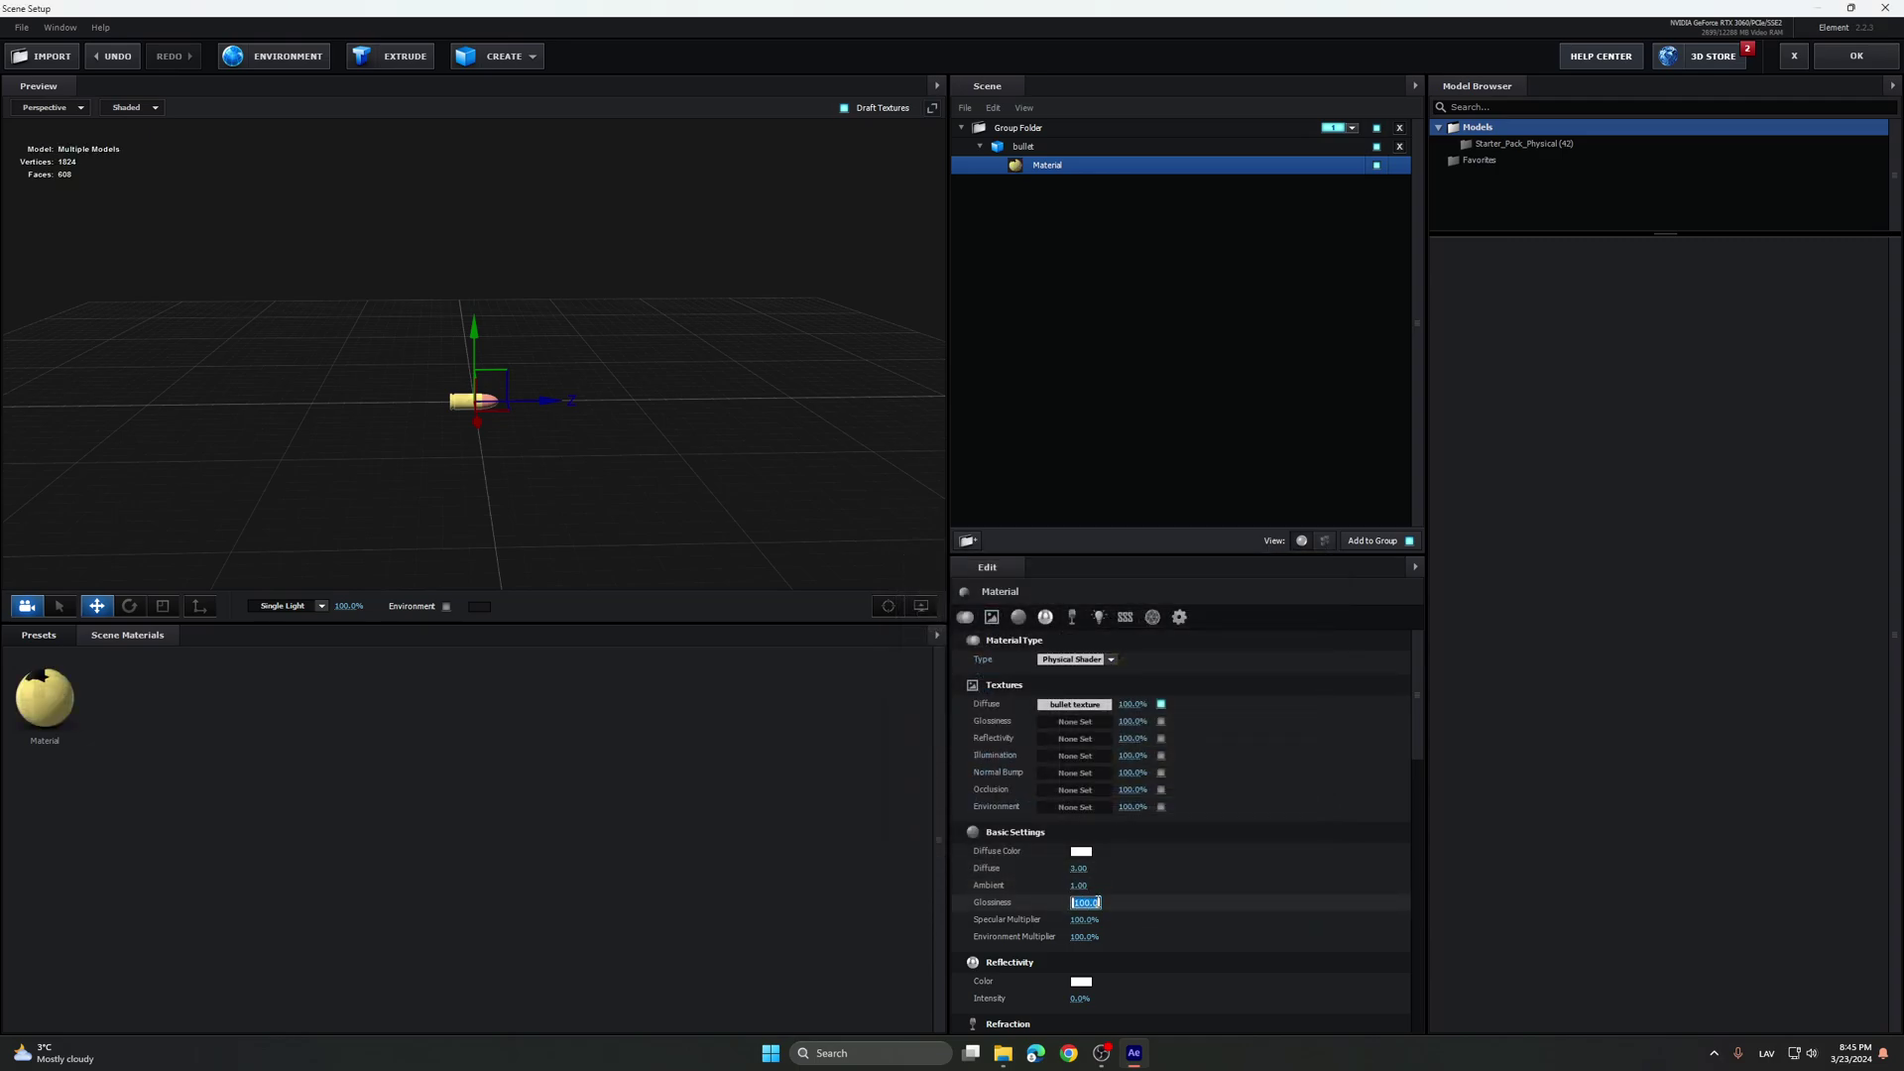
text(50)
key(Return)
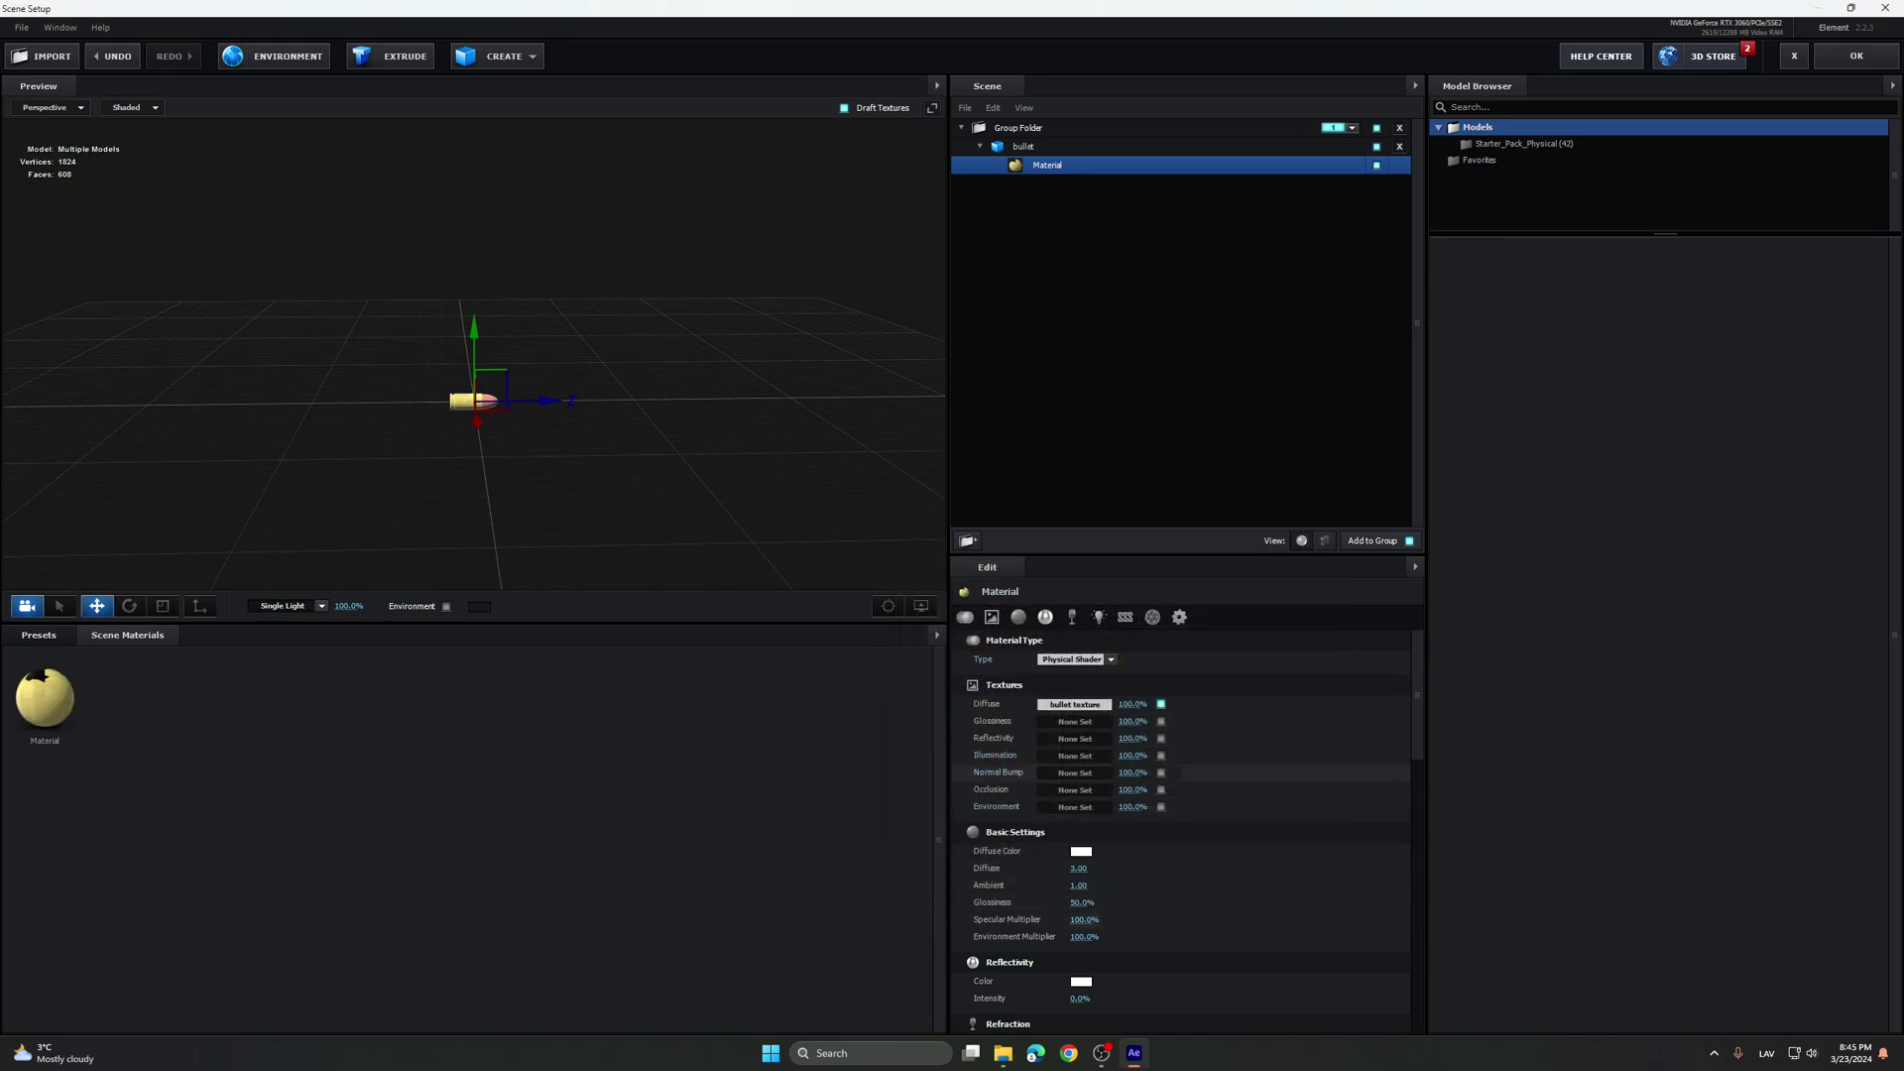
drag(587, 585, 476, 462)
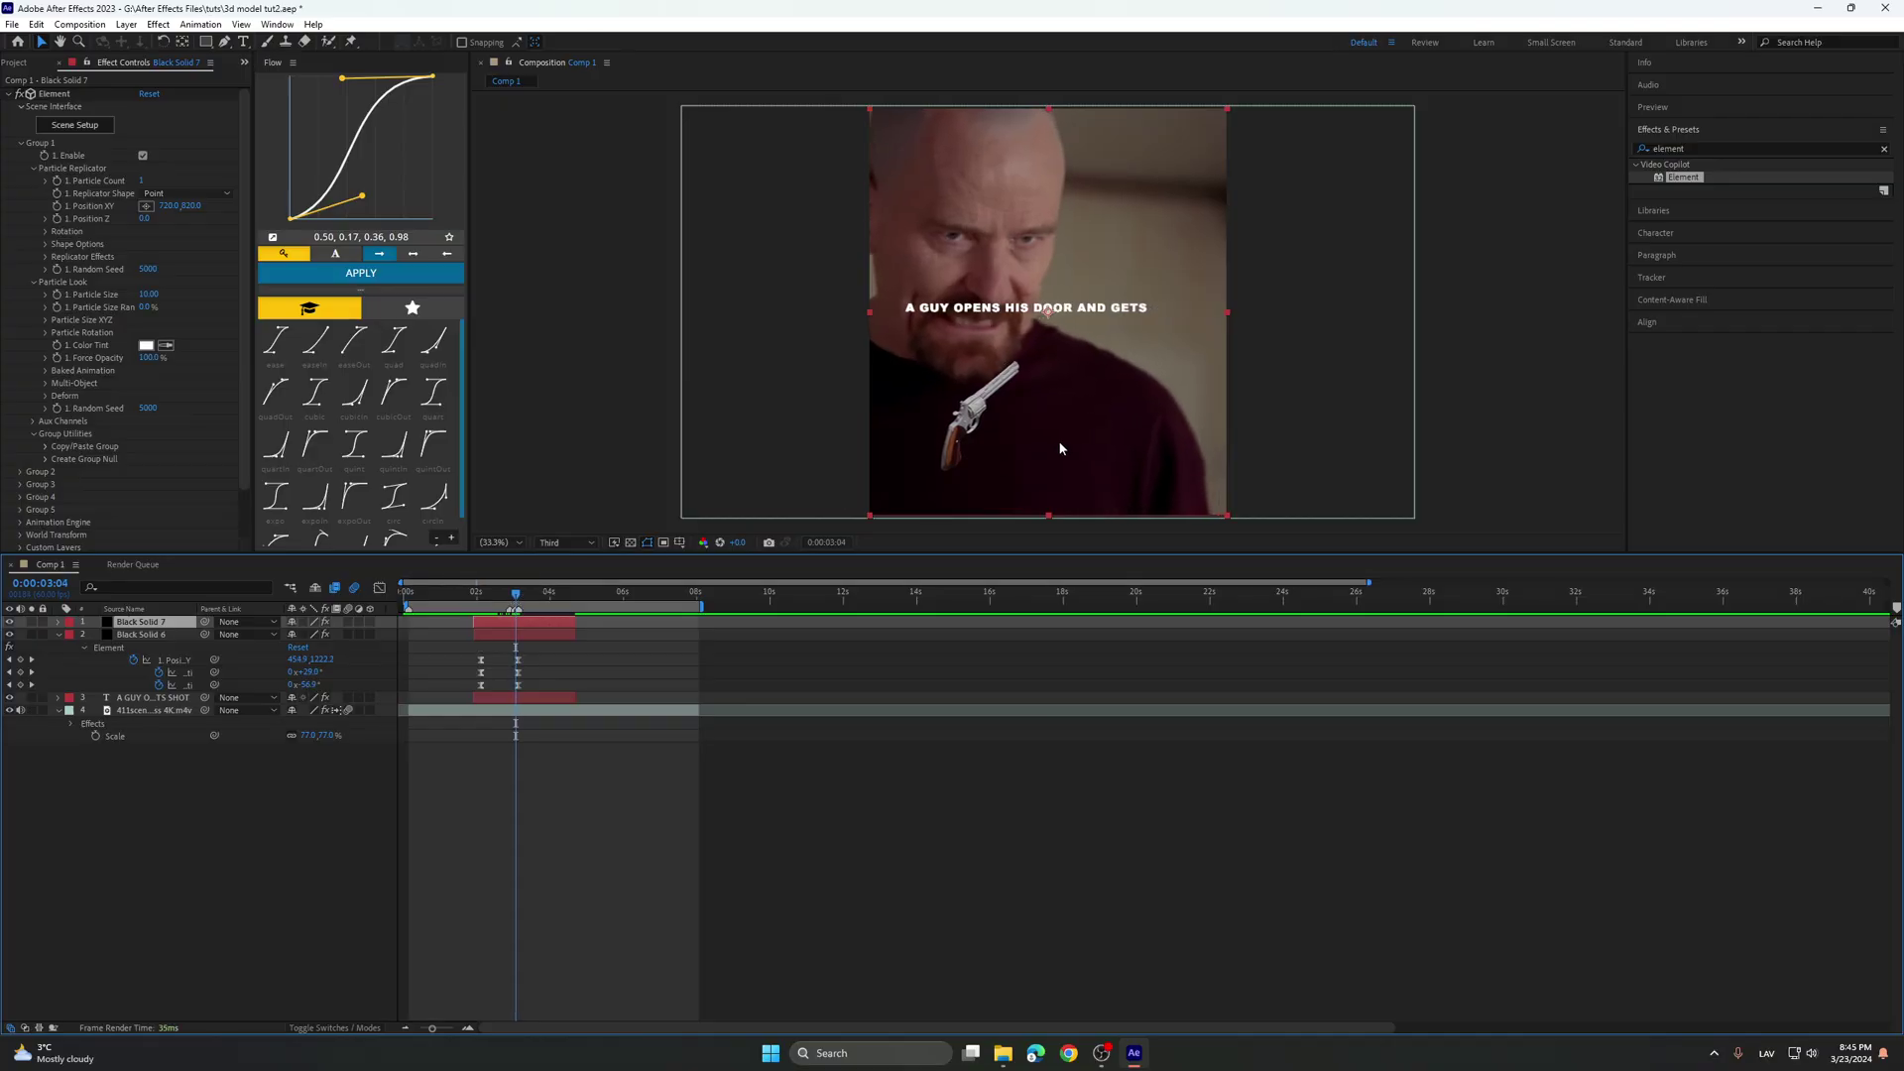
Set the composition's preview resolution to Full and enlarge the view around the gun.
scroll(956, 434, up, 3)
click(562, 553)
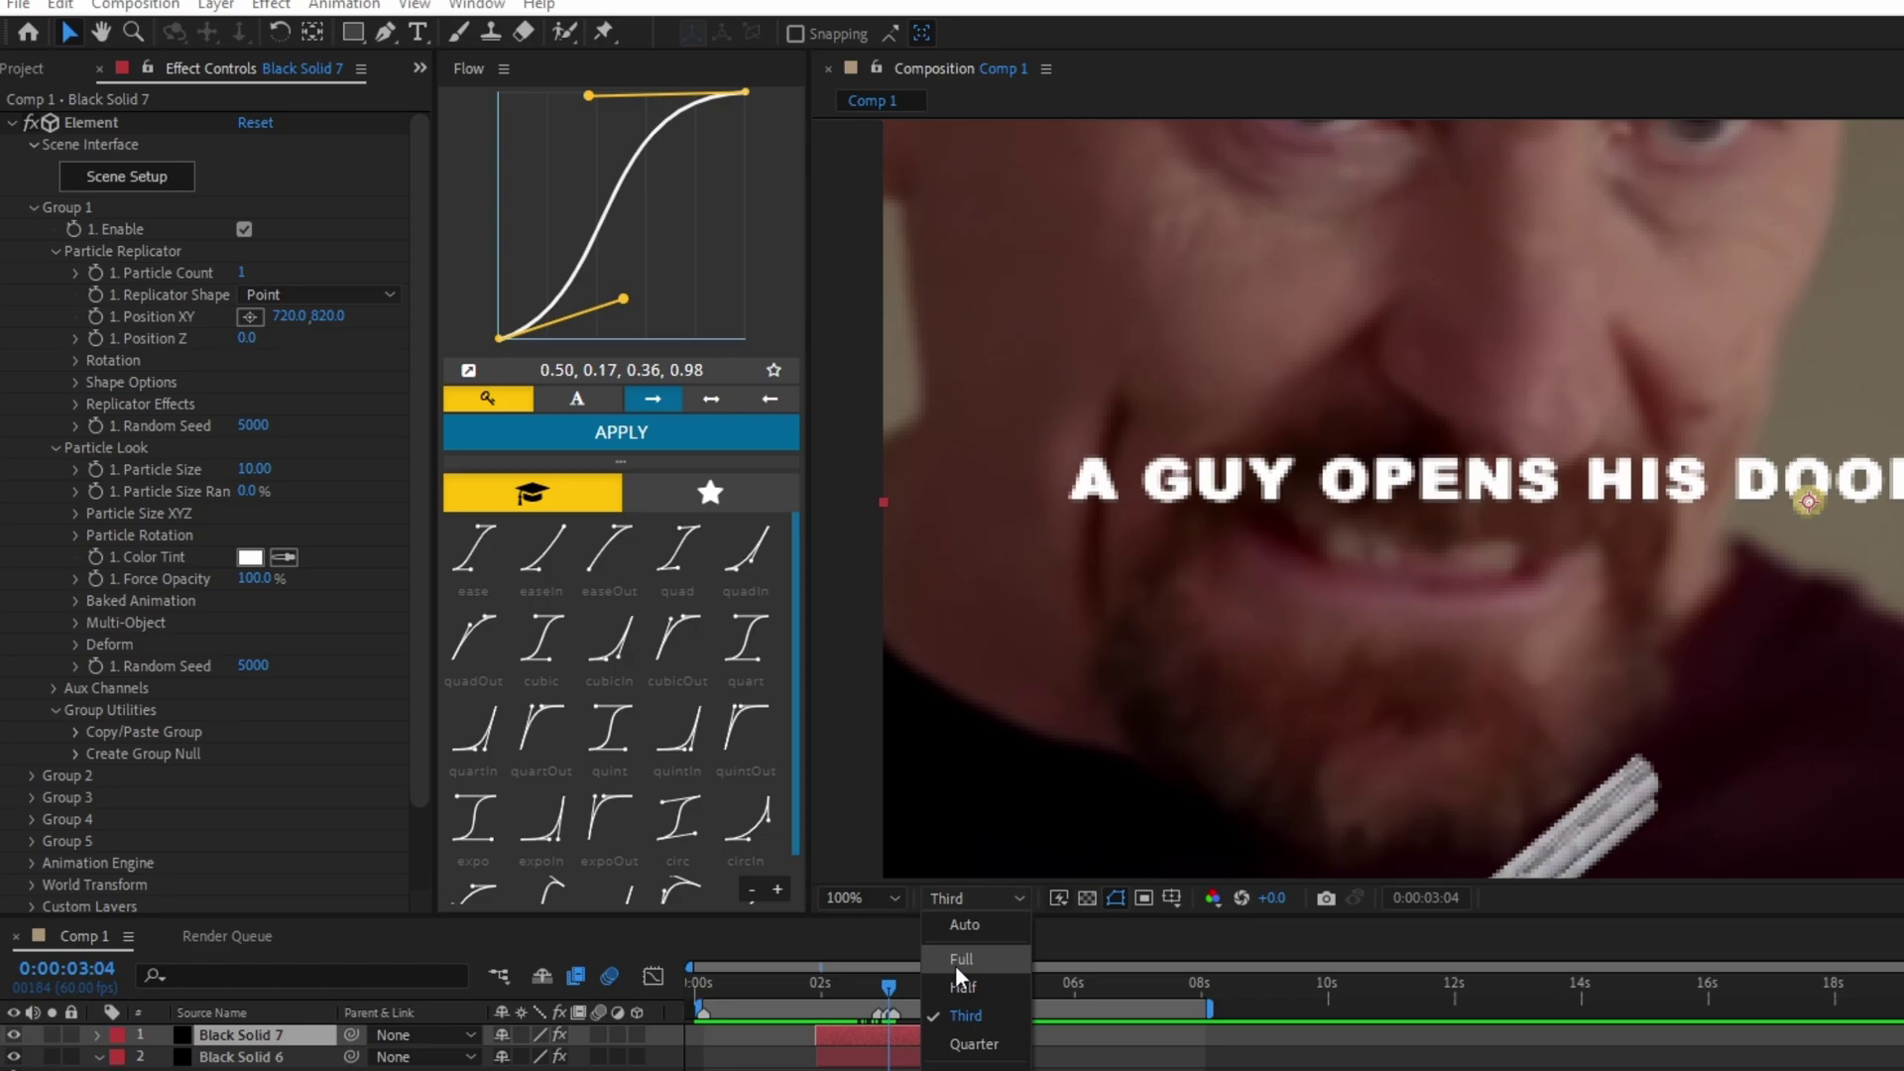
click(566, 572)
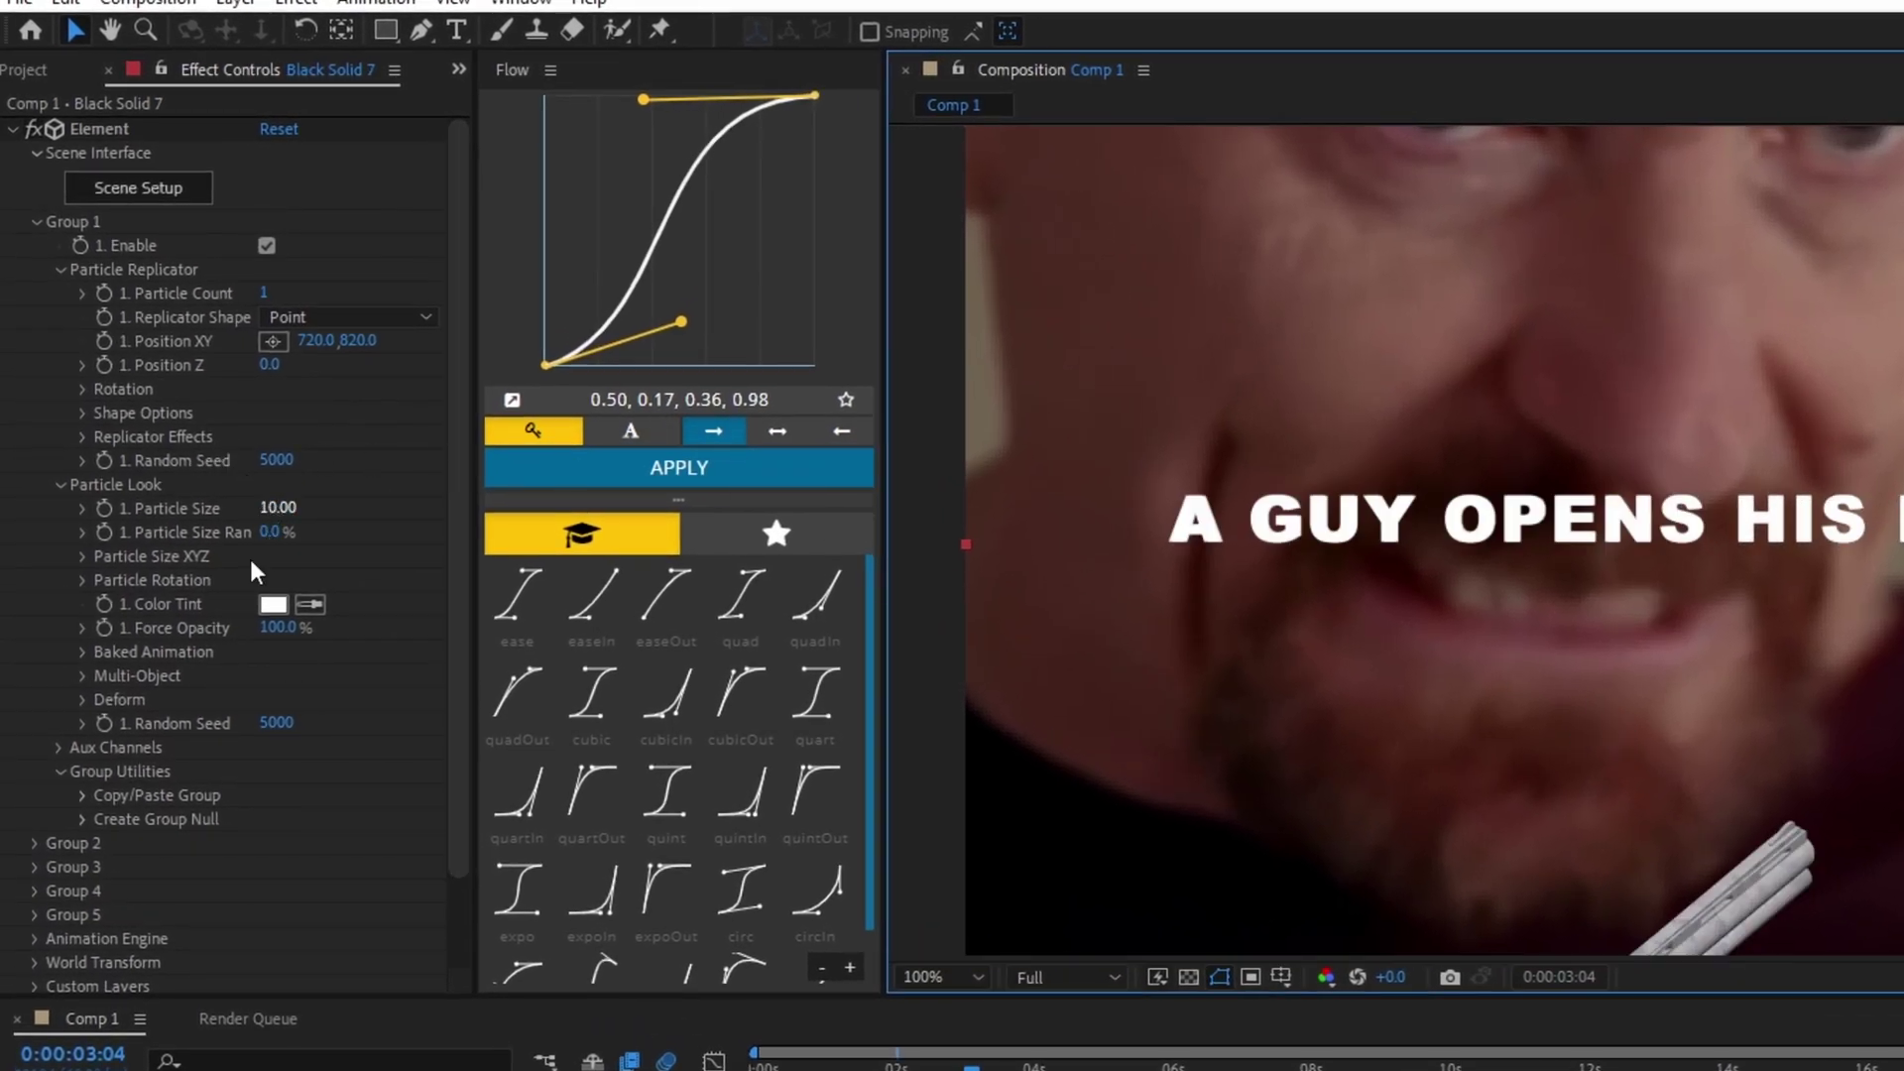
Set the bullet's Multi-Object rotation to 75° on X and 48° on Y, aligning it with the gun's muzzle.
click(81, 674)
scroll(283, 754, down, 3)
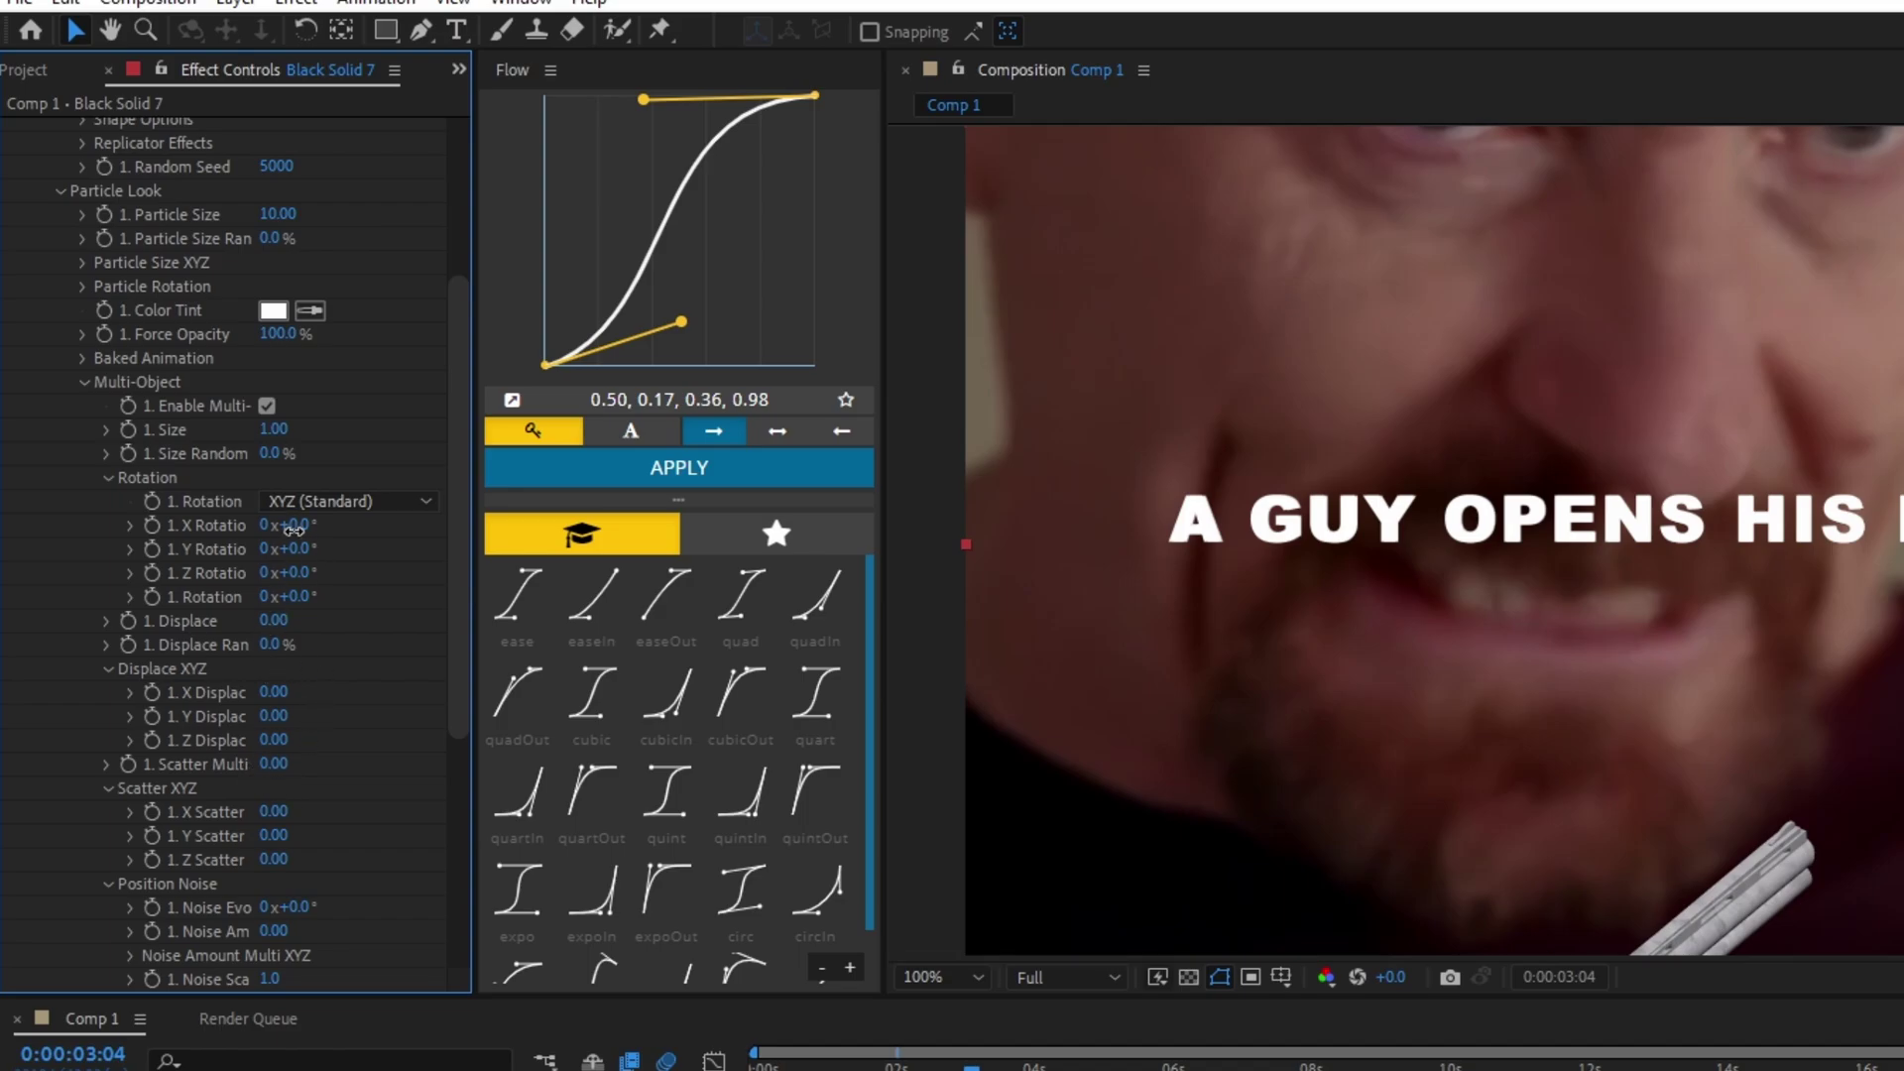
drag(387, 590, 535, 636)
drag(347, 548, 309, 548)
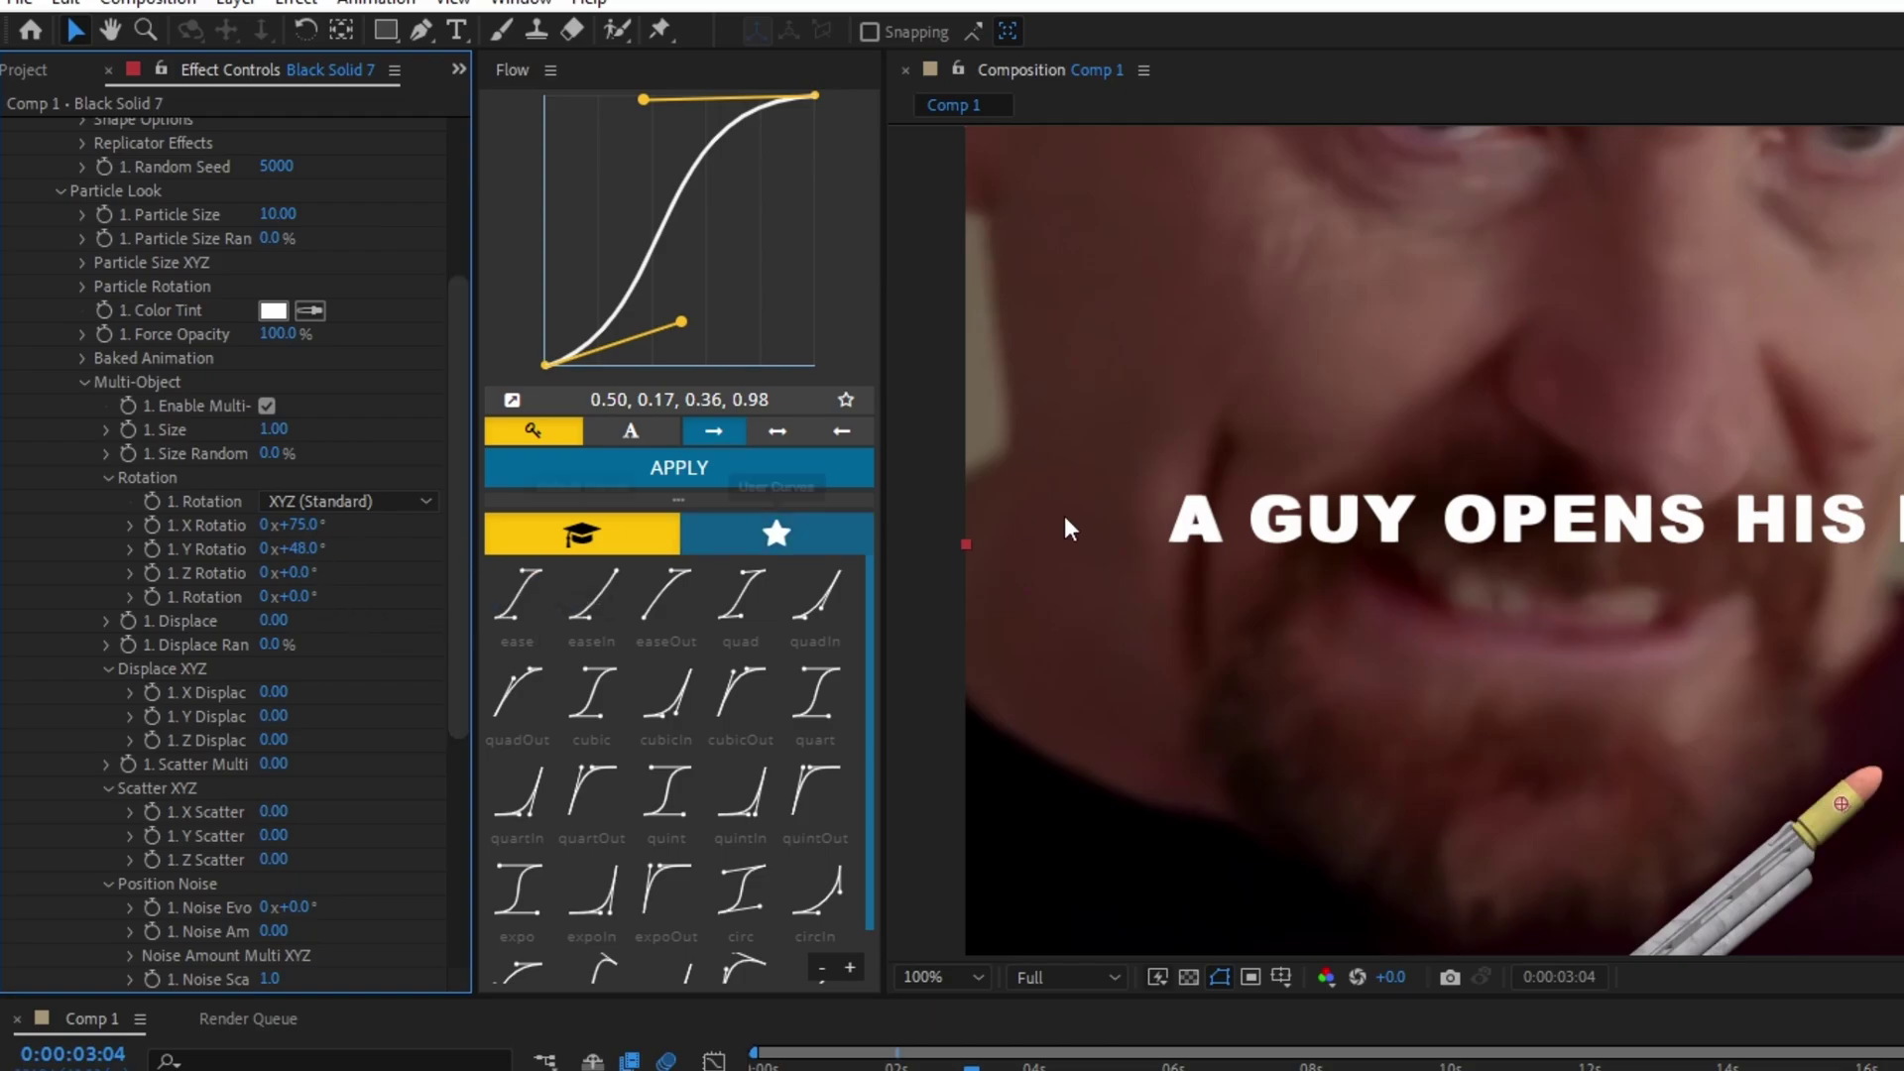
scroll(1471, 578, down, 1)
click(1488, 1069)
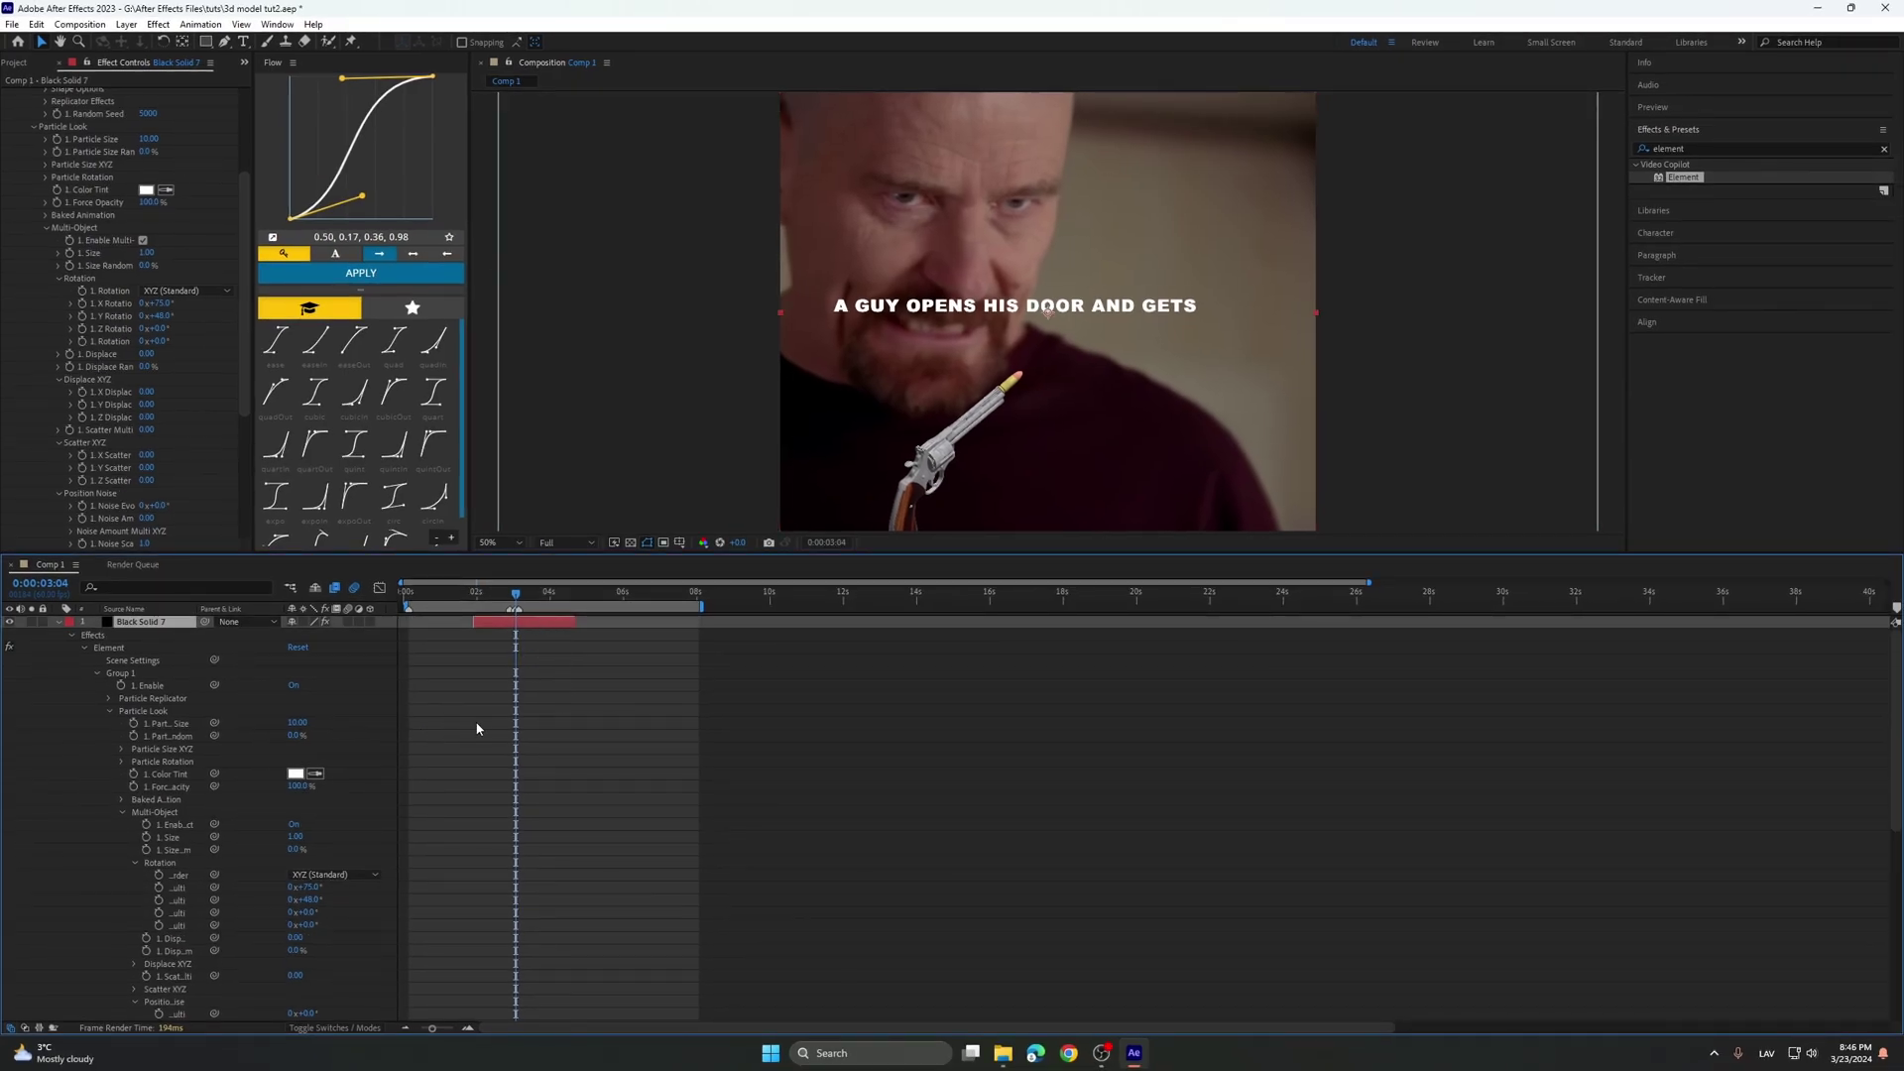
Start a Position XY keyframe for the bullet at 0:00:02:54.
scroll(151, 365, up, 2)
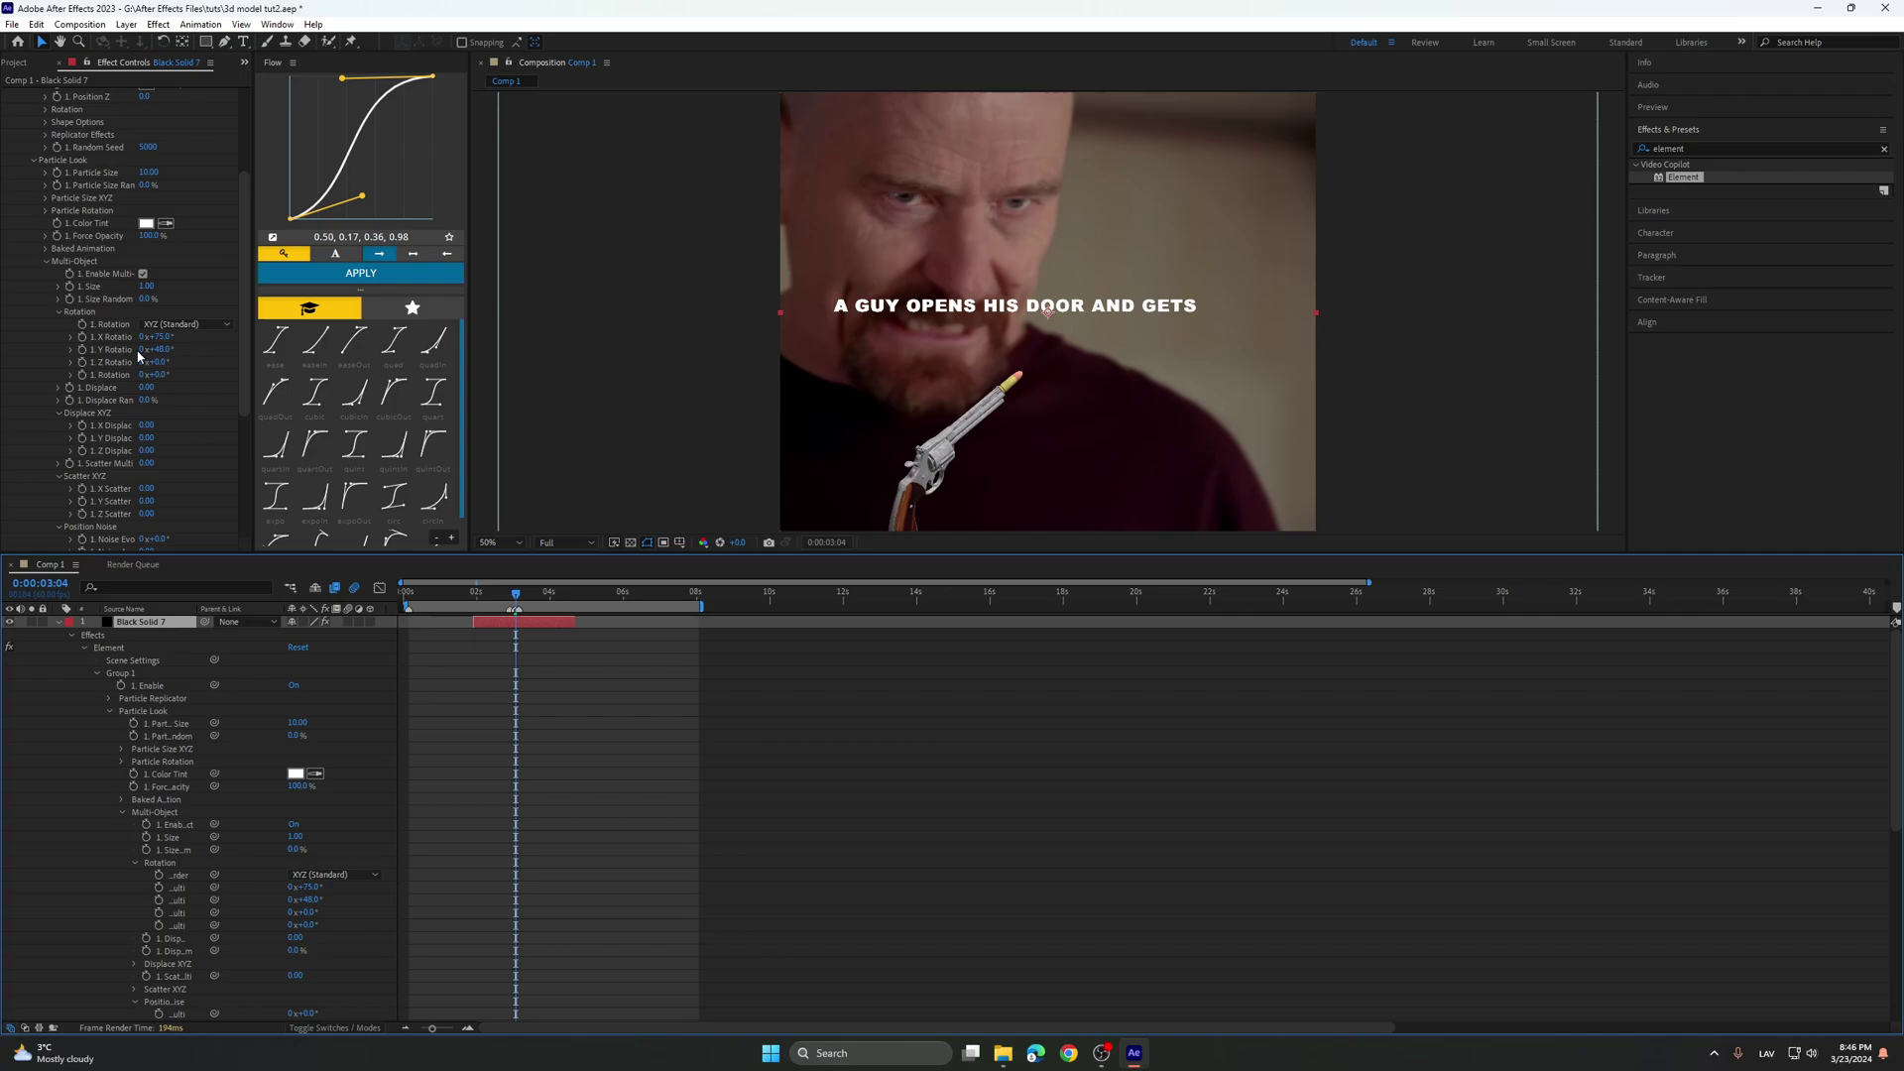
scroll(125, 183, up, 3)
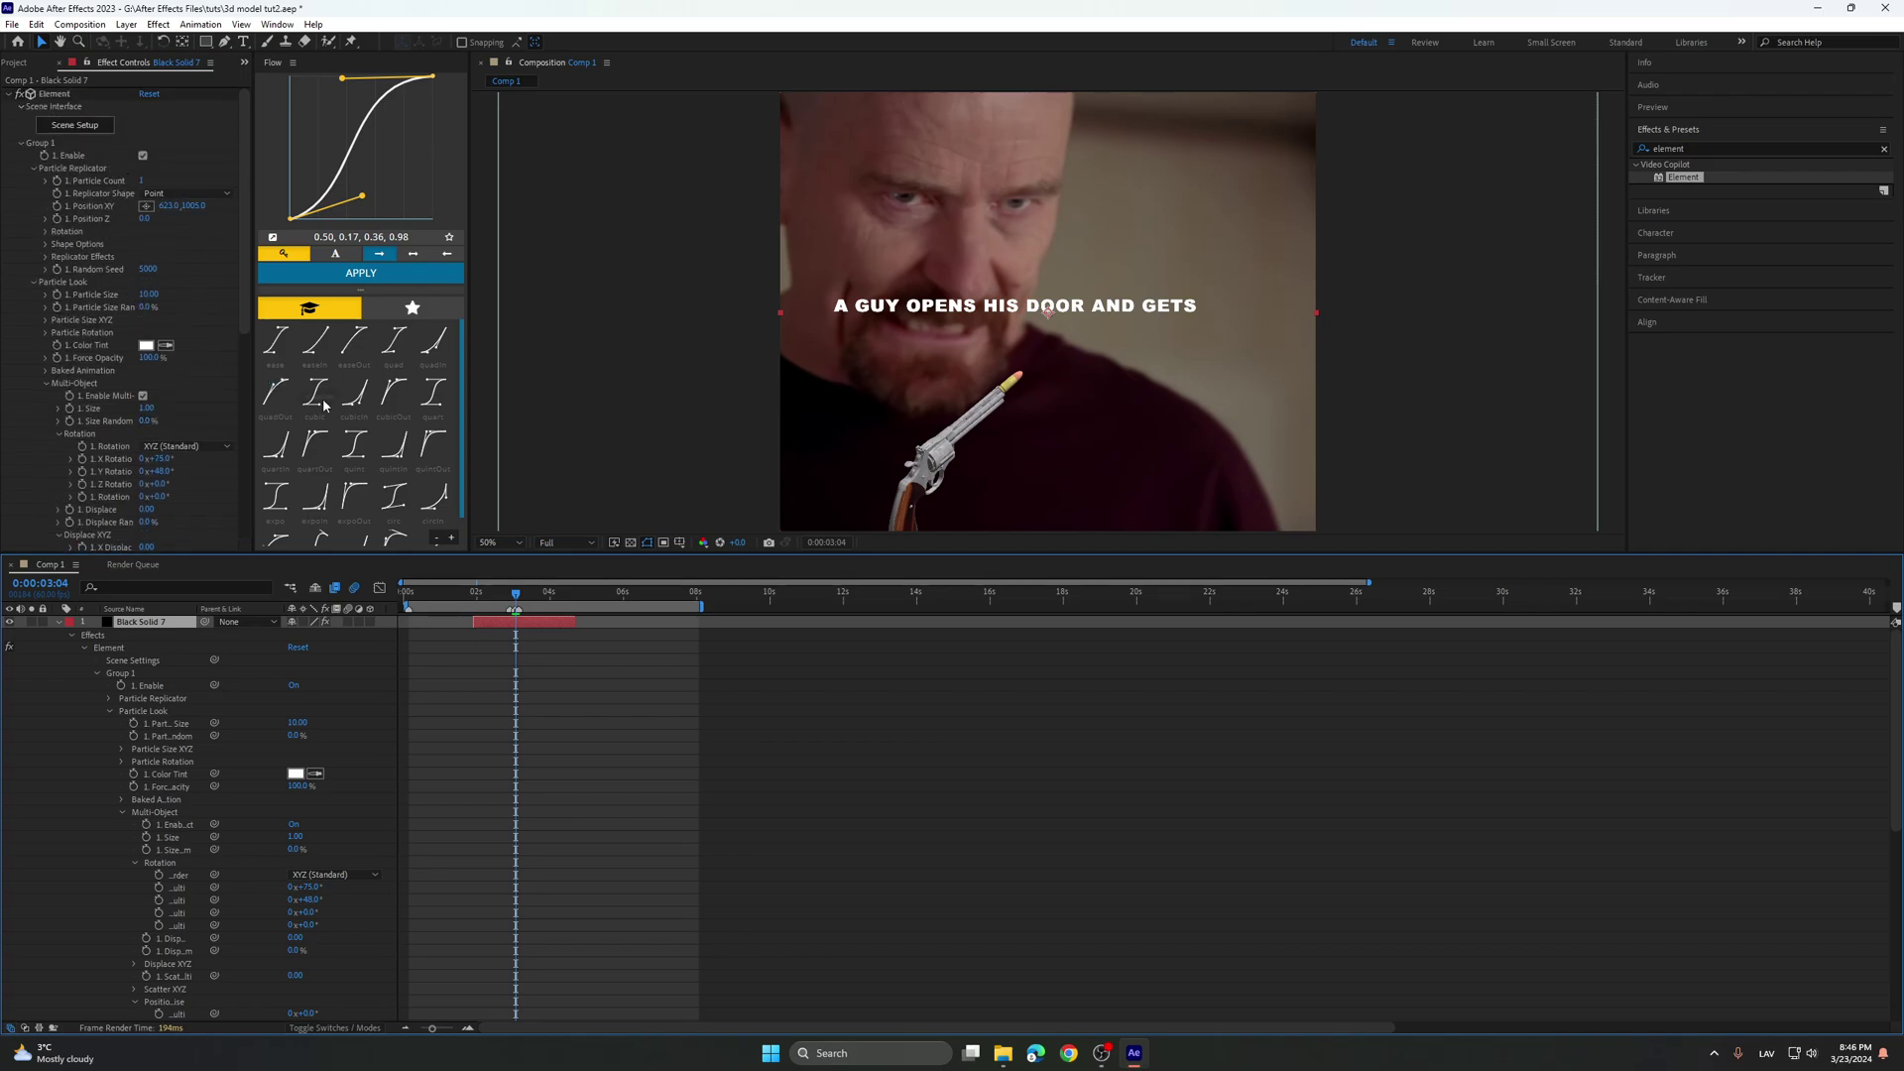
click(508, 603)
scroll(509, 605, up, 2)
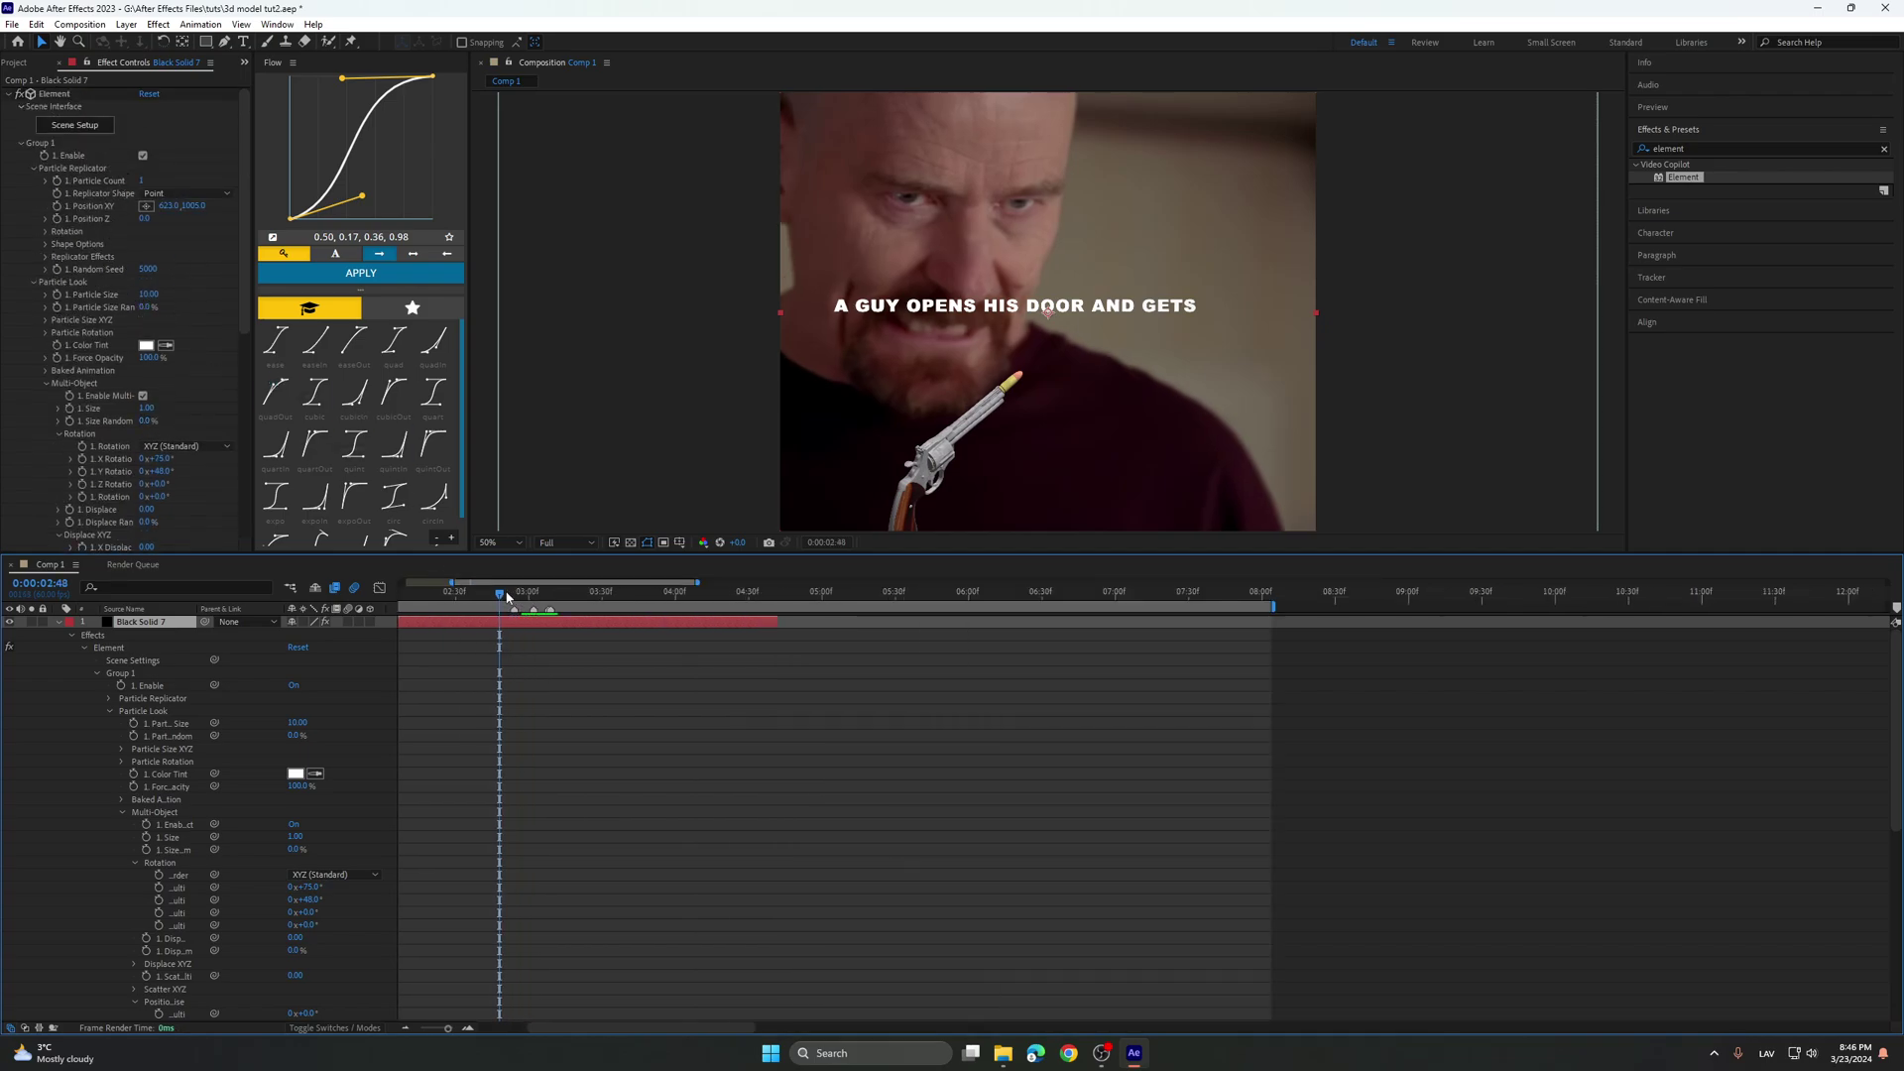
drag(512, 601, 514, 640)
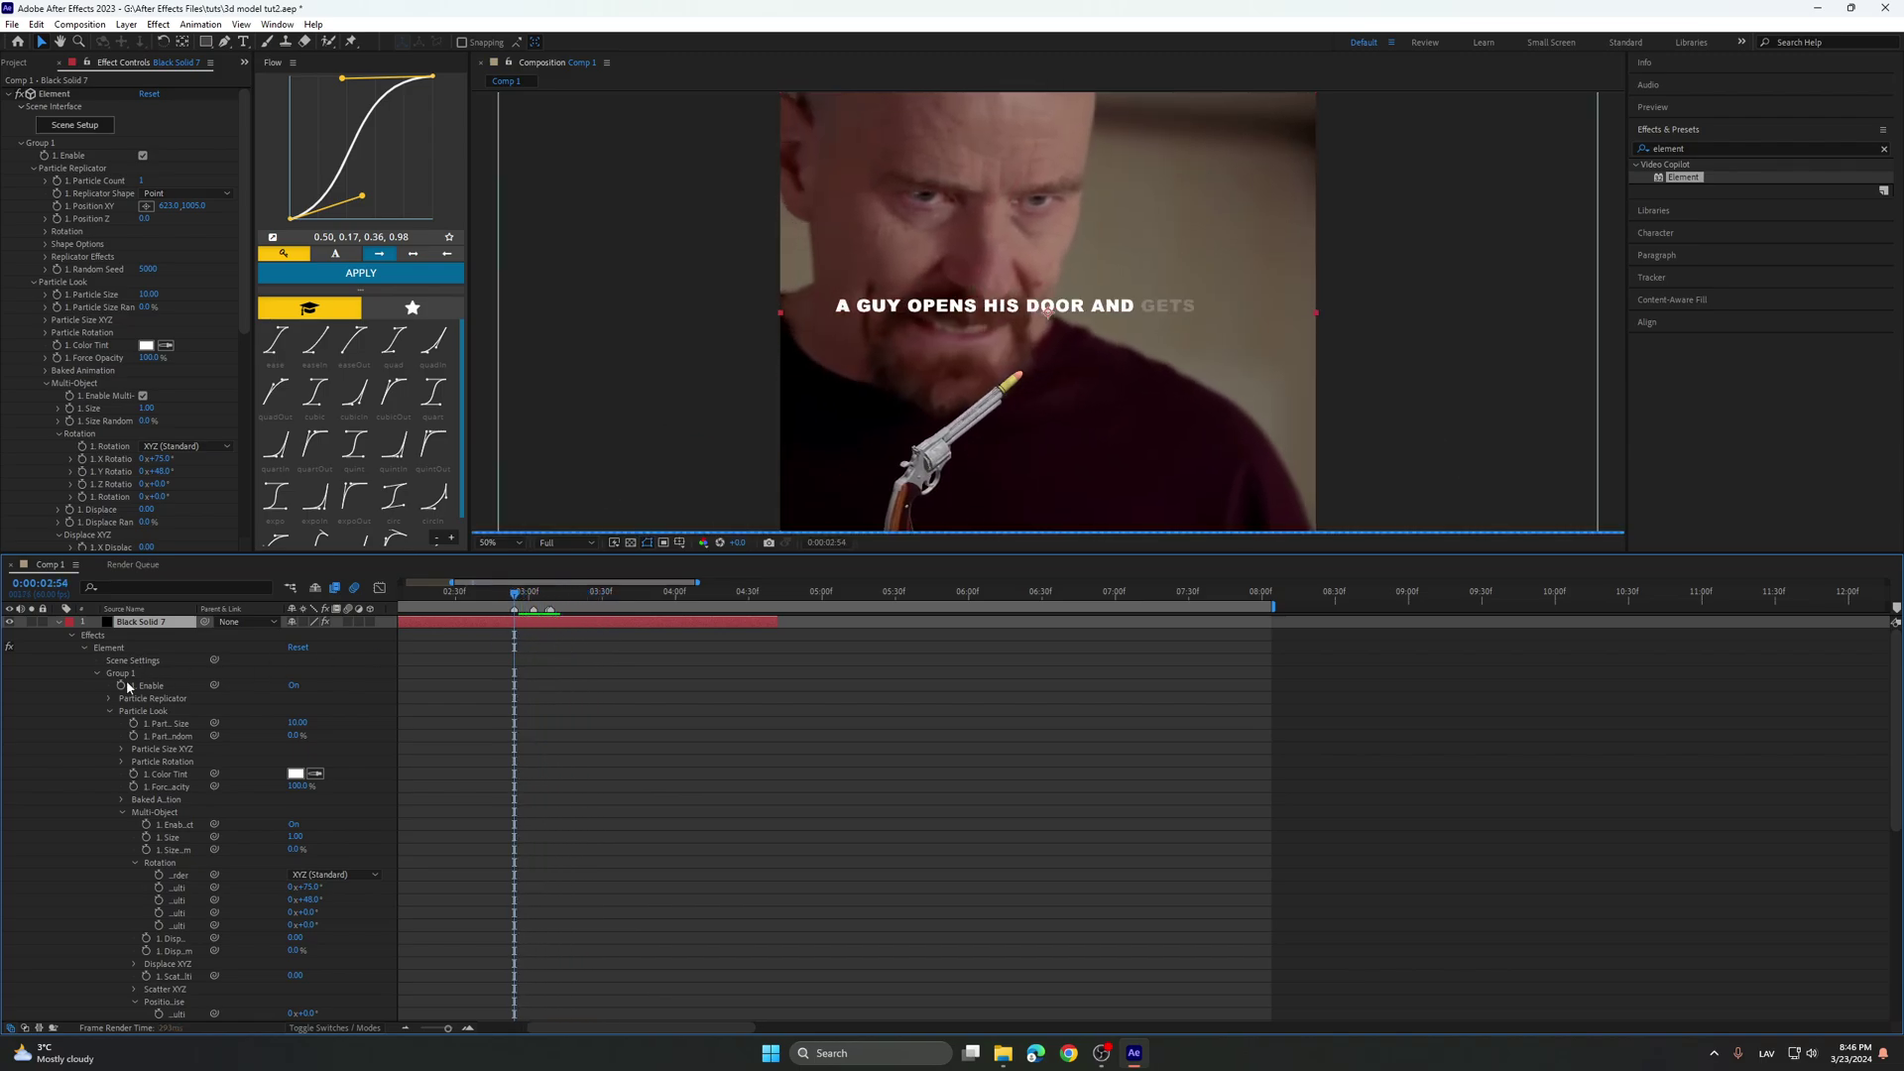
click(60, 211)
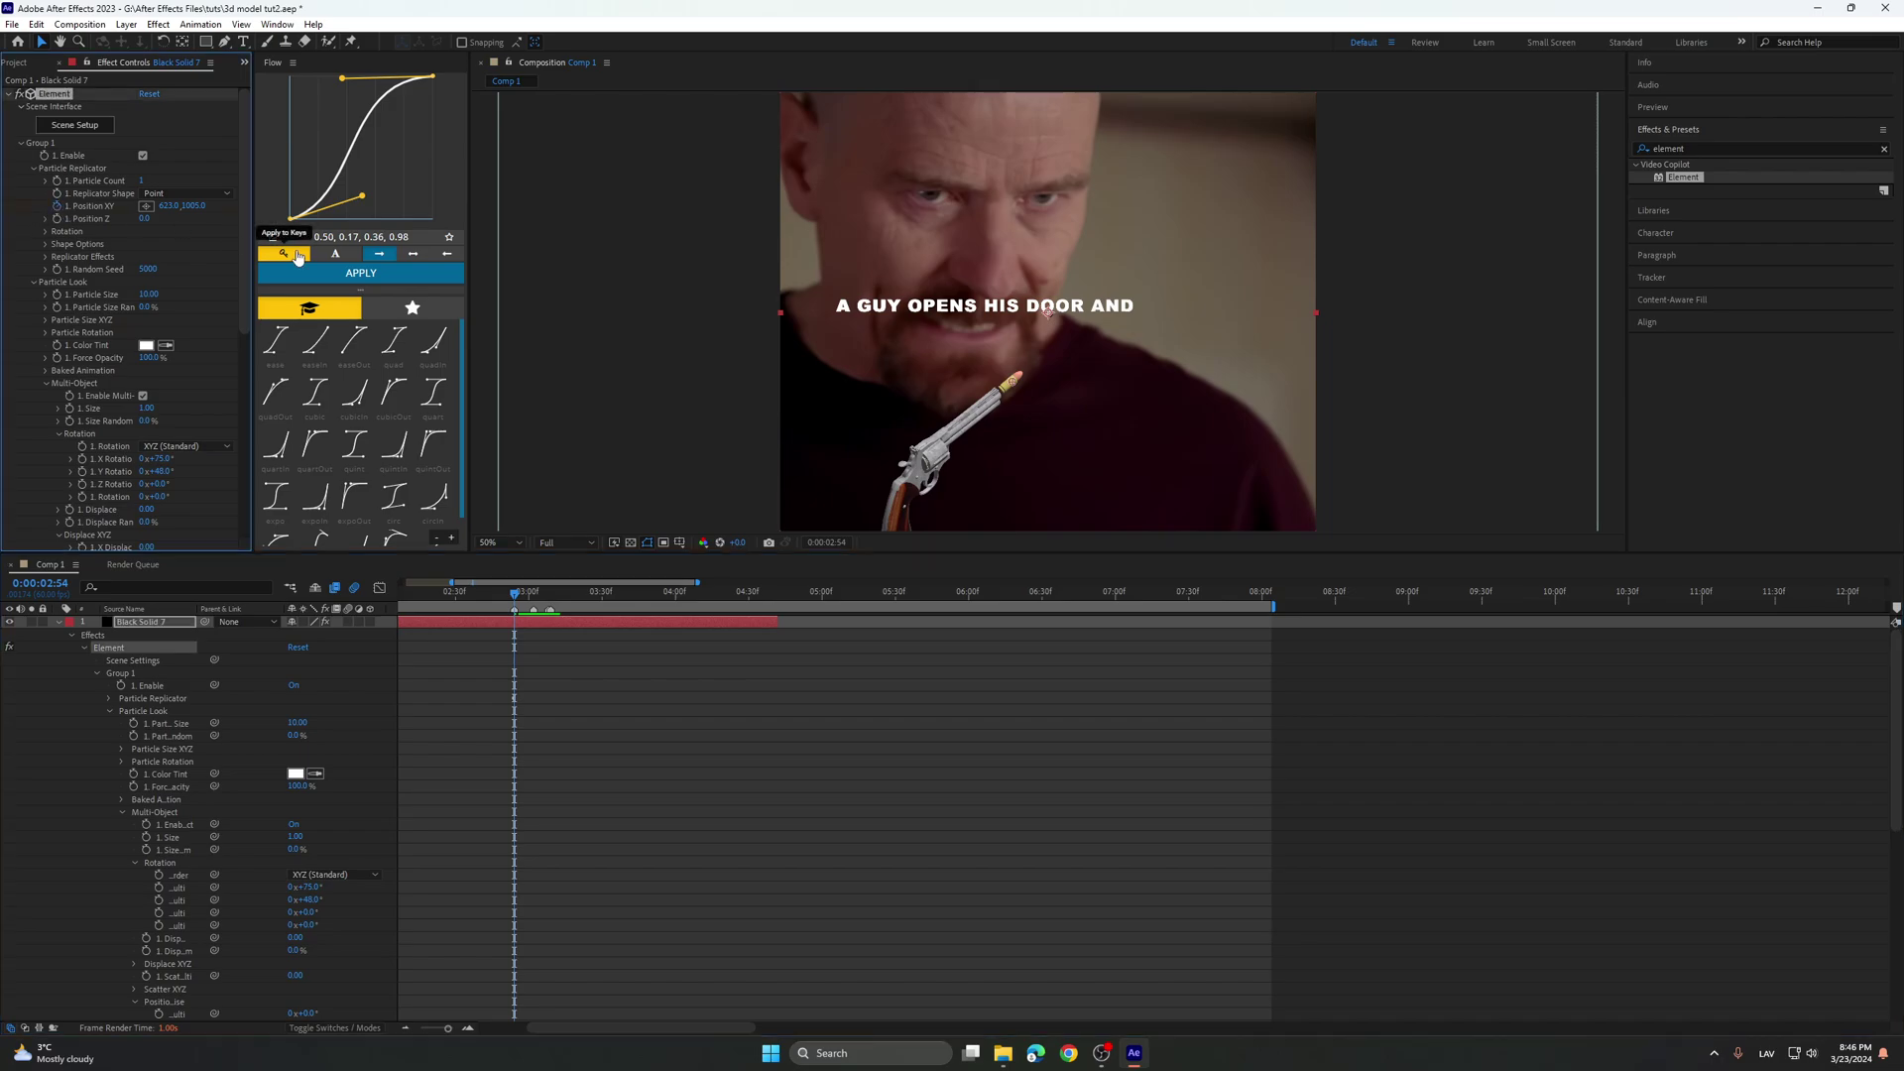
At 0:00:03:23, keyframe the bullet up and away from the muzzle along the barrel's direction, at about 1005, 677.
drag(543, 602, 585, 607)
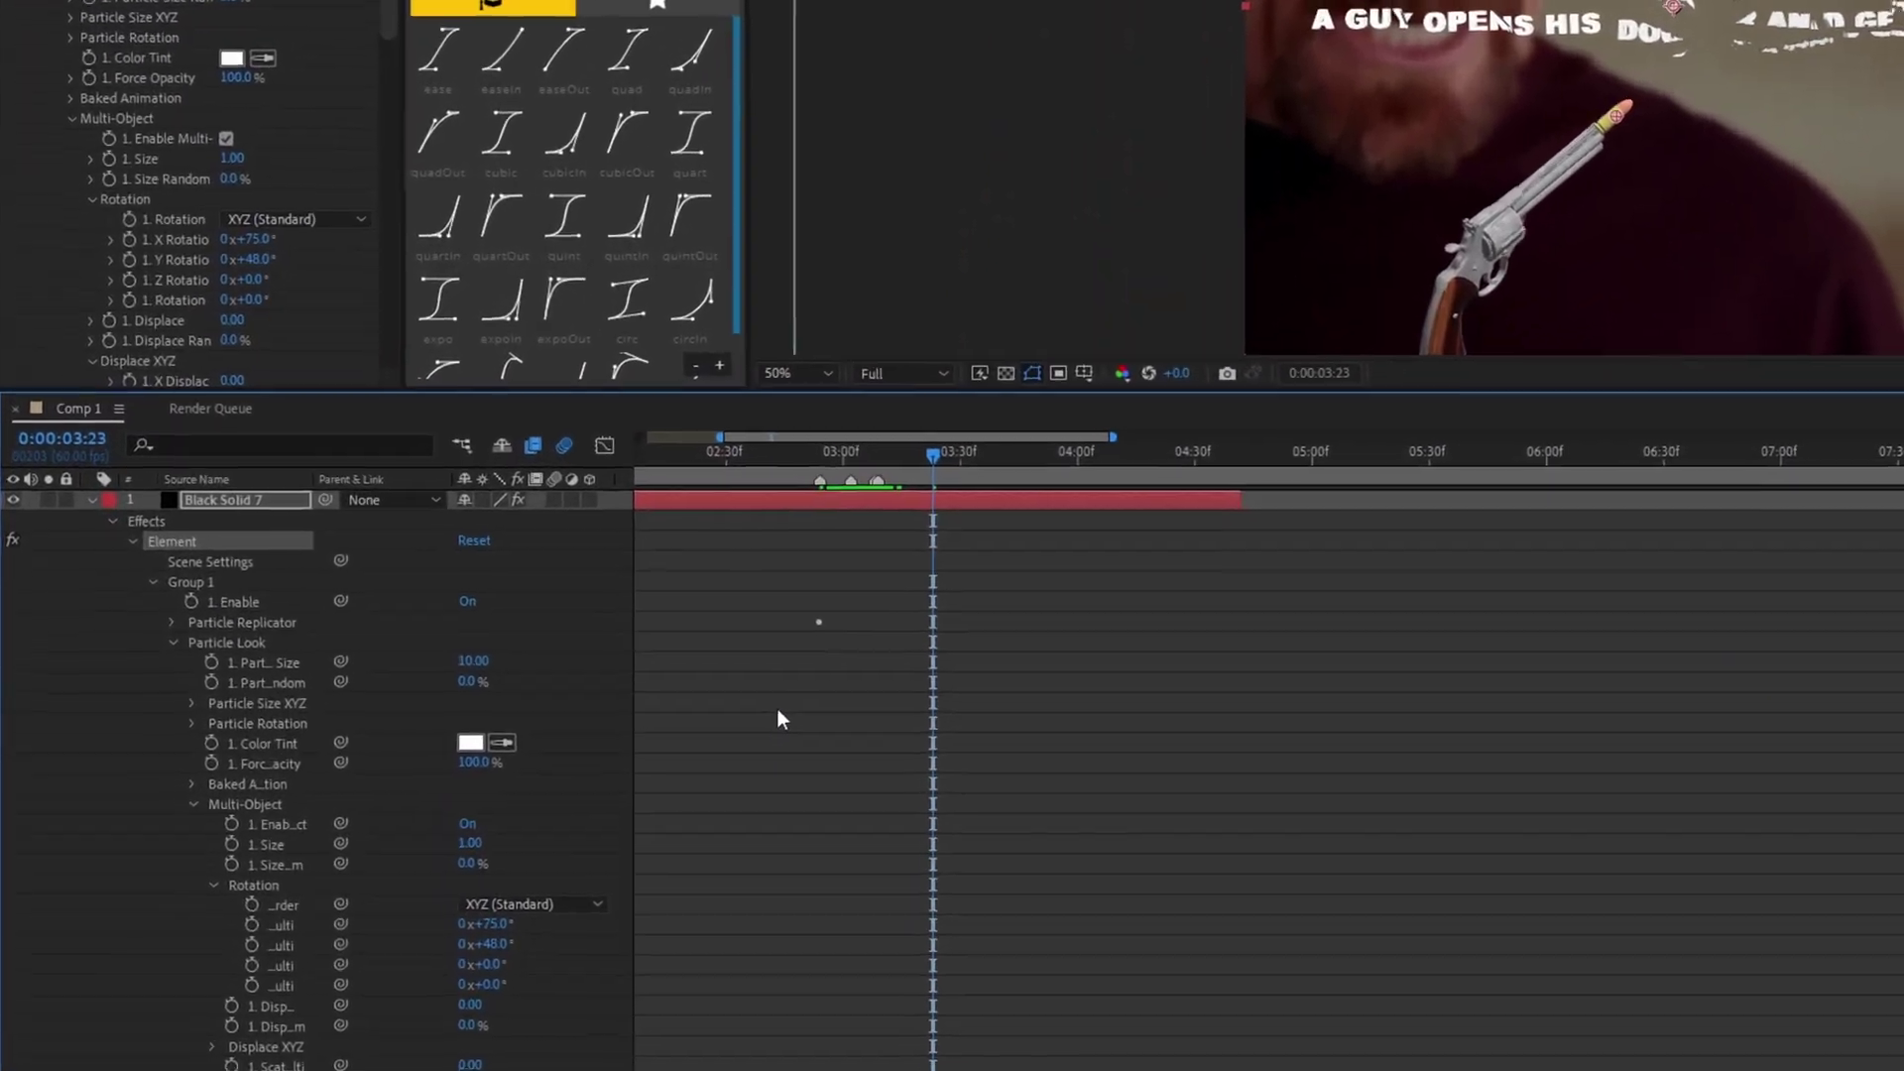
key(u)
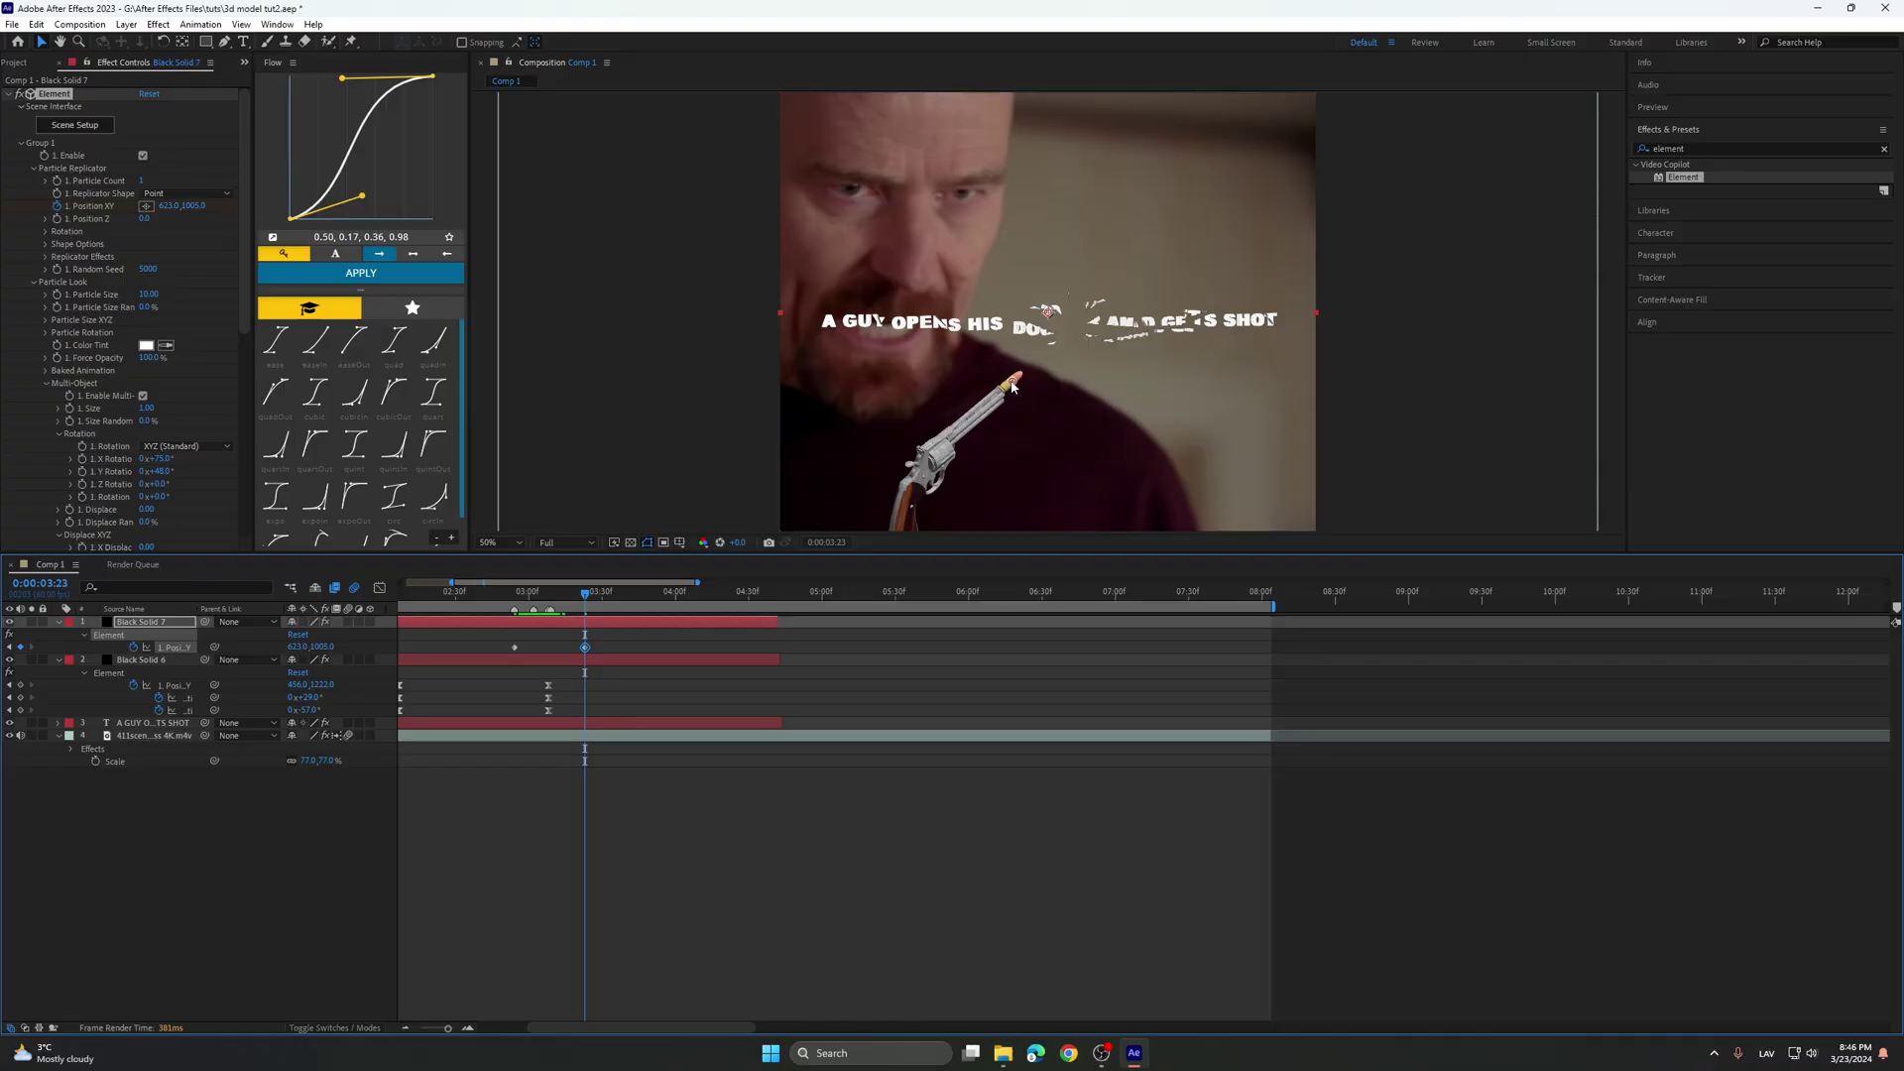
drag(1013, 383, 1151, 275)
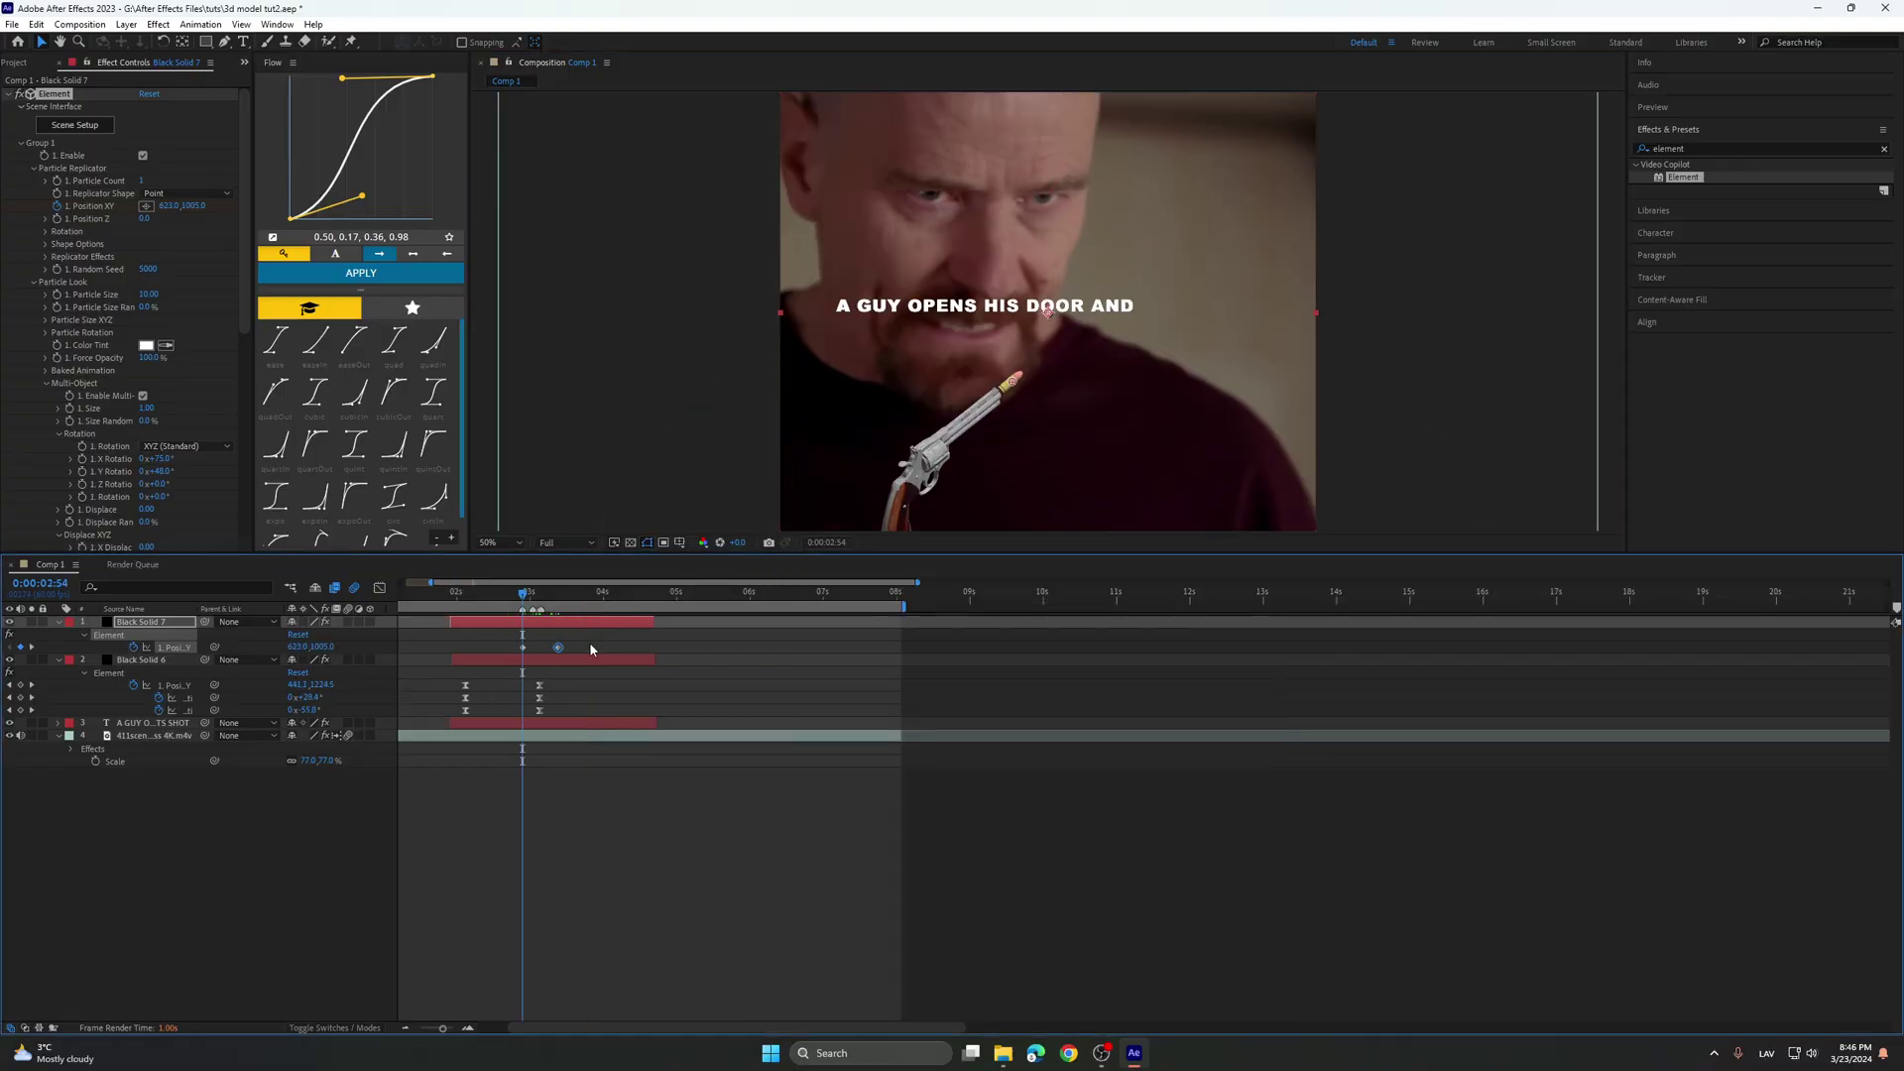
Set the preview resolution to Third and select both of the bullet's position keyframes.
drag(589, 643, 497, 657)
click(575, 544)
click(566, 631)
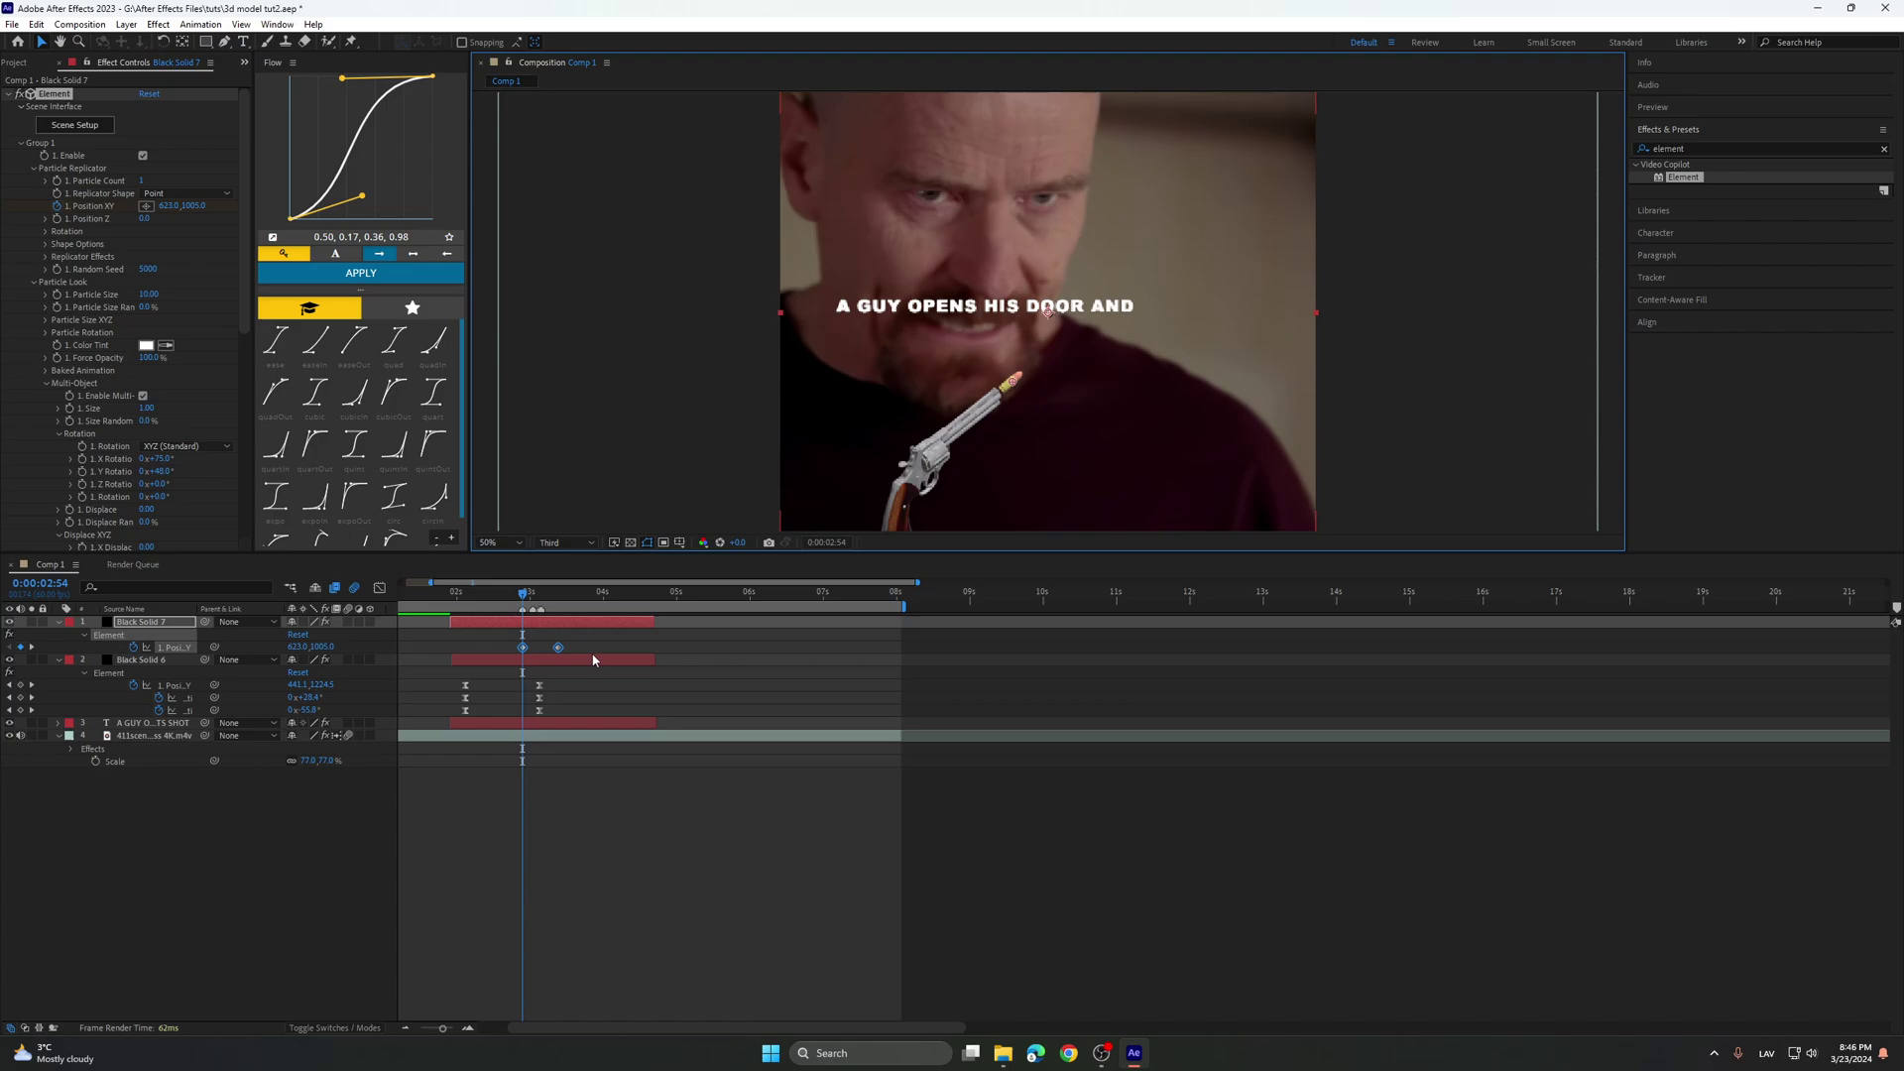
Easy-ease the bullet's position keyframes and shape their speed graph into a steep early peak with a long slowdown.
click(379, 588)
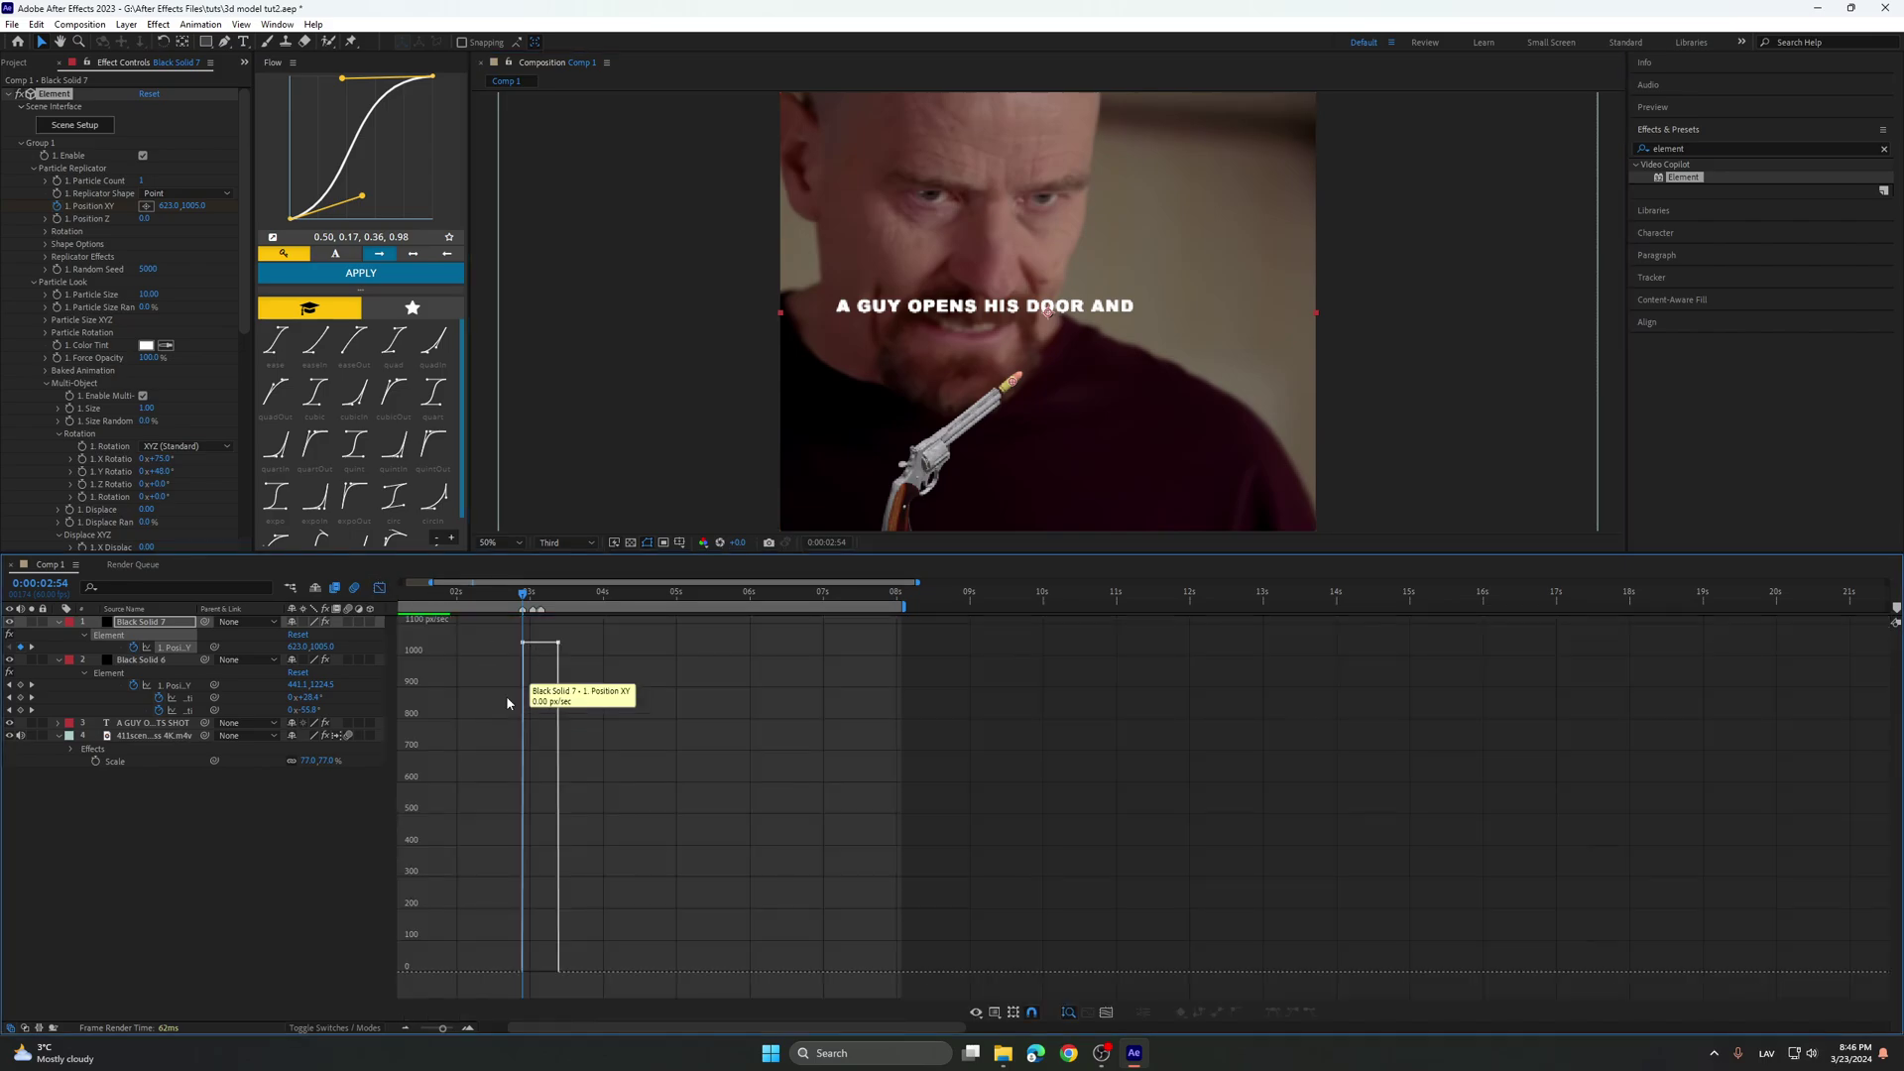
click(1034, 1011)
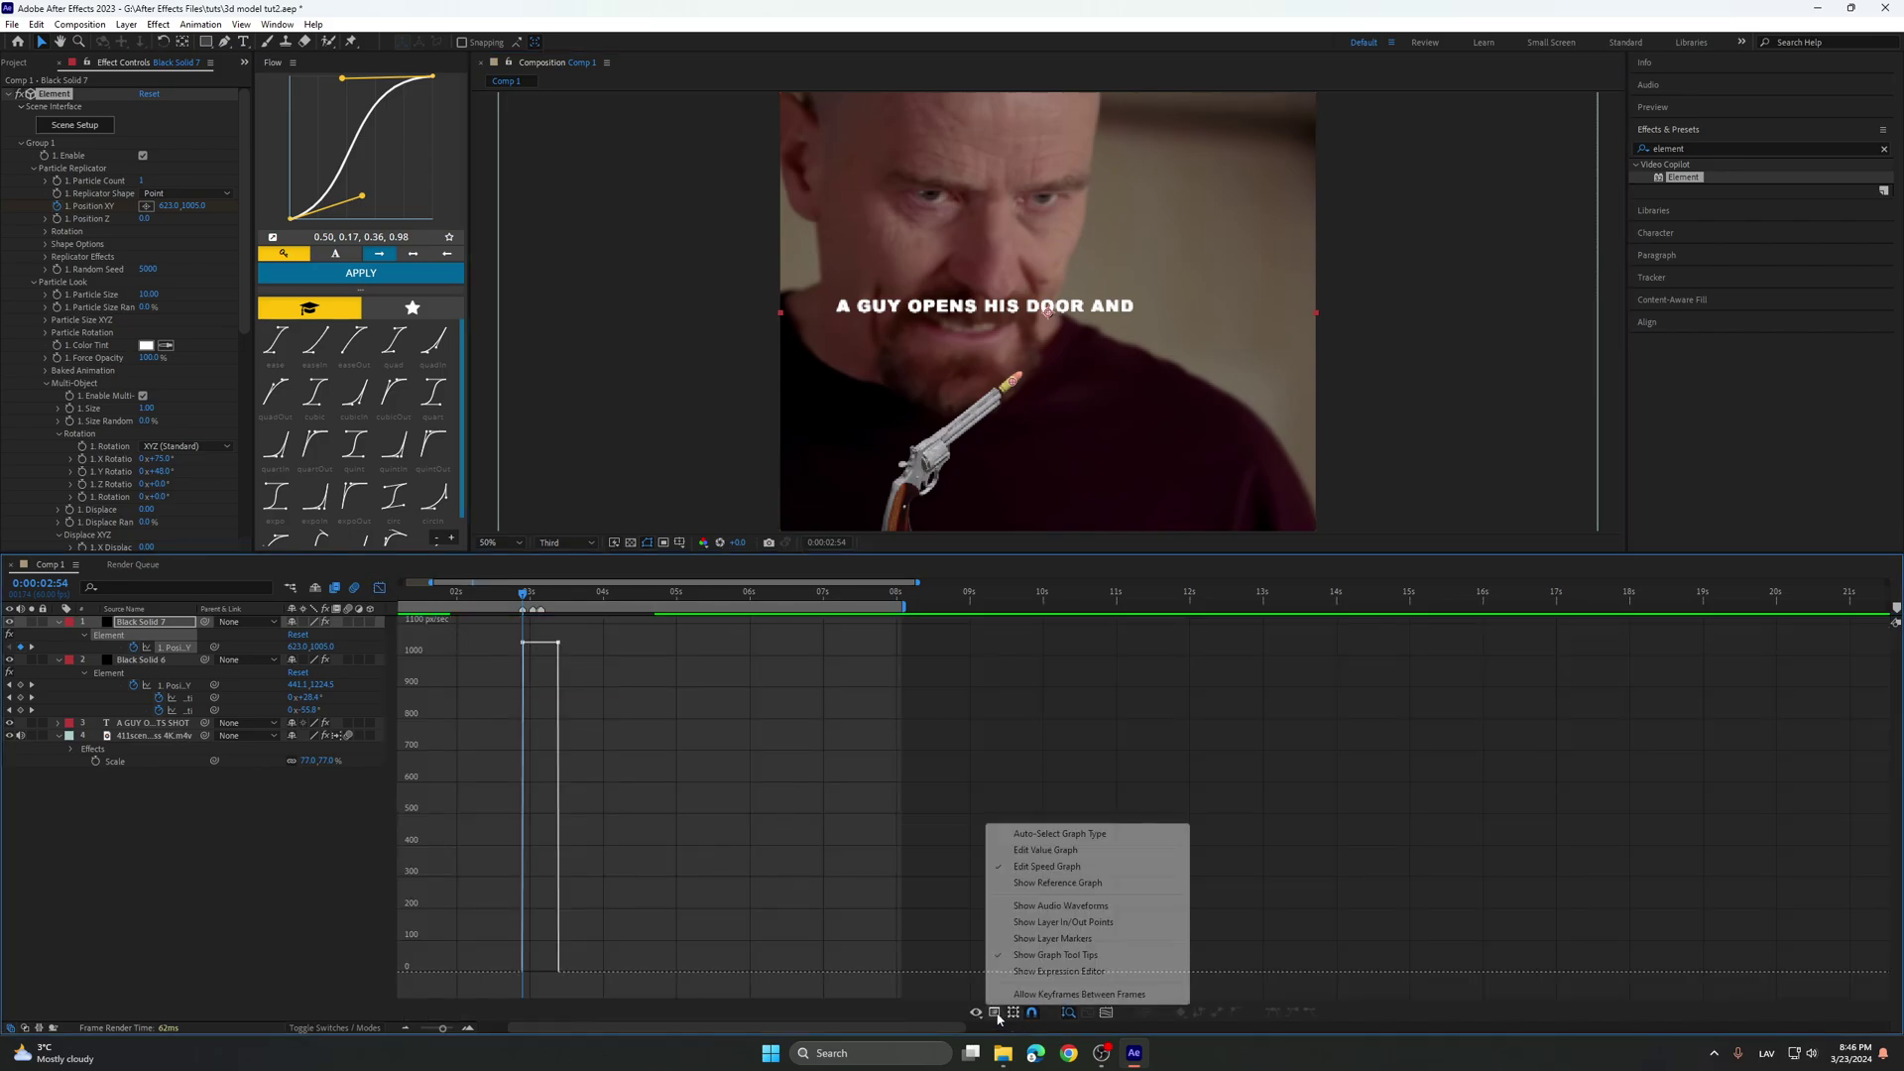
click(1049, 873)
scroll(609, 737, up, 2)
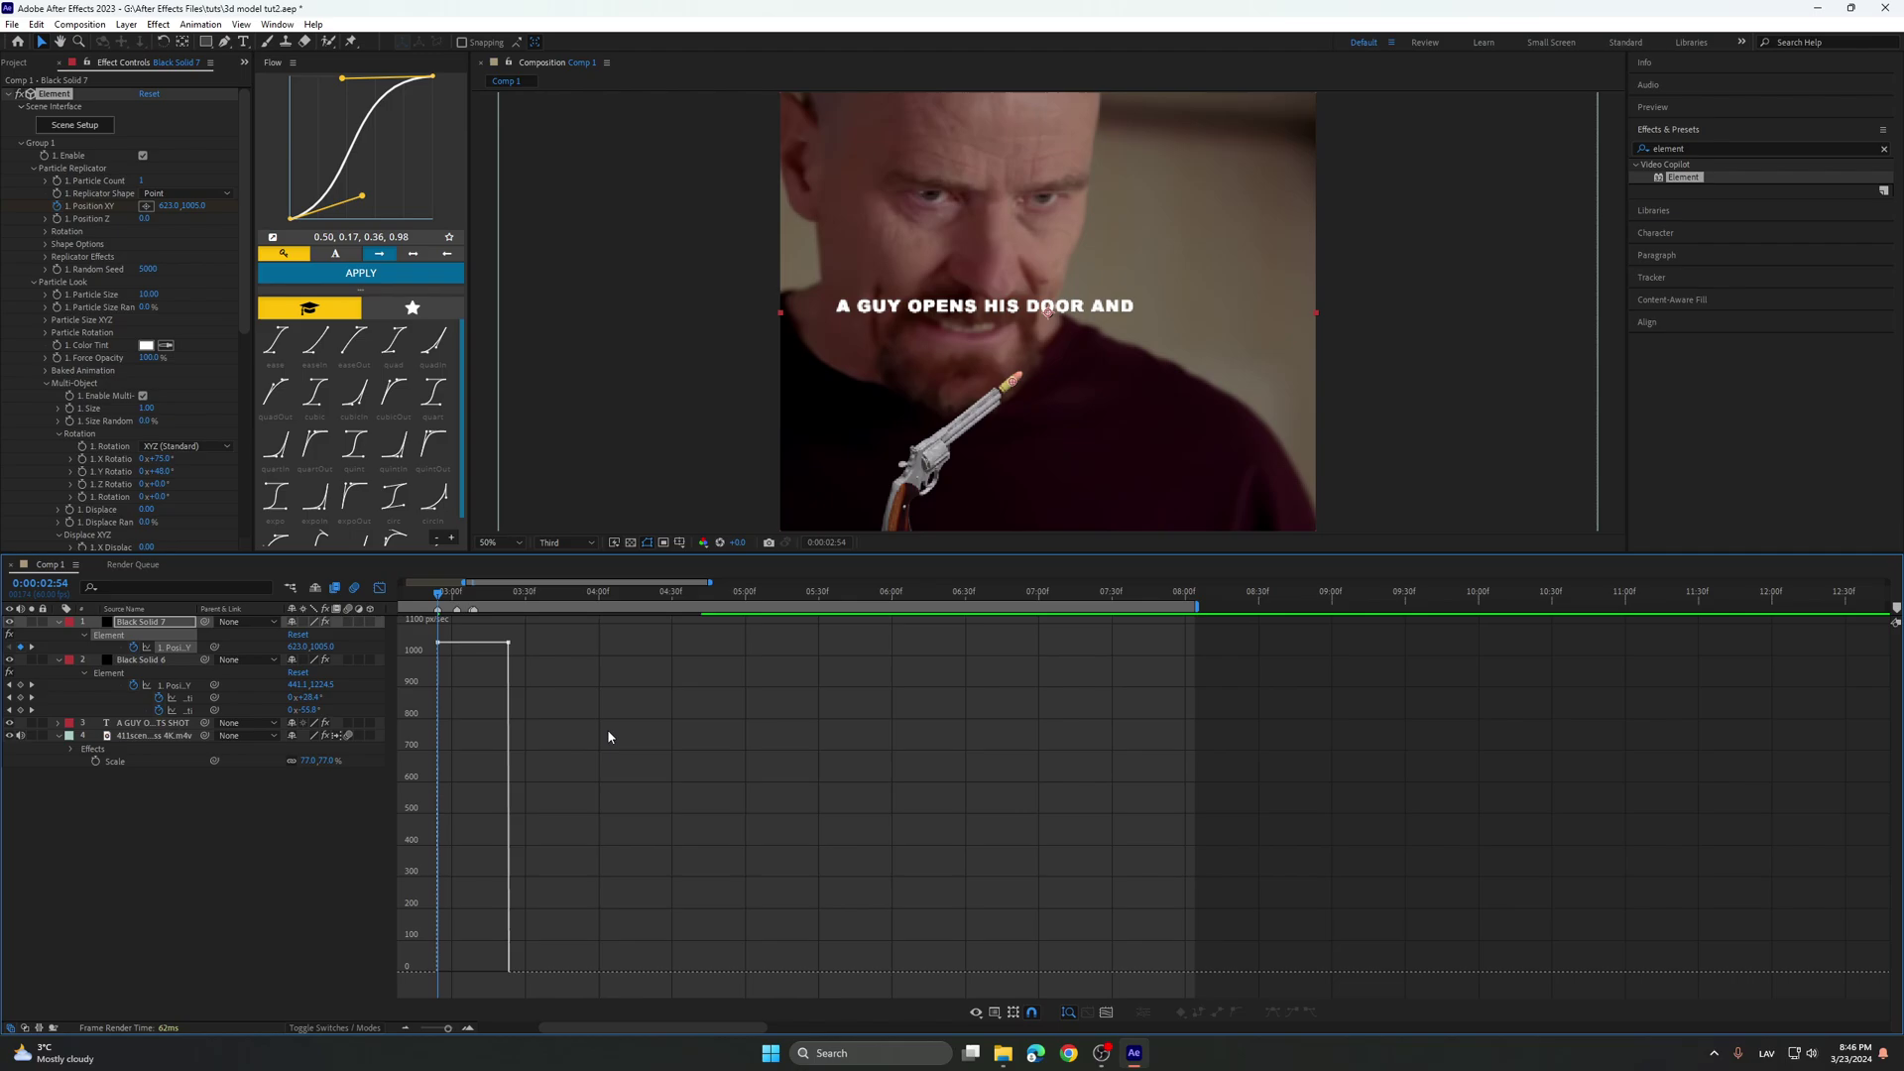
scroll(437, 646, down, 2)
drag(424, 631, 671, 973)
key(F9)
scroll(504, 922, up, 2)
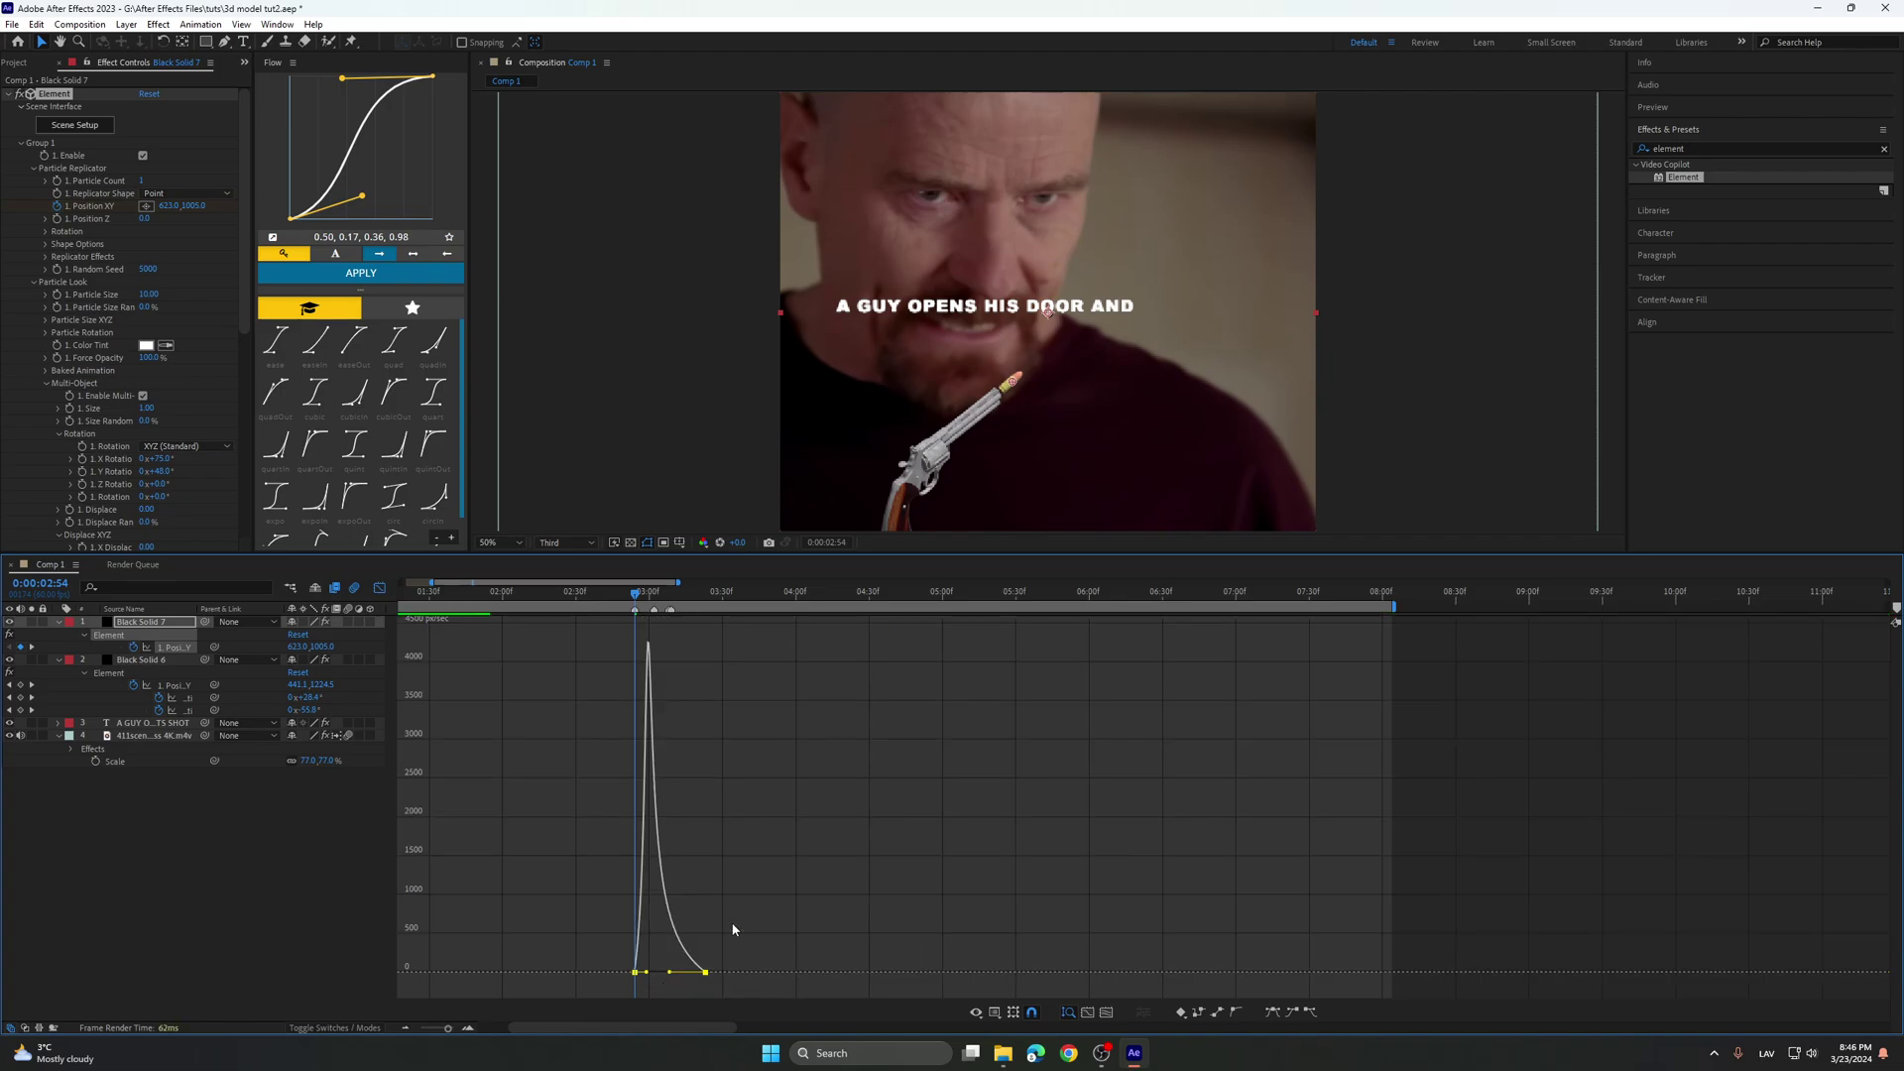
click(381, 589)
Shift the bullet's two position keyframes later so the second falls at 0:00:03:30, and preview the shot.
scroll(696, 680, down, 3)
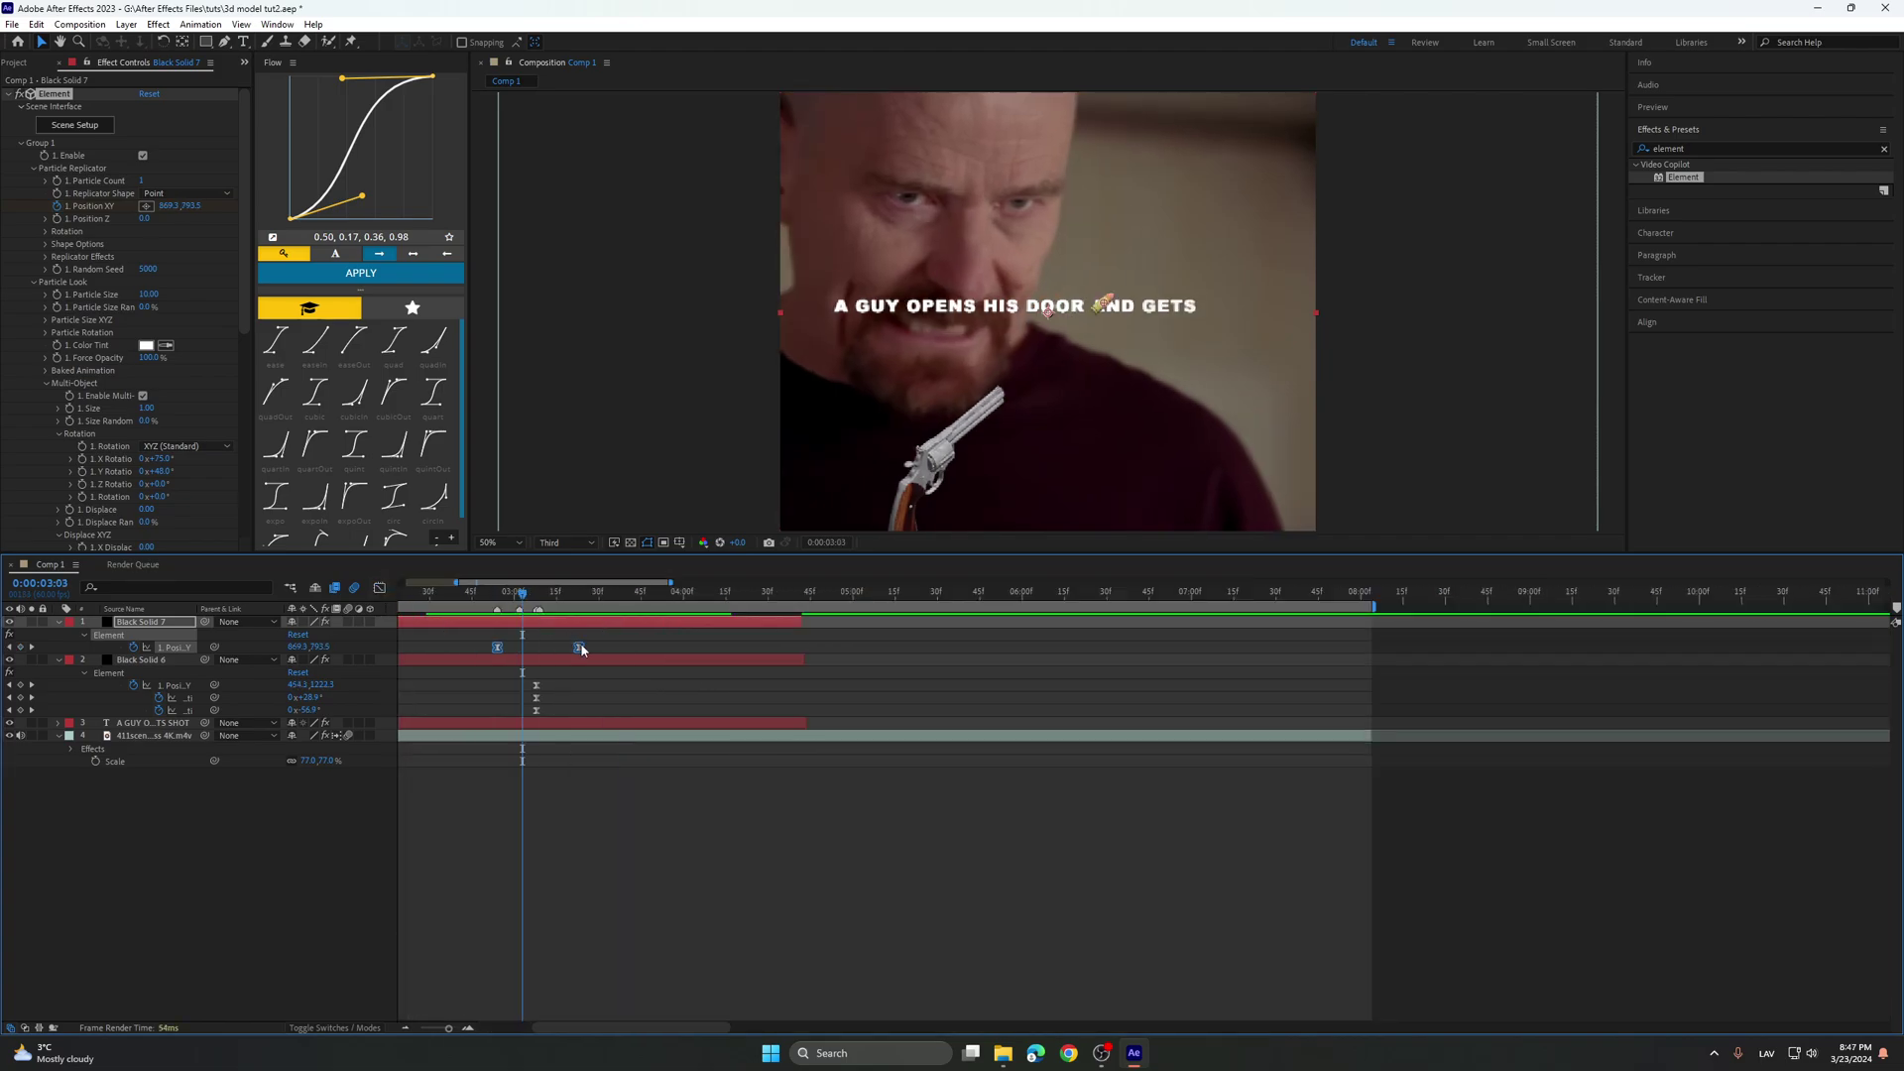
drag(577, 650, 572, 652)
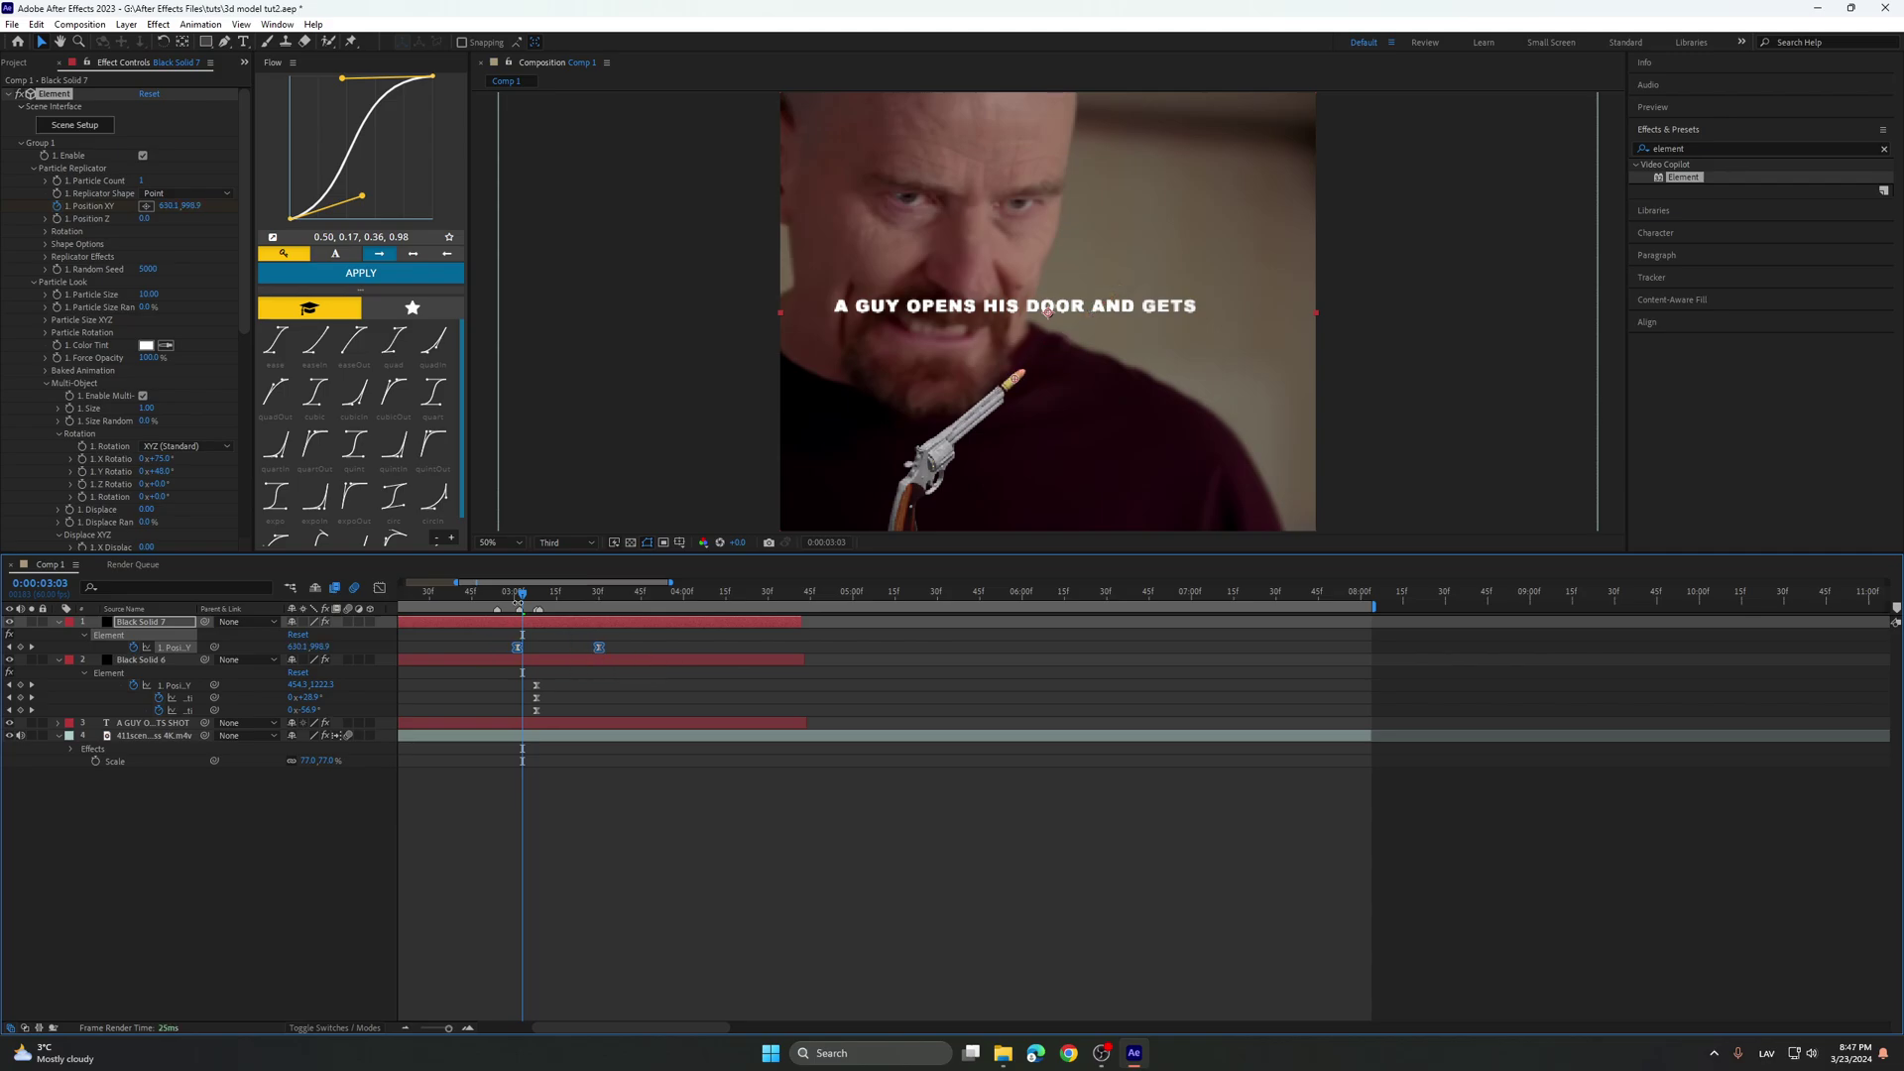
mouse_move(523, 594)
mouse_down()
mouse_move(551, 610)
mouse_move(521, 601)
mouse_up()
scroll(531, 612, down, 2)
key(space)
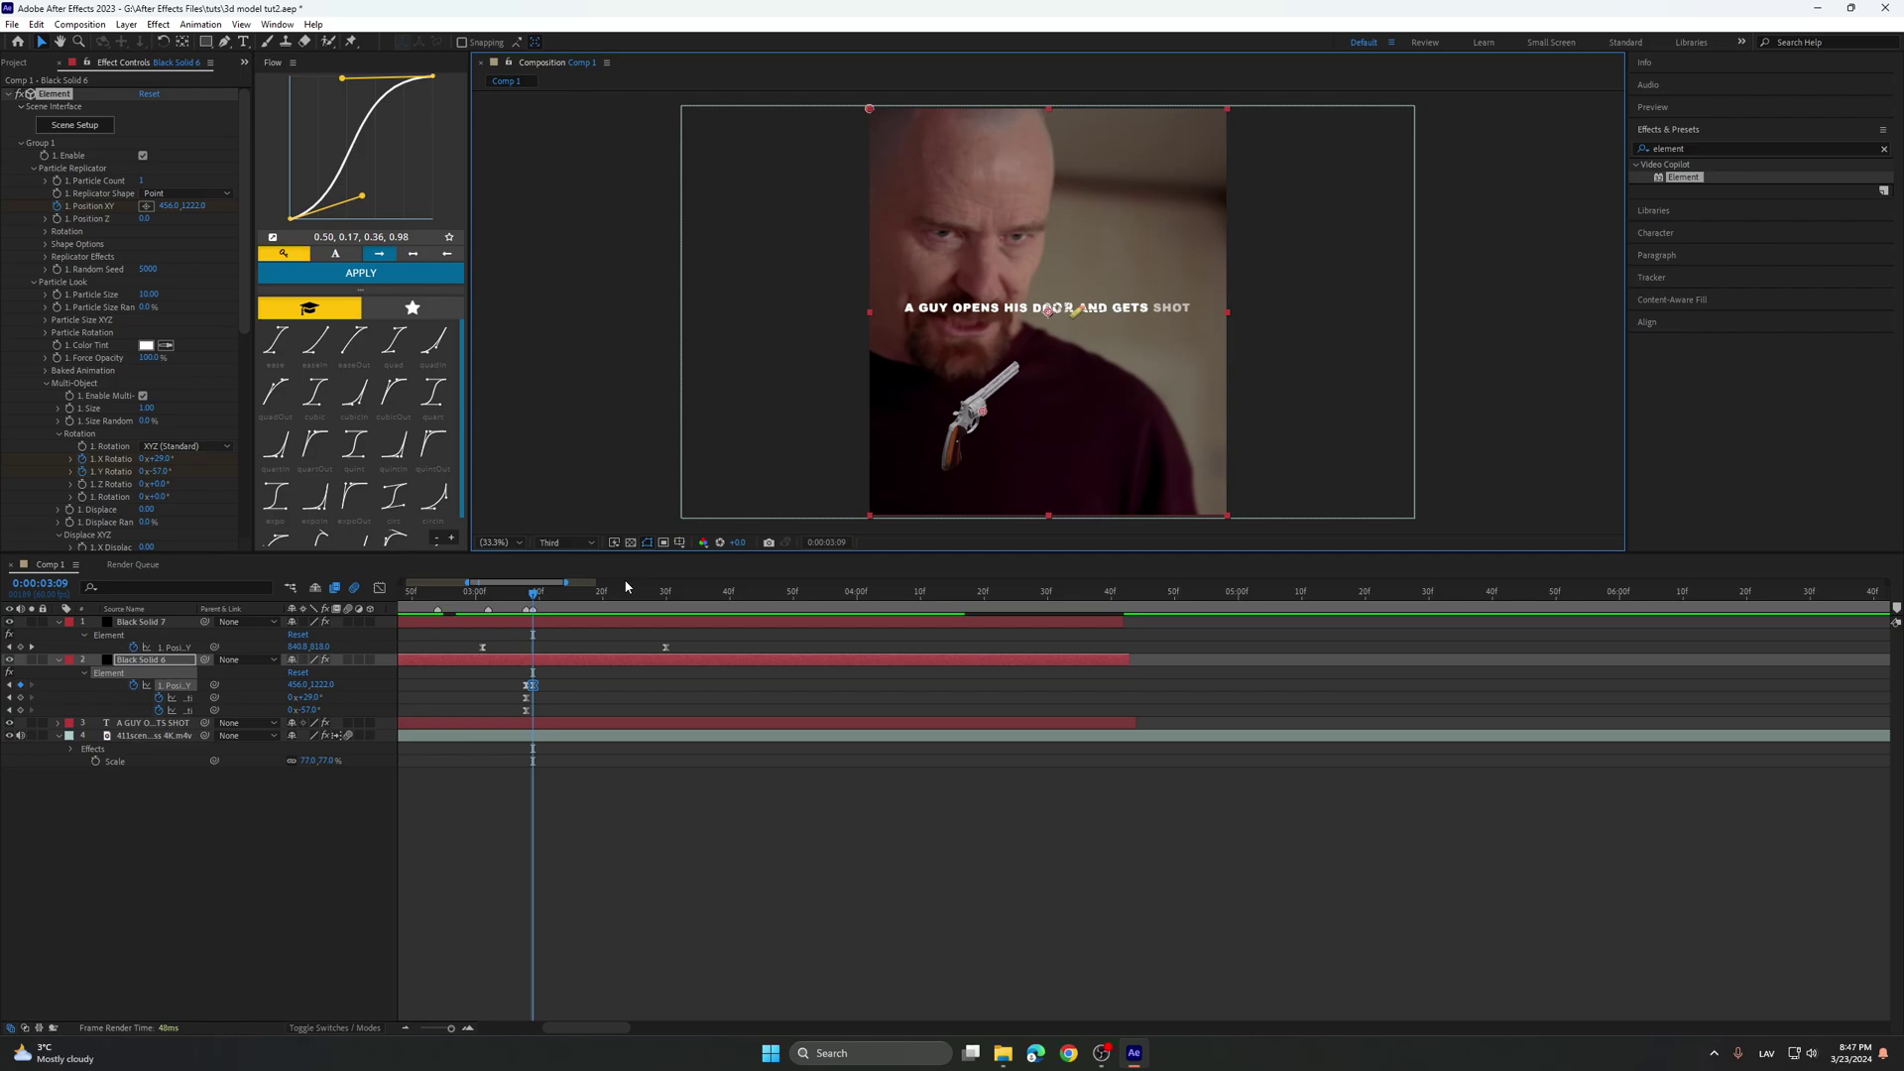
At 0:00:03:30, keyframe the gun's Position XY below the frame at 1176, 1923, and fit the composition in view.
drag(535, 596, 664, 636)
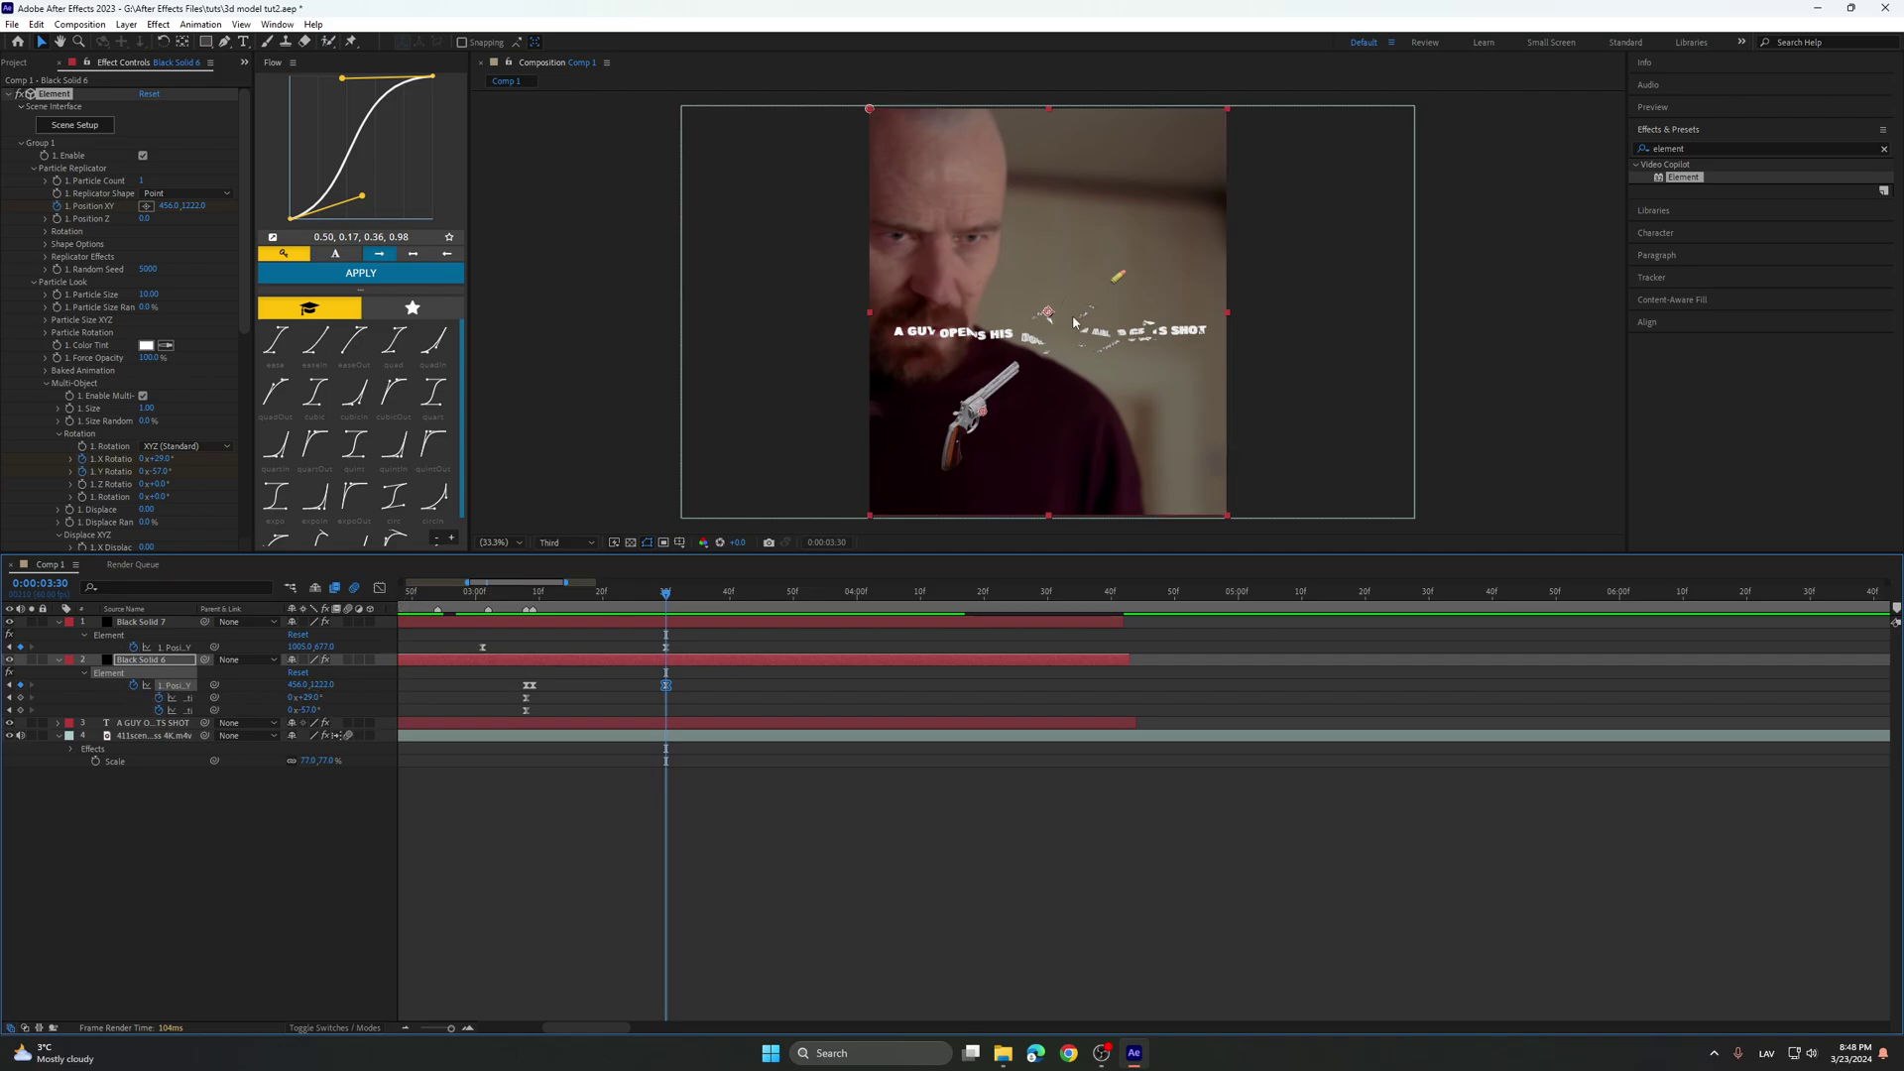
click(671, 671)
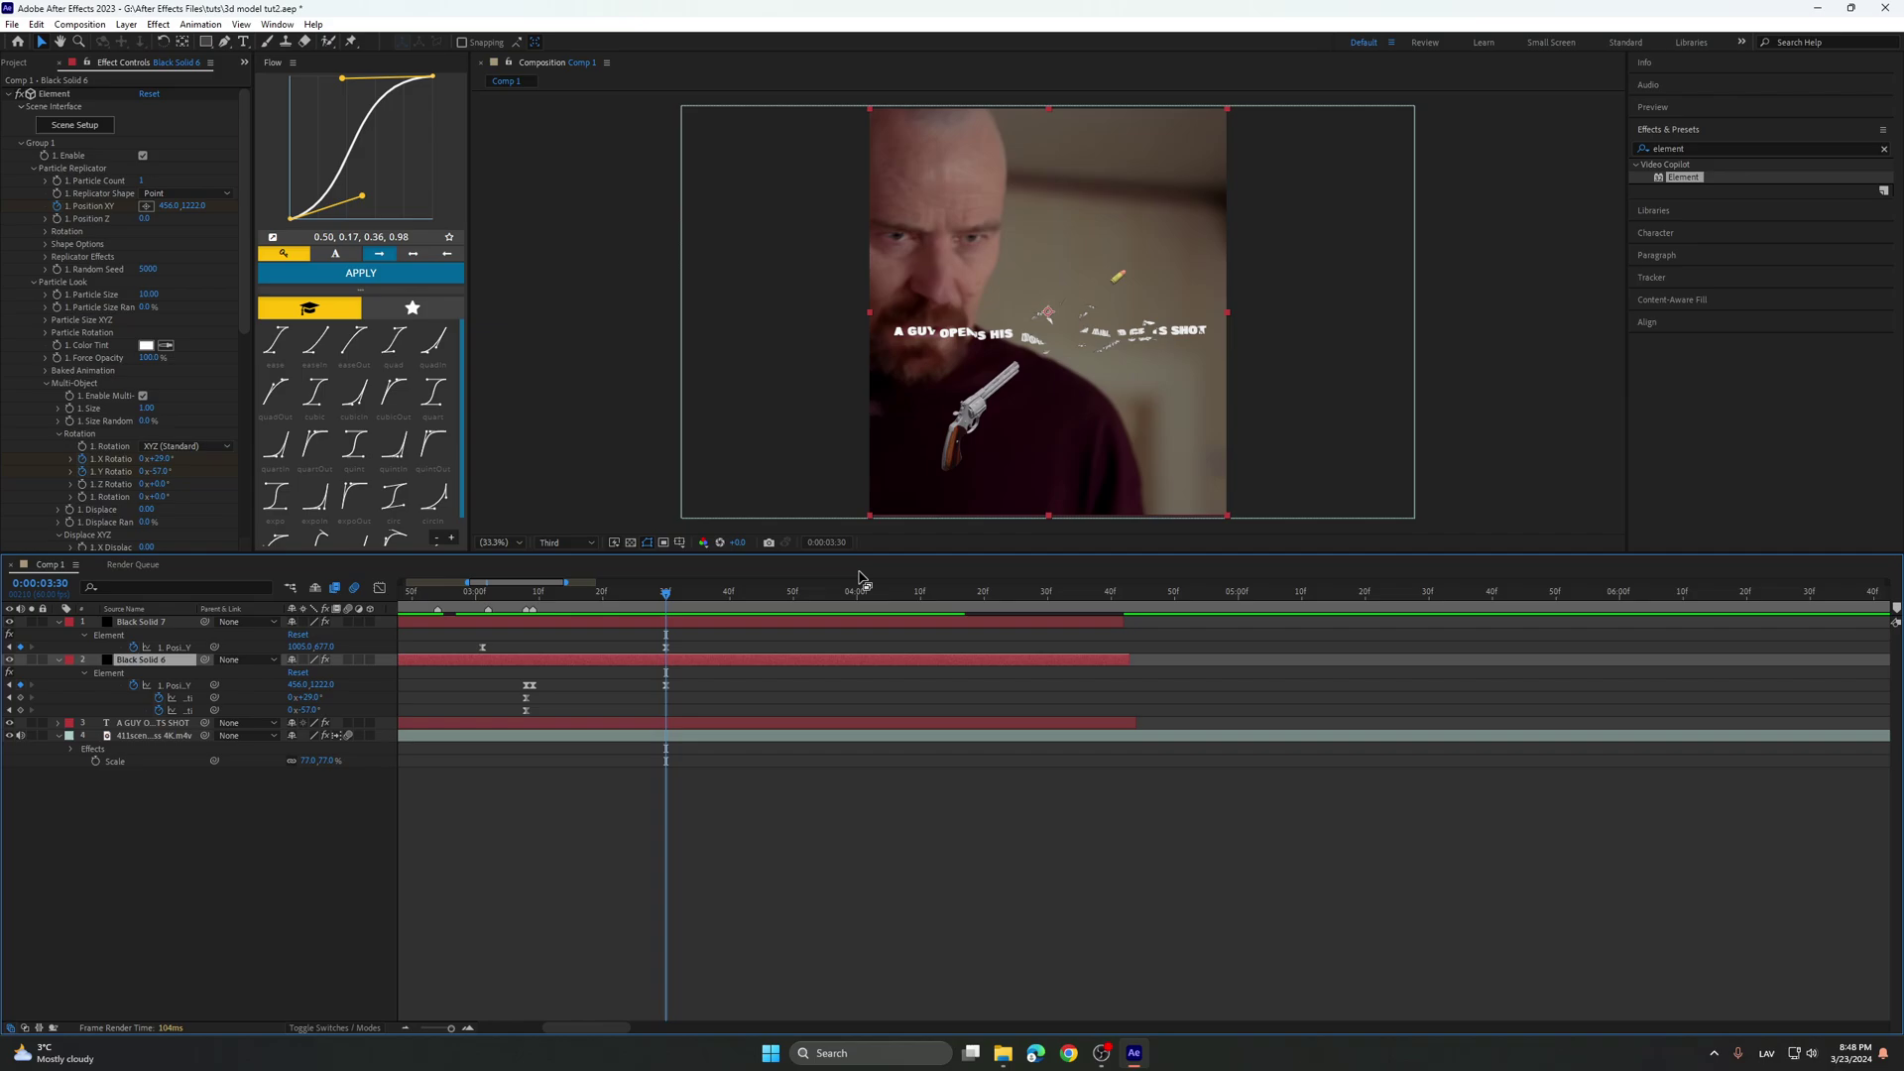
click(666, 685)
click(146, 205)
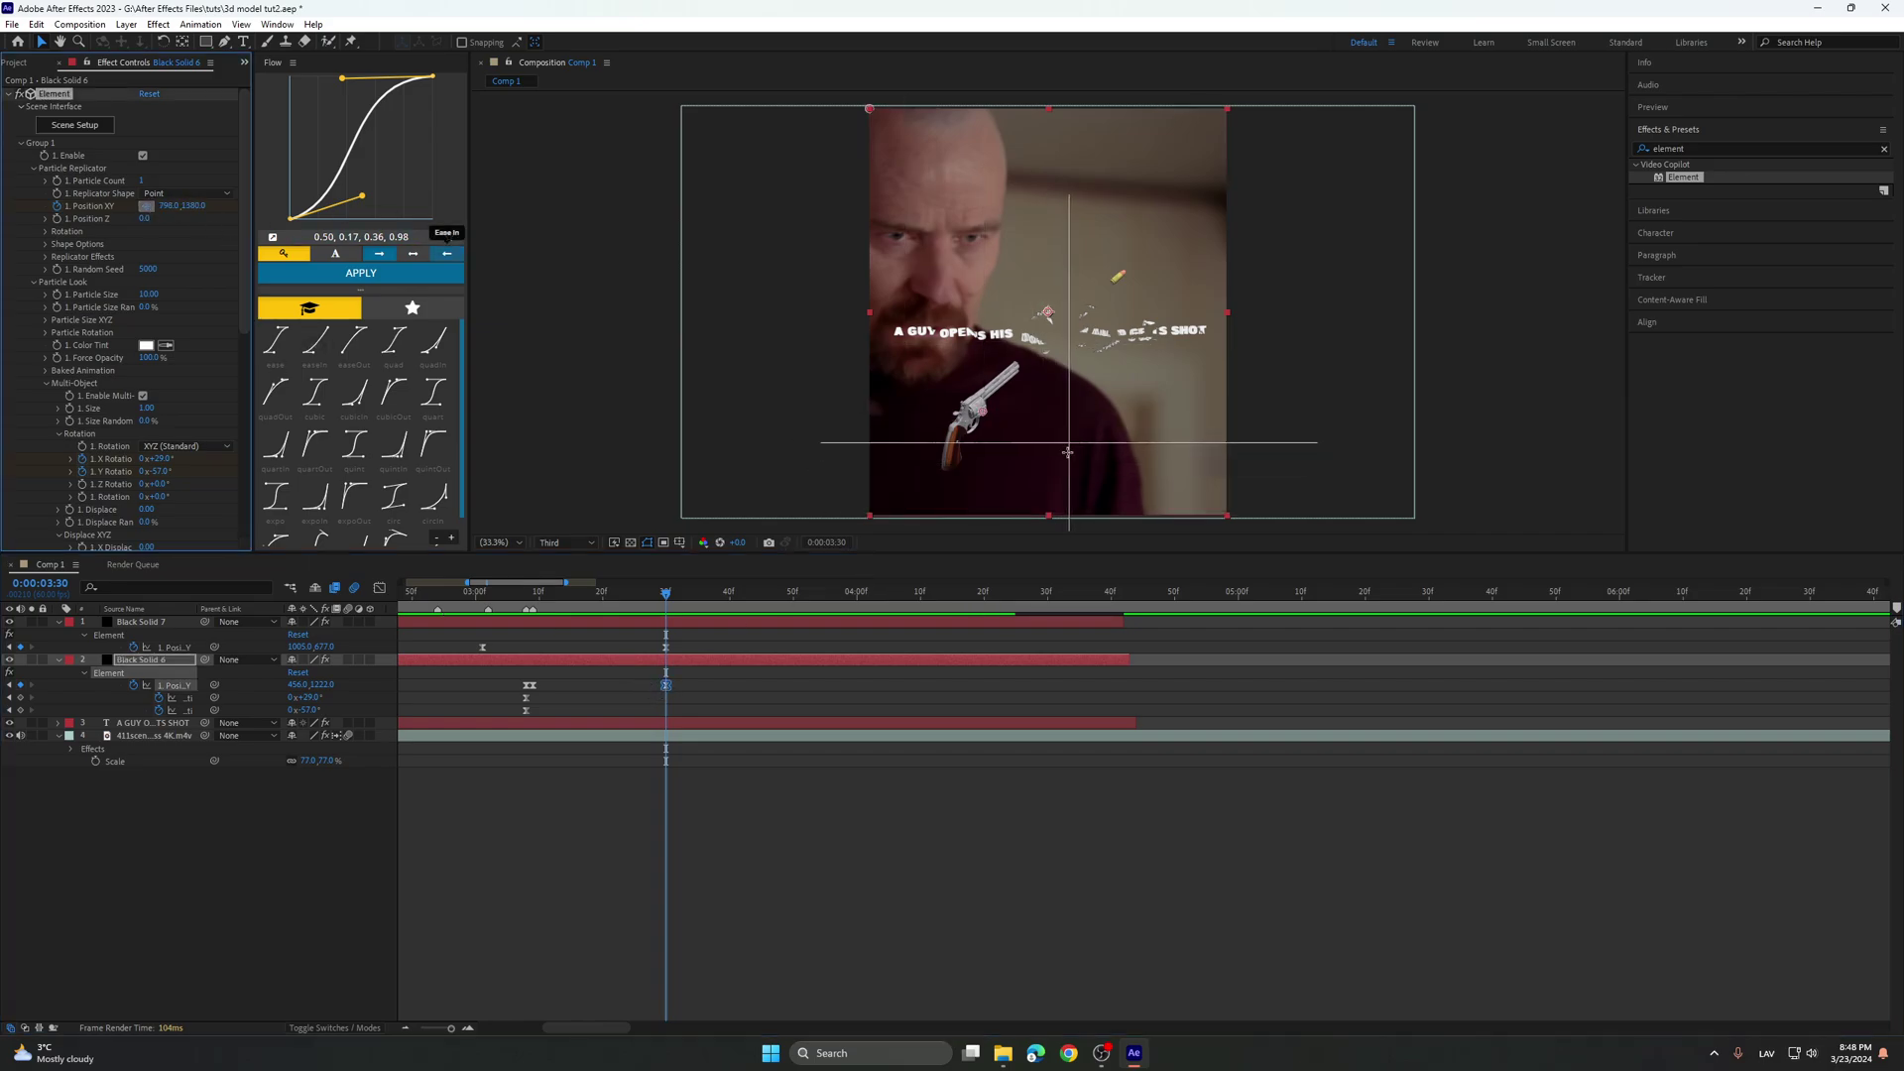
click(1125, 529)
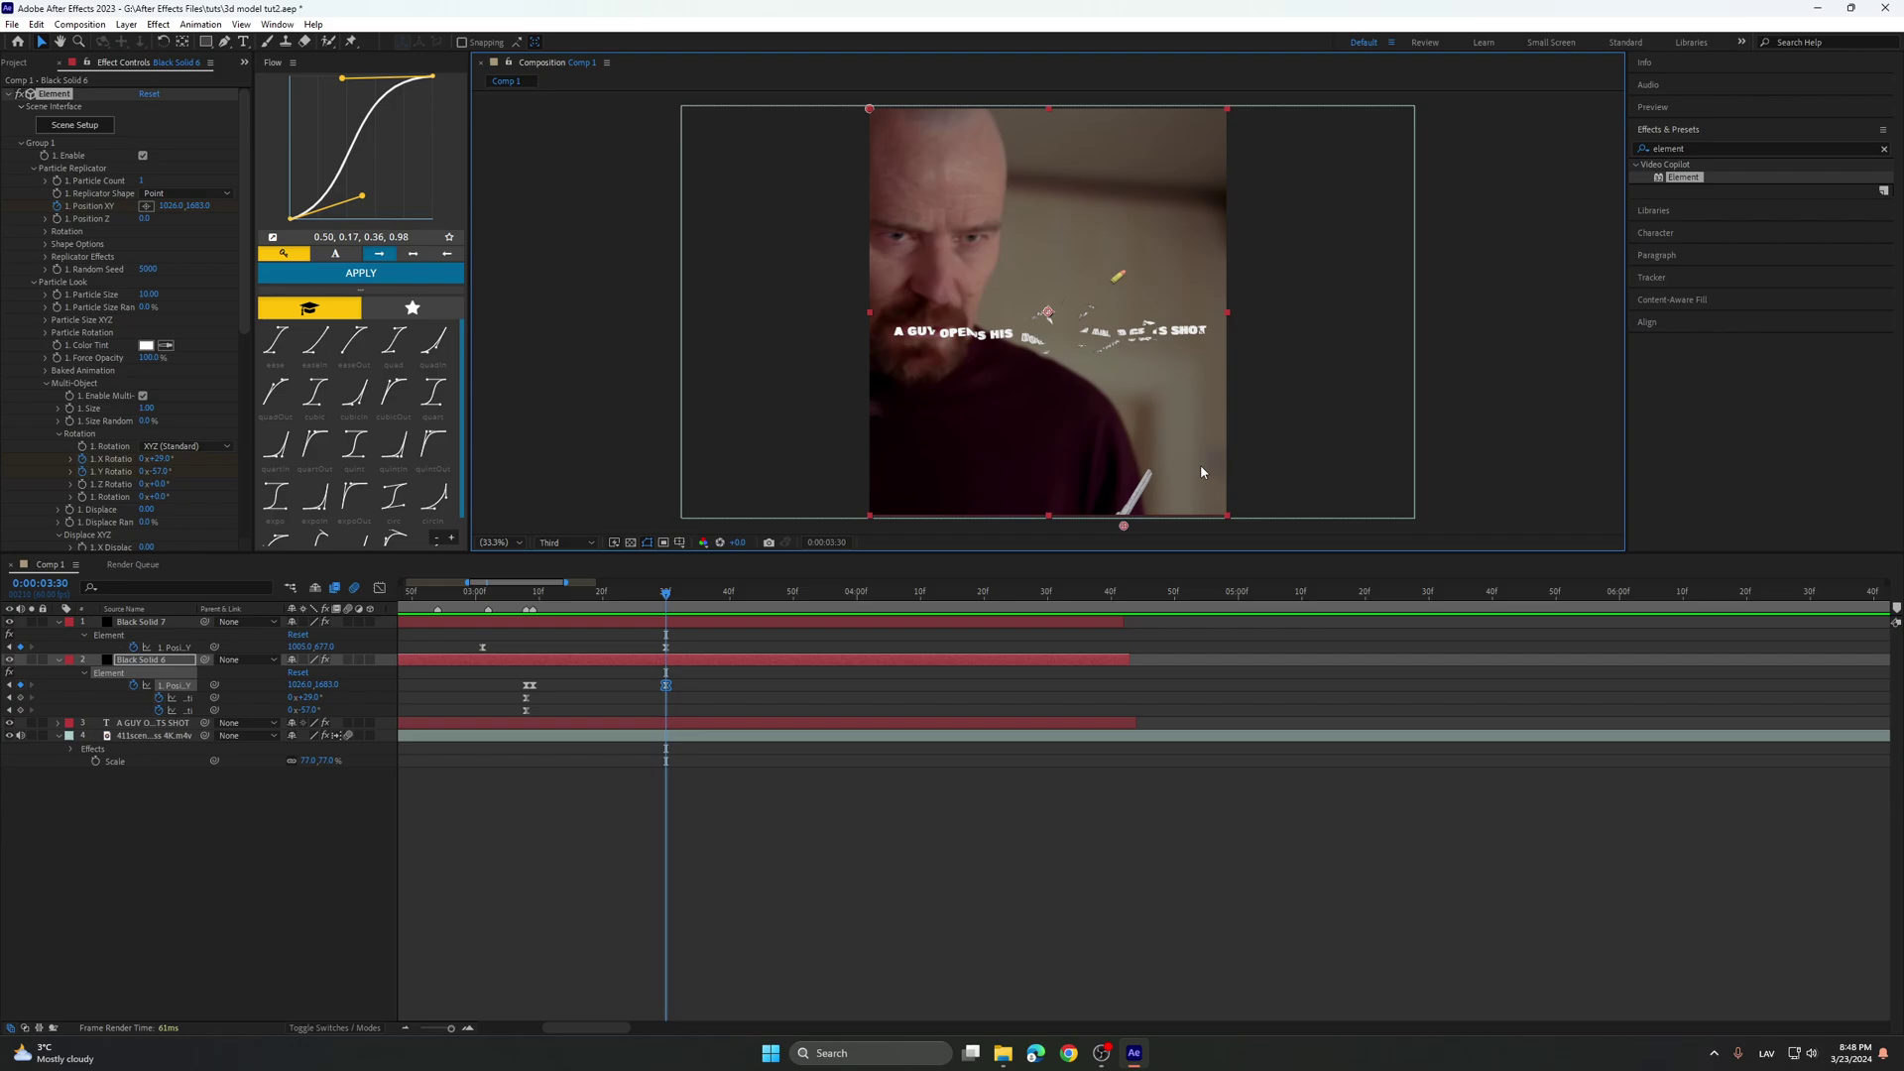
key(comma)
drag(1087, 425, 1104, 449)
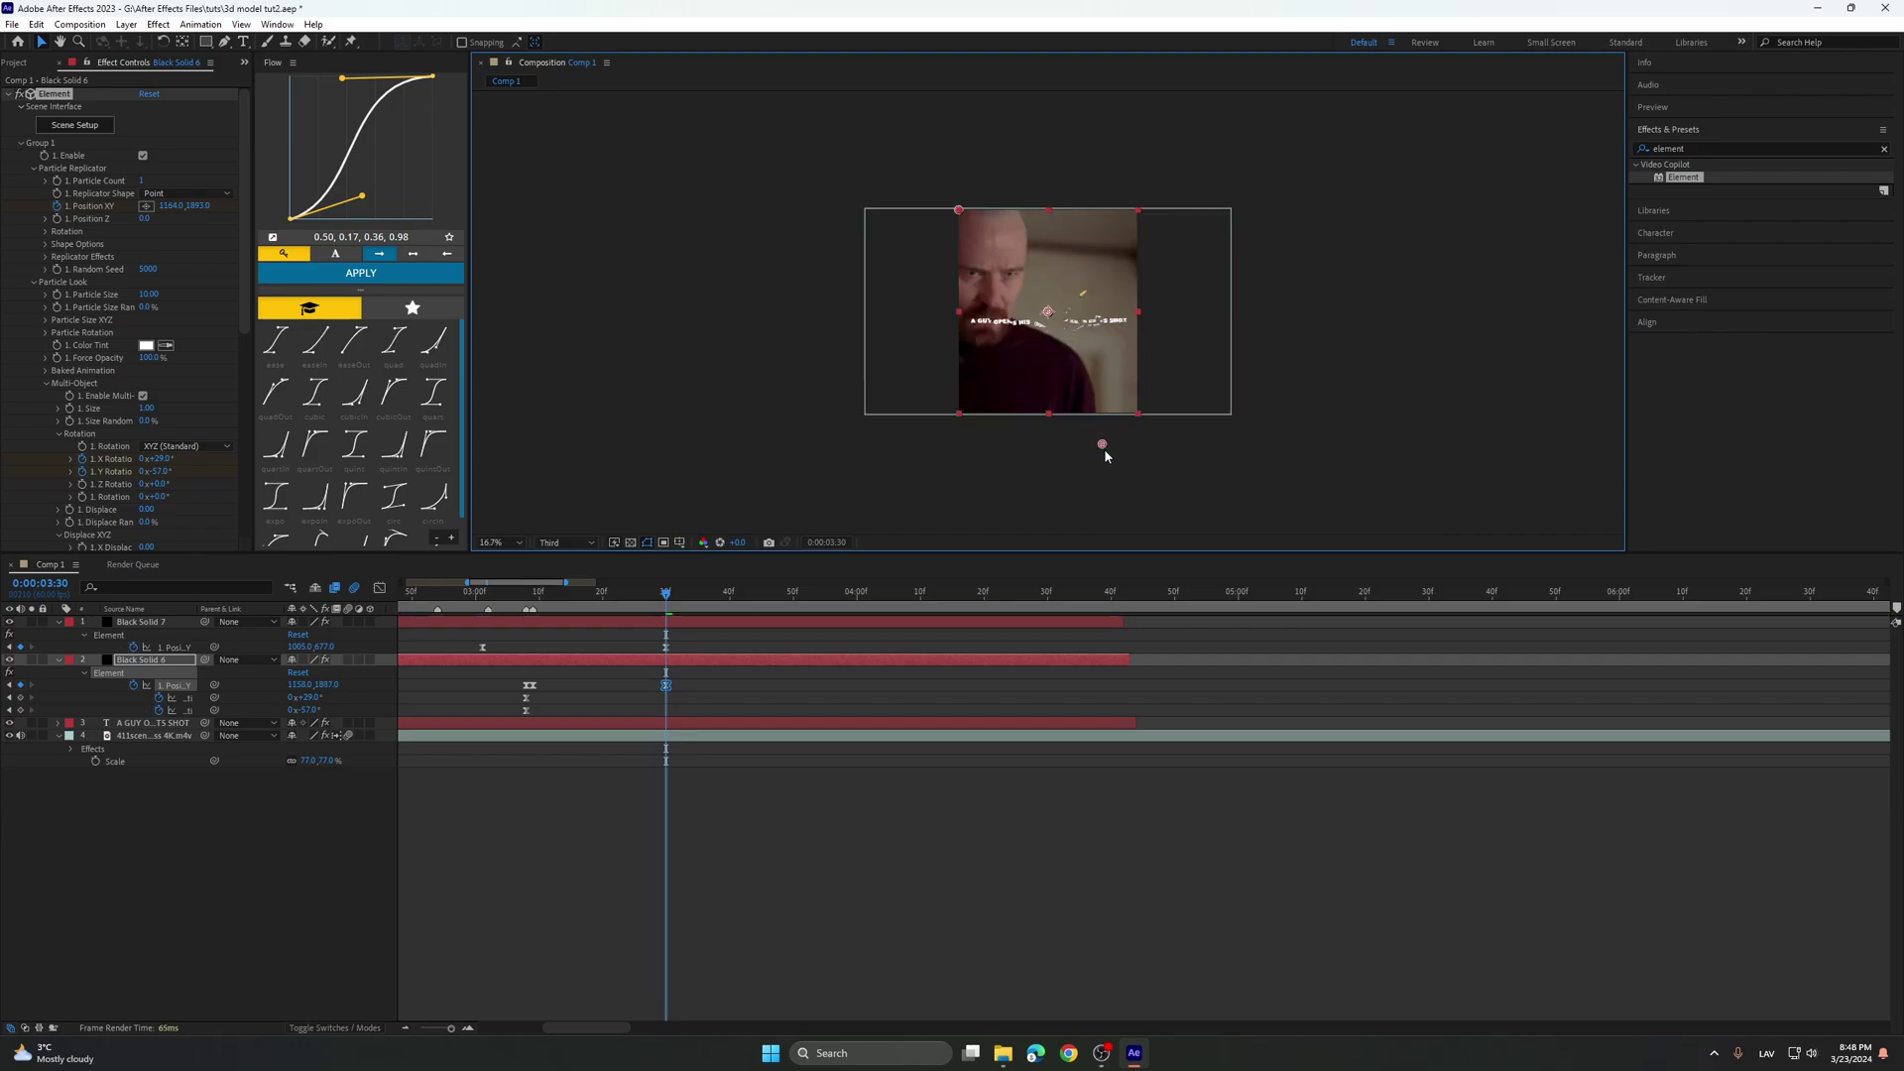
click(500, 543)
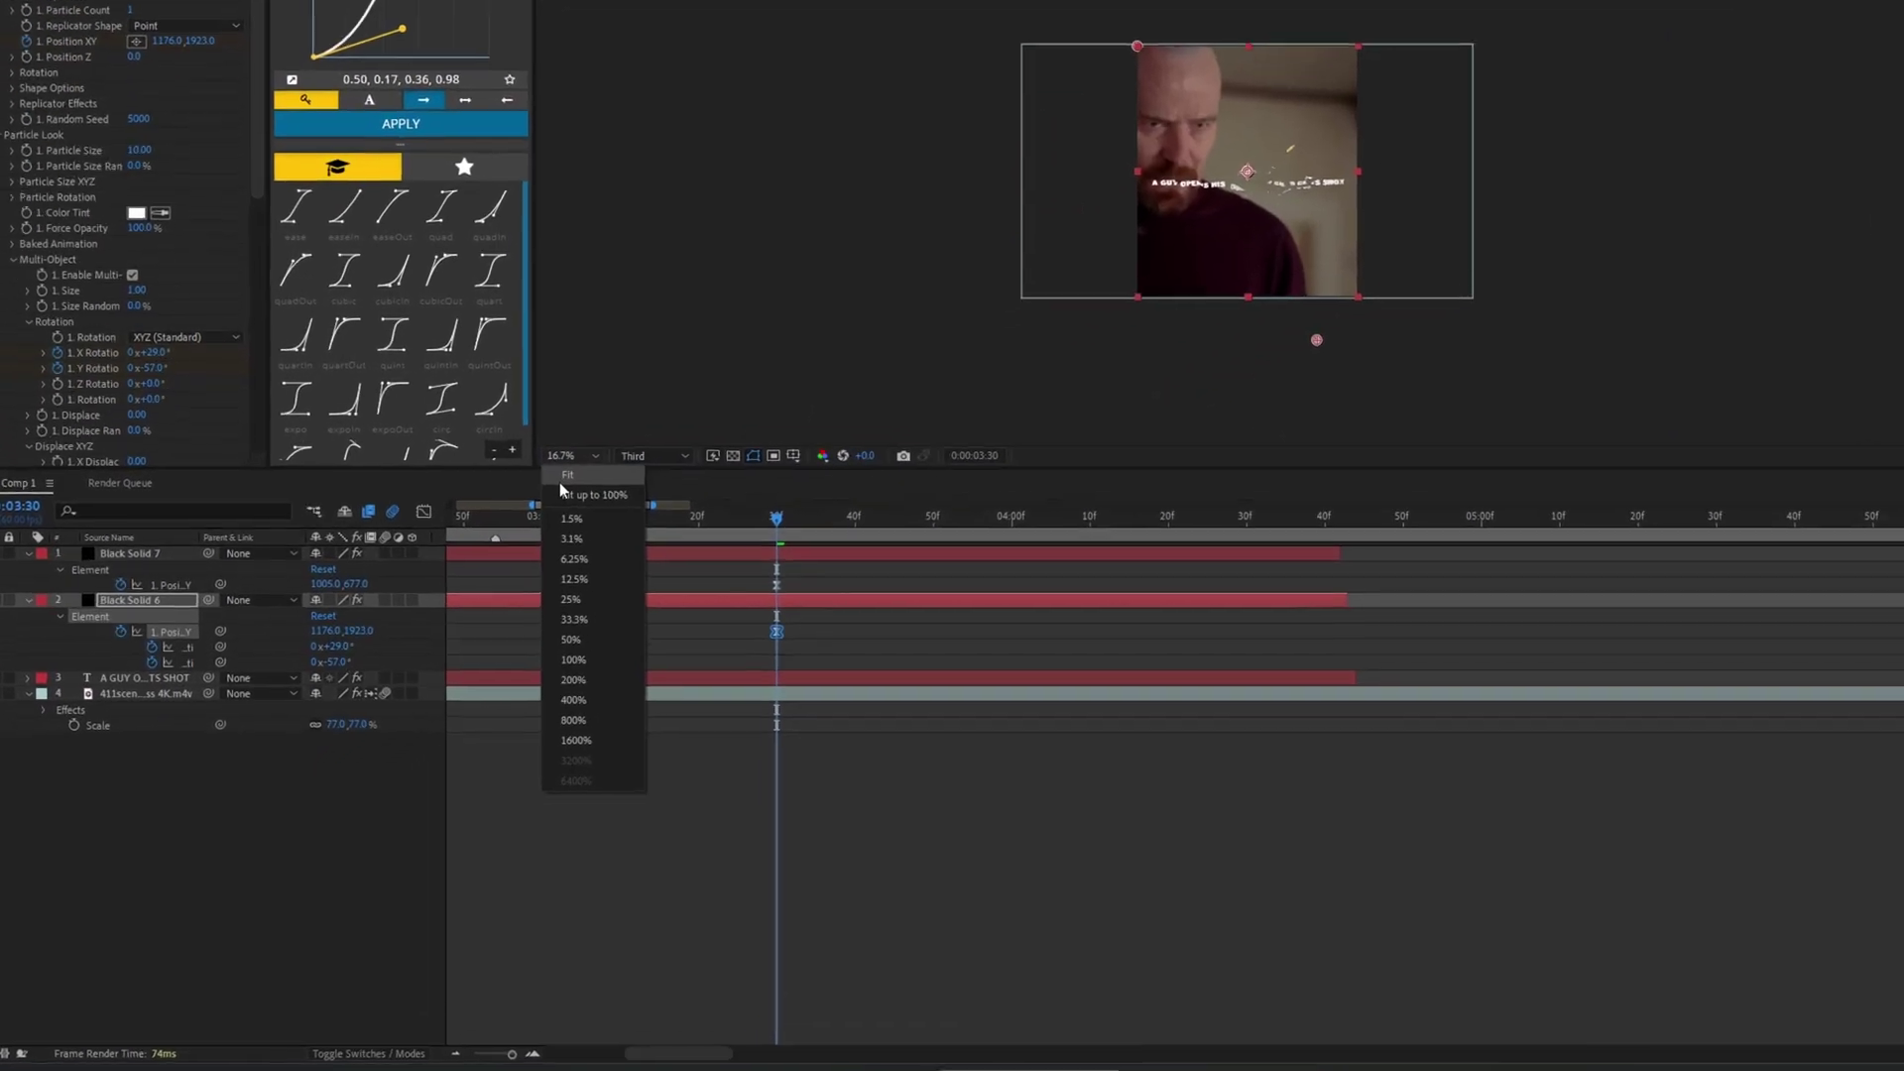
click(490, 561)
Shape the speed graph of the gun's exit position keyframes so it starts slowly and peaks late.
drag(698, 681, 539, 691)
drag(828, 504, 819, 504)
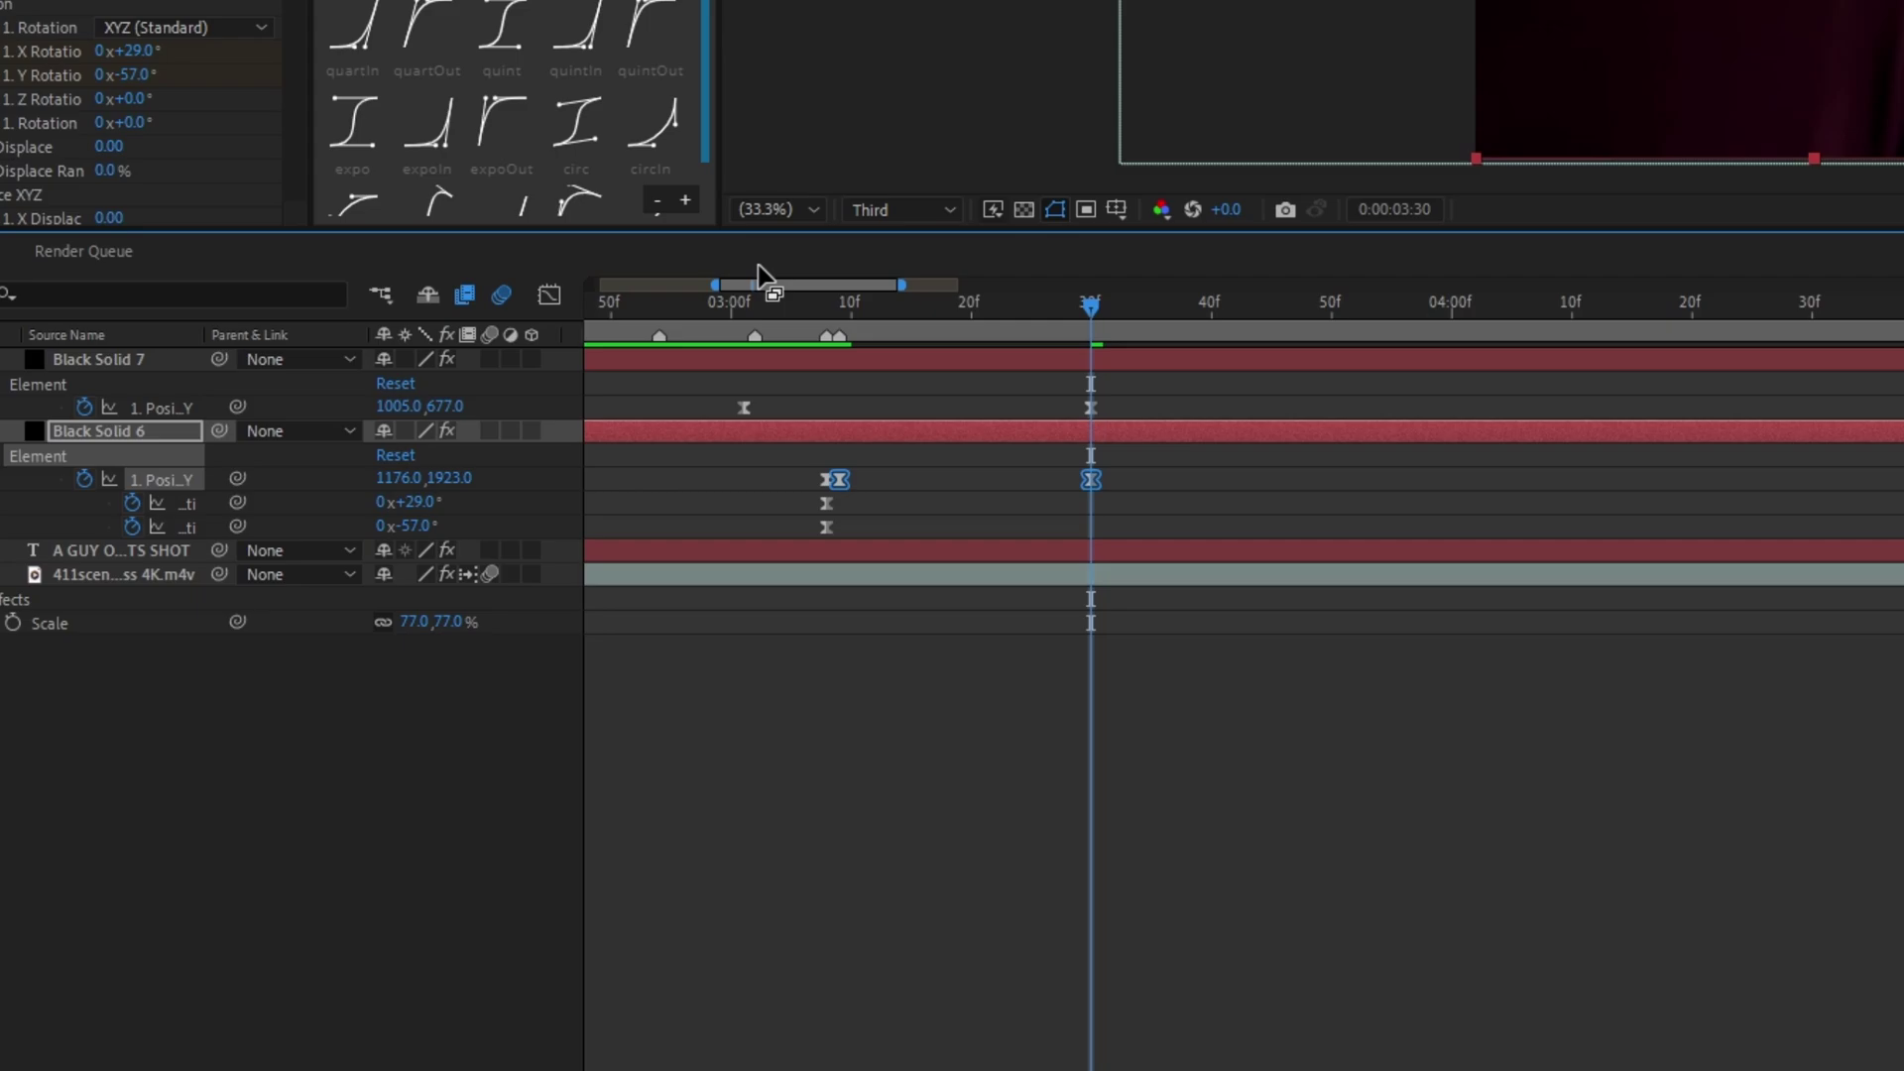
click(549, 295)
scroll(1020, 546, up, 1)
drag(1024, 688, 1359, 651)
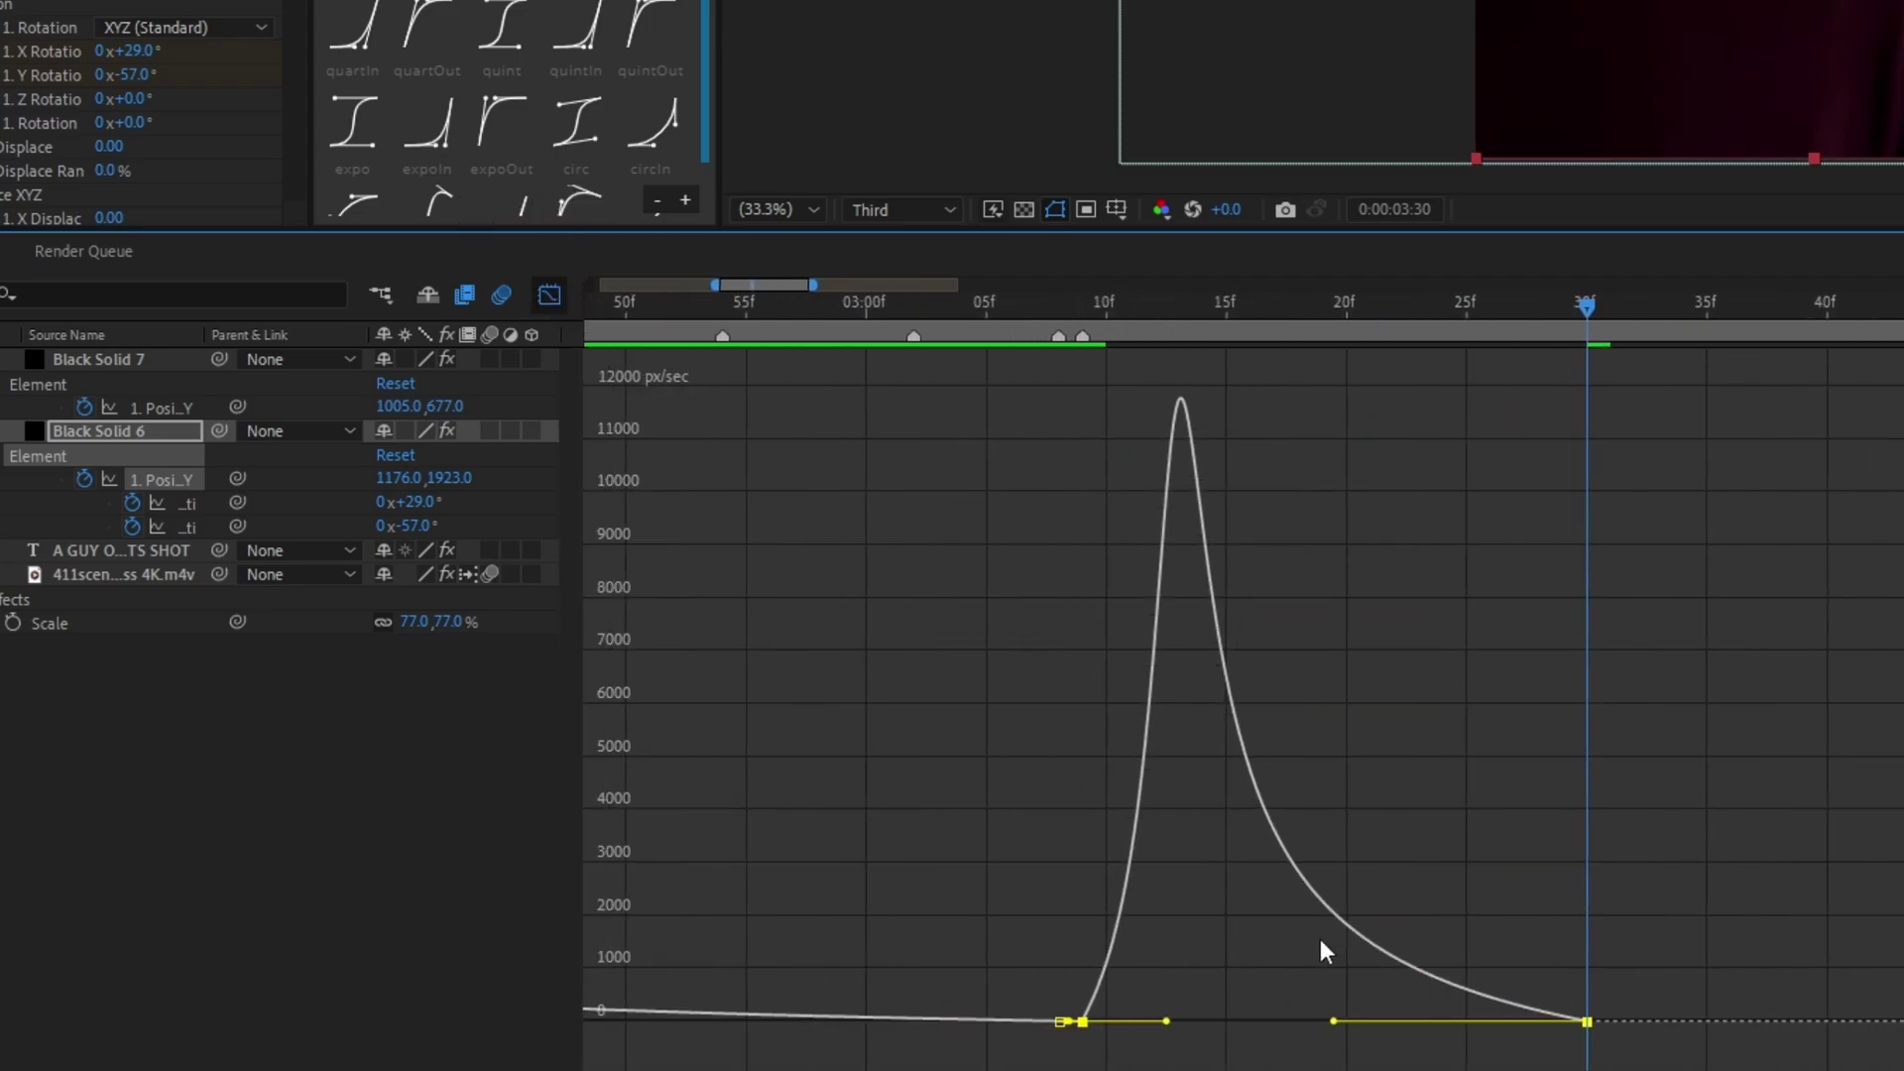
drag(881, 381, 1592, 1066)
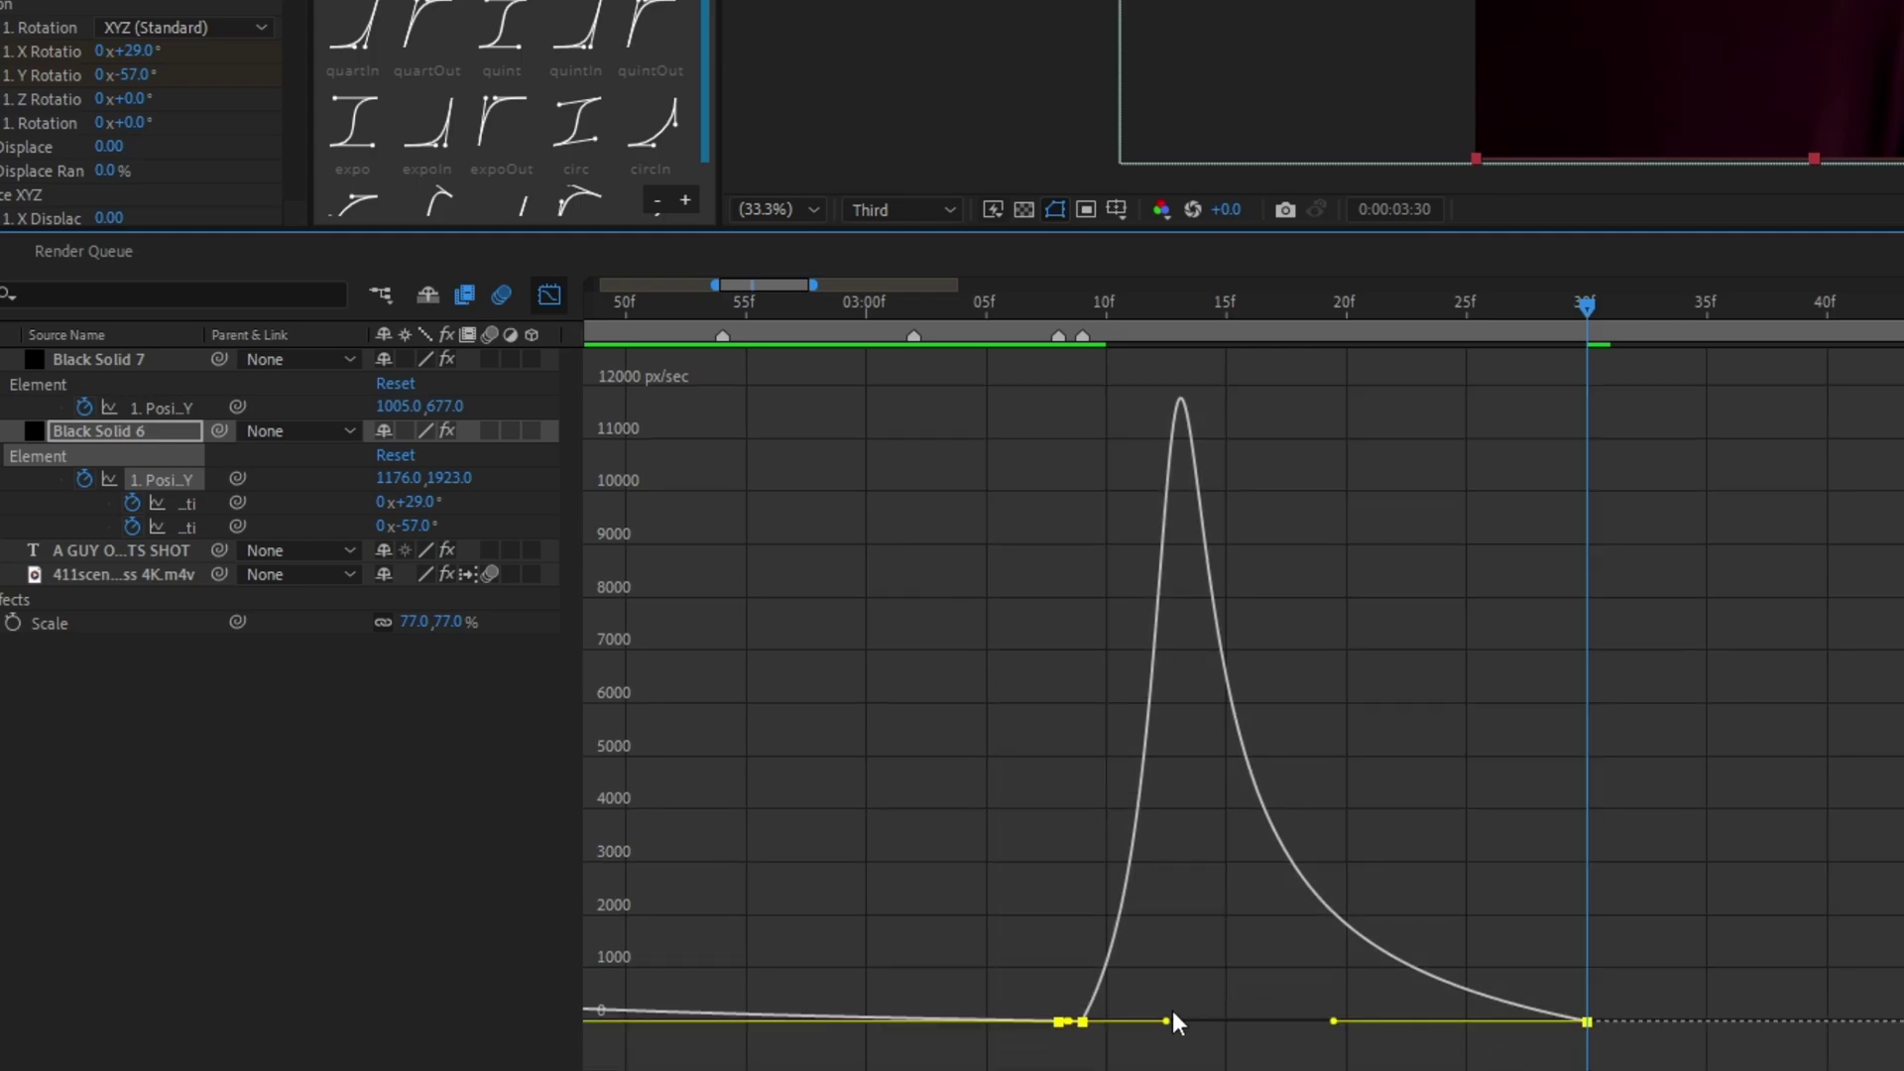
drag(1335, 1021, 1493, 1060)
drag(1168, 1022, 1247, 1066)
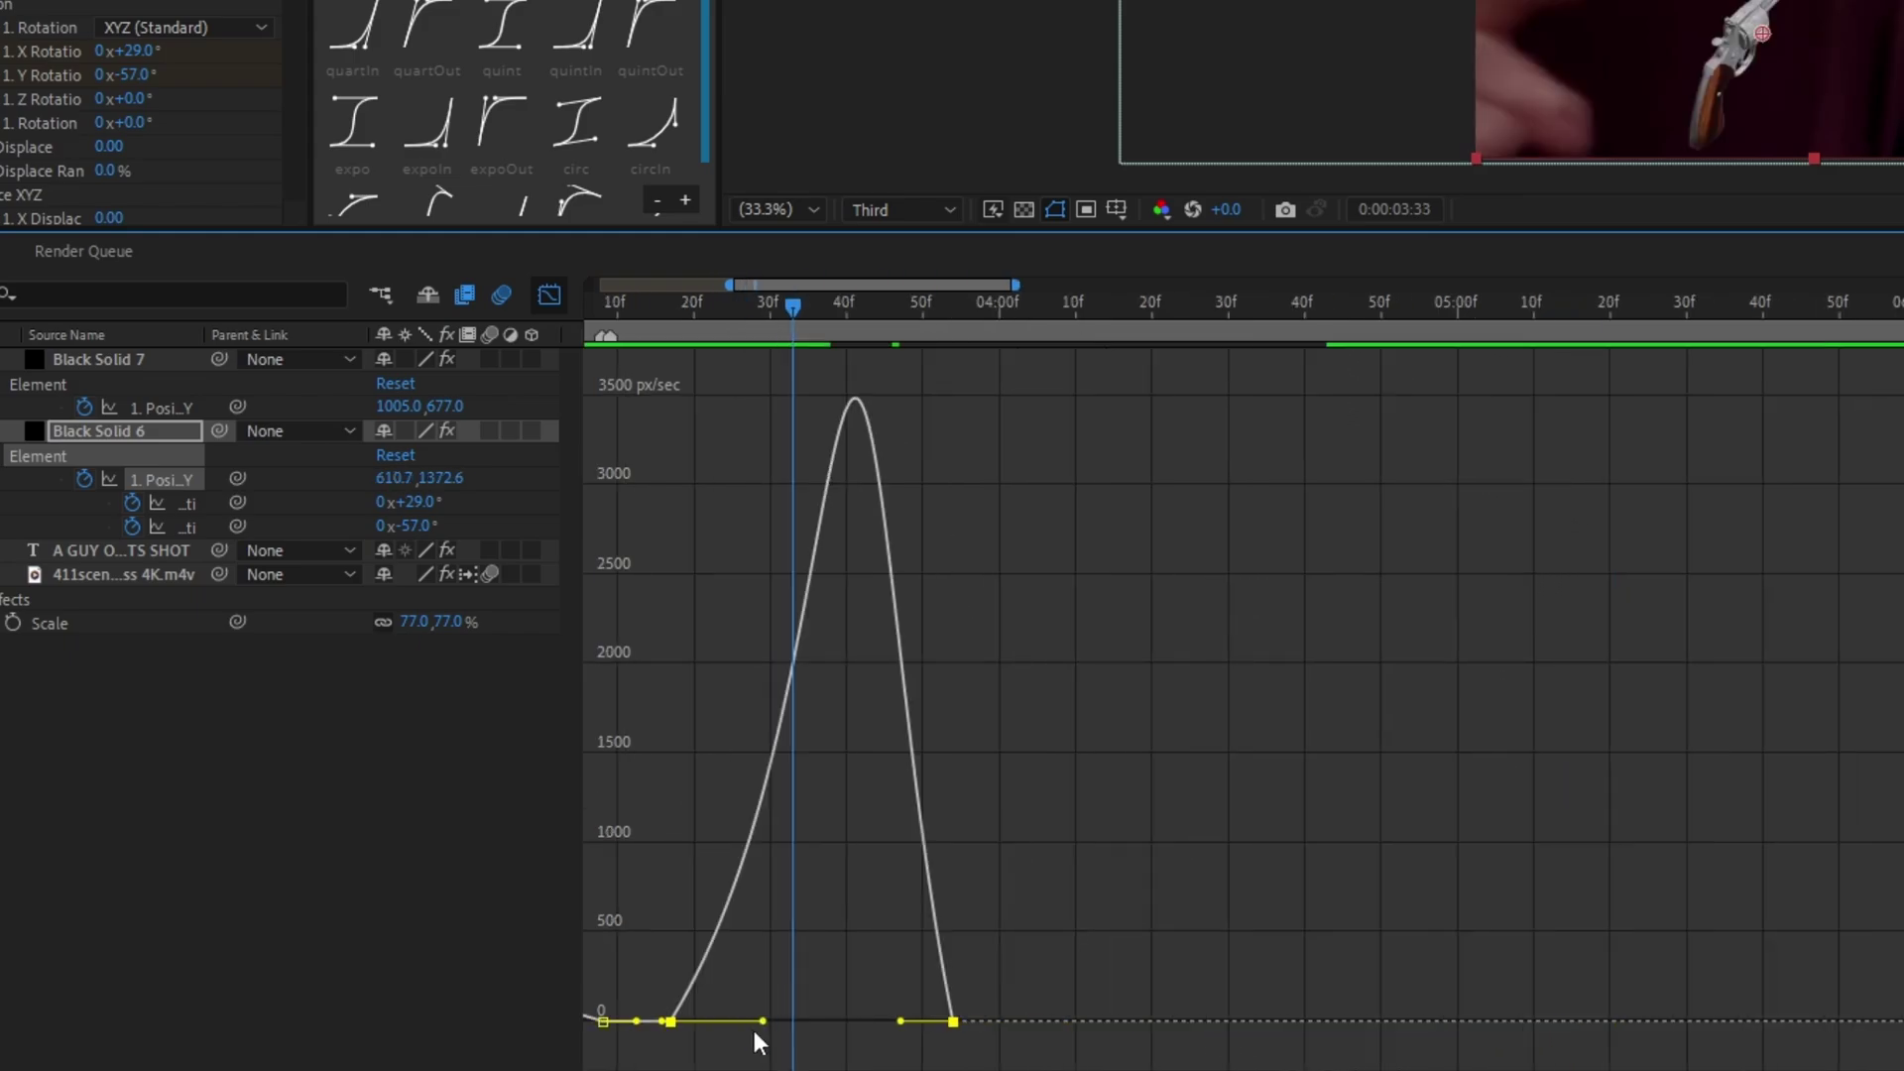
drag(763, 1023, 799, 1021)
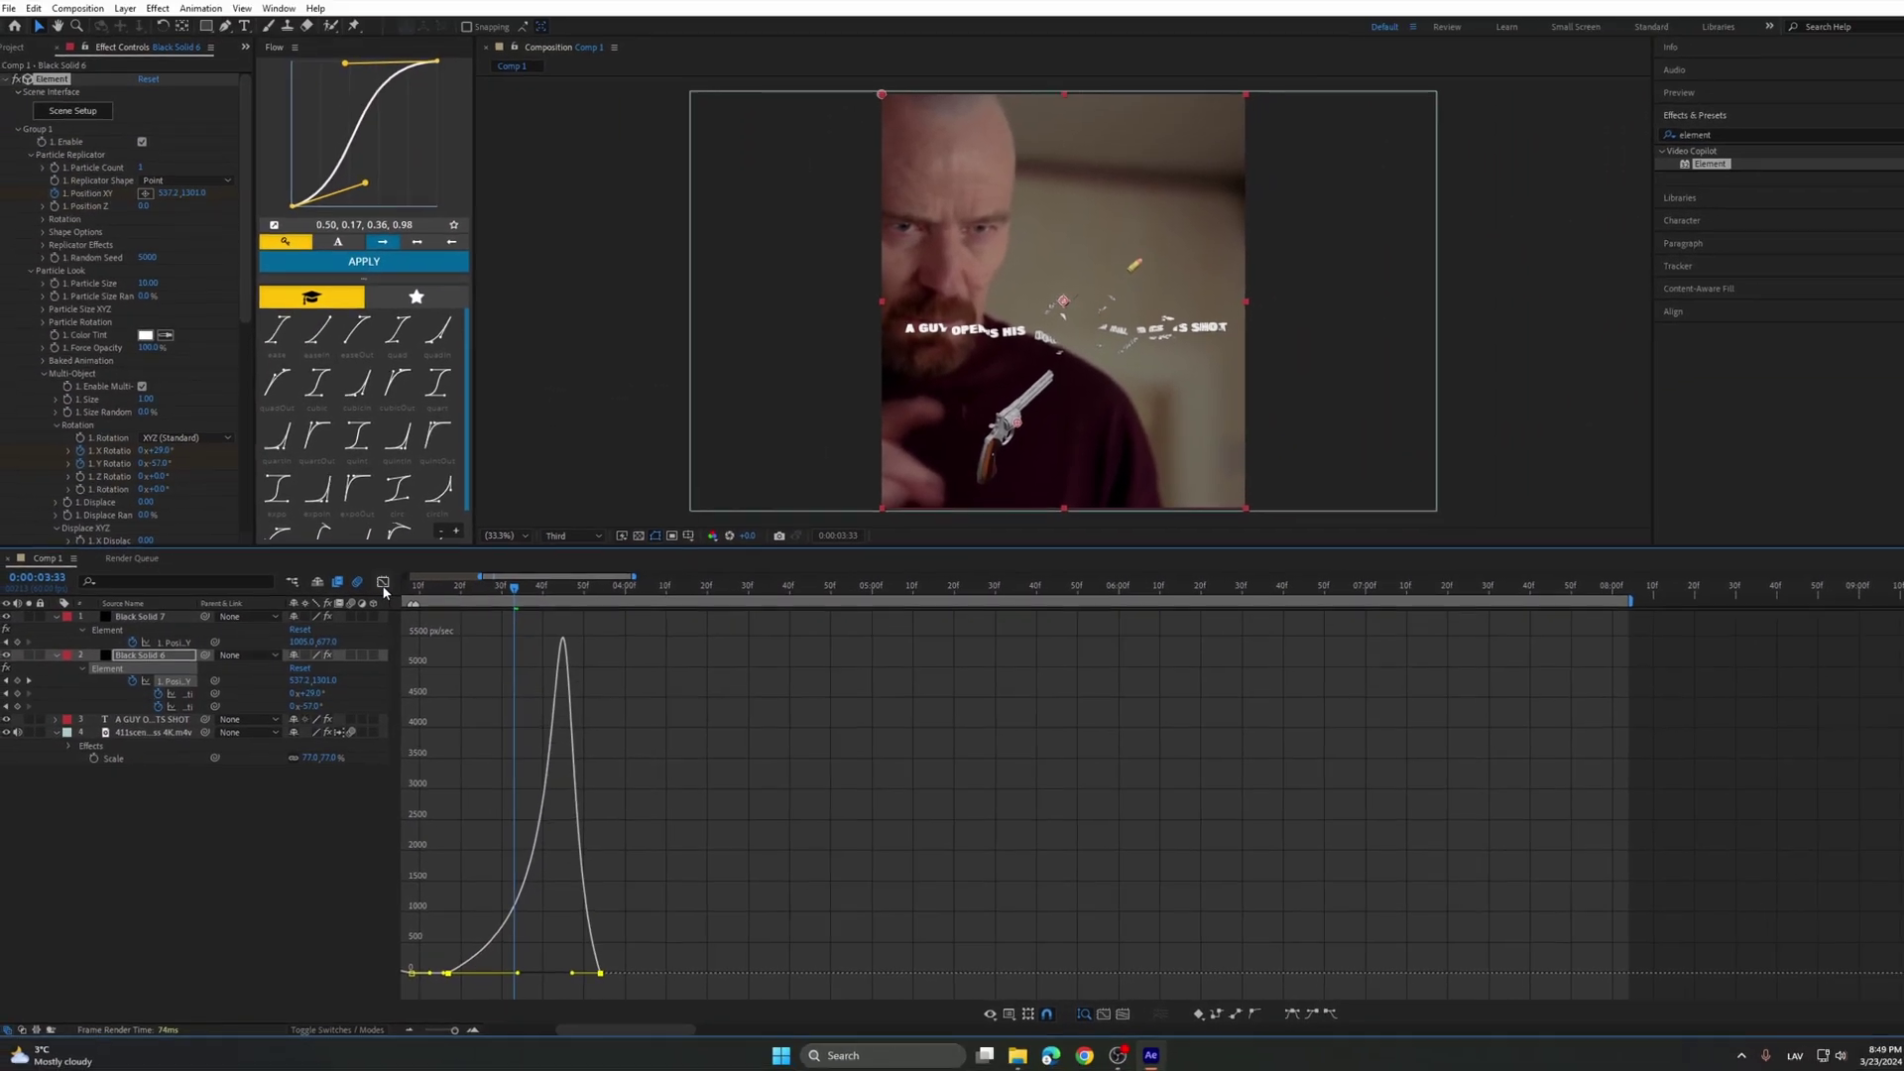
key(shift+F3)
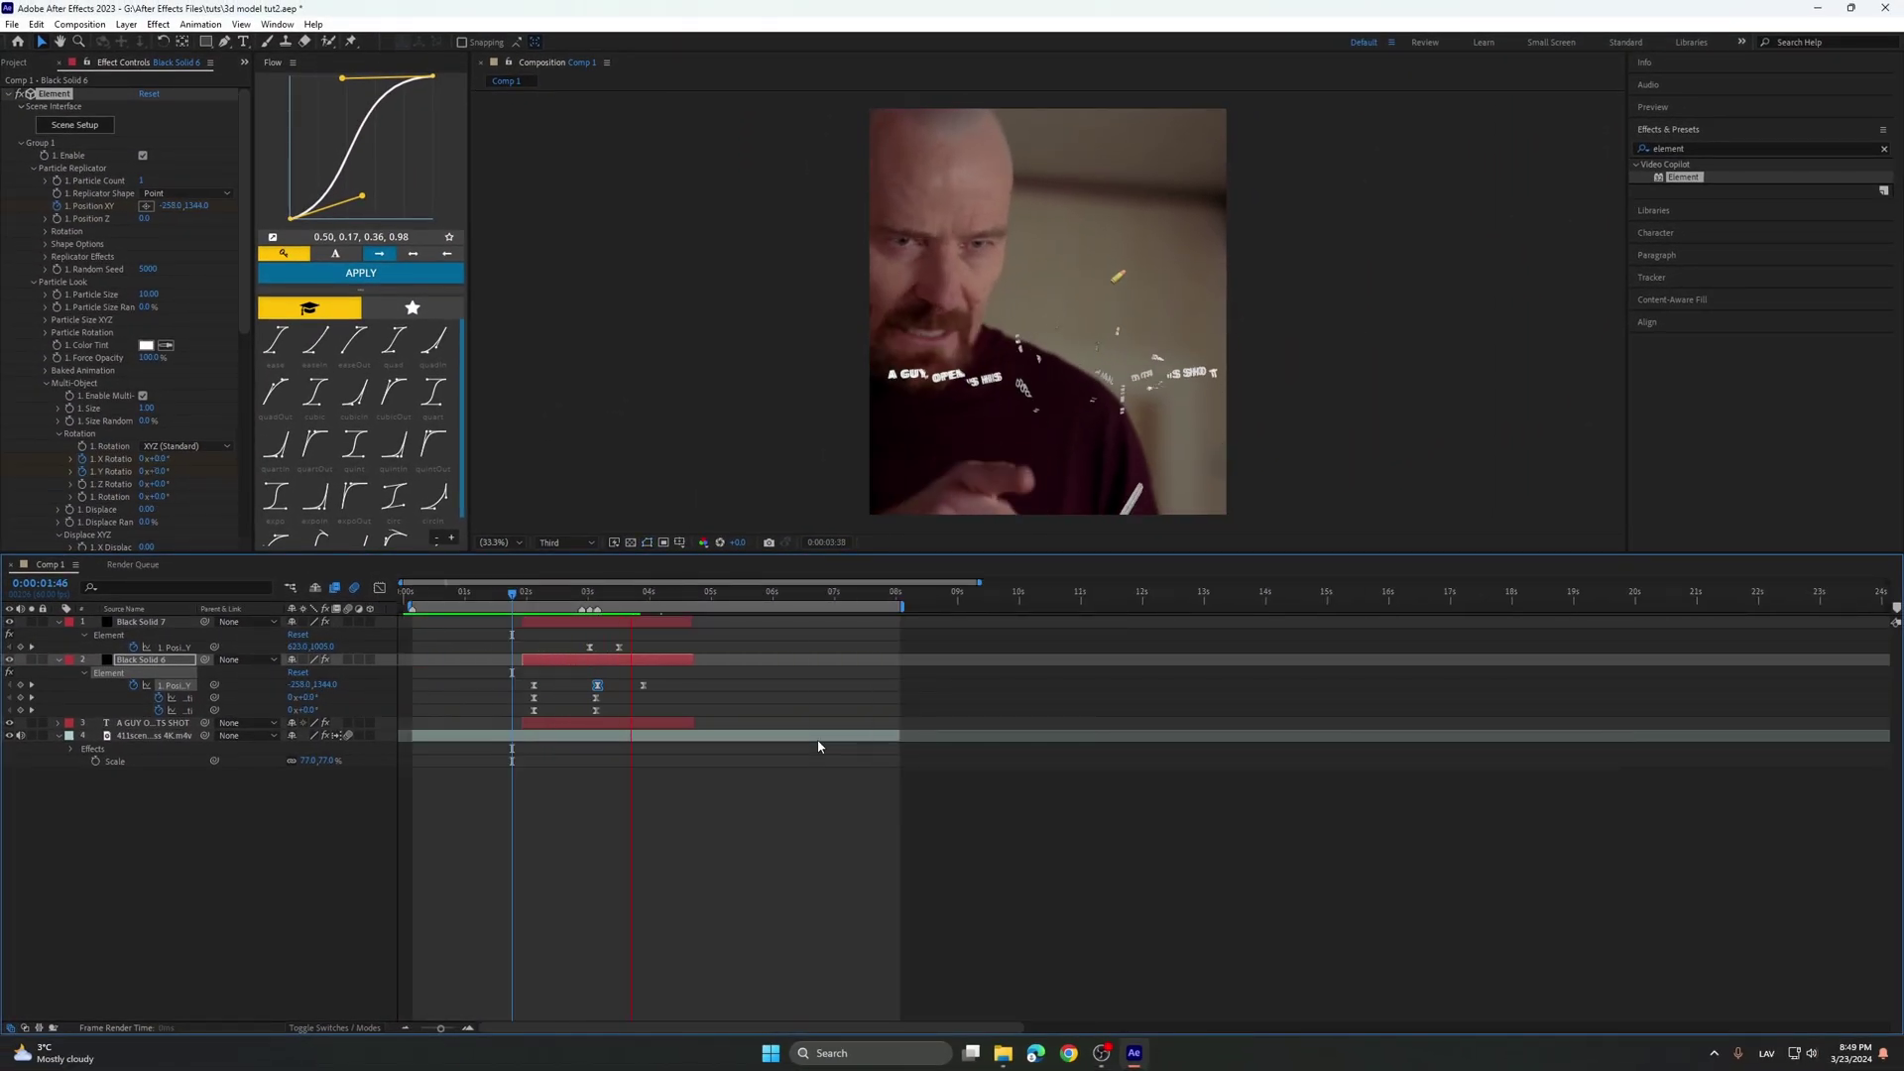
Move the gun's last position keyframe to 0:00:04:25 and preview the gun's exit.
key(space)
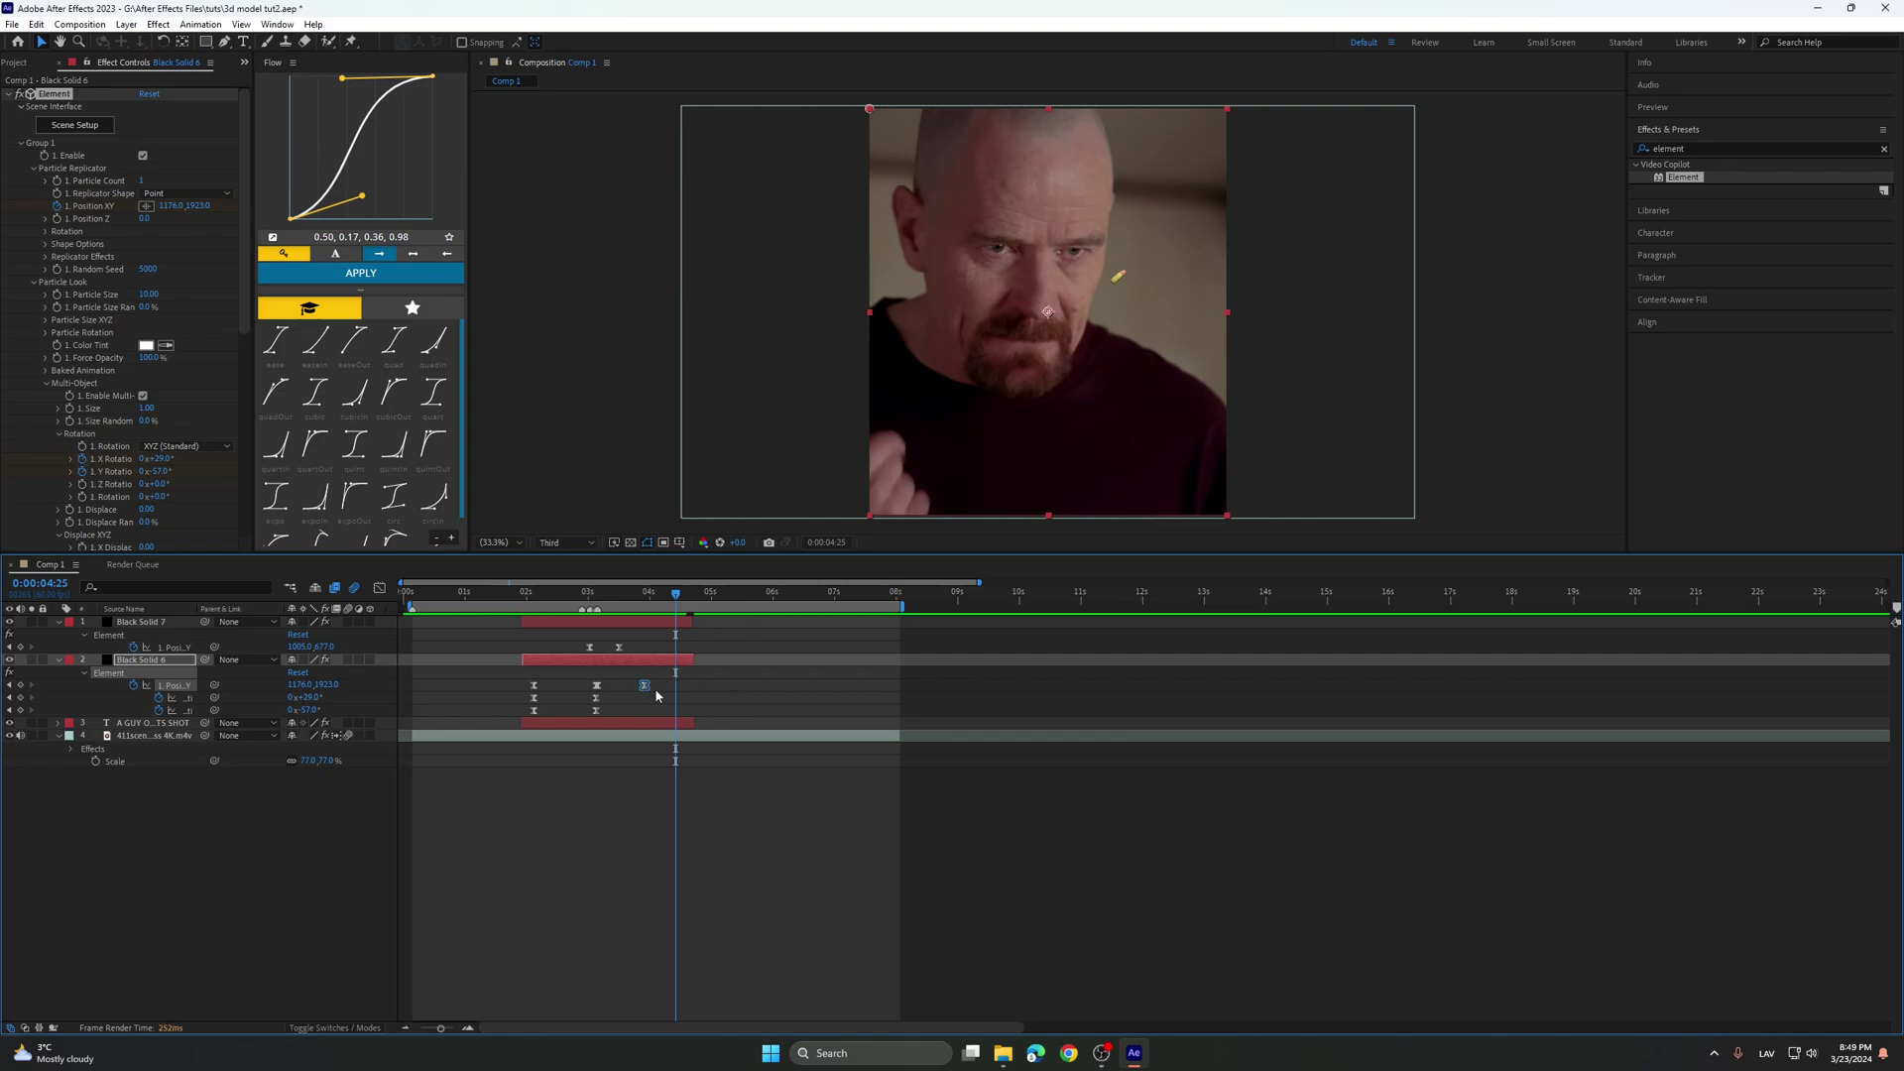
drag(608, 600, 574, 599)
key(space)
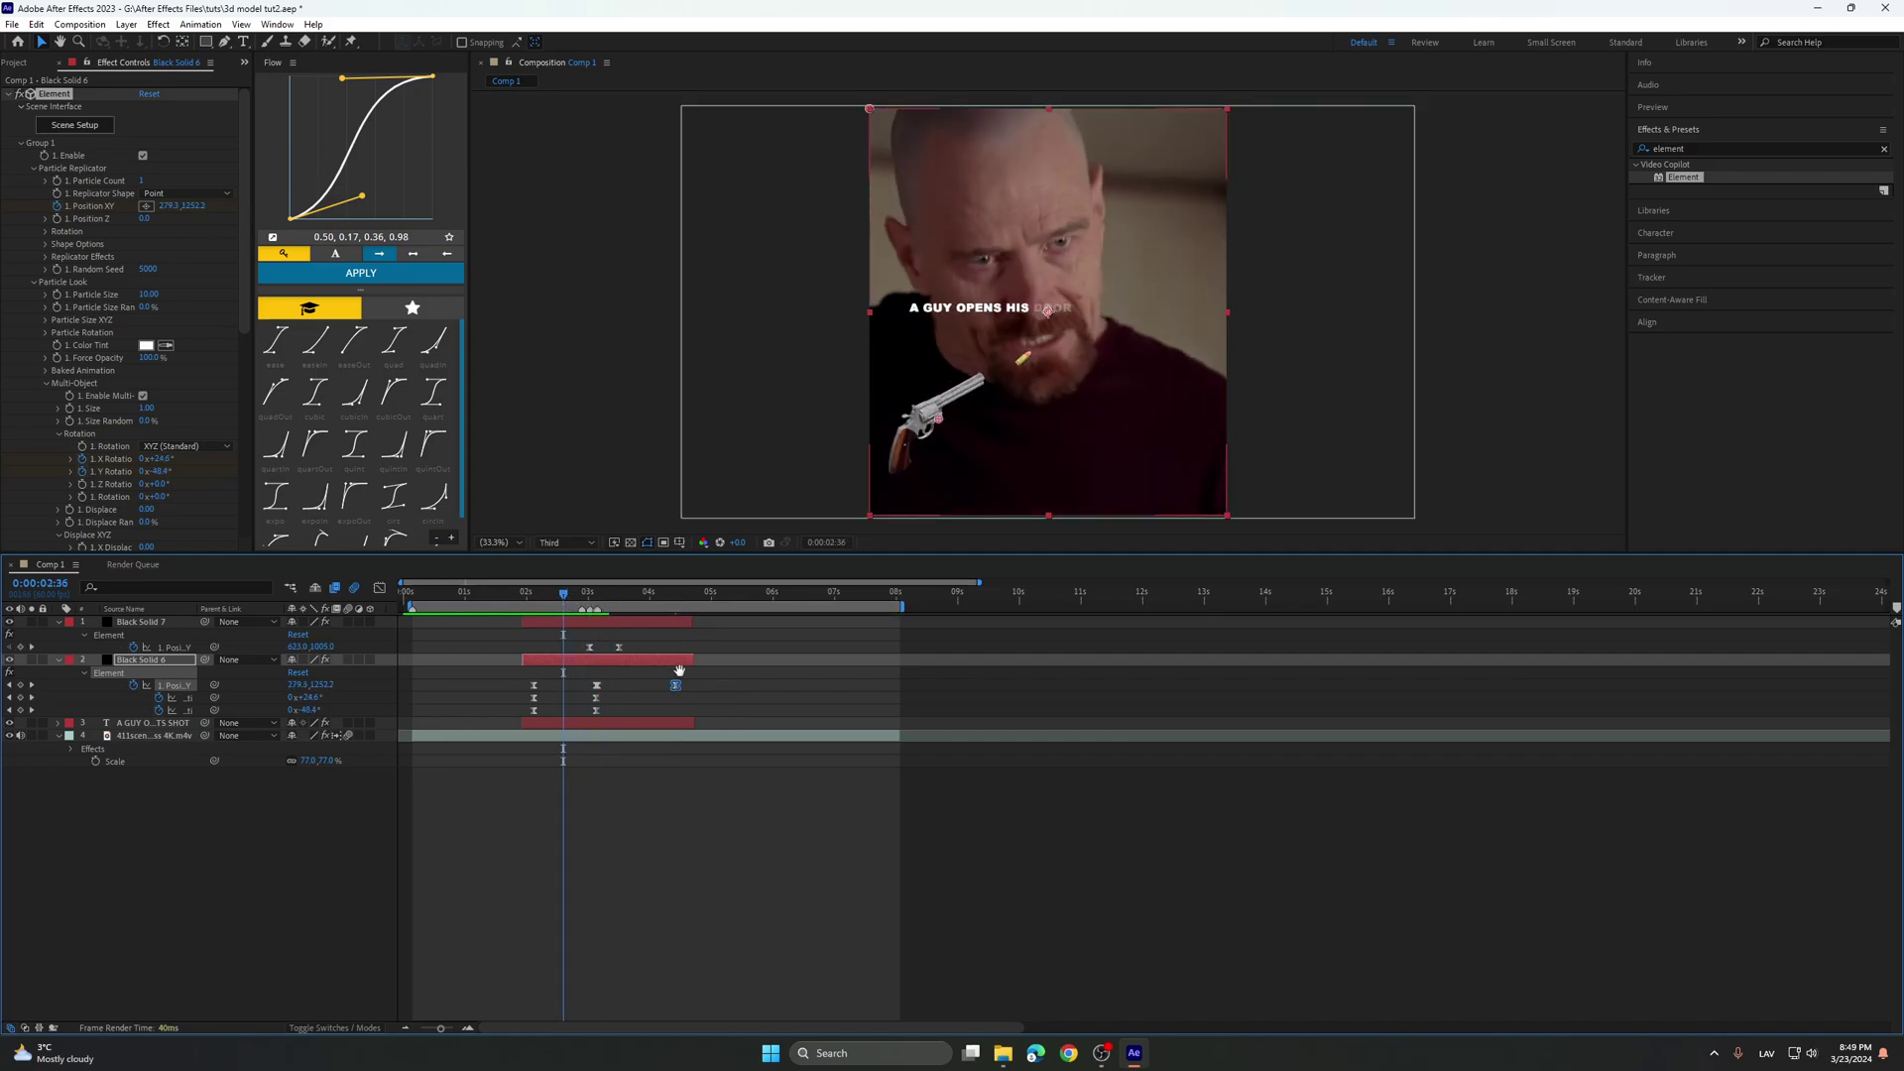
Preview the gun's exit and shift the gun's last position keyframe a few frames earlier.
key(space)
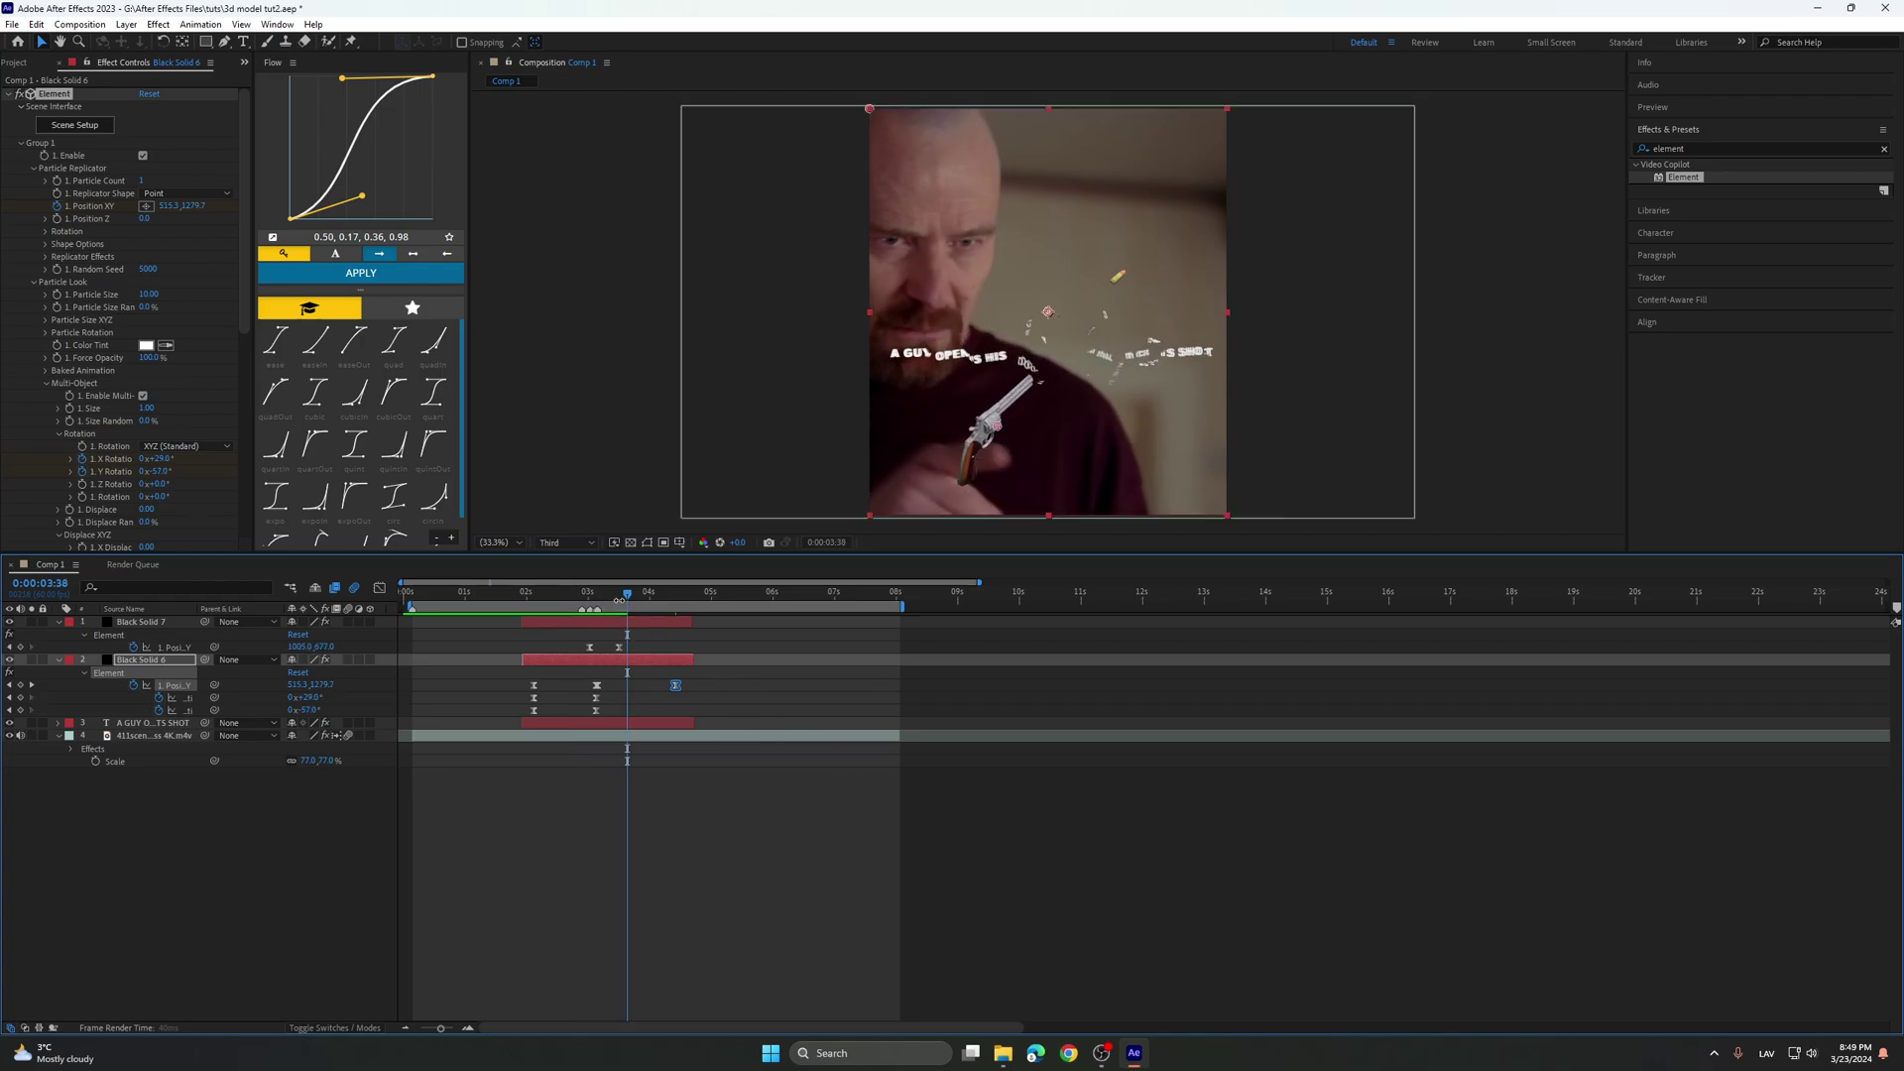
drag(637, 604, 583, 652)
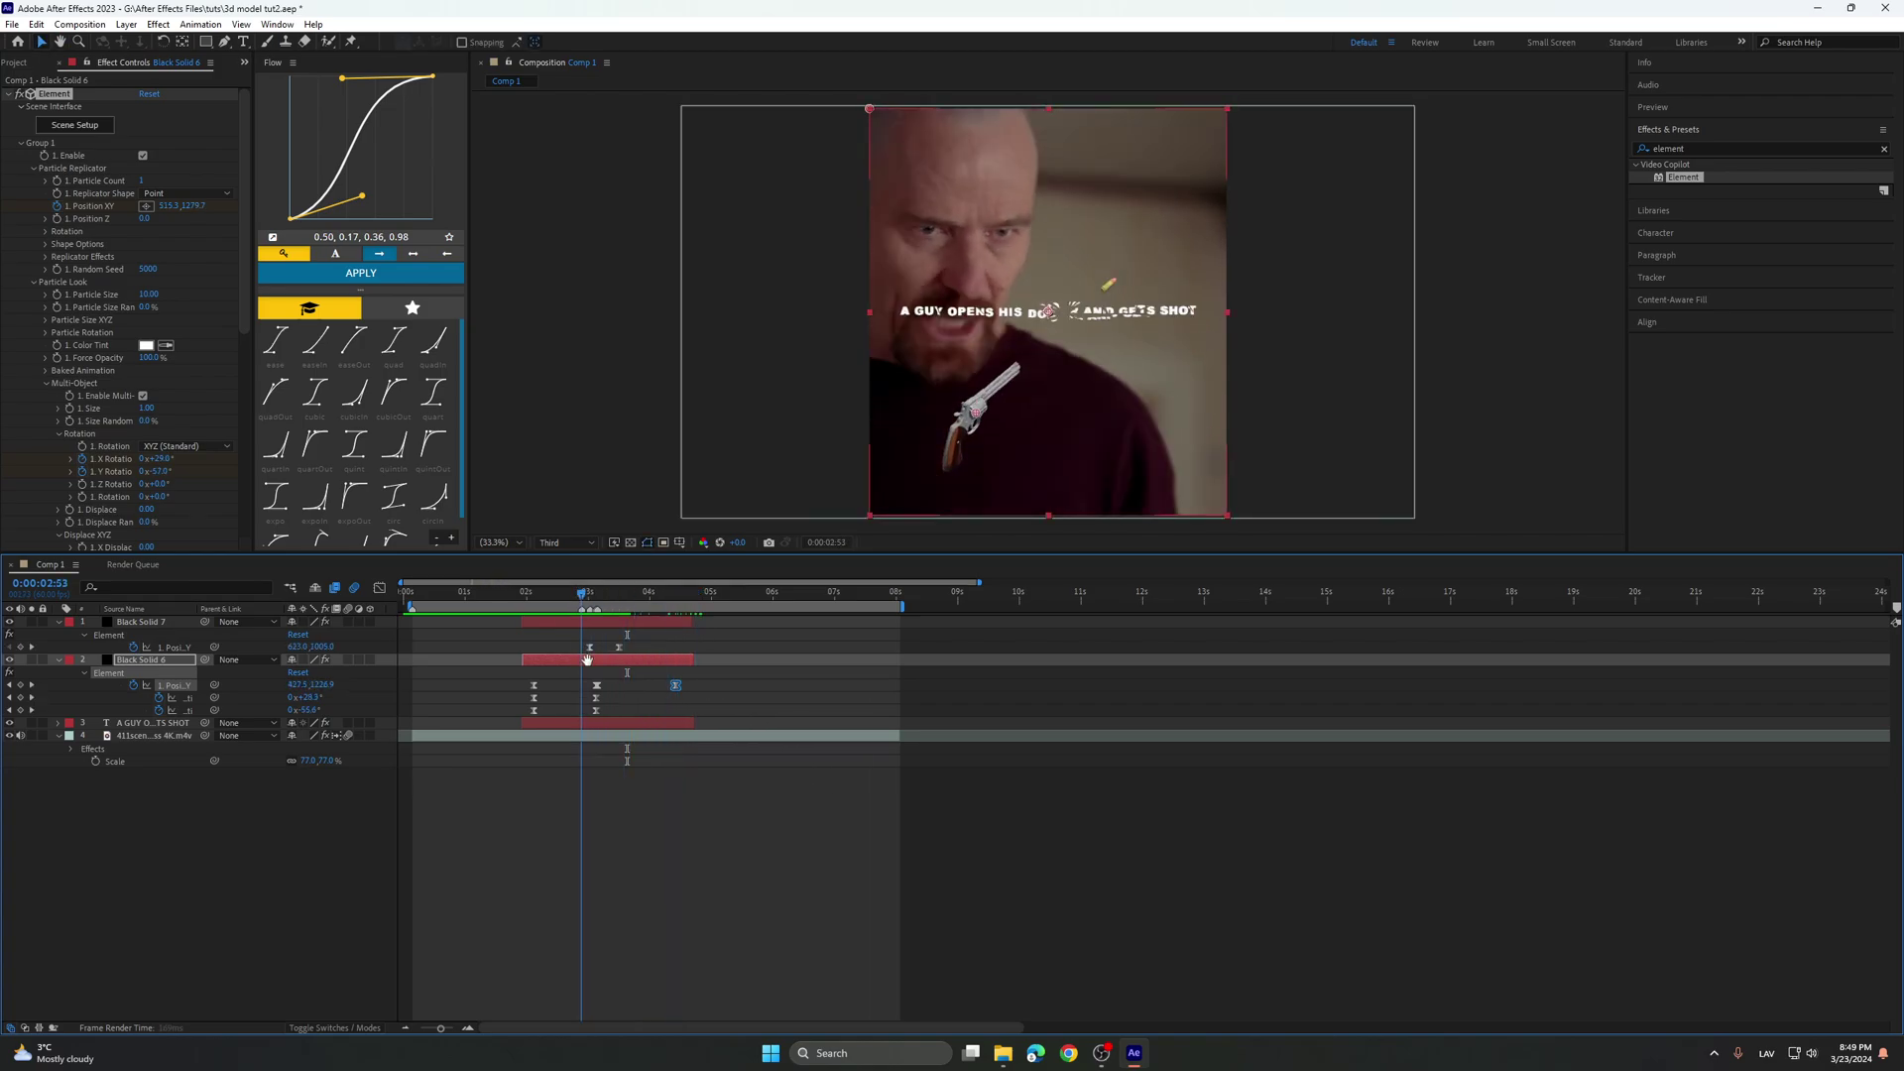
key(space)
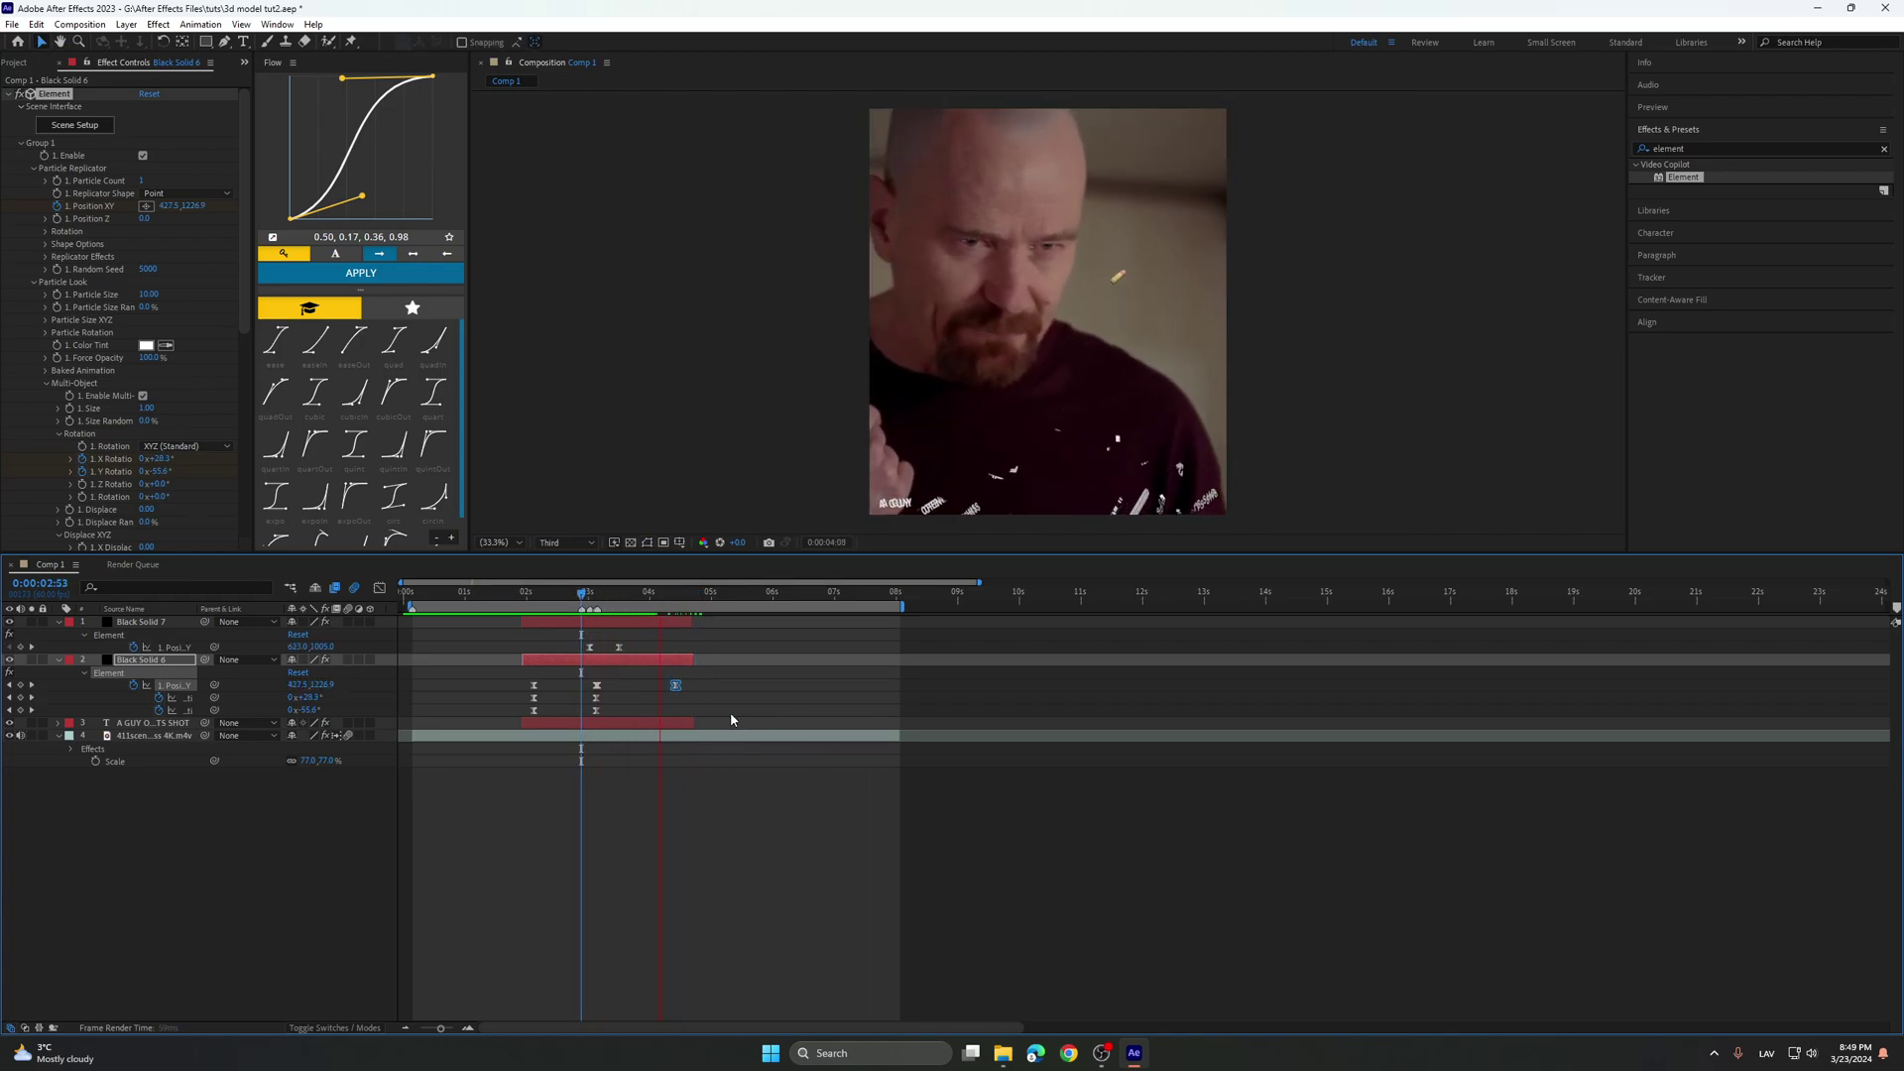
key(space)
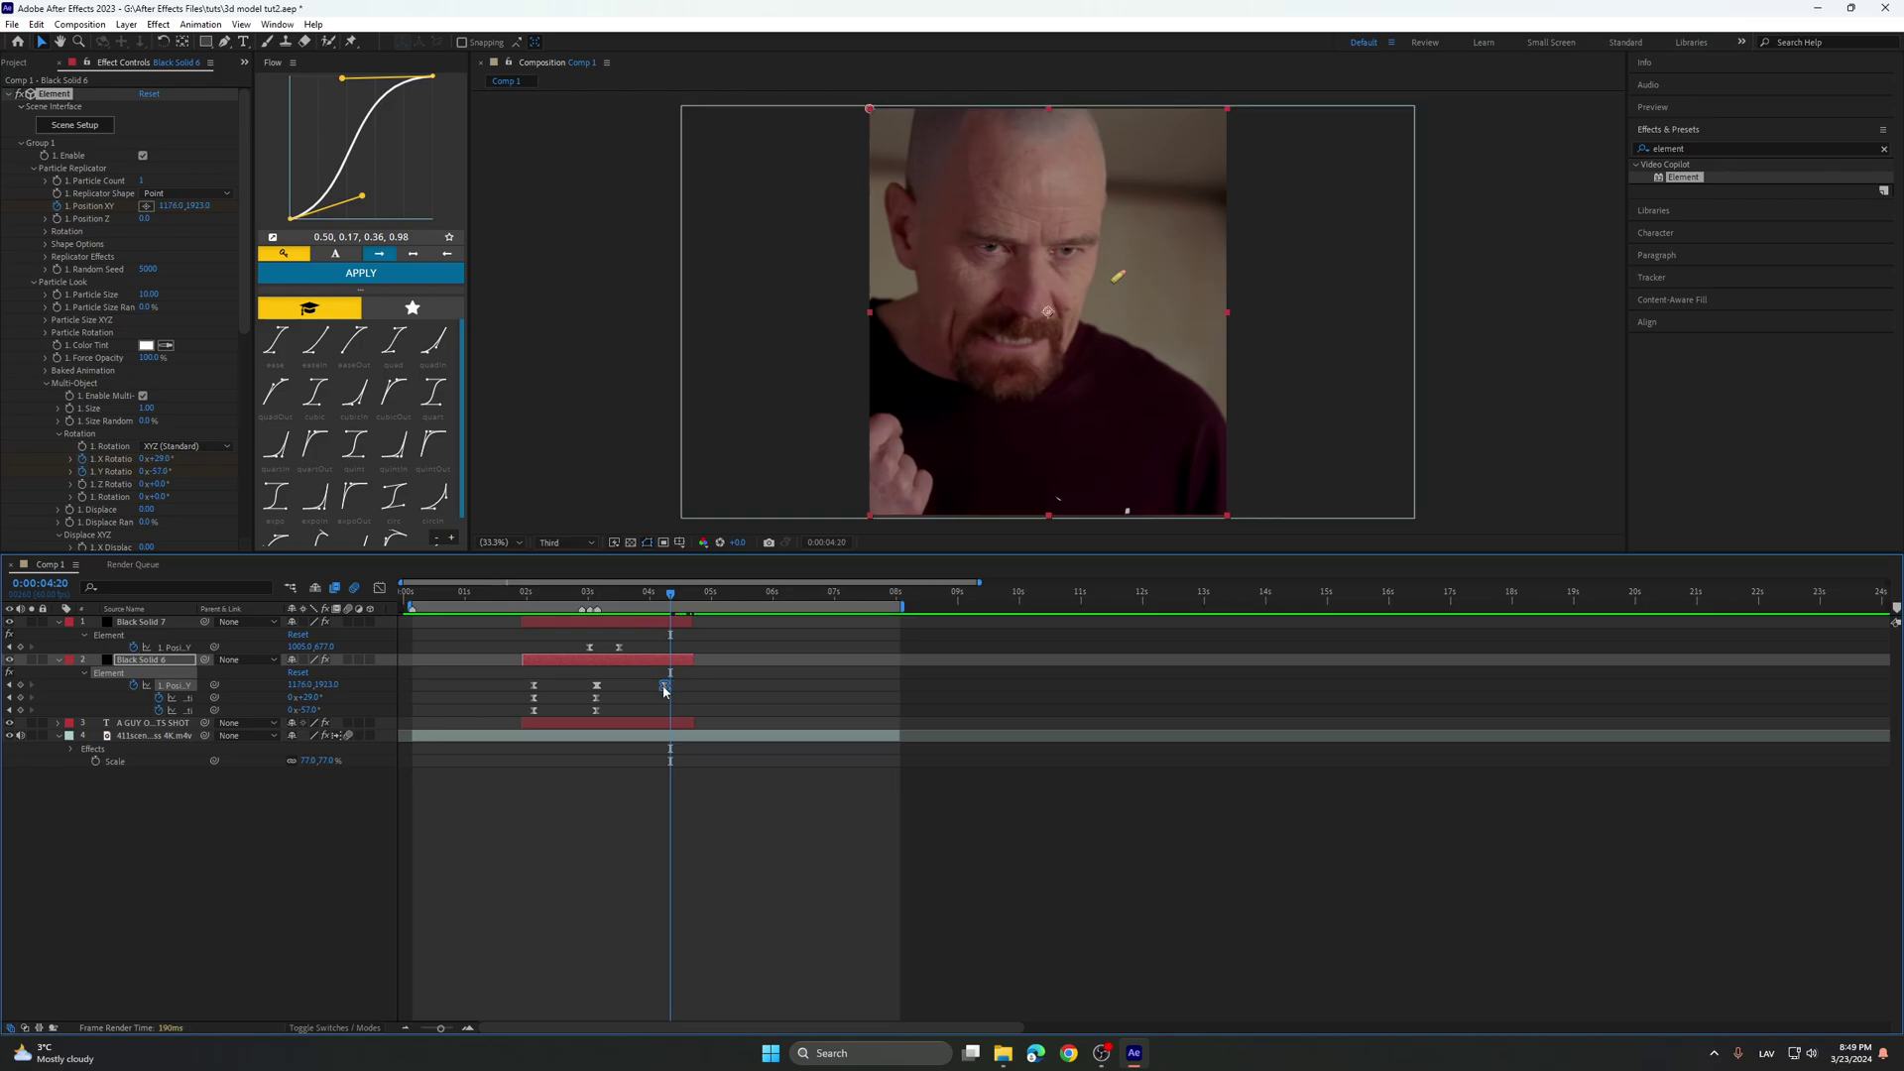
click(742, 699)
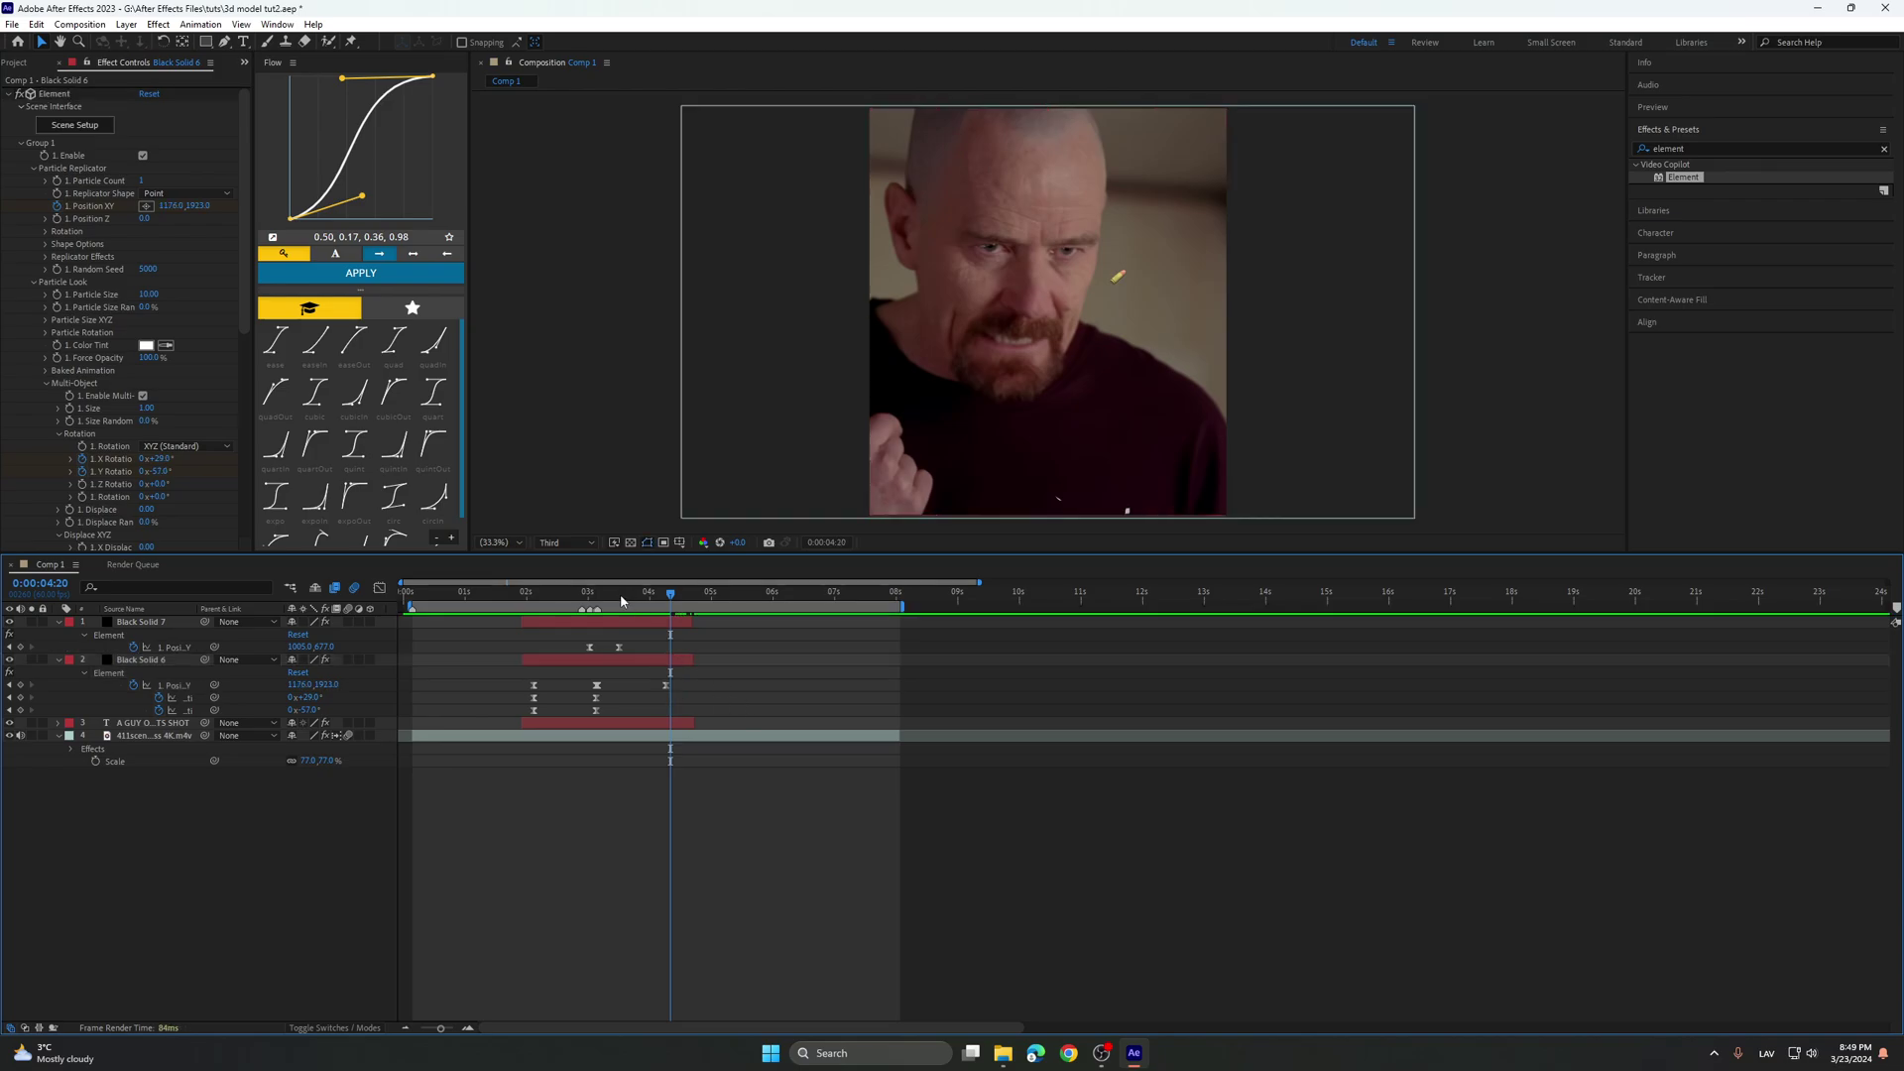
Split the bullet layer at 0:00:03:01 and delete the part before the cut.
drag(623, 599, 588, 623)
scroll(595, 642, up, 2)
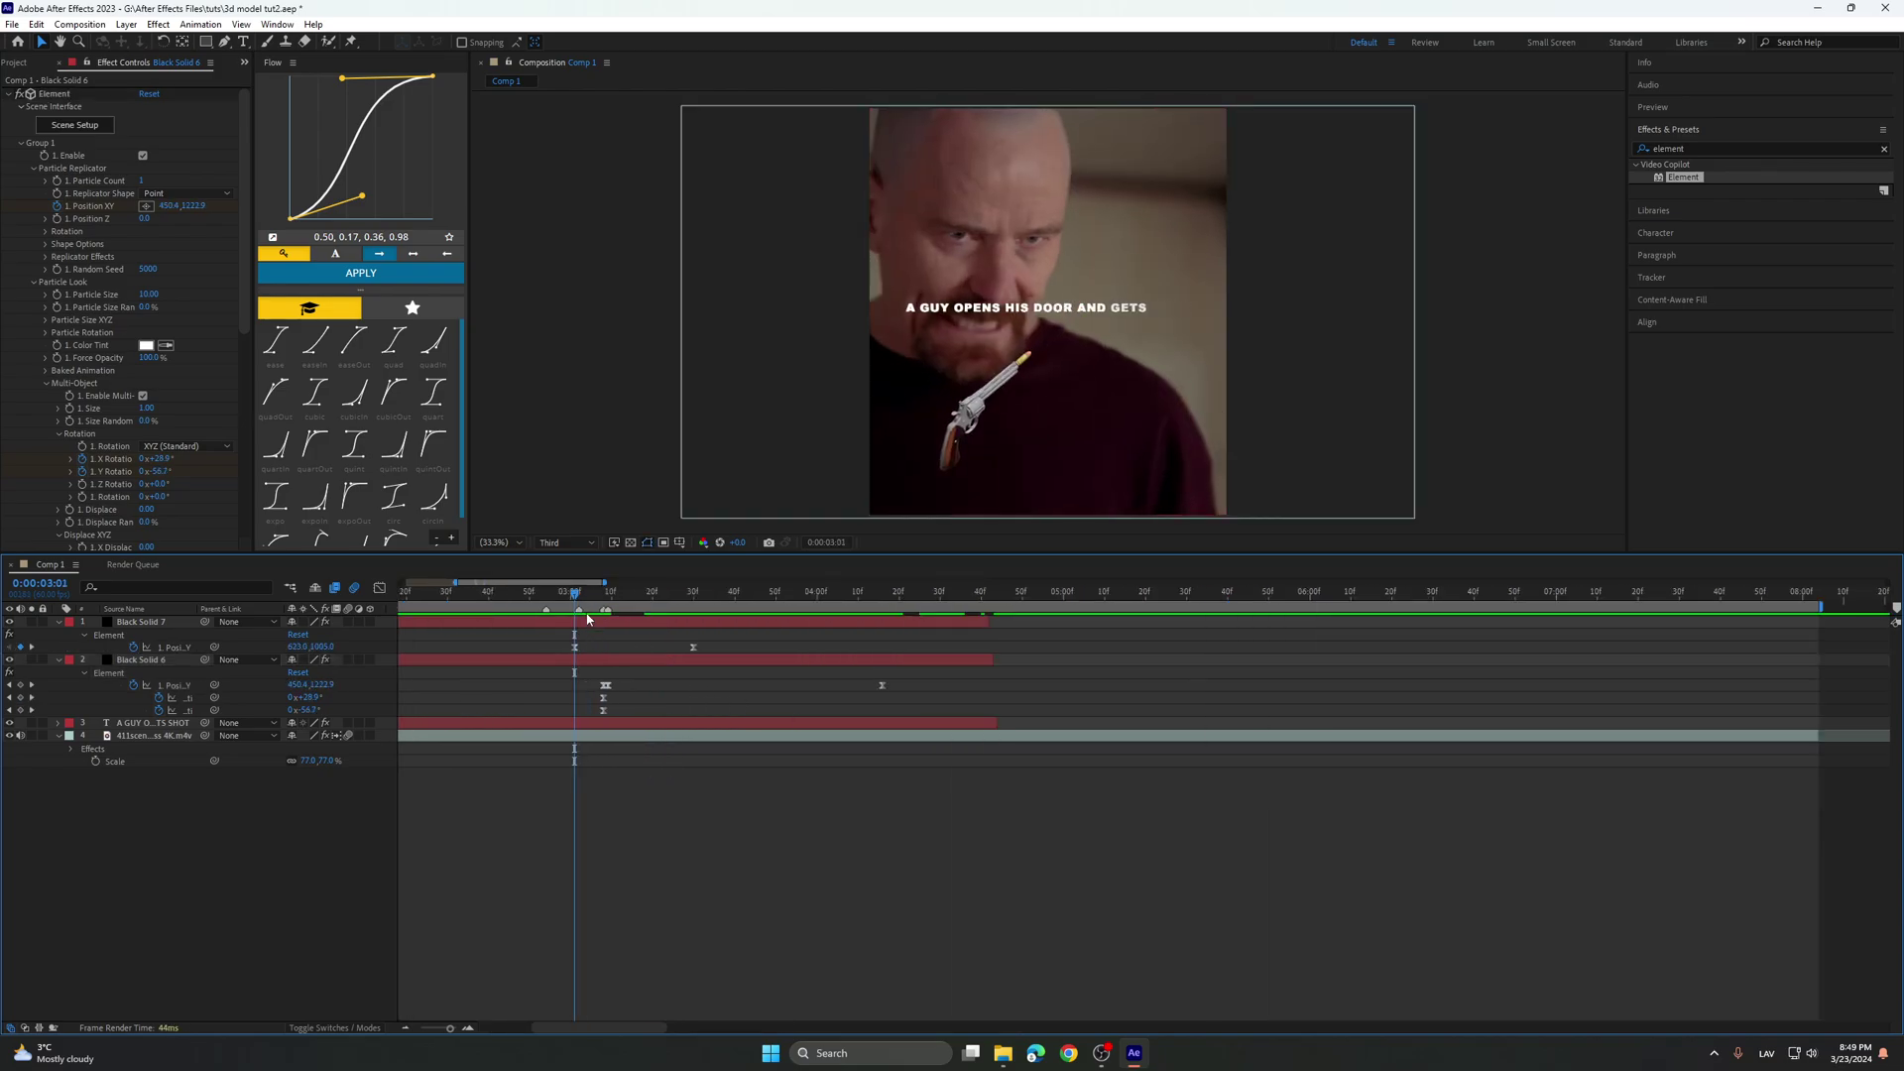
click(588, 621)
key(ctrl+shift+d)
click(548, 636)
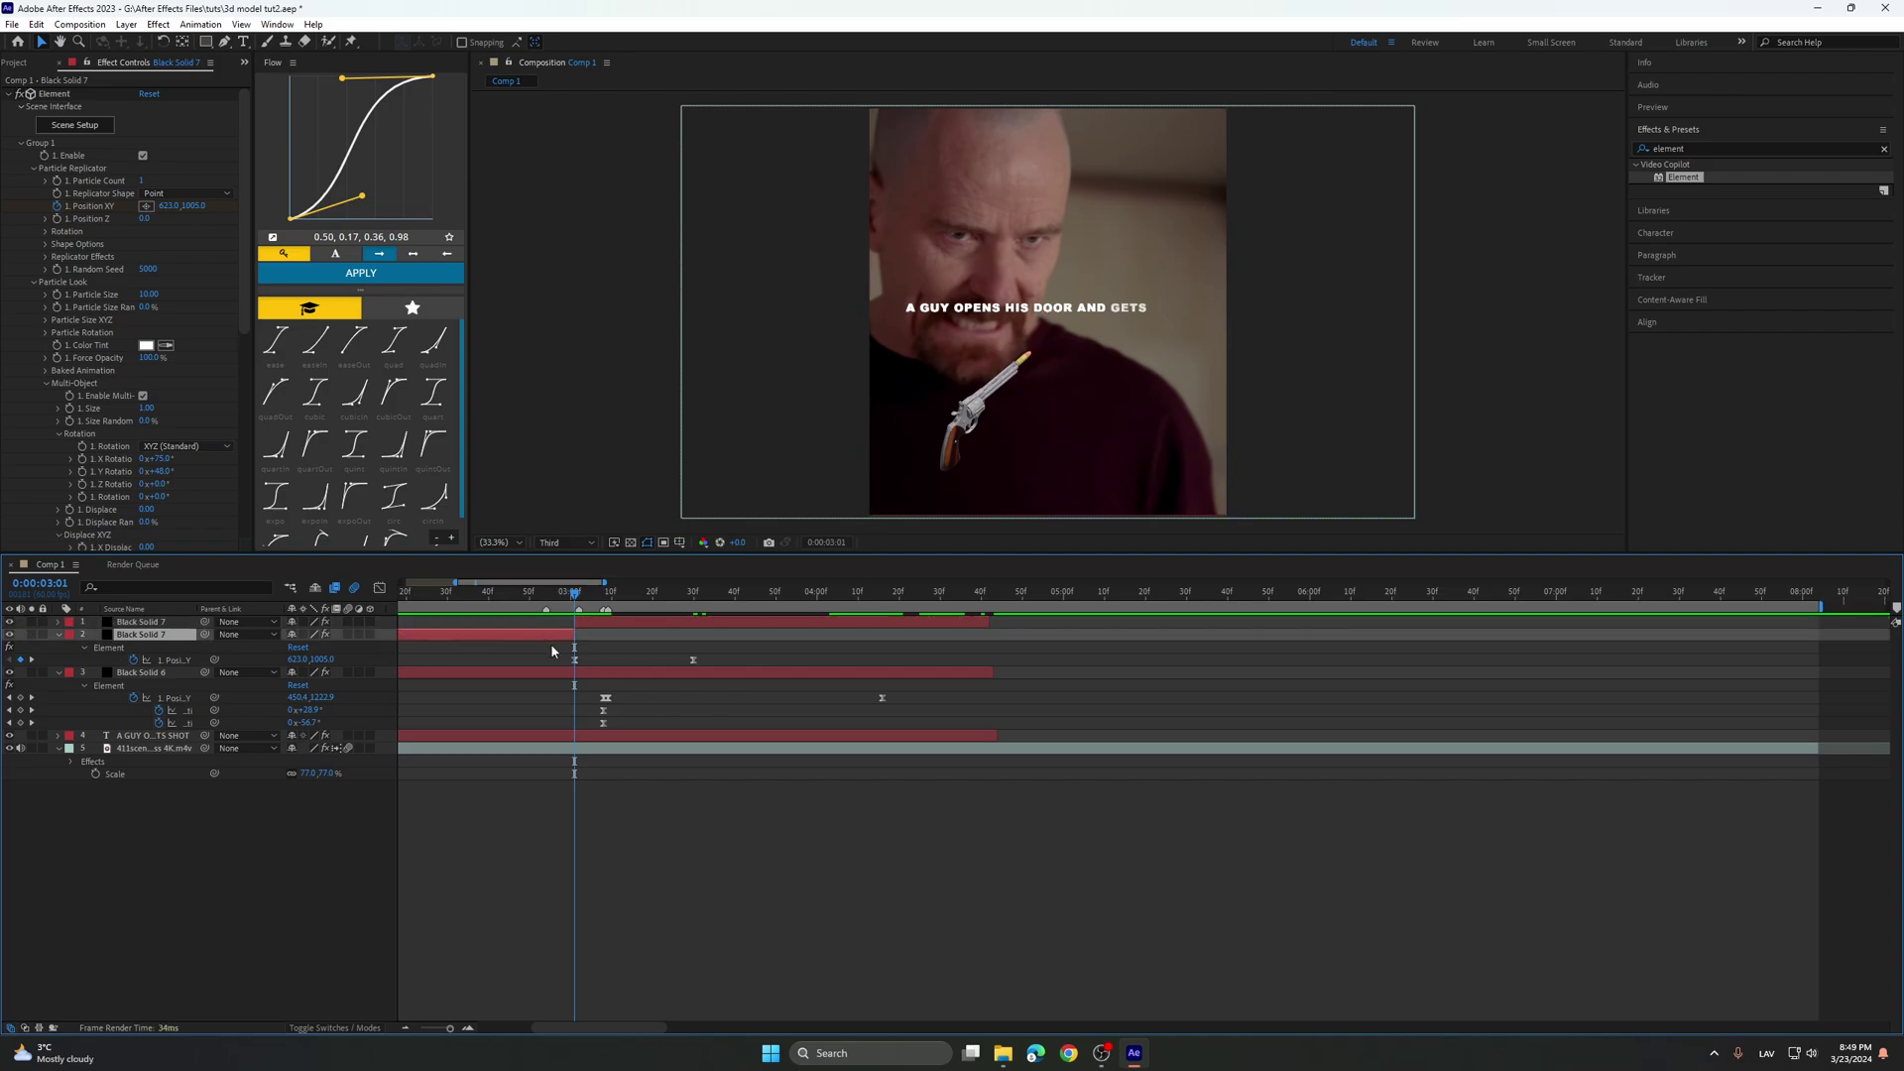
key(Delete)
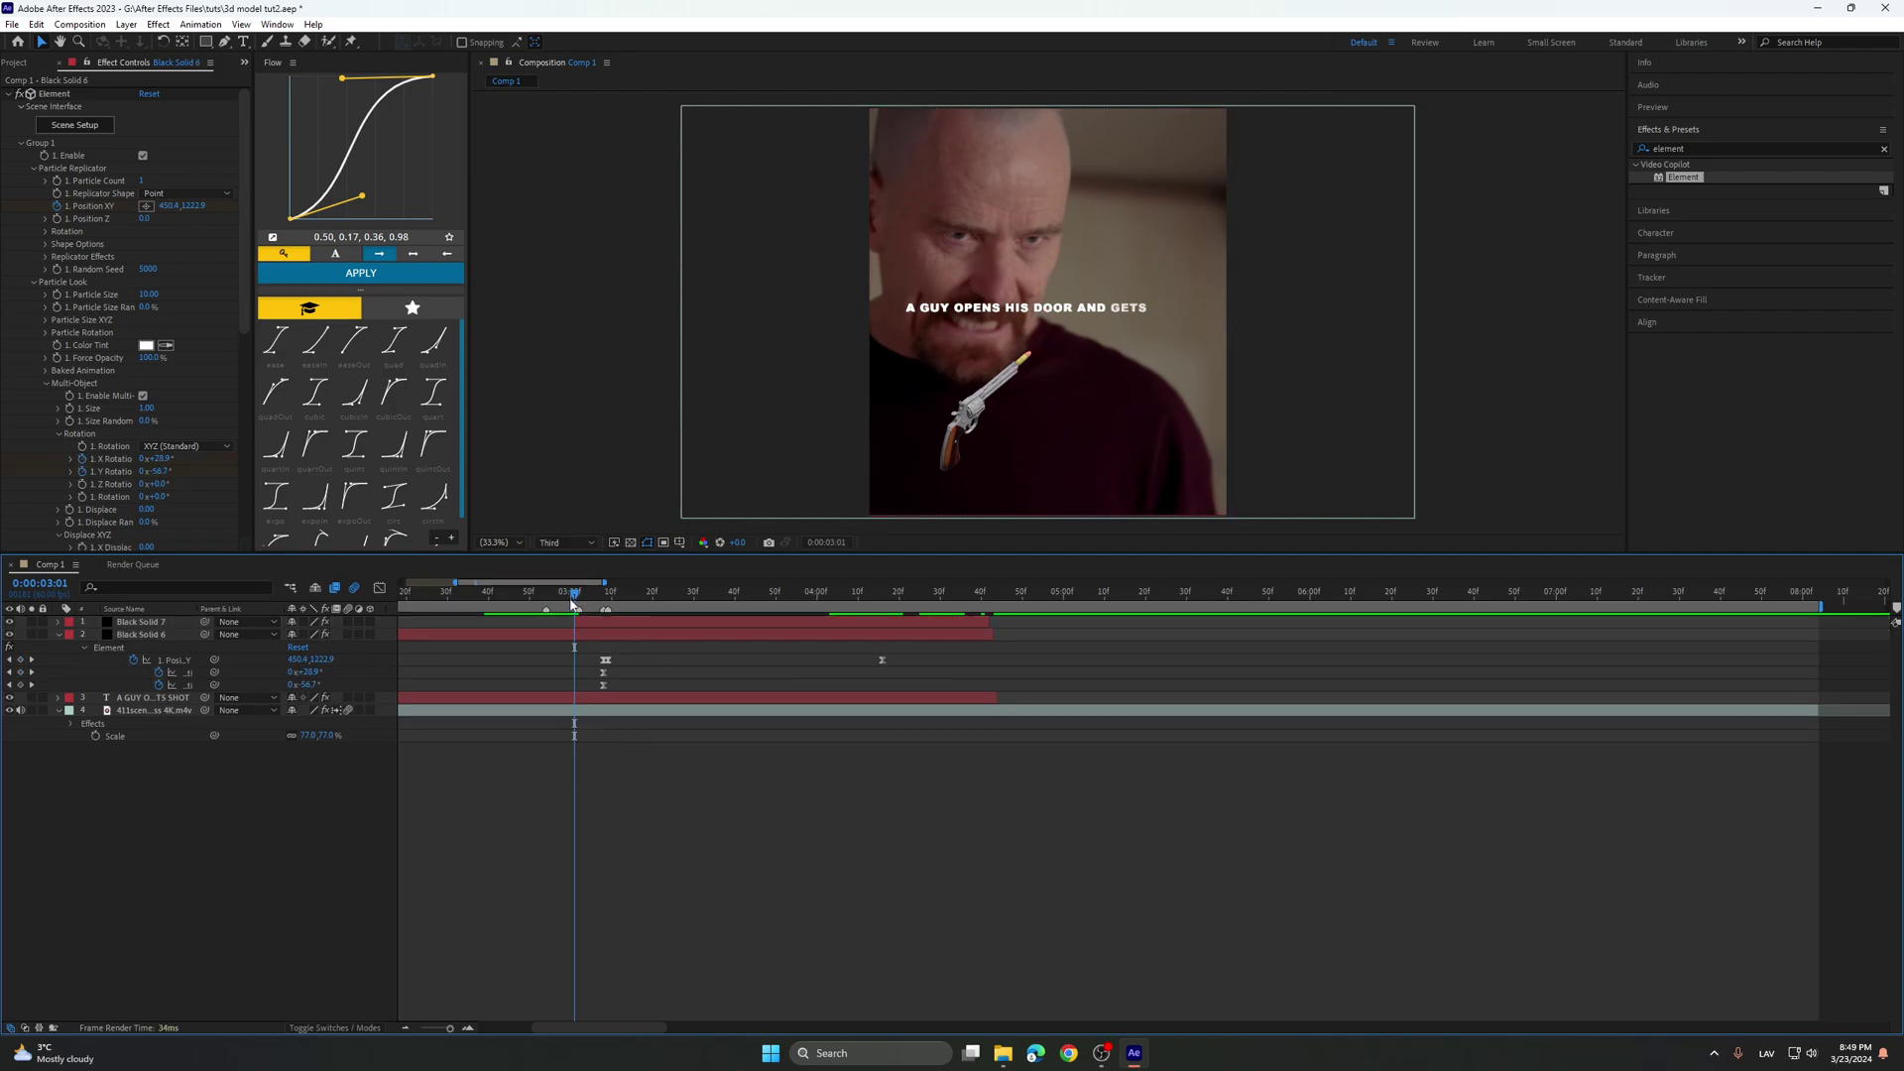
Place gun smoke.mp4 at the top of the layer stack around the shot and set its blending mode to Add.
drag(573, 604, 689, 655)
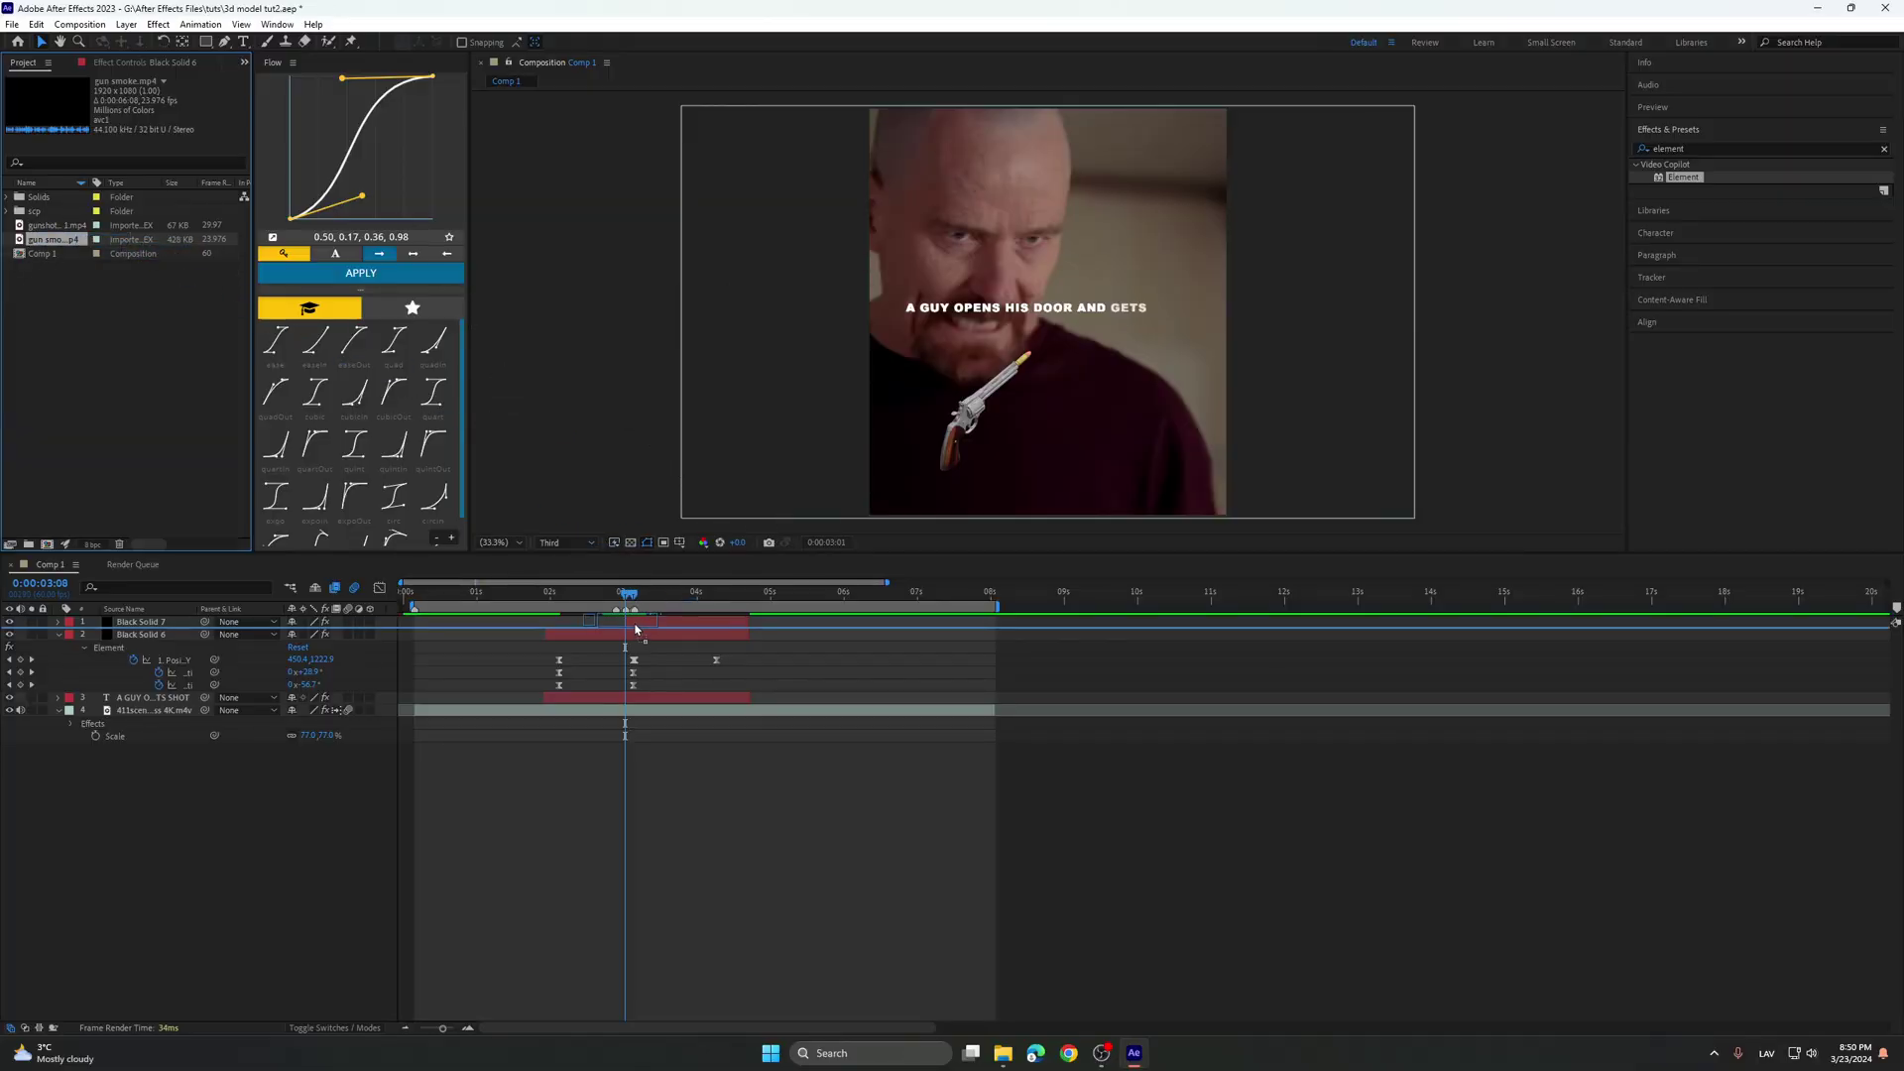
mouse_move(635, 626)
mouse_down()
mouse_move(638, 597)
mouse_move(666, 611)
mouse_up()
scroll(631, 647, up, 2)
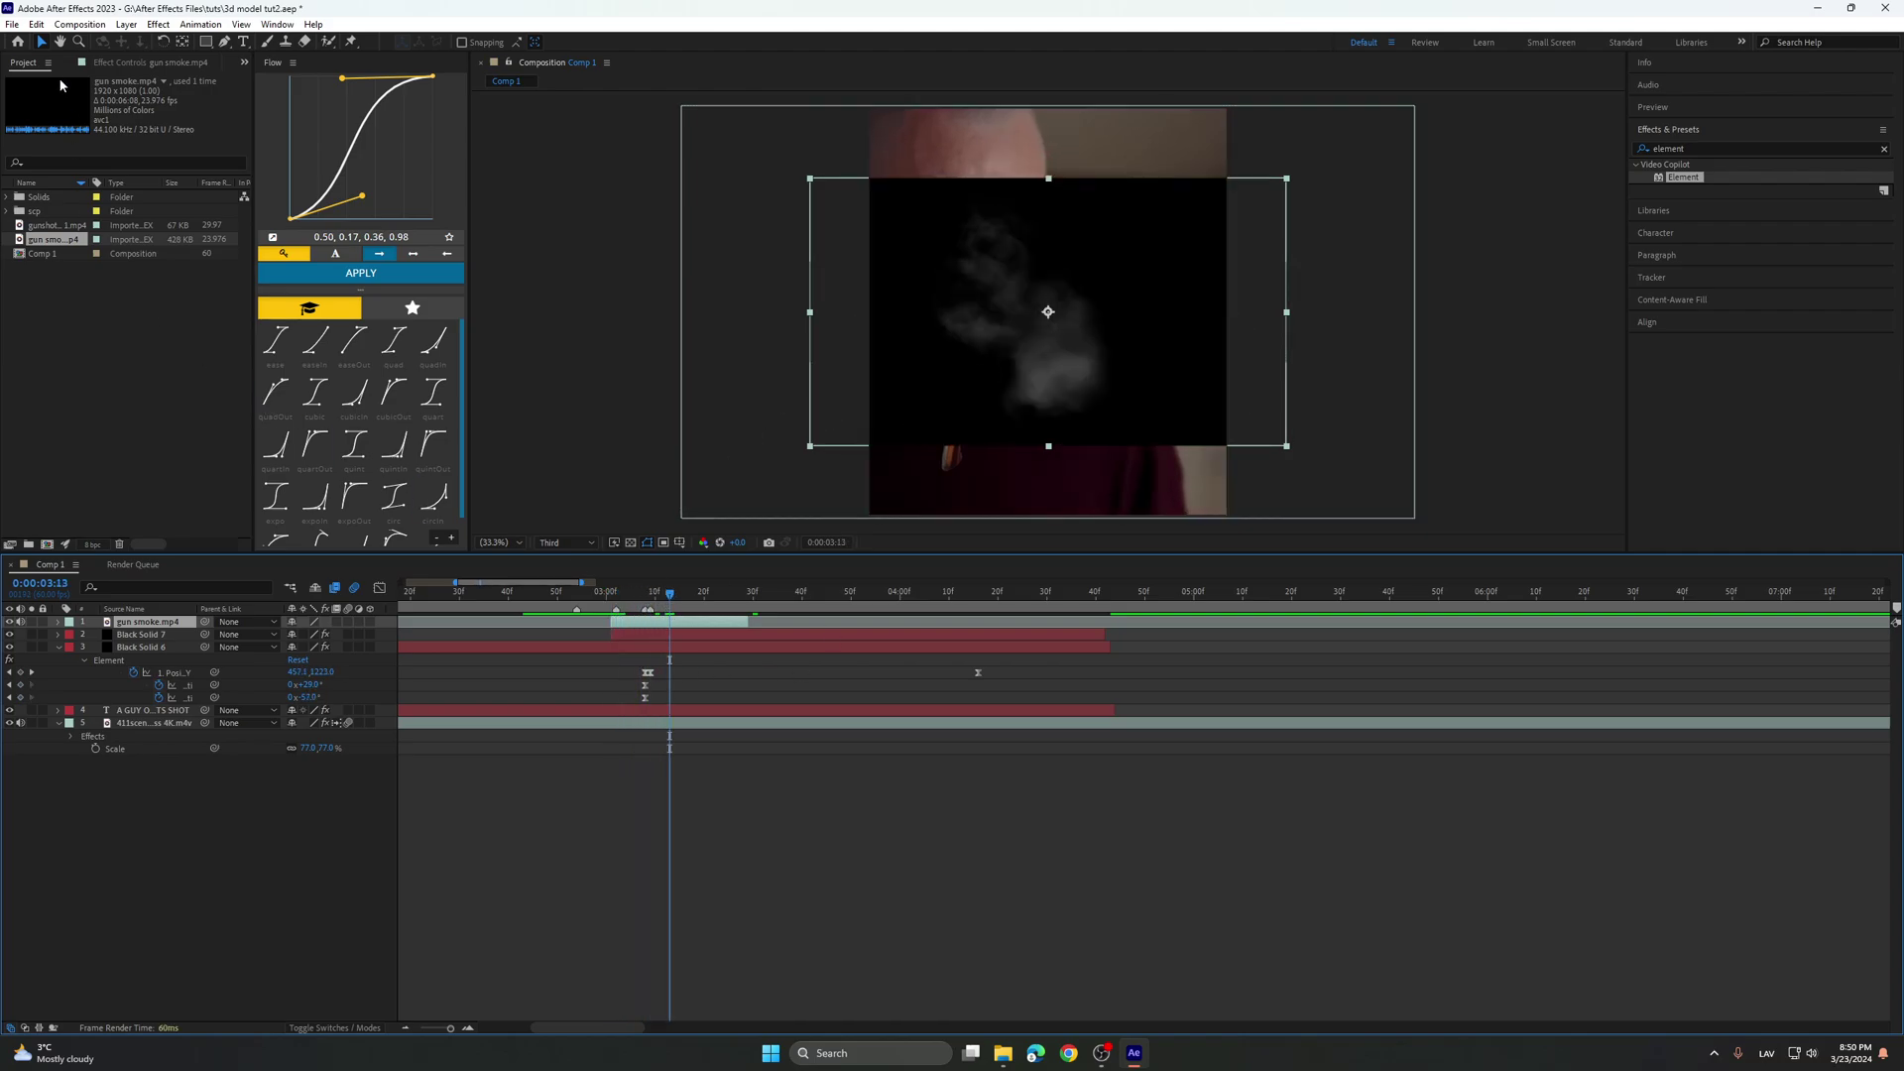
click(129, 25)
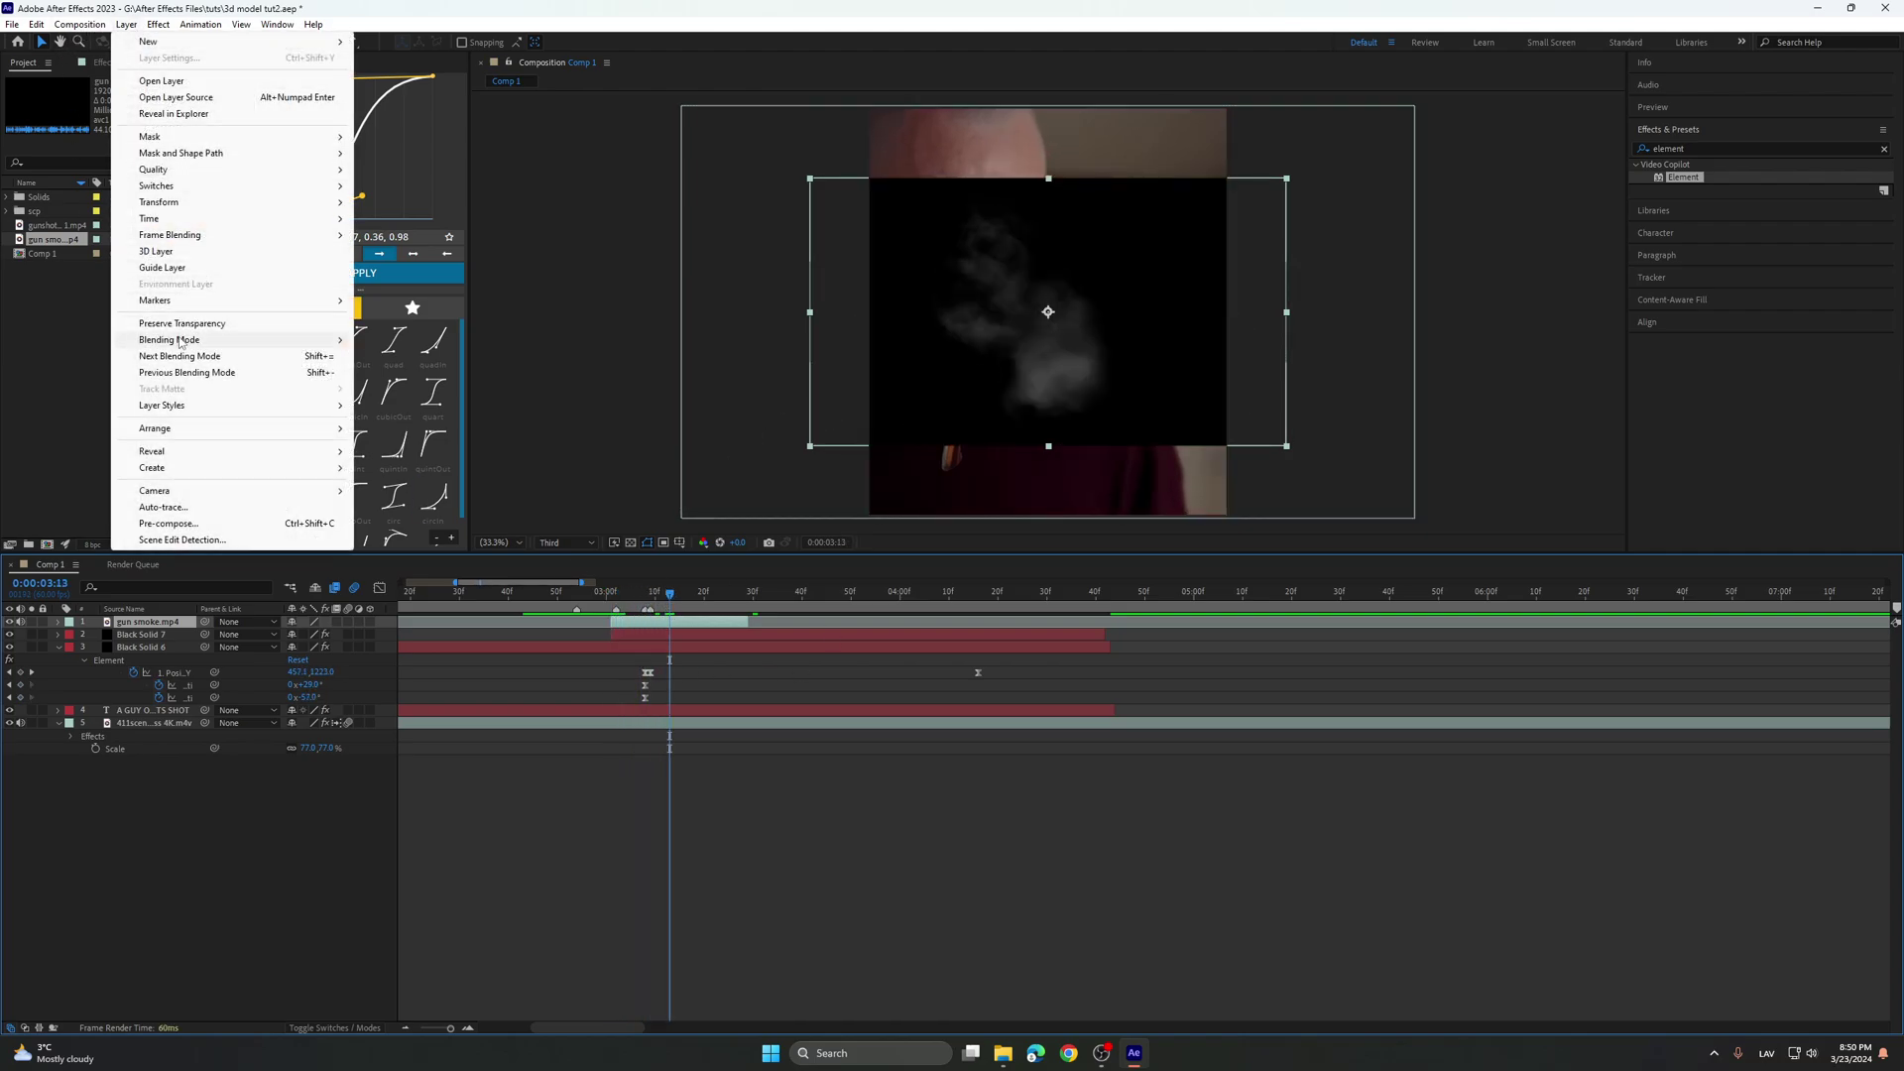
mouse_move(180, 343)
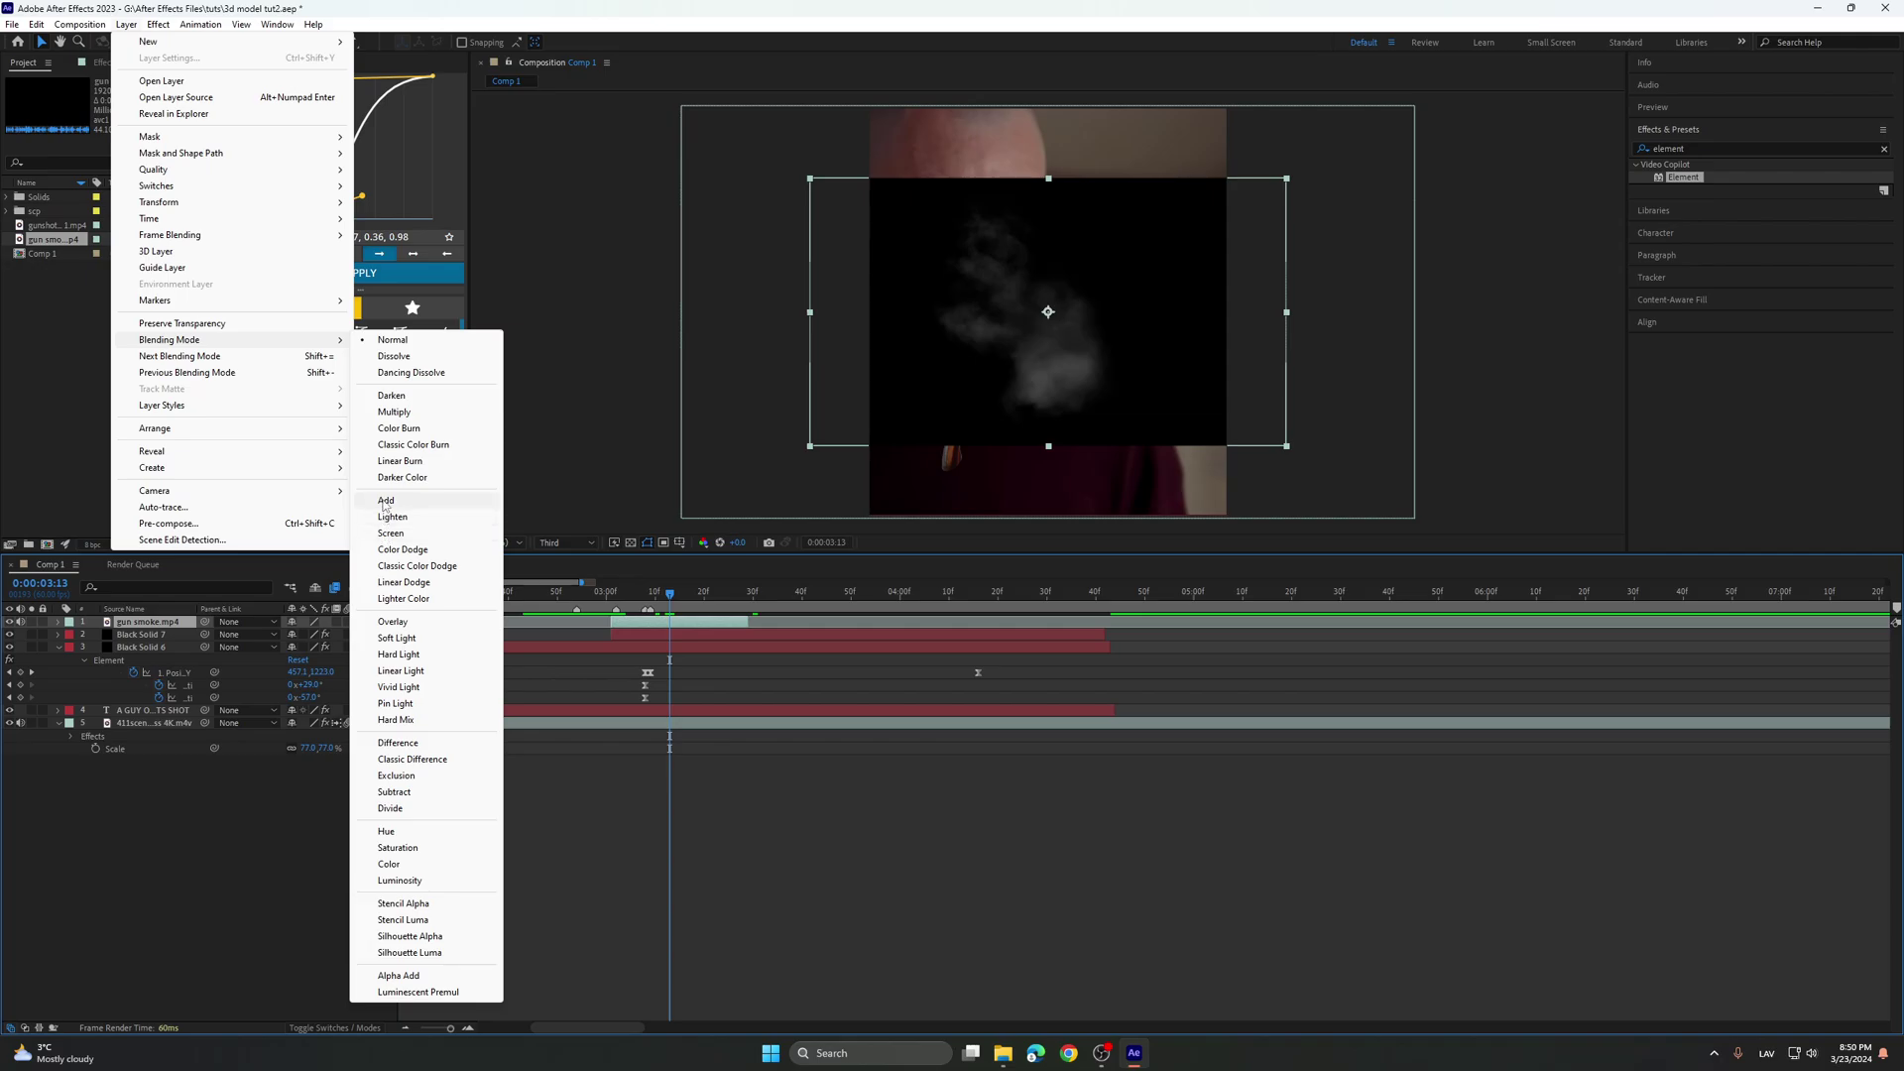
click(386, 502)
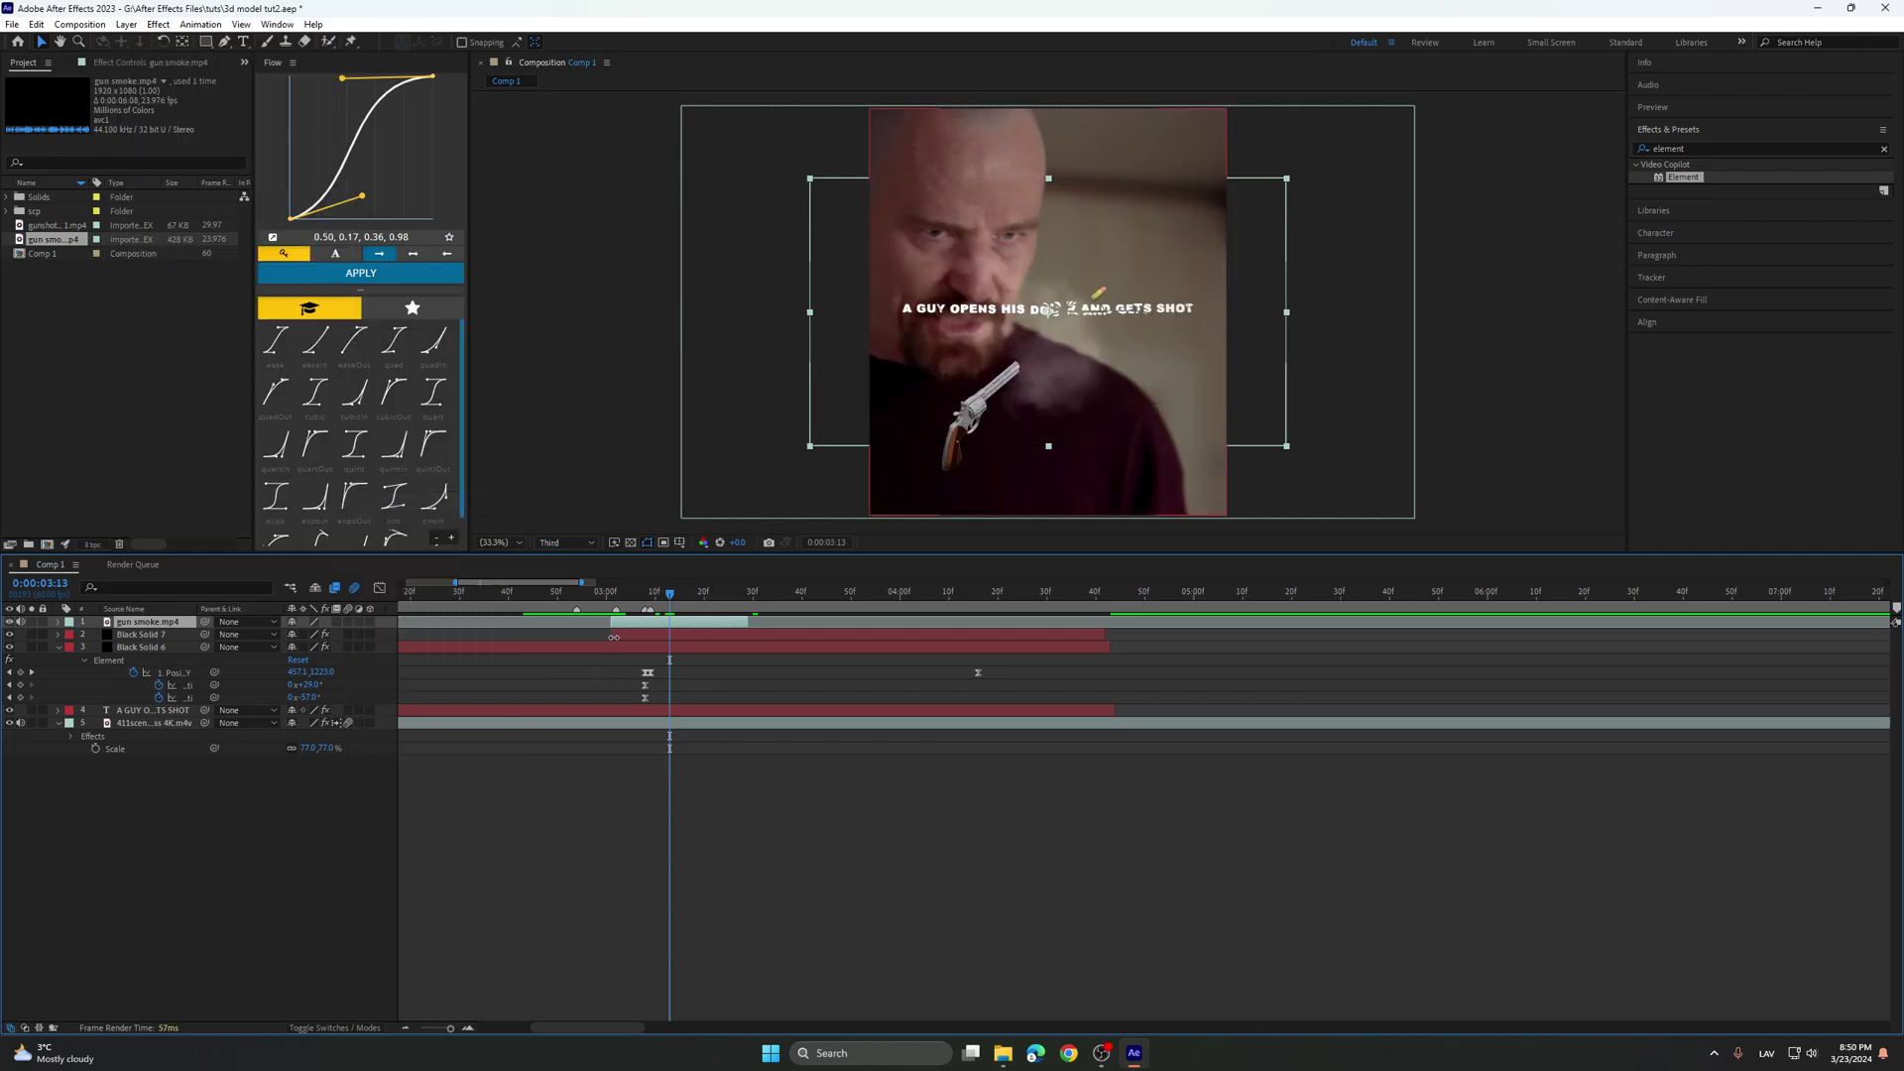
Rotate the gun smoke clip to a nearly vertical orientation and scale it down to about 52%.
mouse_move(692, 602)
mouse_down()
mouse_move(715, 614)
mouse_move(680, 623)
mouse_up()
key(r)
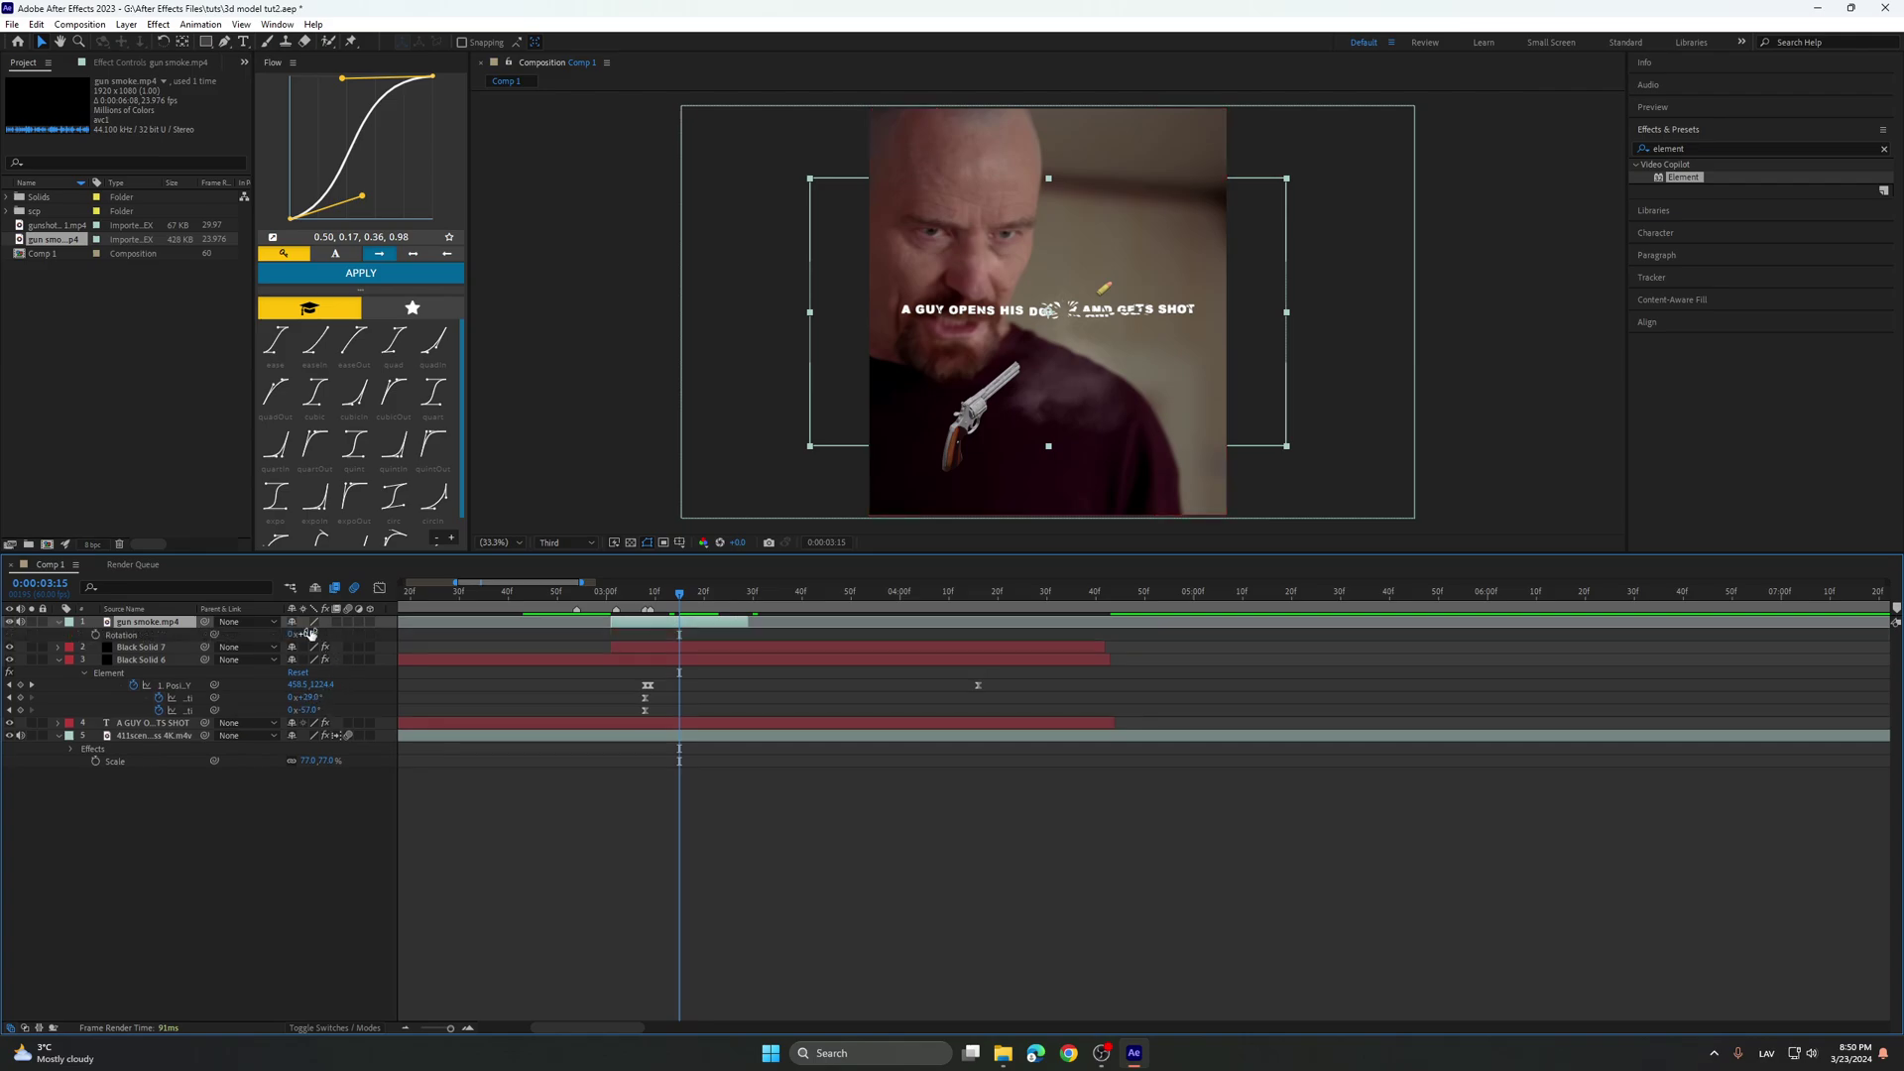
drag(303, 634, 238, 634)
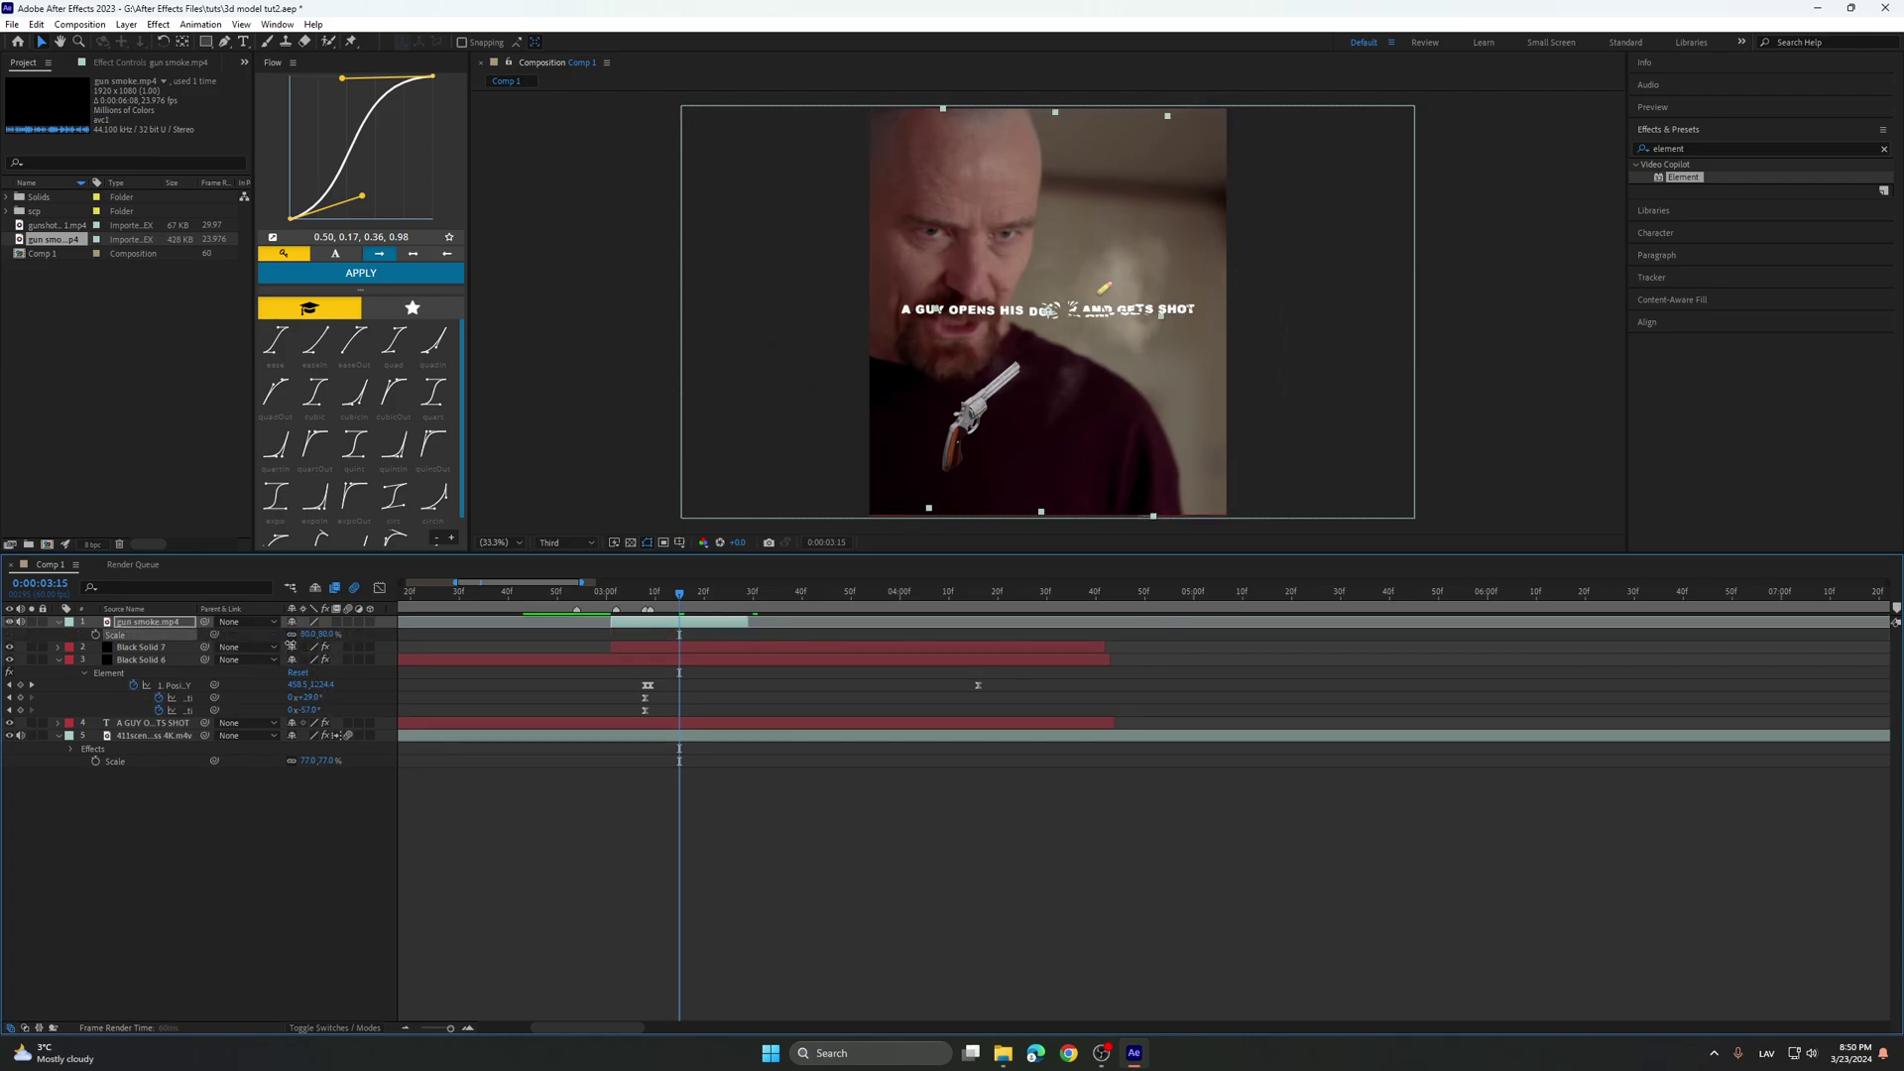
drag(290, 645, 277, 647)
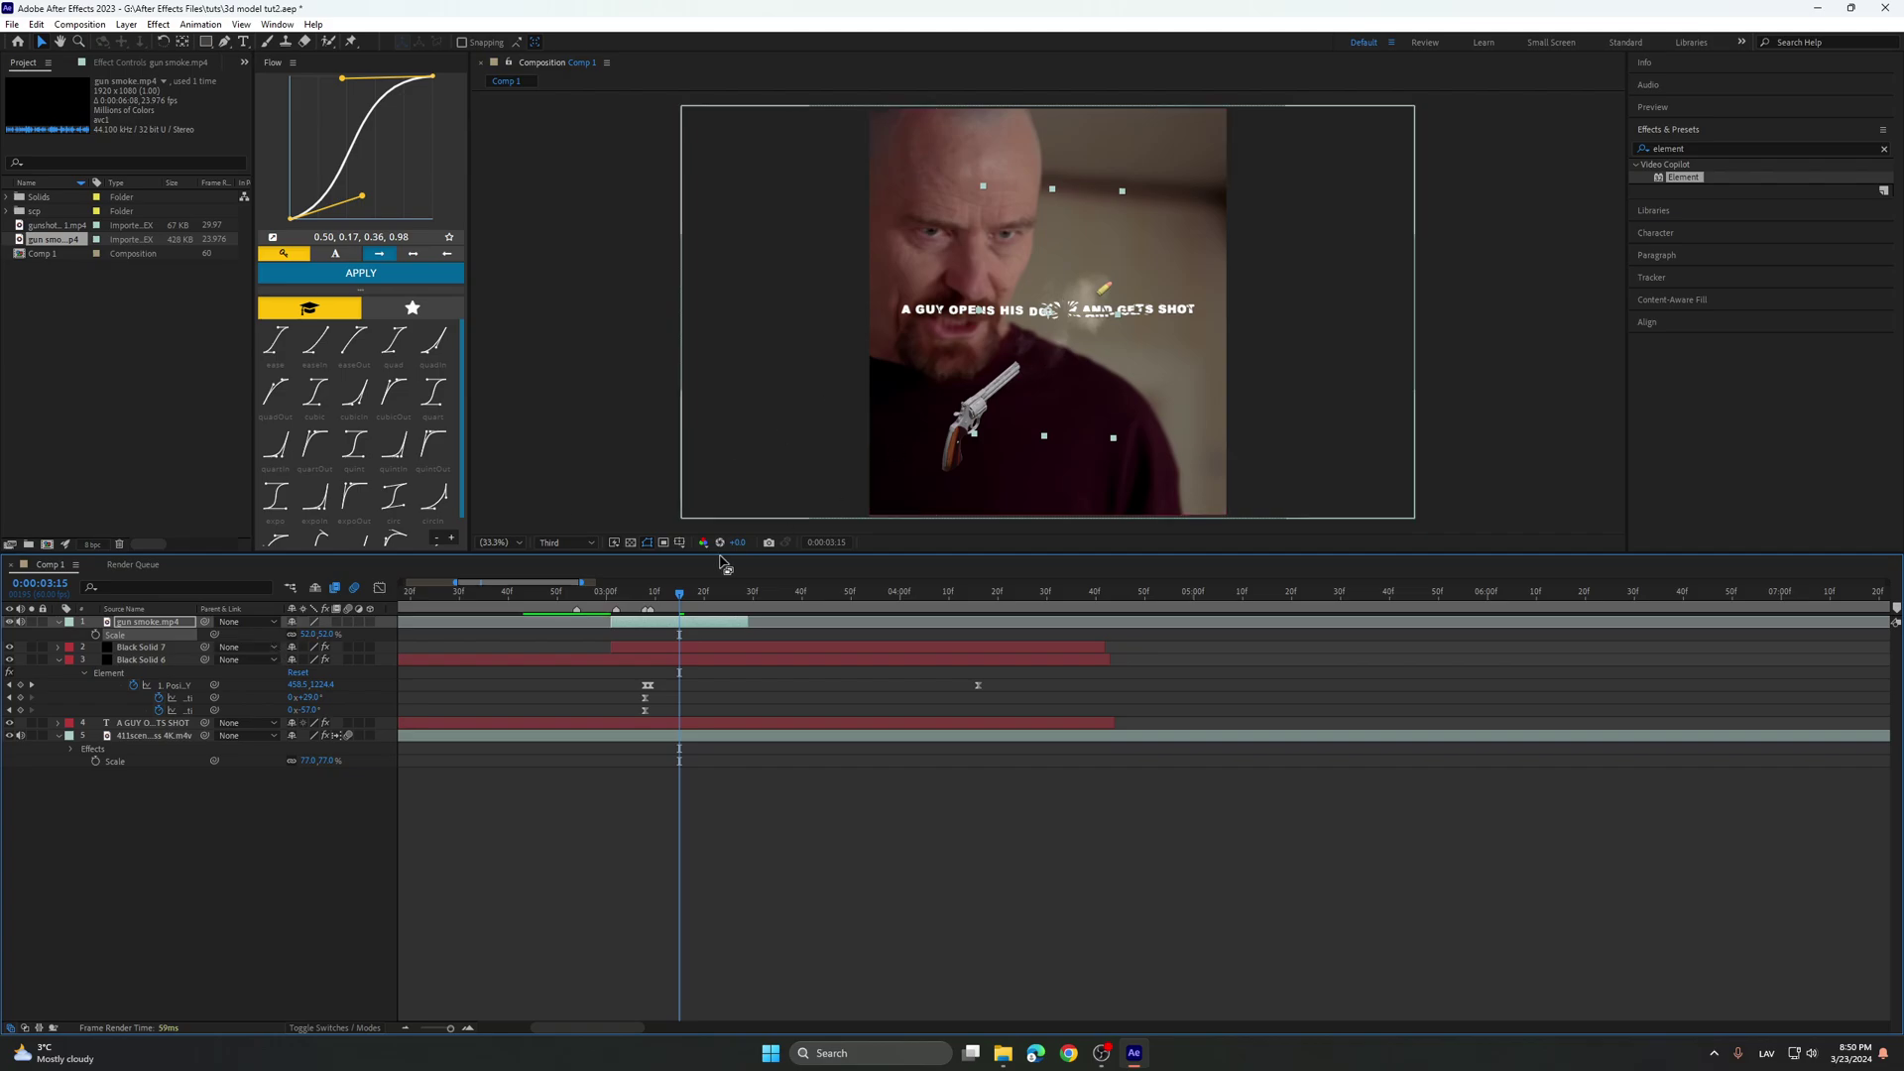
mouse_move(674, 600)
mouse_down()
mouse_move(621, 600)
mouse_move(656, 602)
mouse_up()
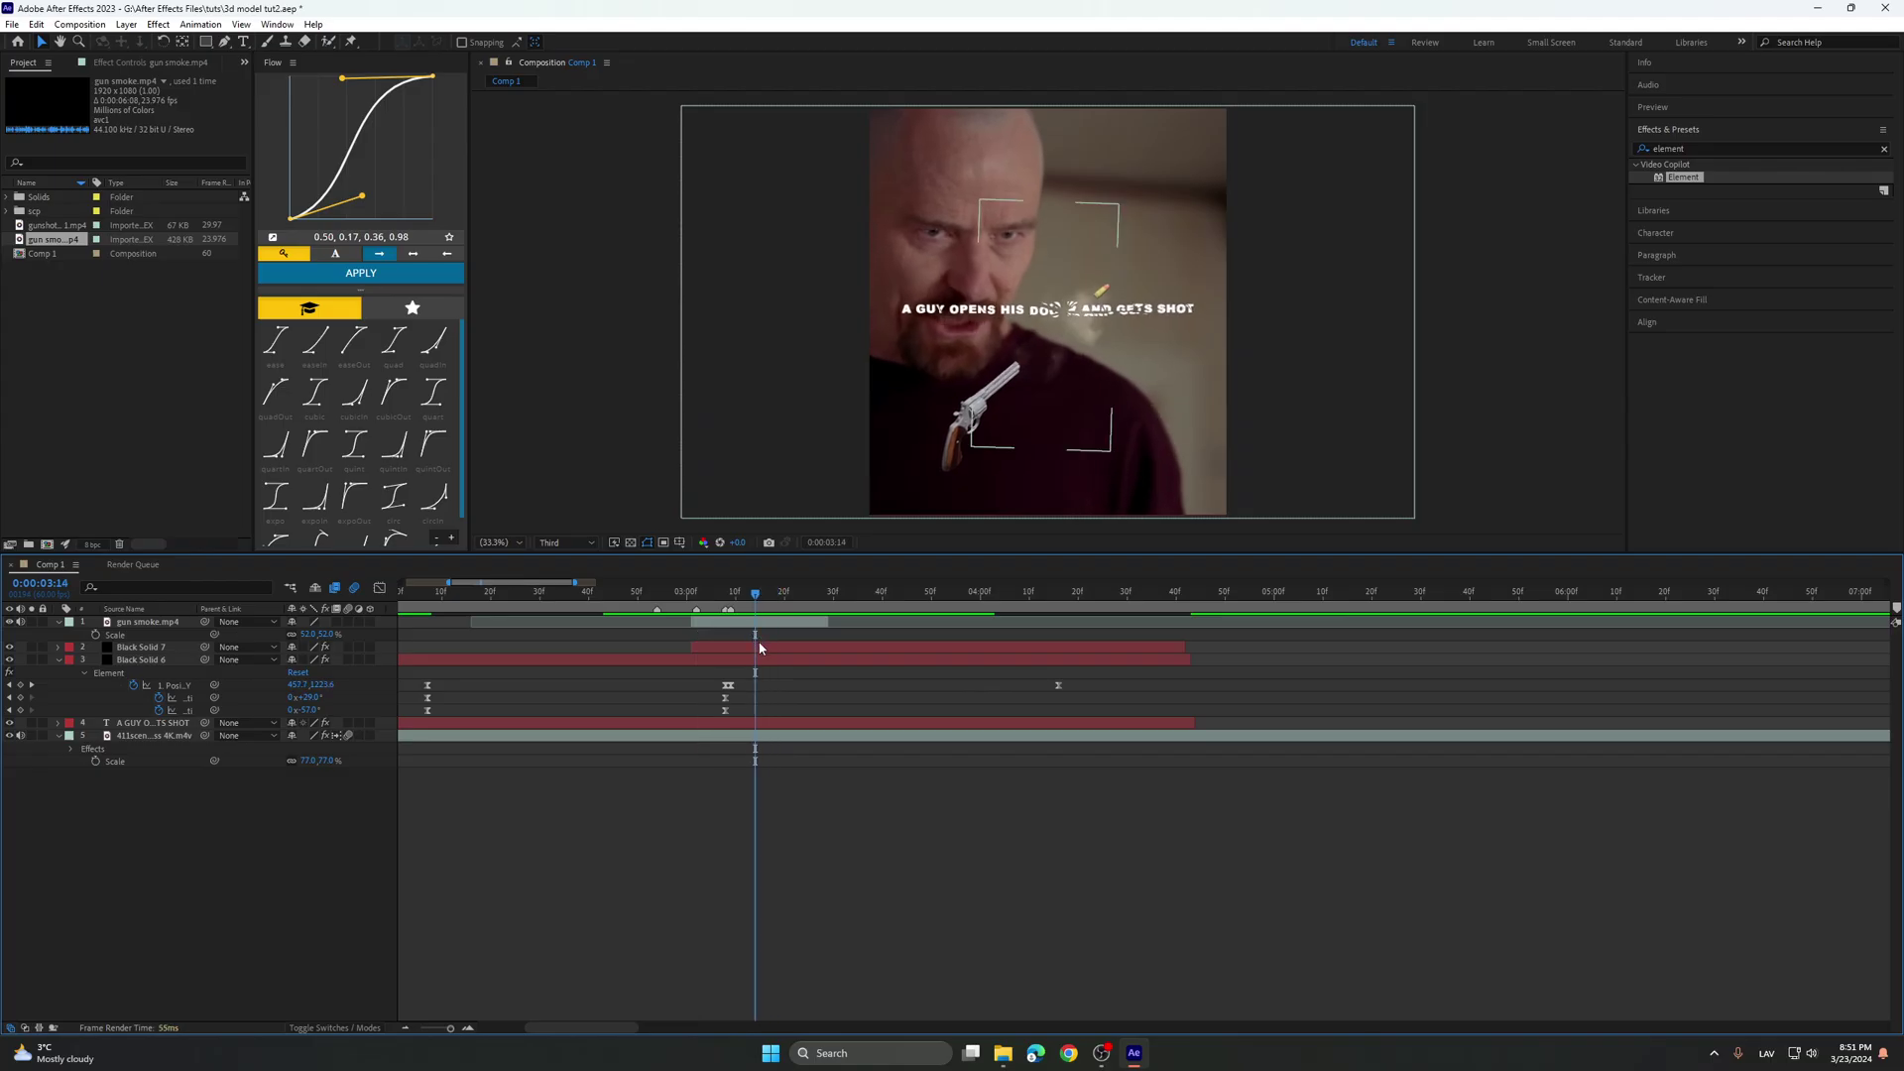
Keyframe the bullet layer's opacity to fade out, starting from 100% at 0:00:03:14 and ending at 0%.
click(761, 647)
drag(793, 600, 756, 651)
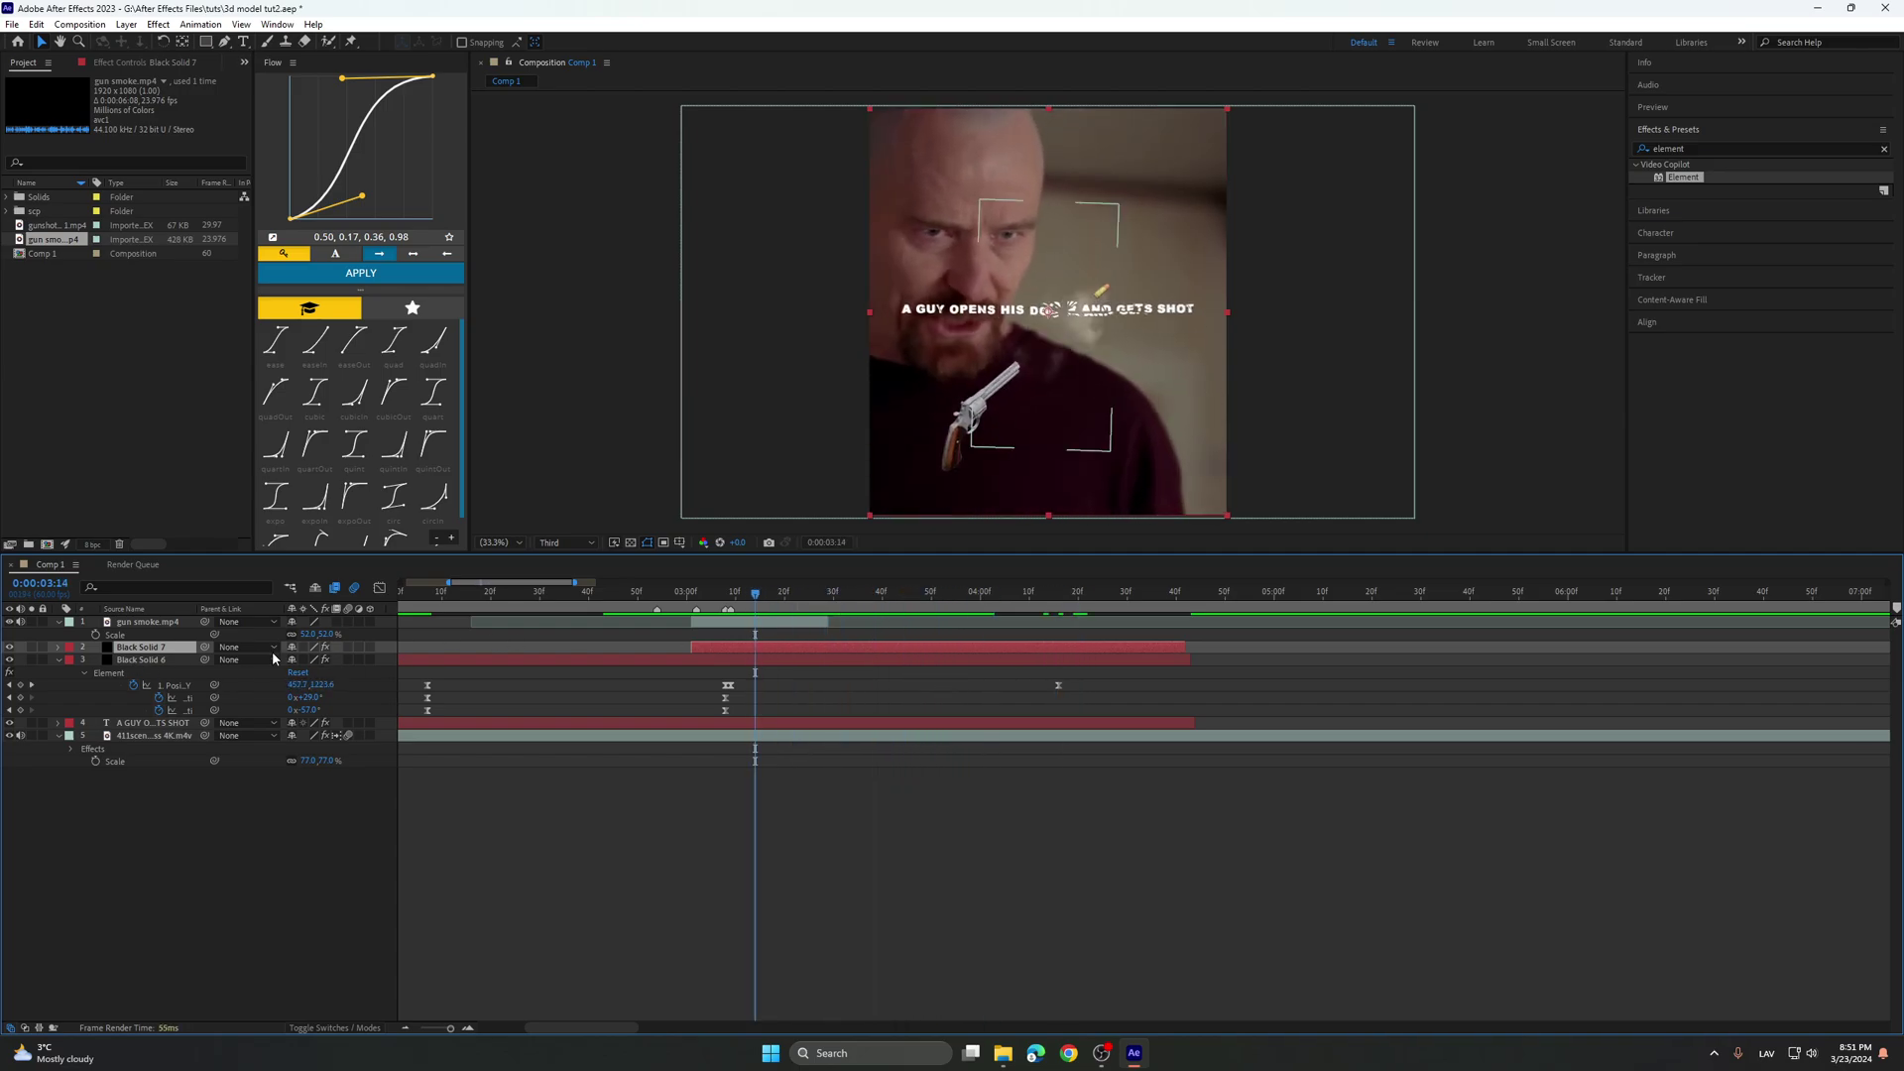
click(57, 647)
key(t)
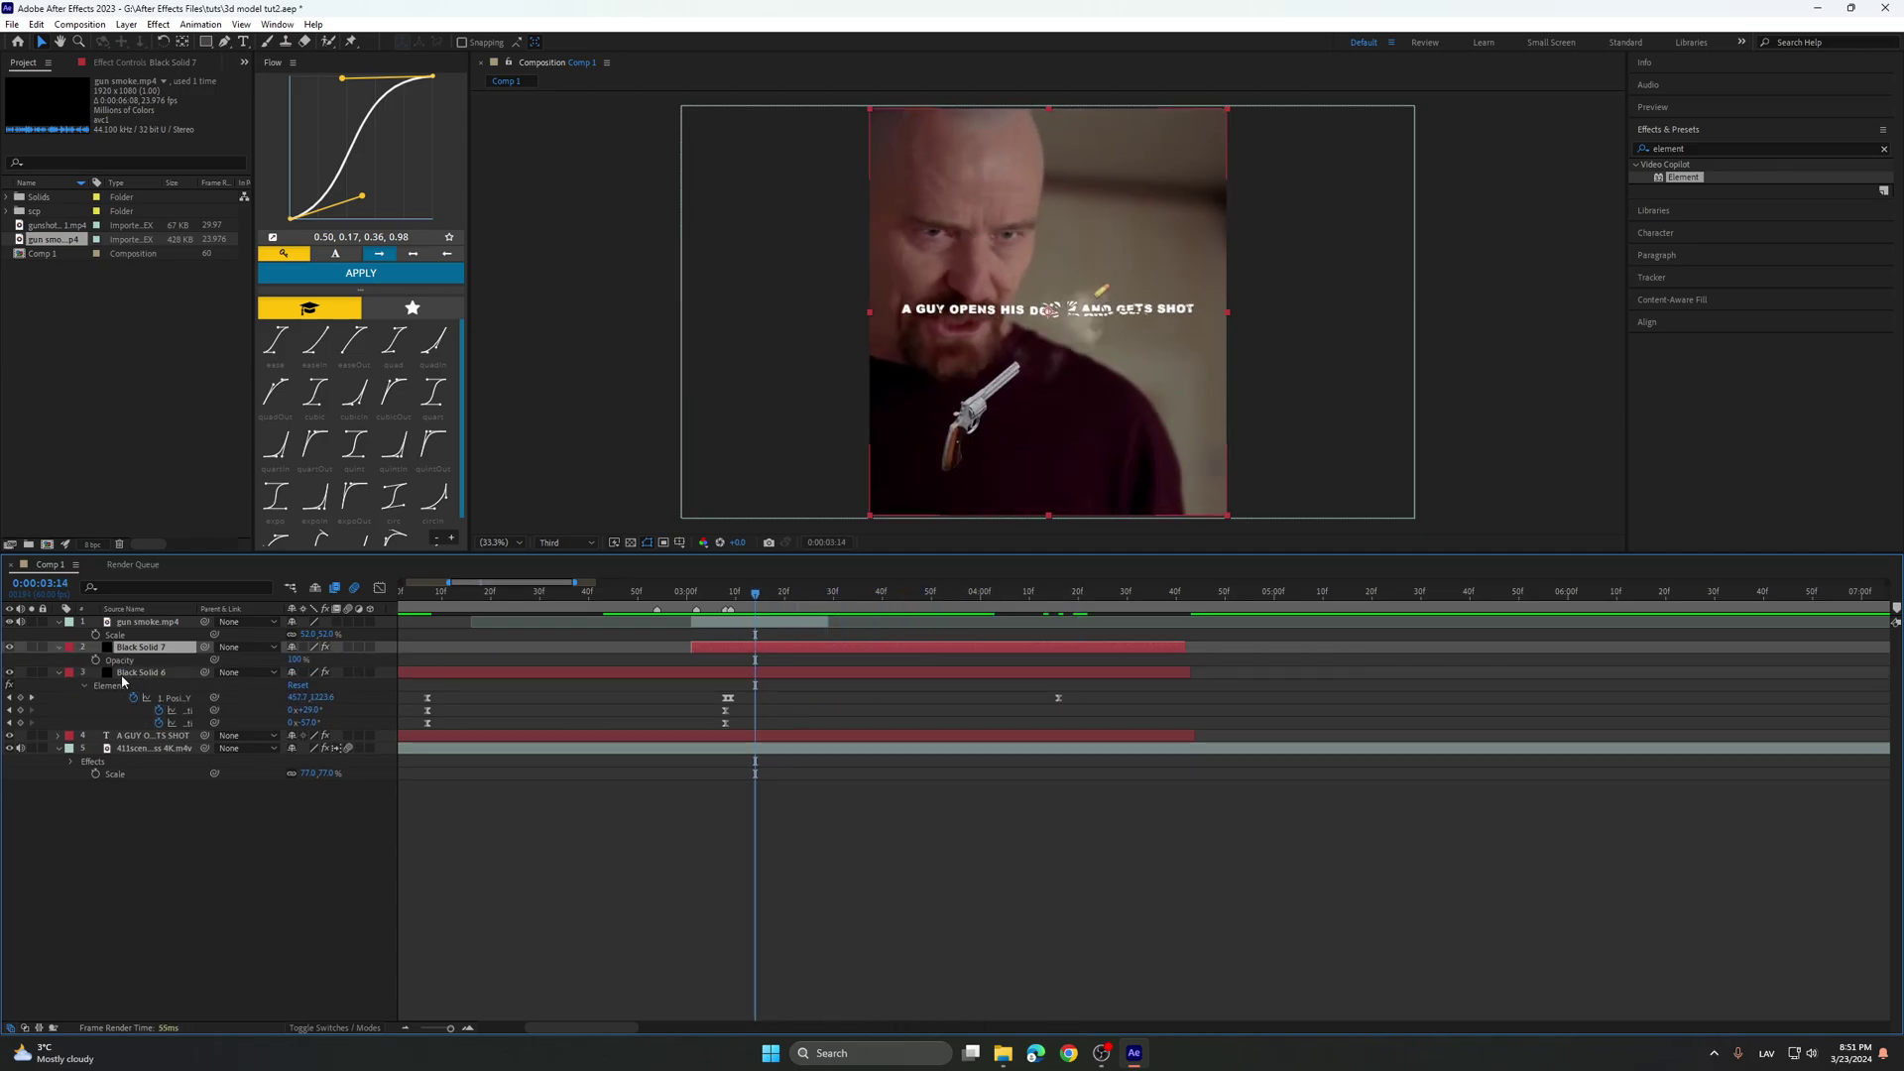
click(95, 659)
Play back the shot to check the bullet's fade-out together with the smoke and the gun's exit.
key(space)
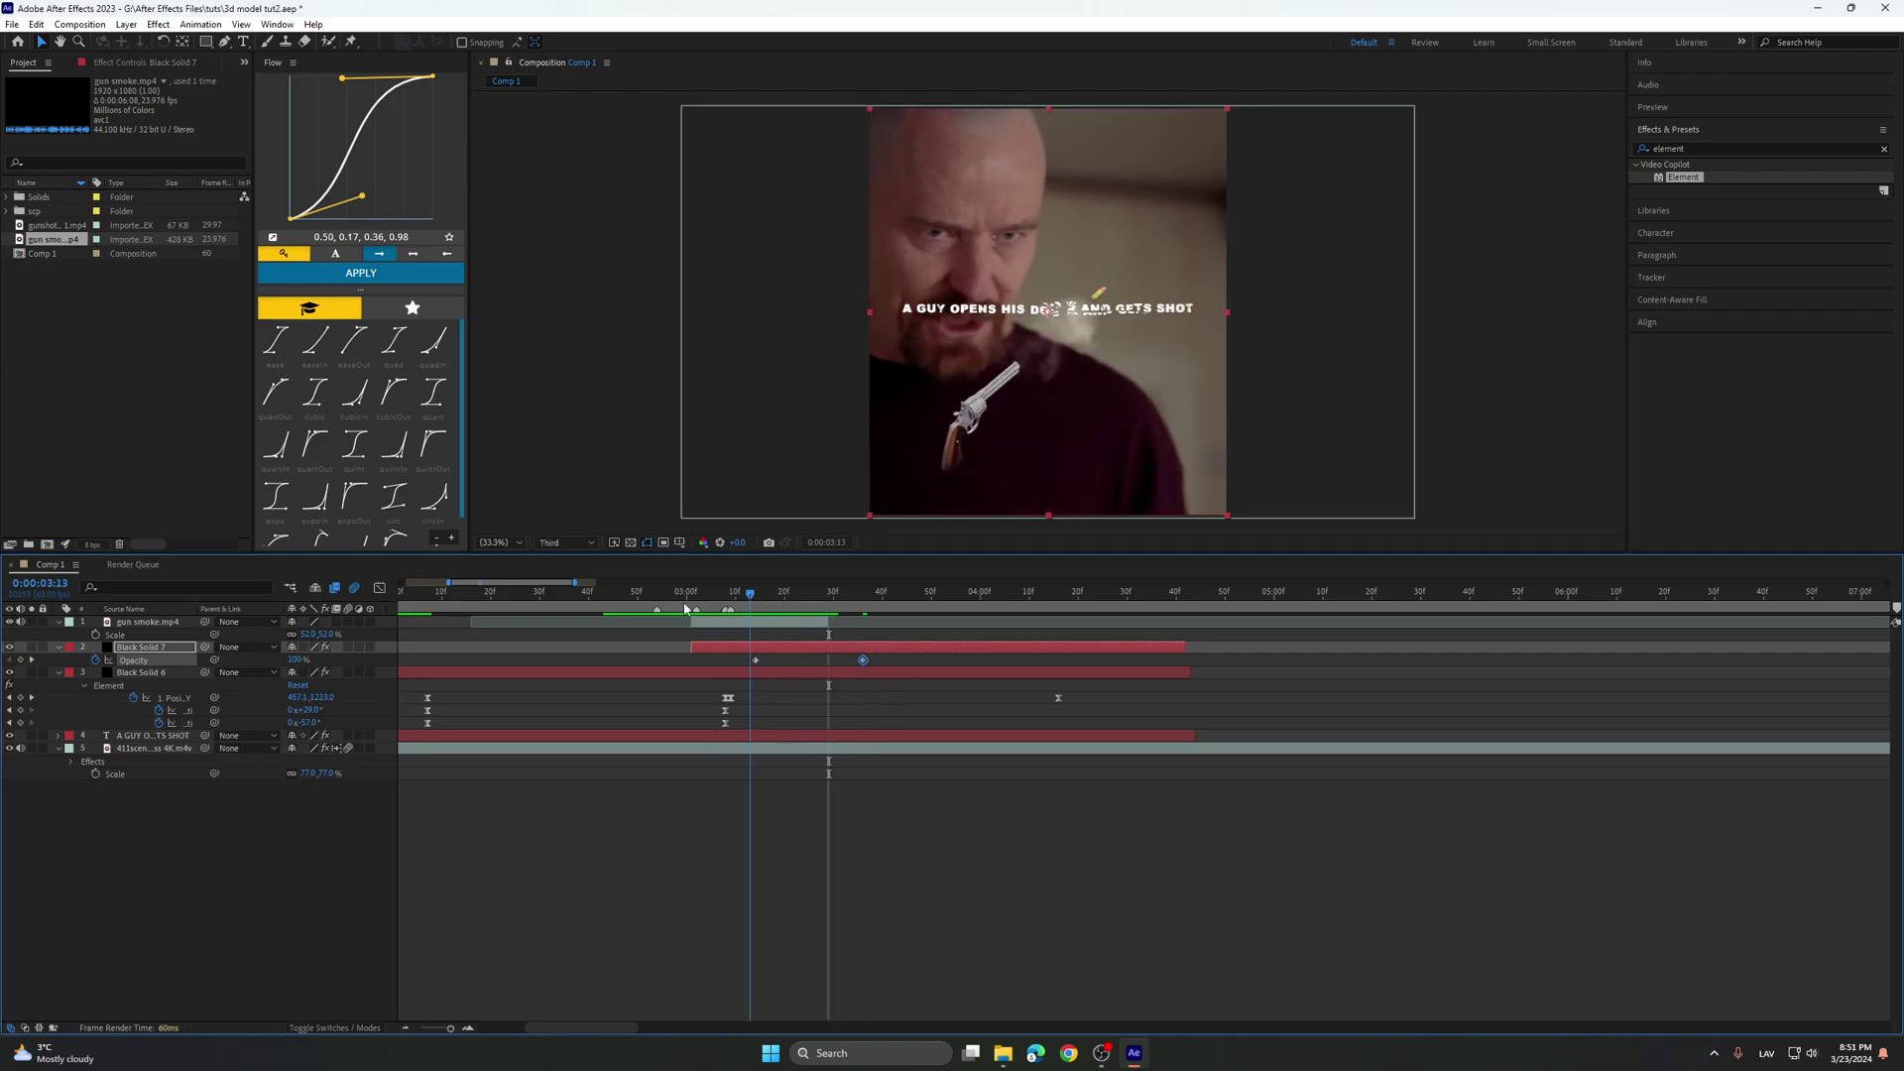
key(space)
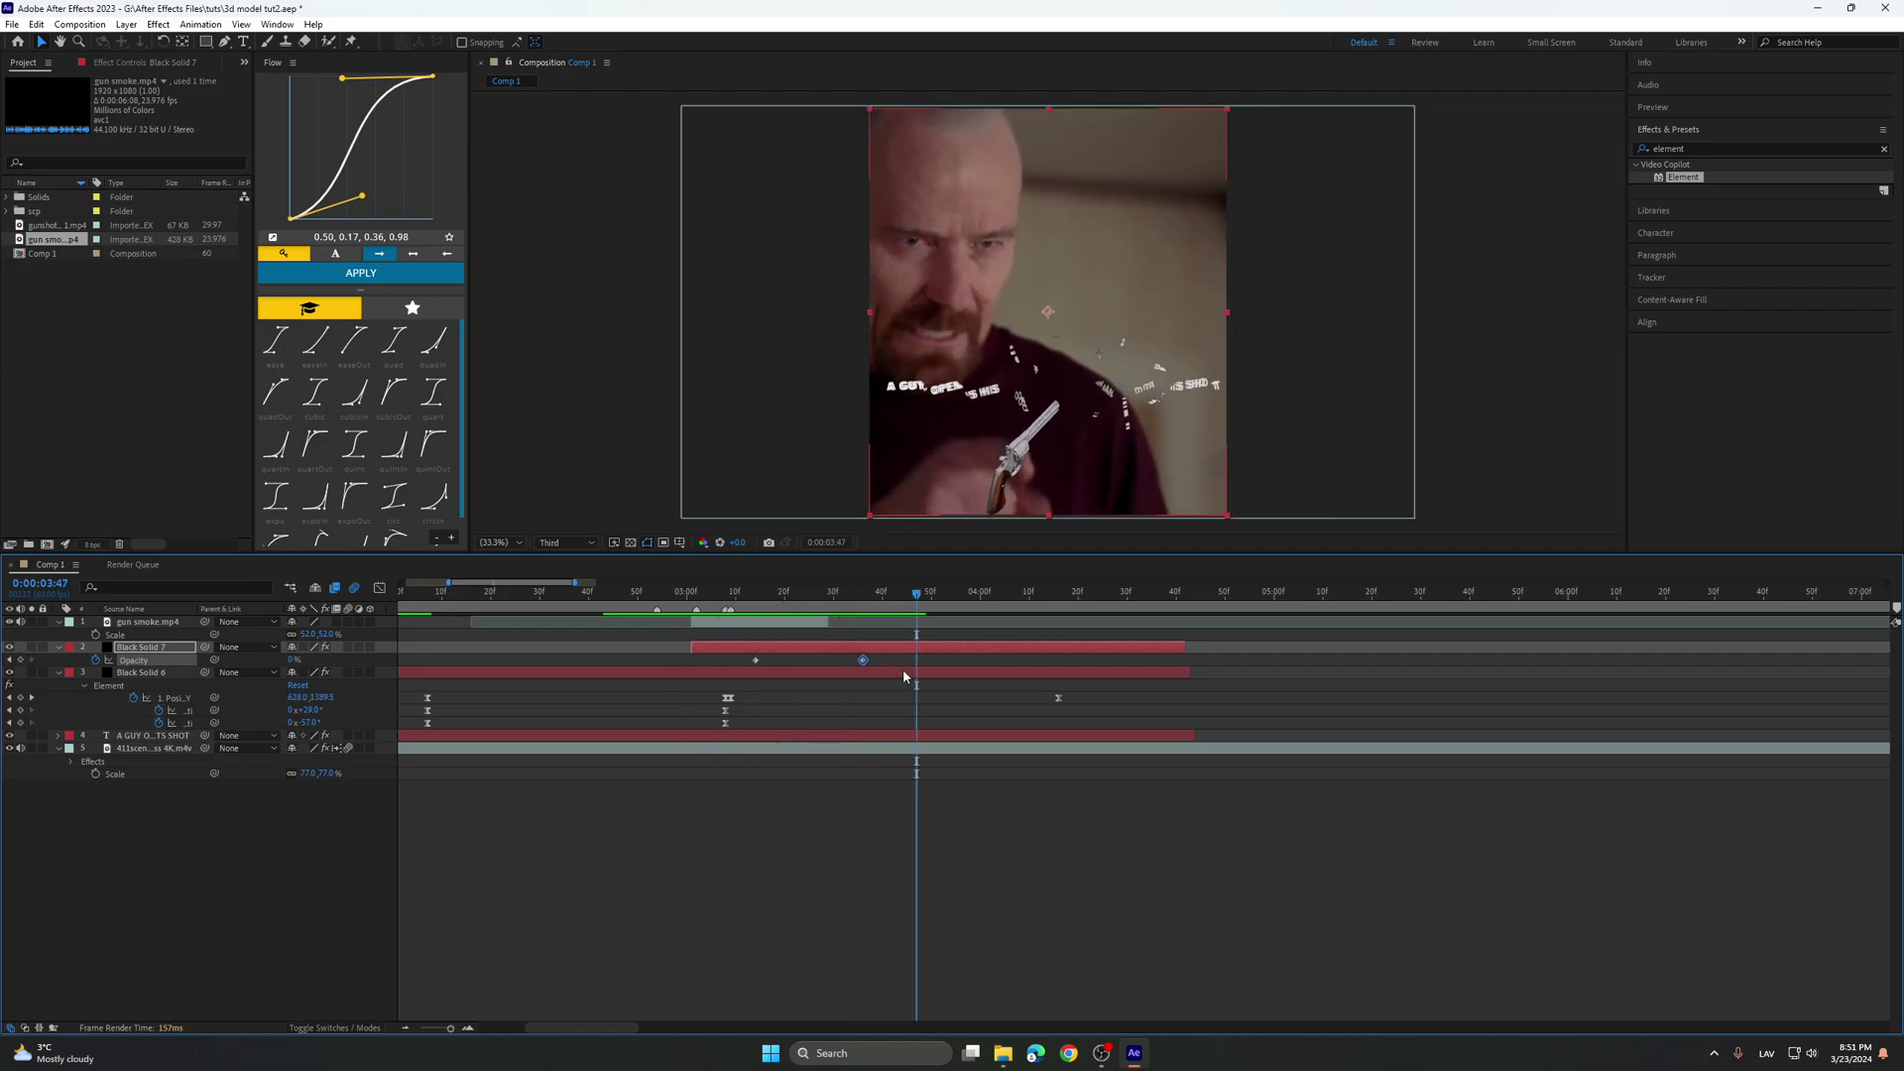
scroll(902, 669, down, 3)
drag(731, 596, 674, 608)
click(675, 610)
key(space)
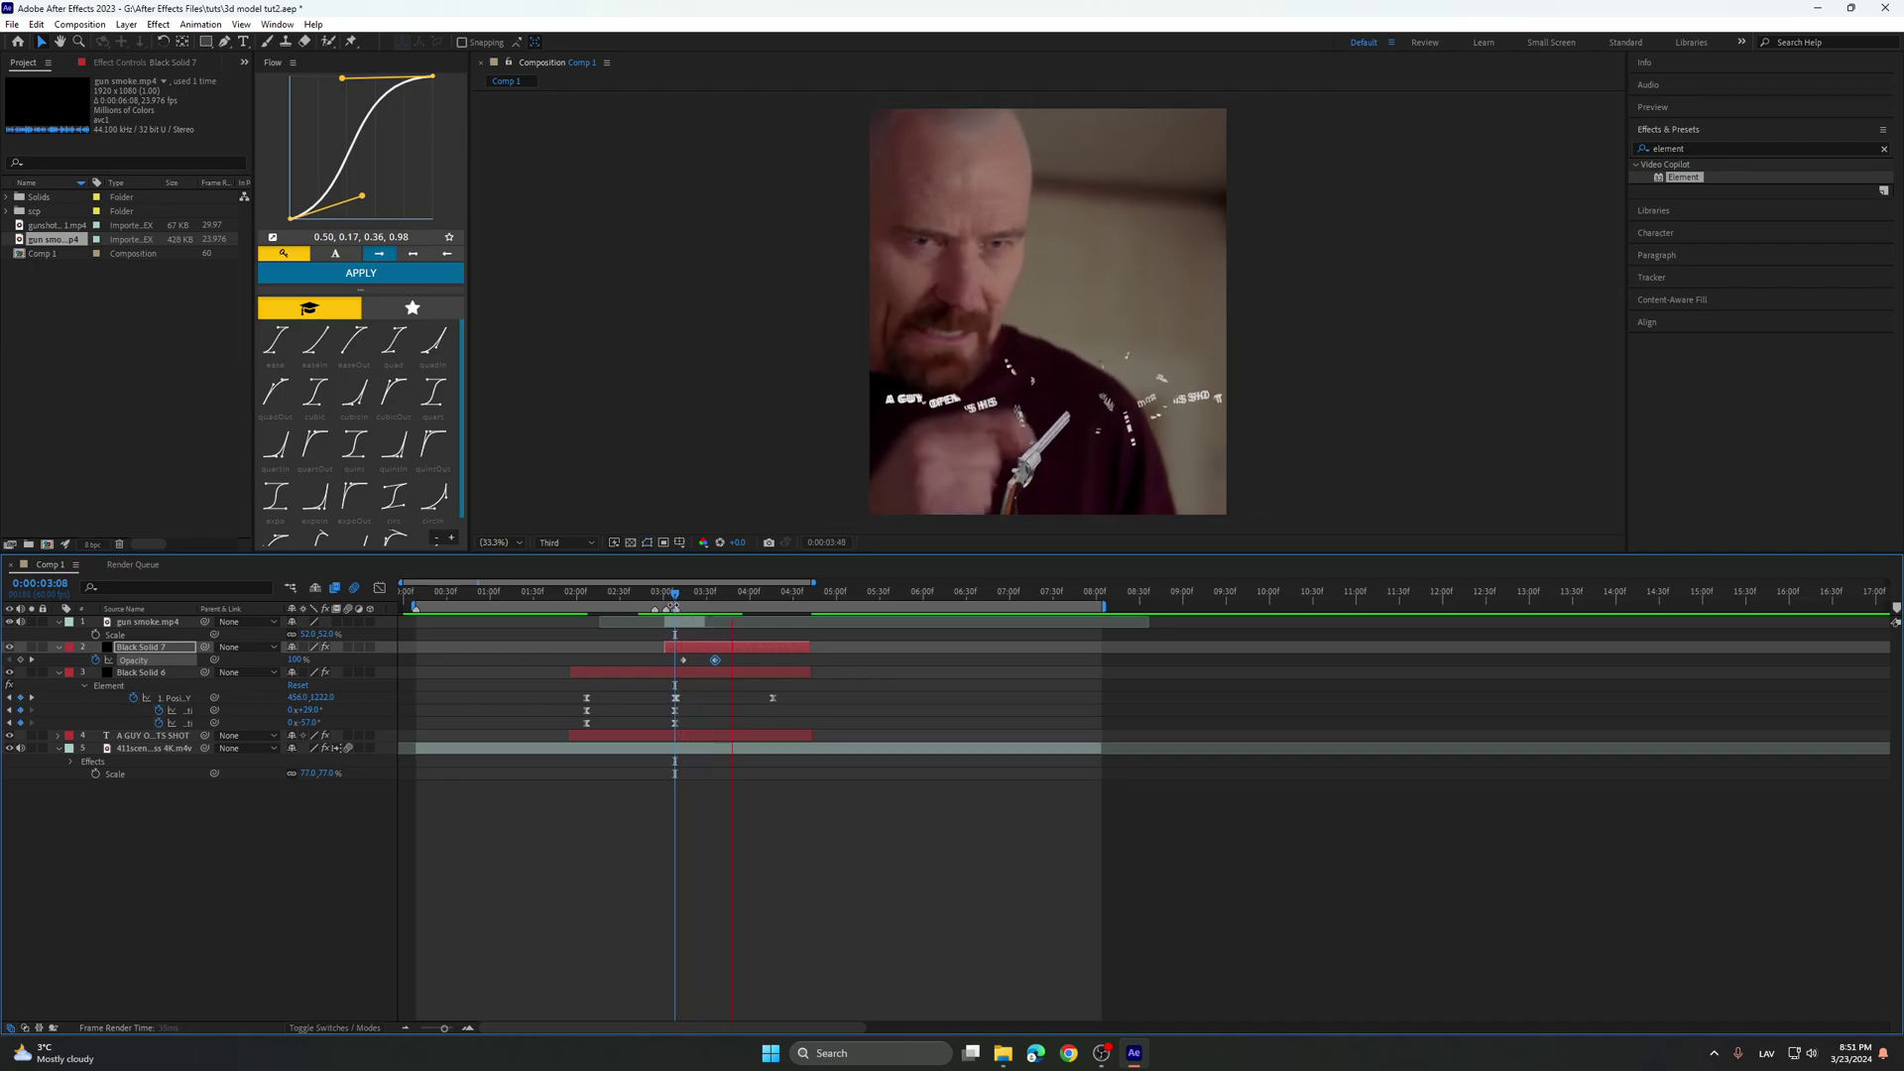
key(space)
key(minus)
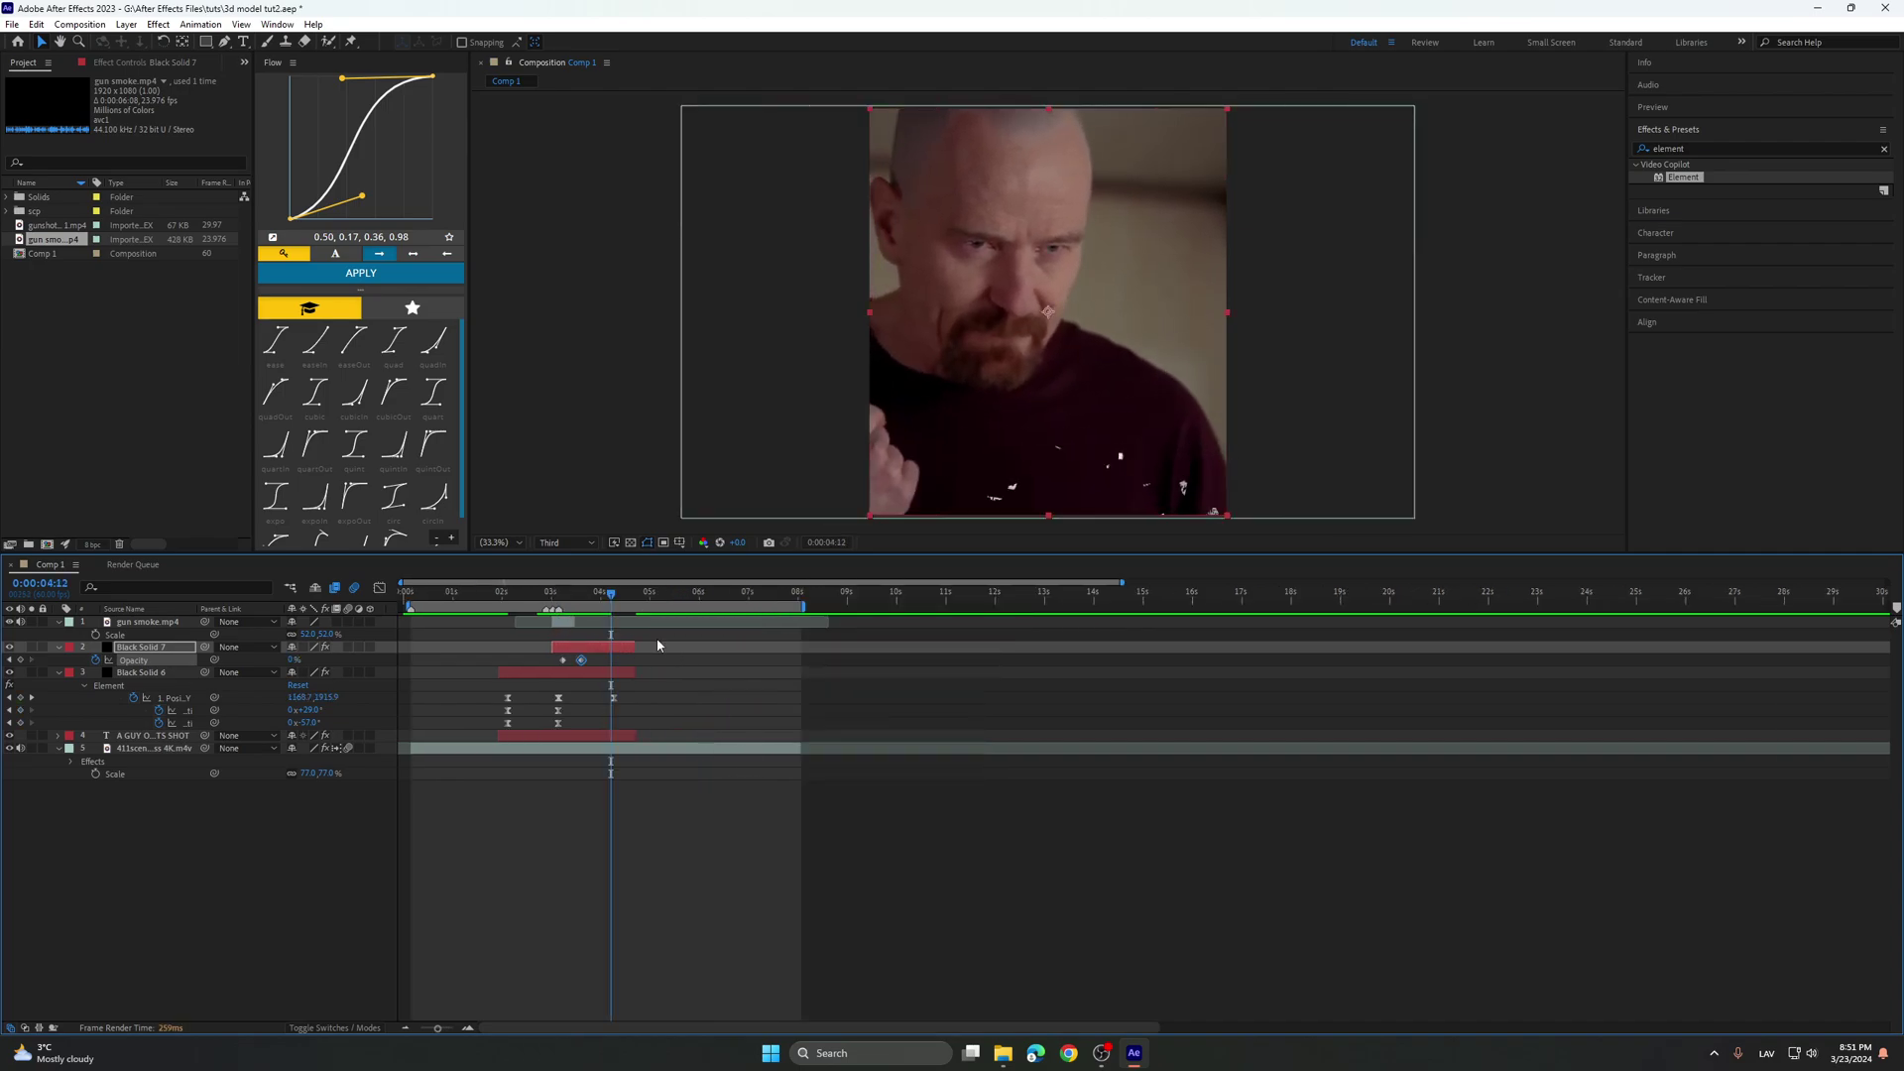
Add gunshot sfx 1.mp4 below the gun smoke layer at 0:00:03:02 and set its audio levels to -20 dB.
key(u)
key(u)
click(581, 662)
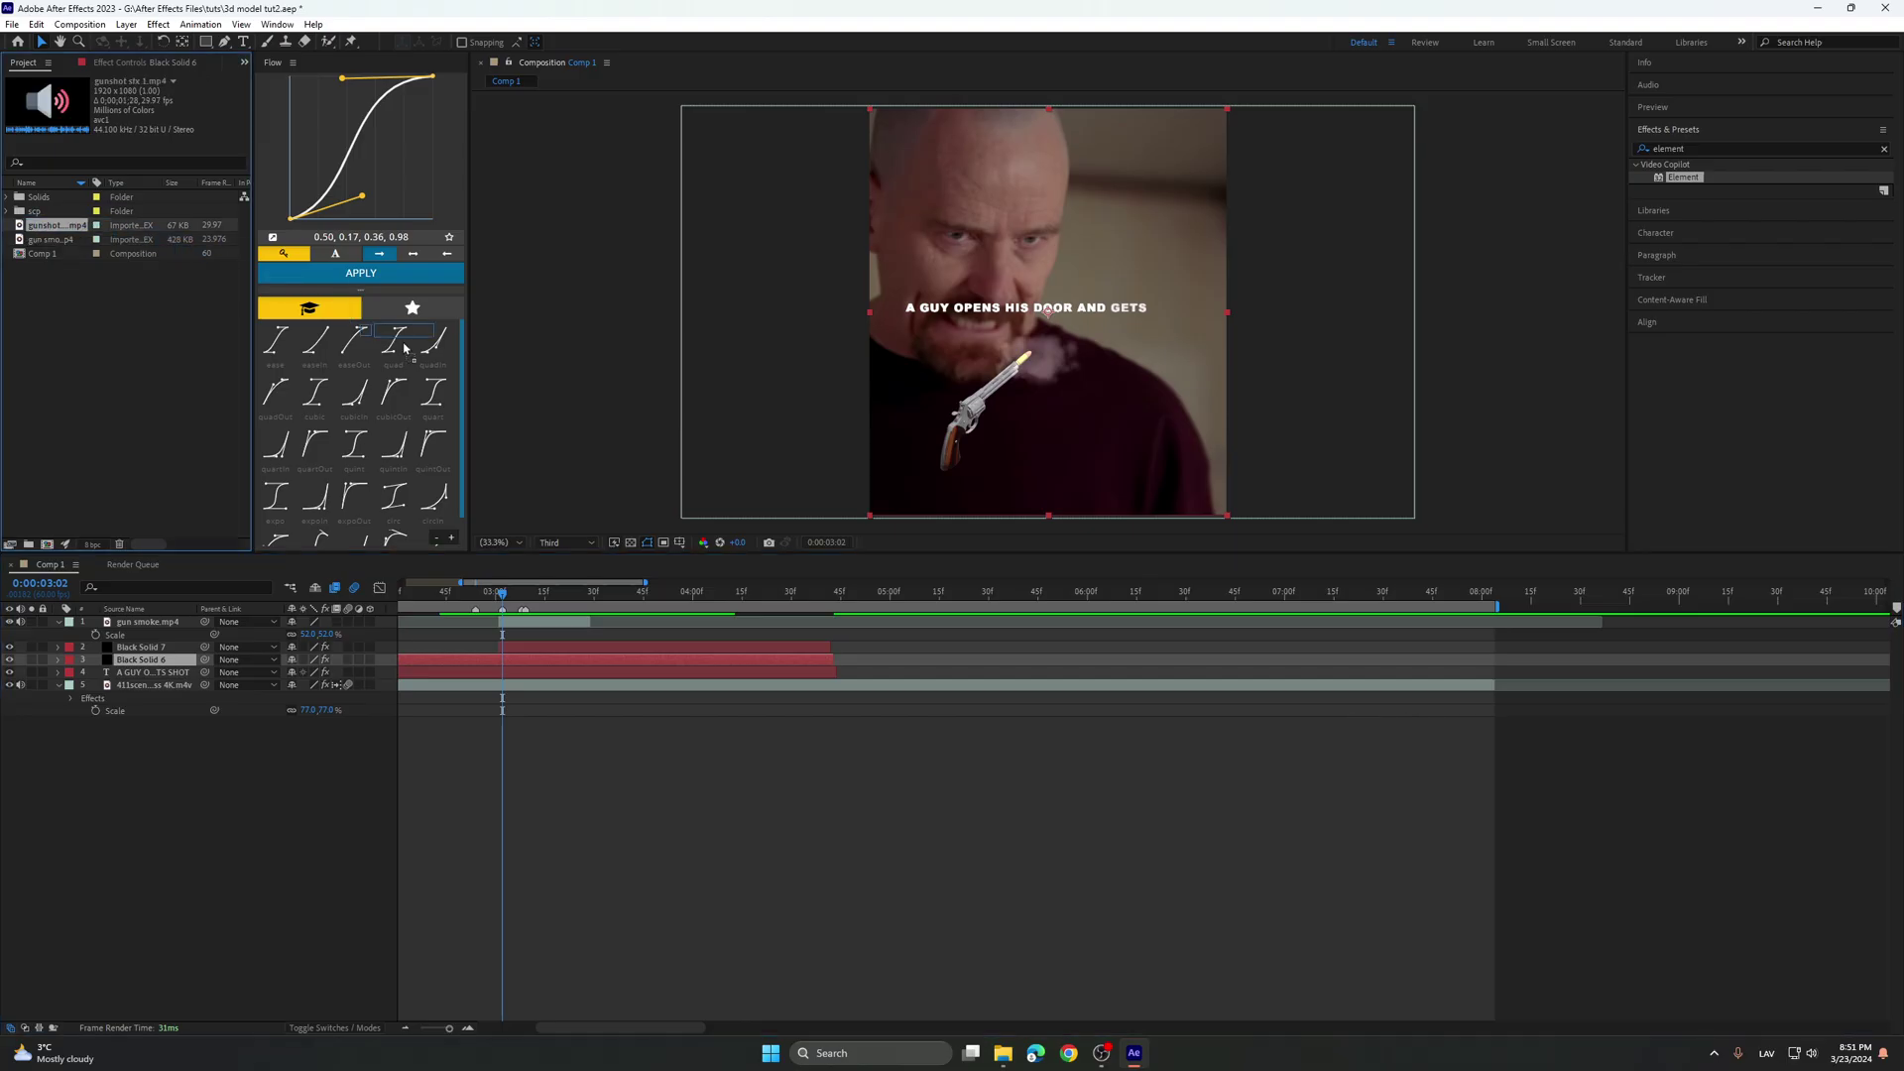
drag(404, 348, 507, 643)
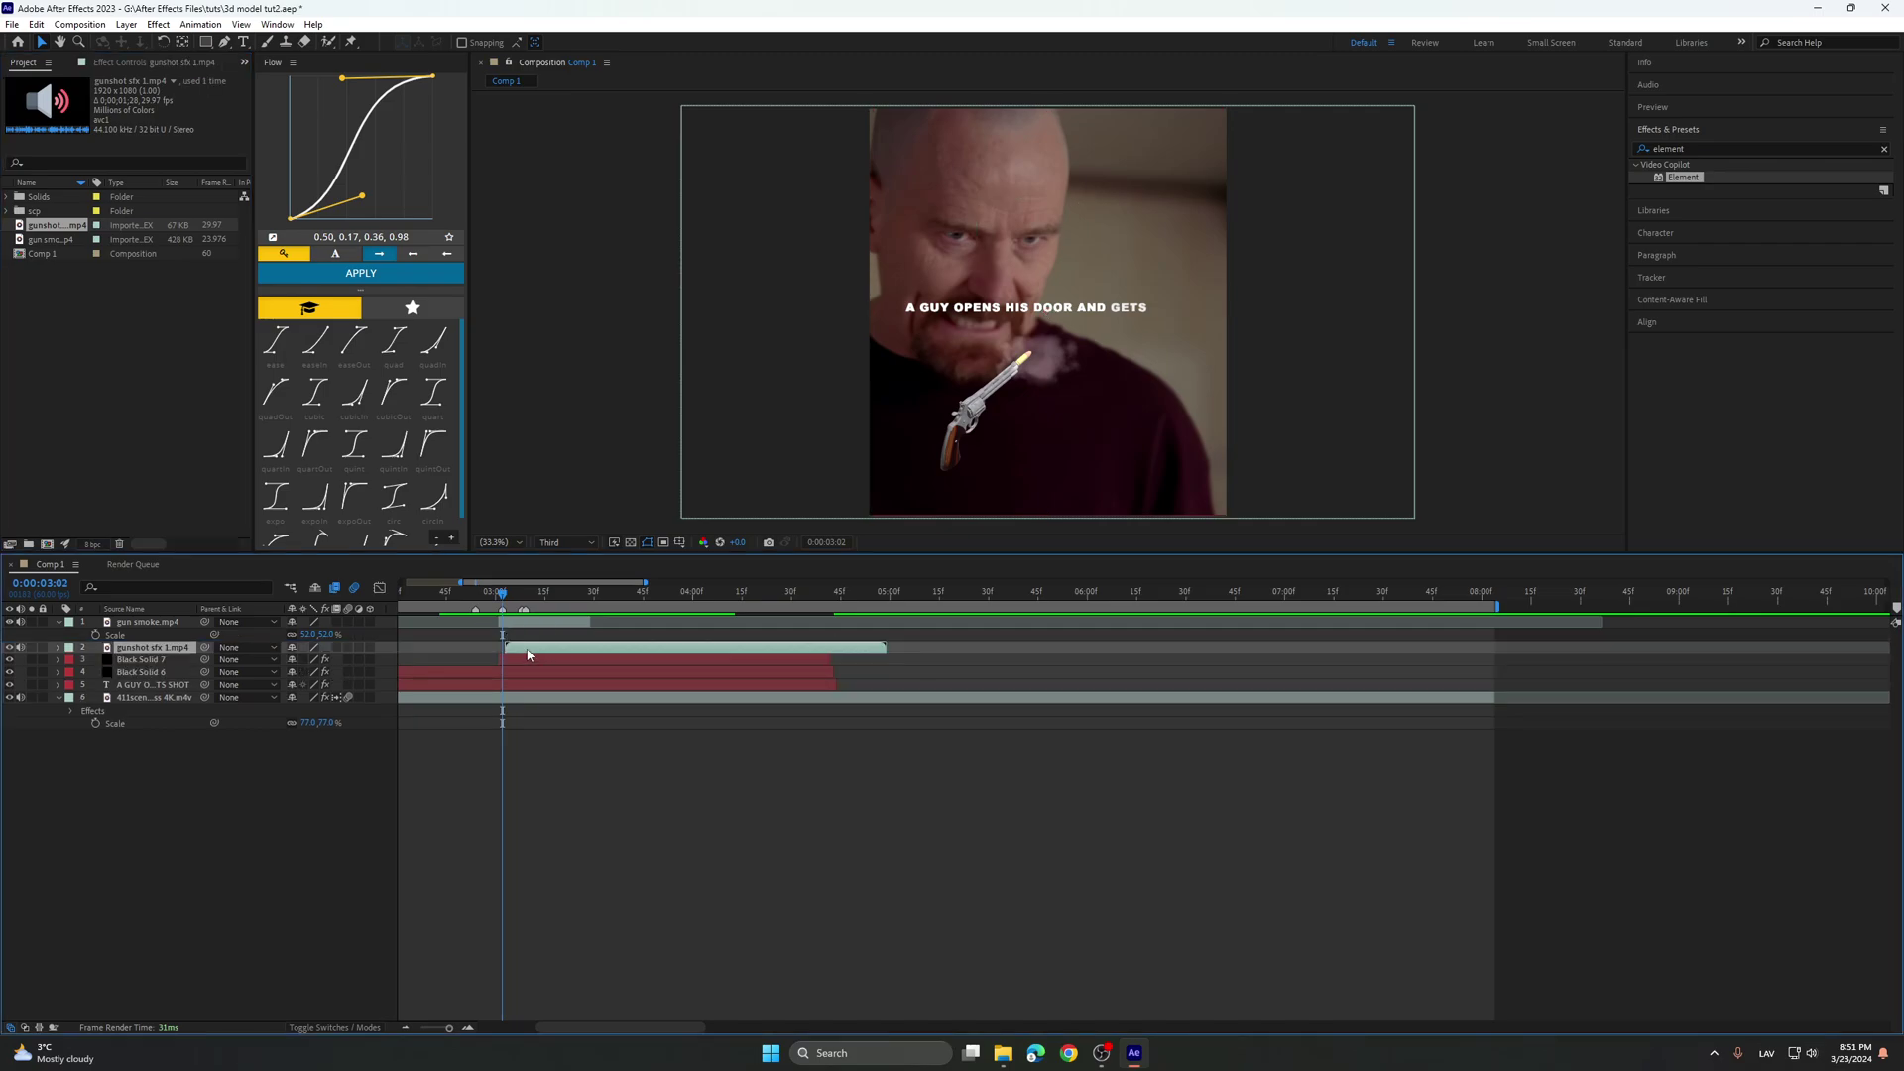
click(296, 686)
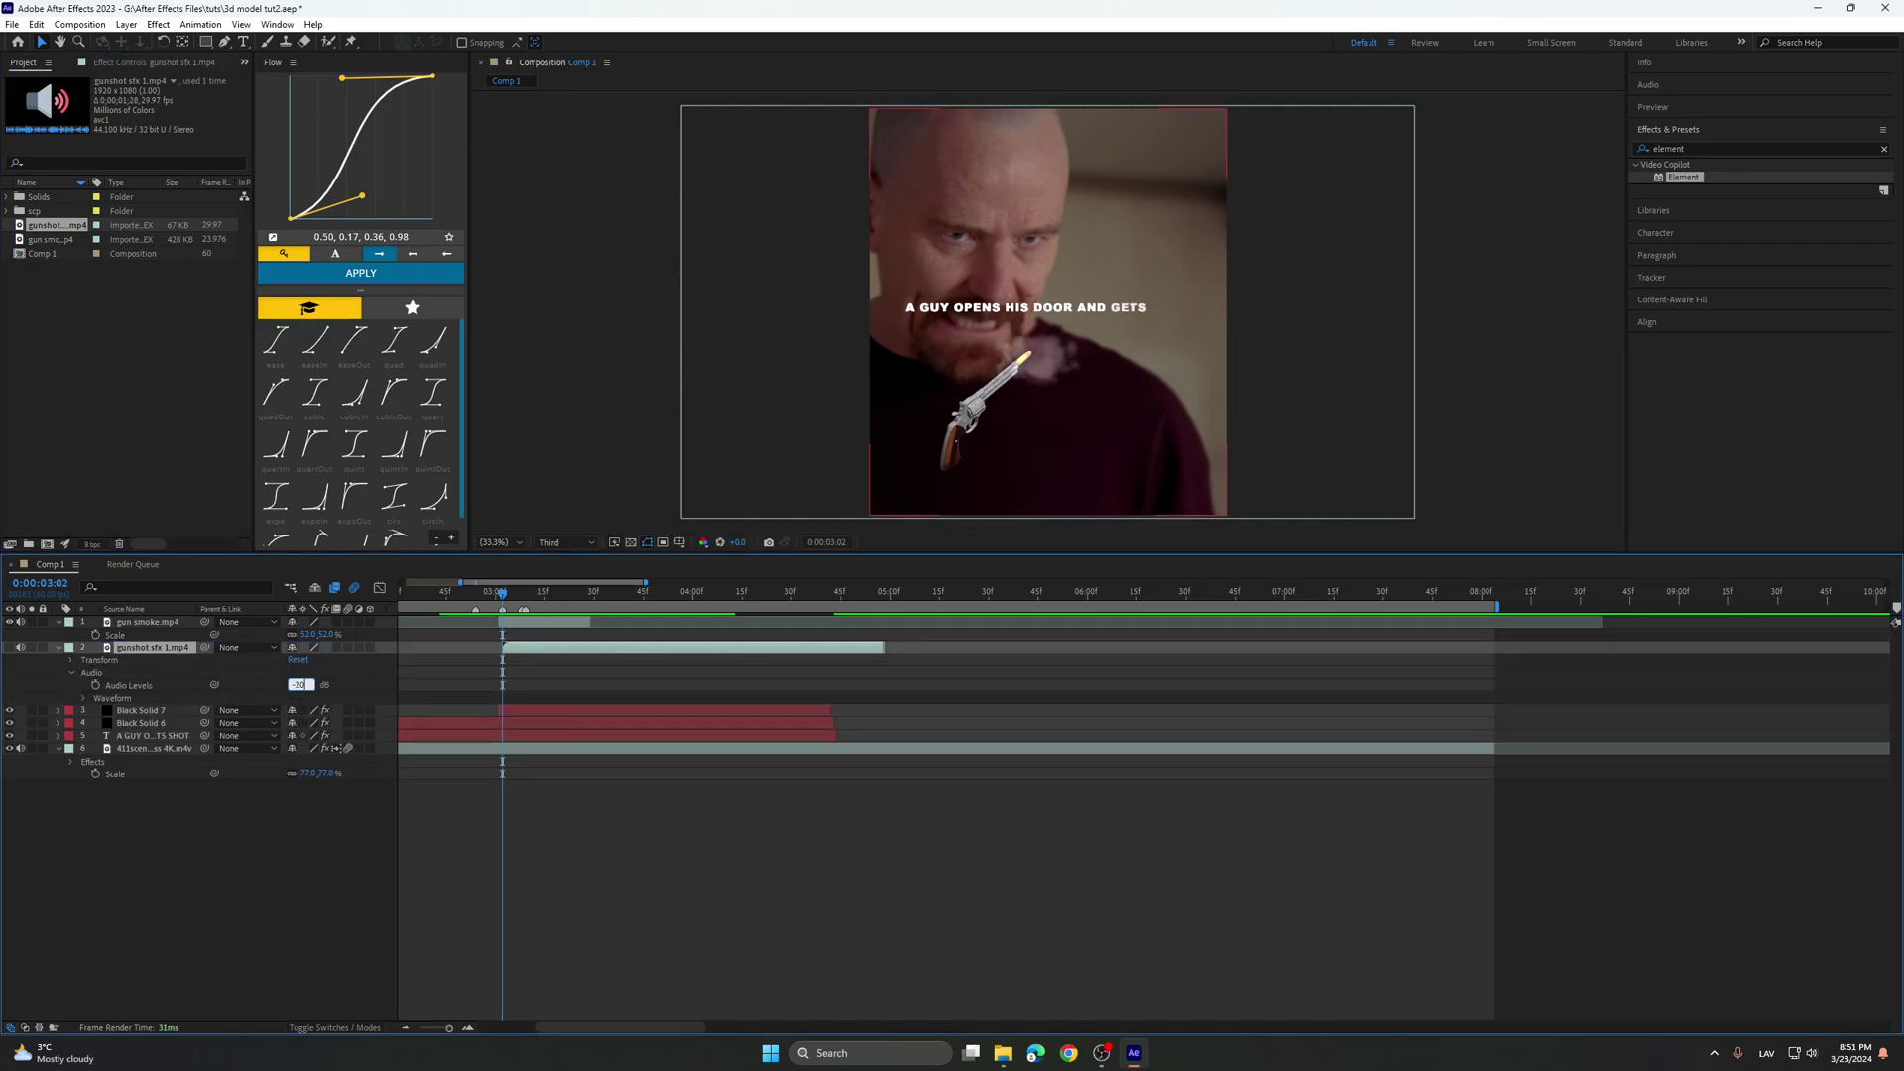
key(Return)
click(84, 699)
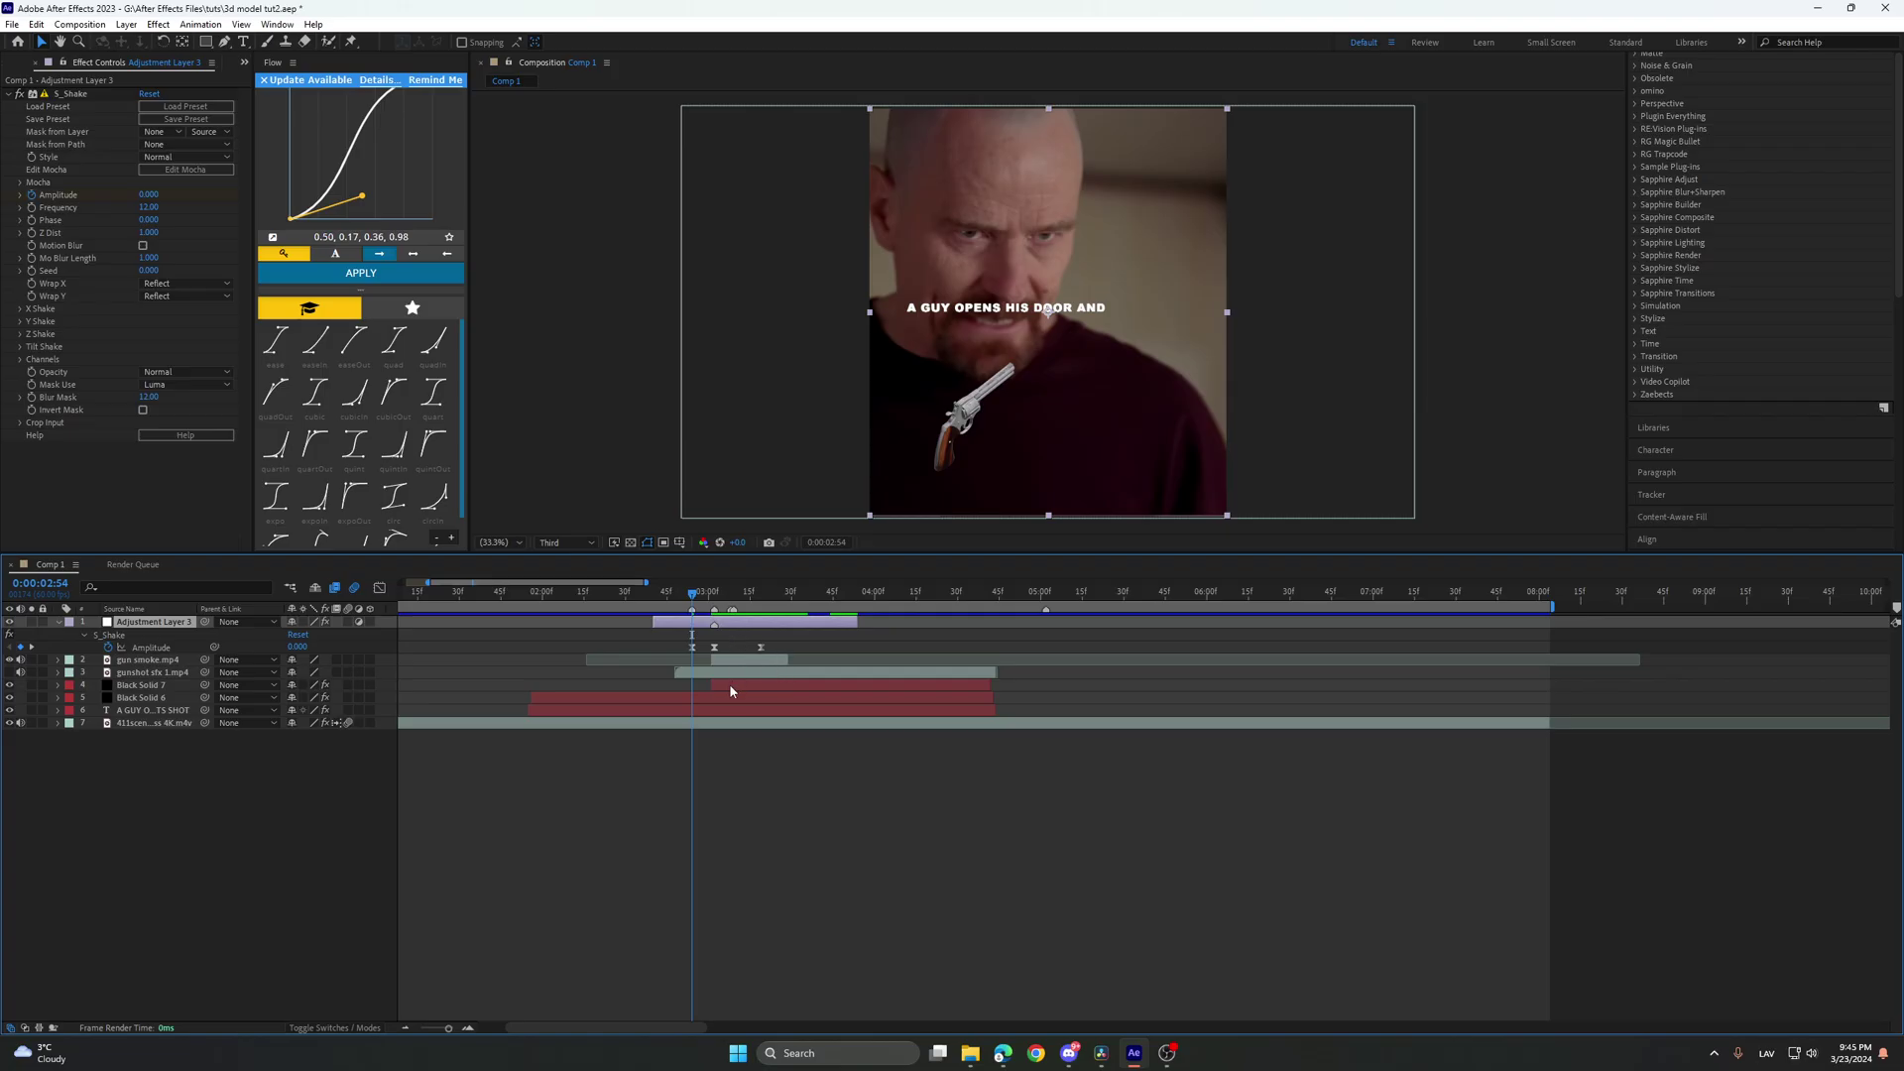
Examine the adjustment layer's three S_Shake Amplitude keyframes around the shot and their curve in the graph editor.
scroll(730, 691, down, 2)
scroll(668, 644, up, 2)
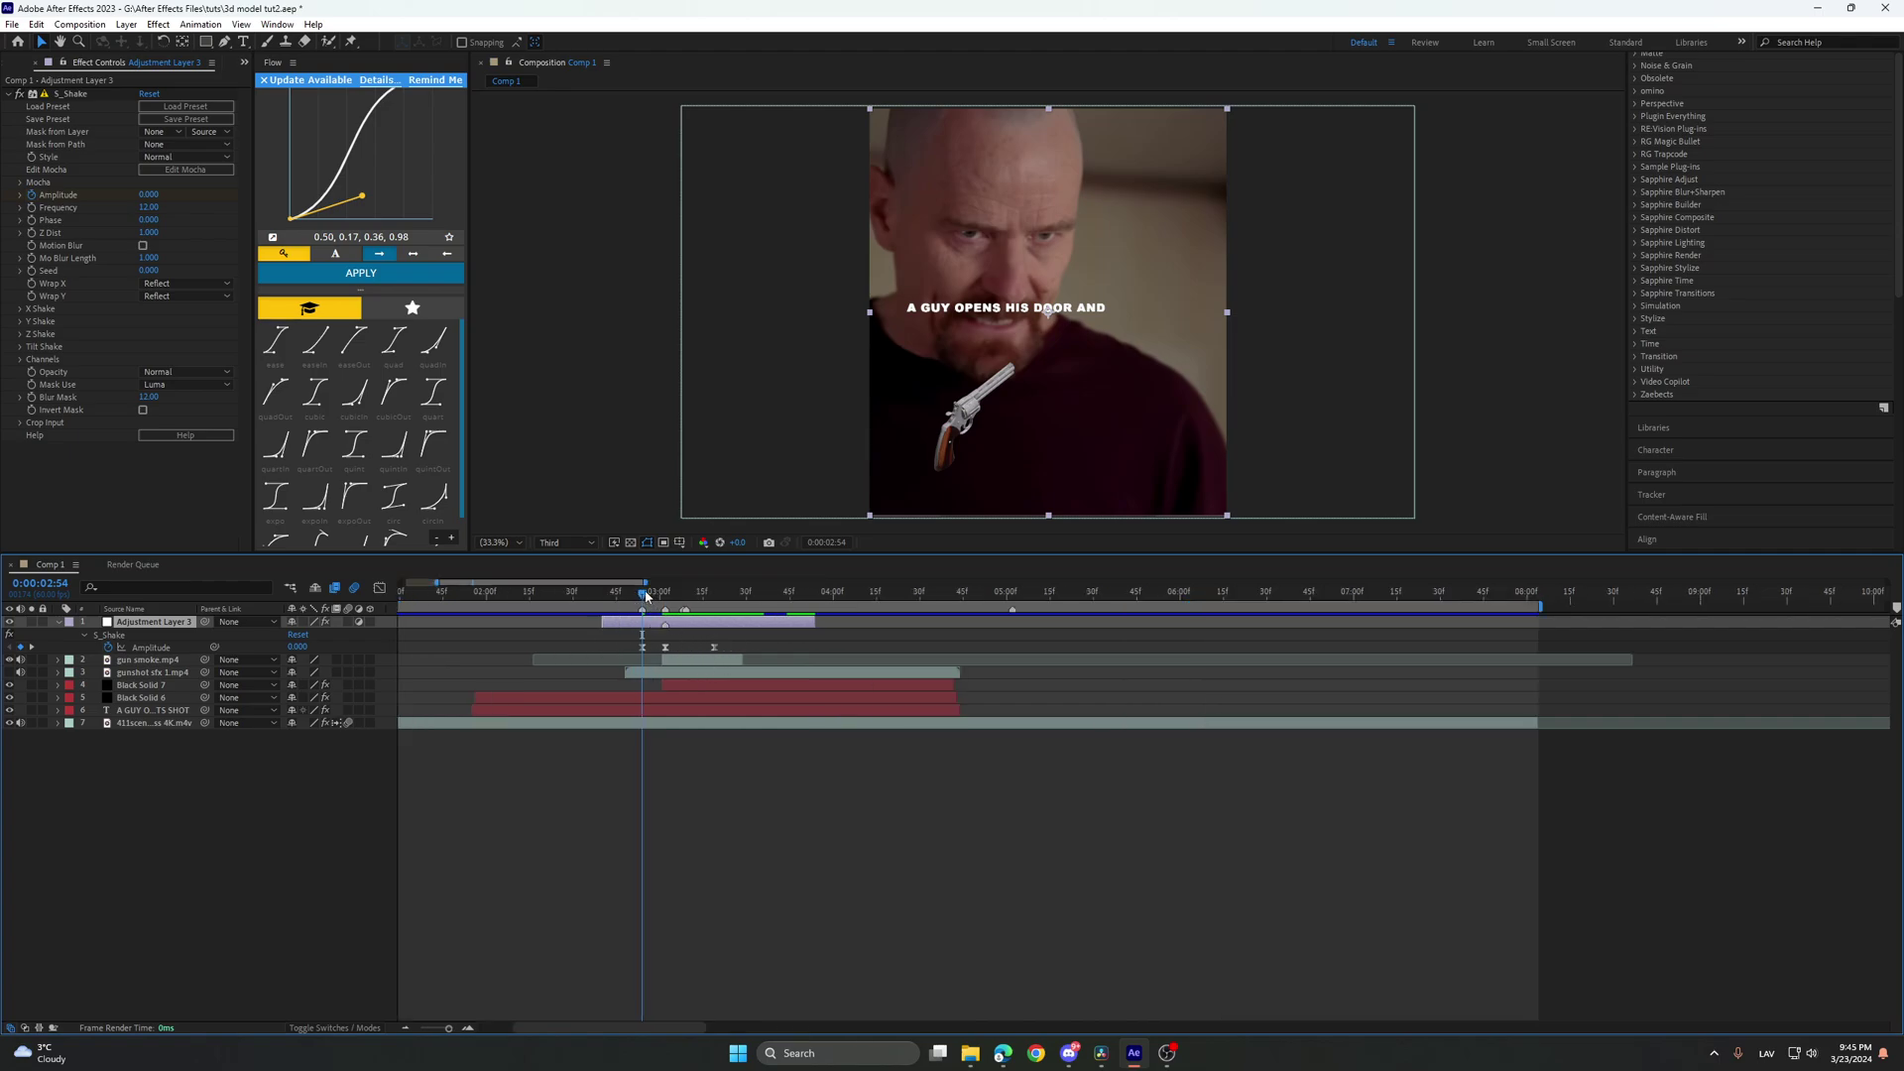
mouse_move(645, 597)
mouse_down()
mouse_move(711, 616)
mouse_move(670, 619)
mouse_up()
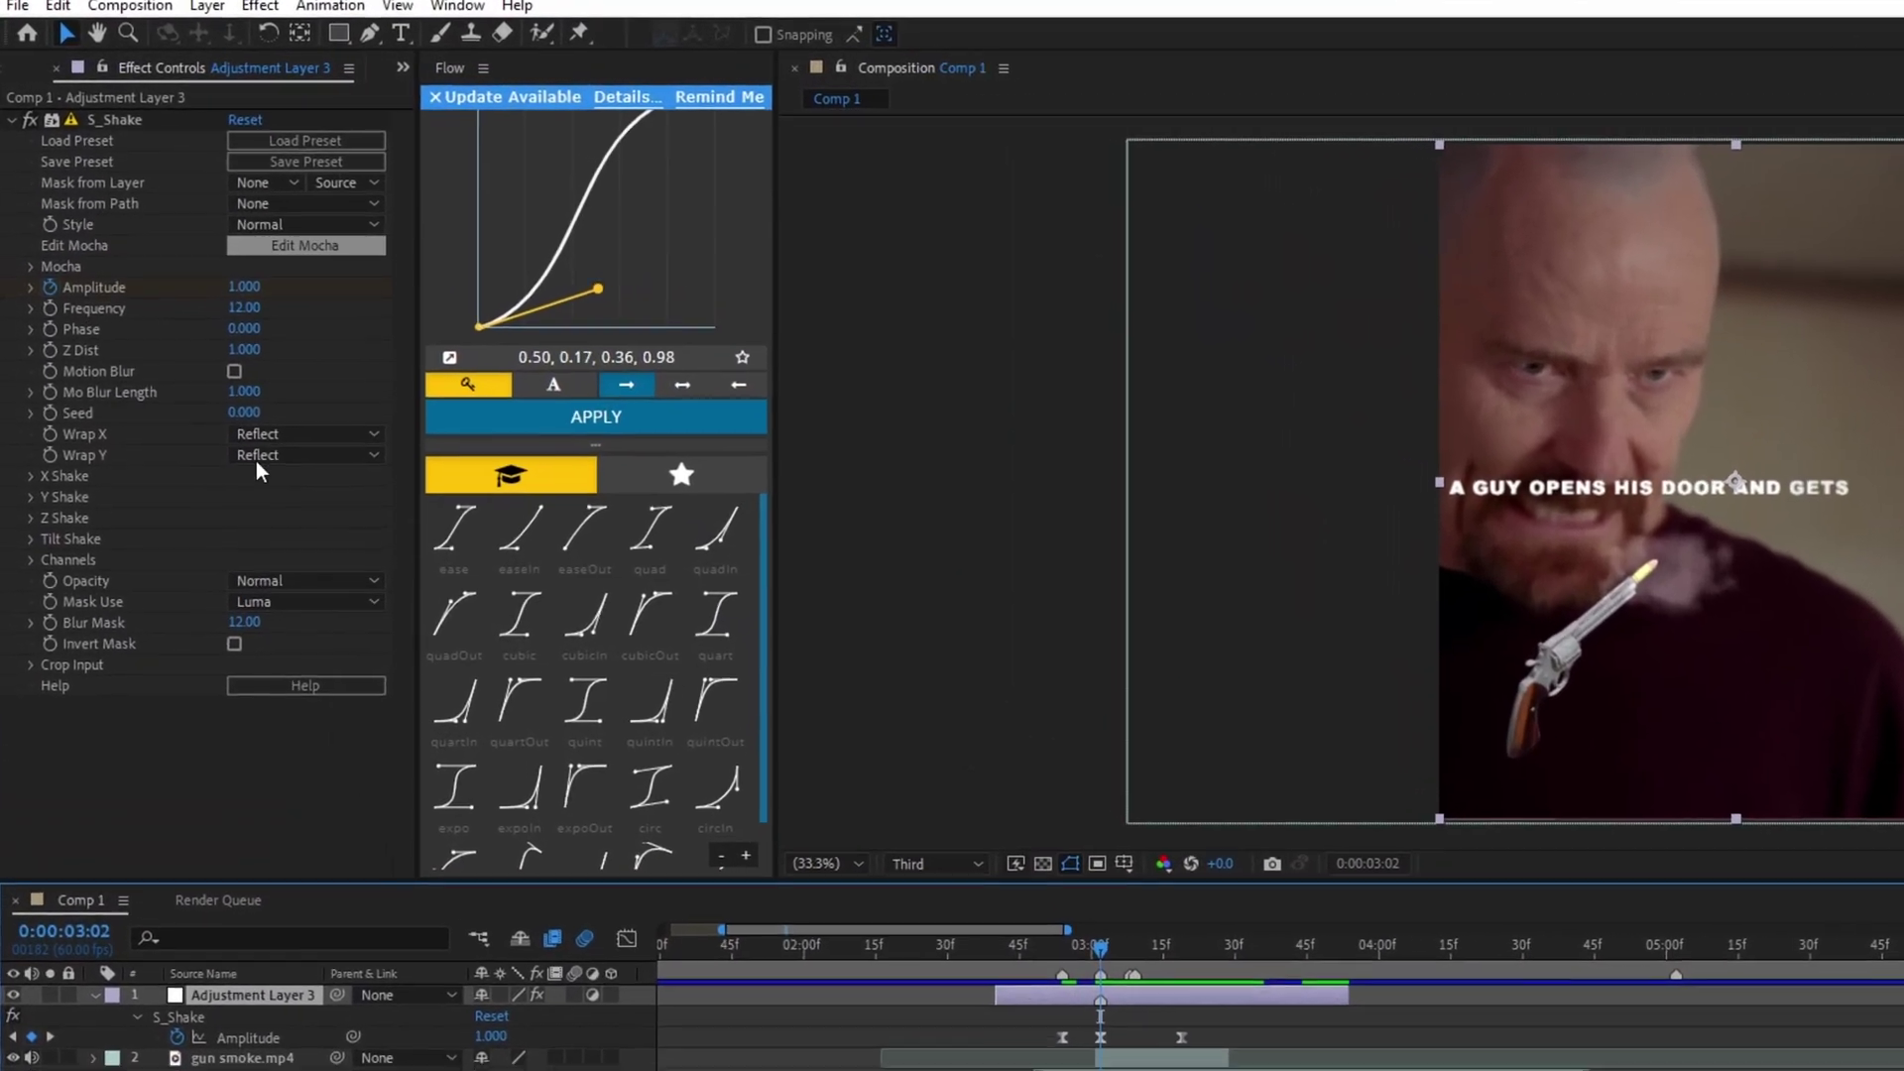
drag(1216, 1035, 963, 1044)
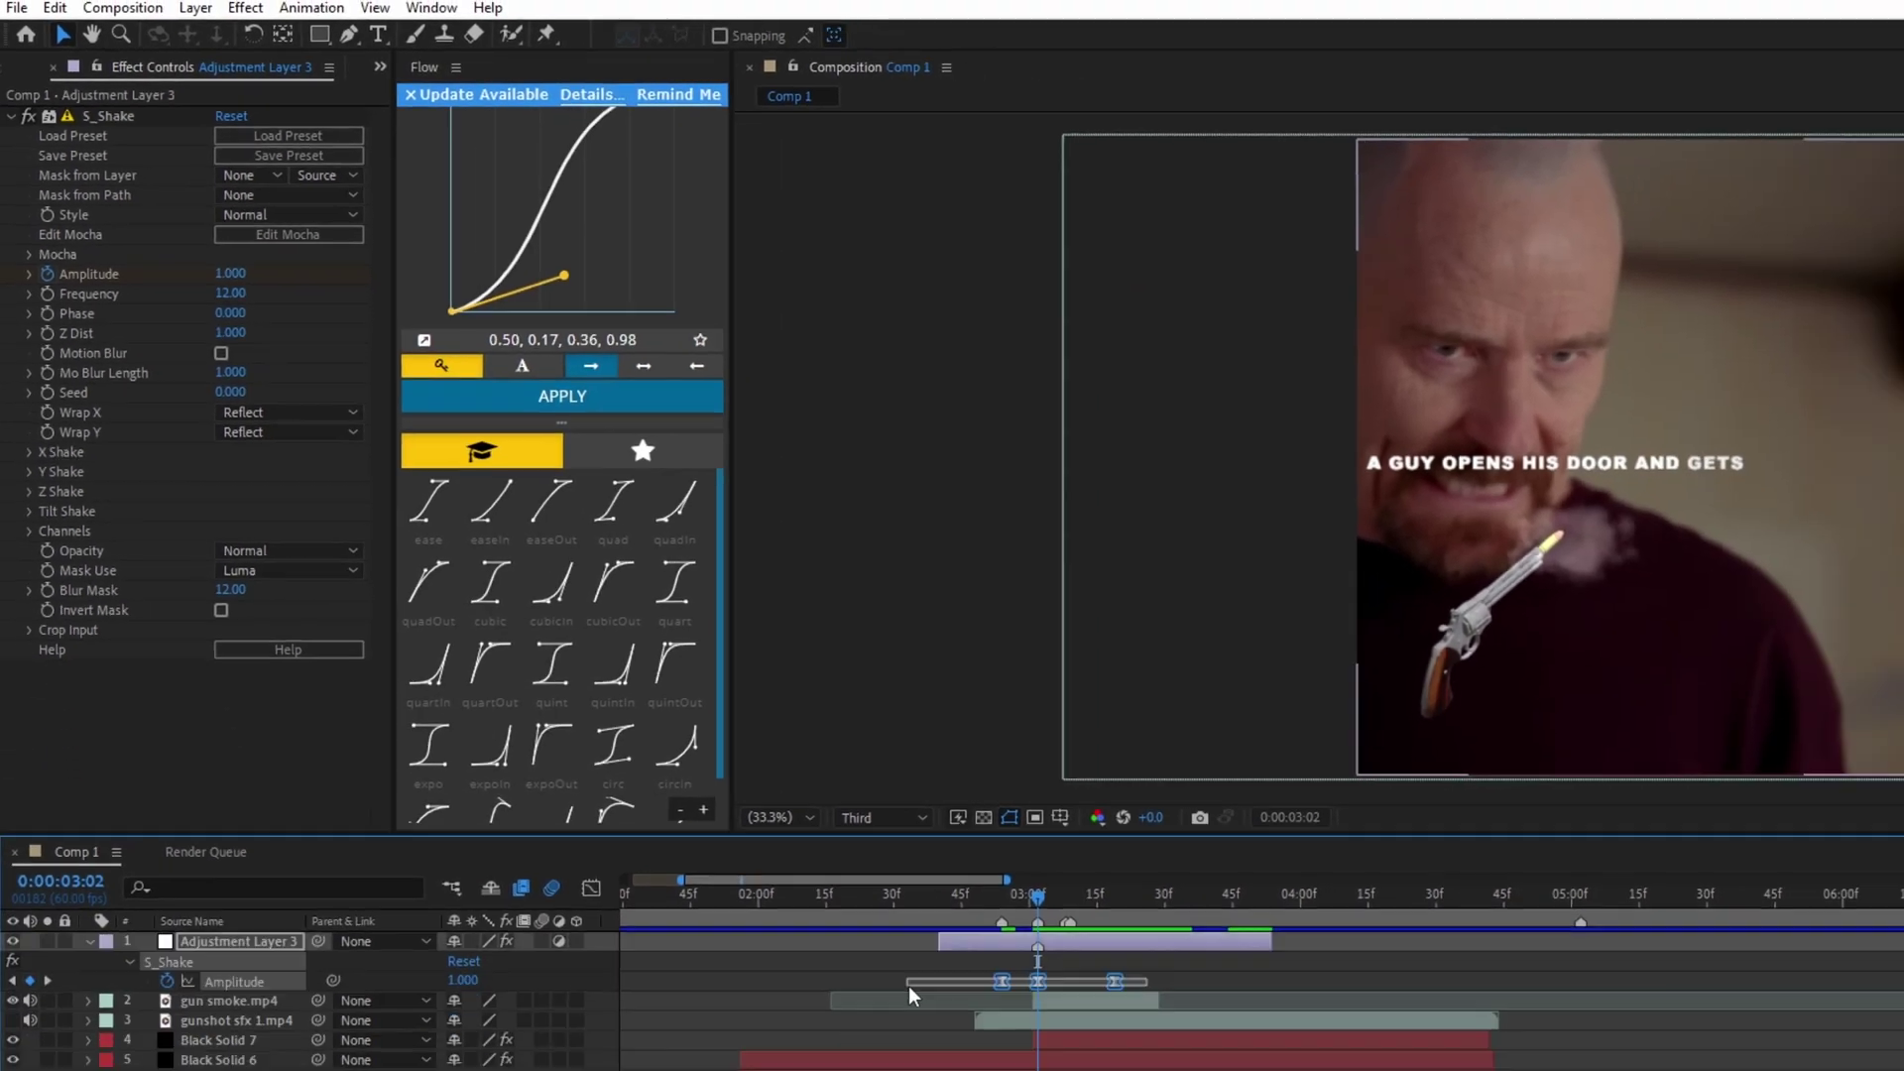
click(591, 888)
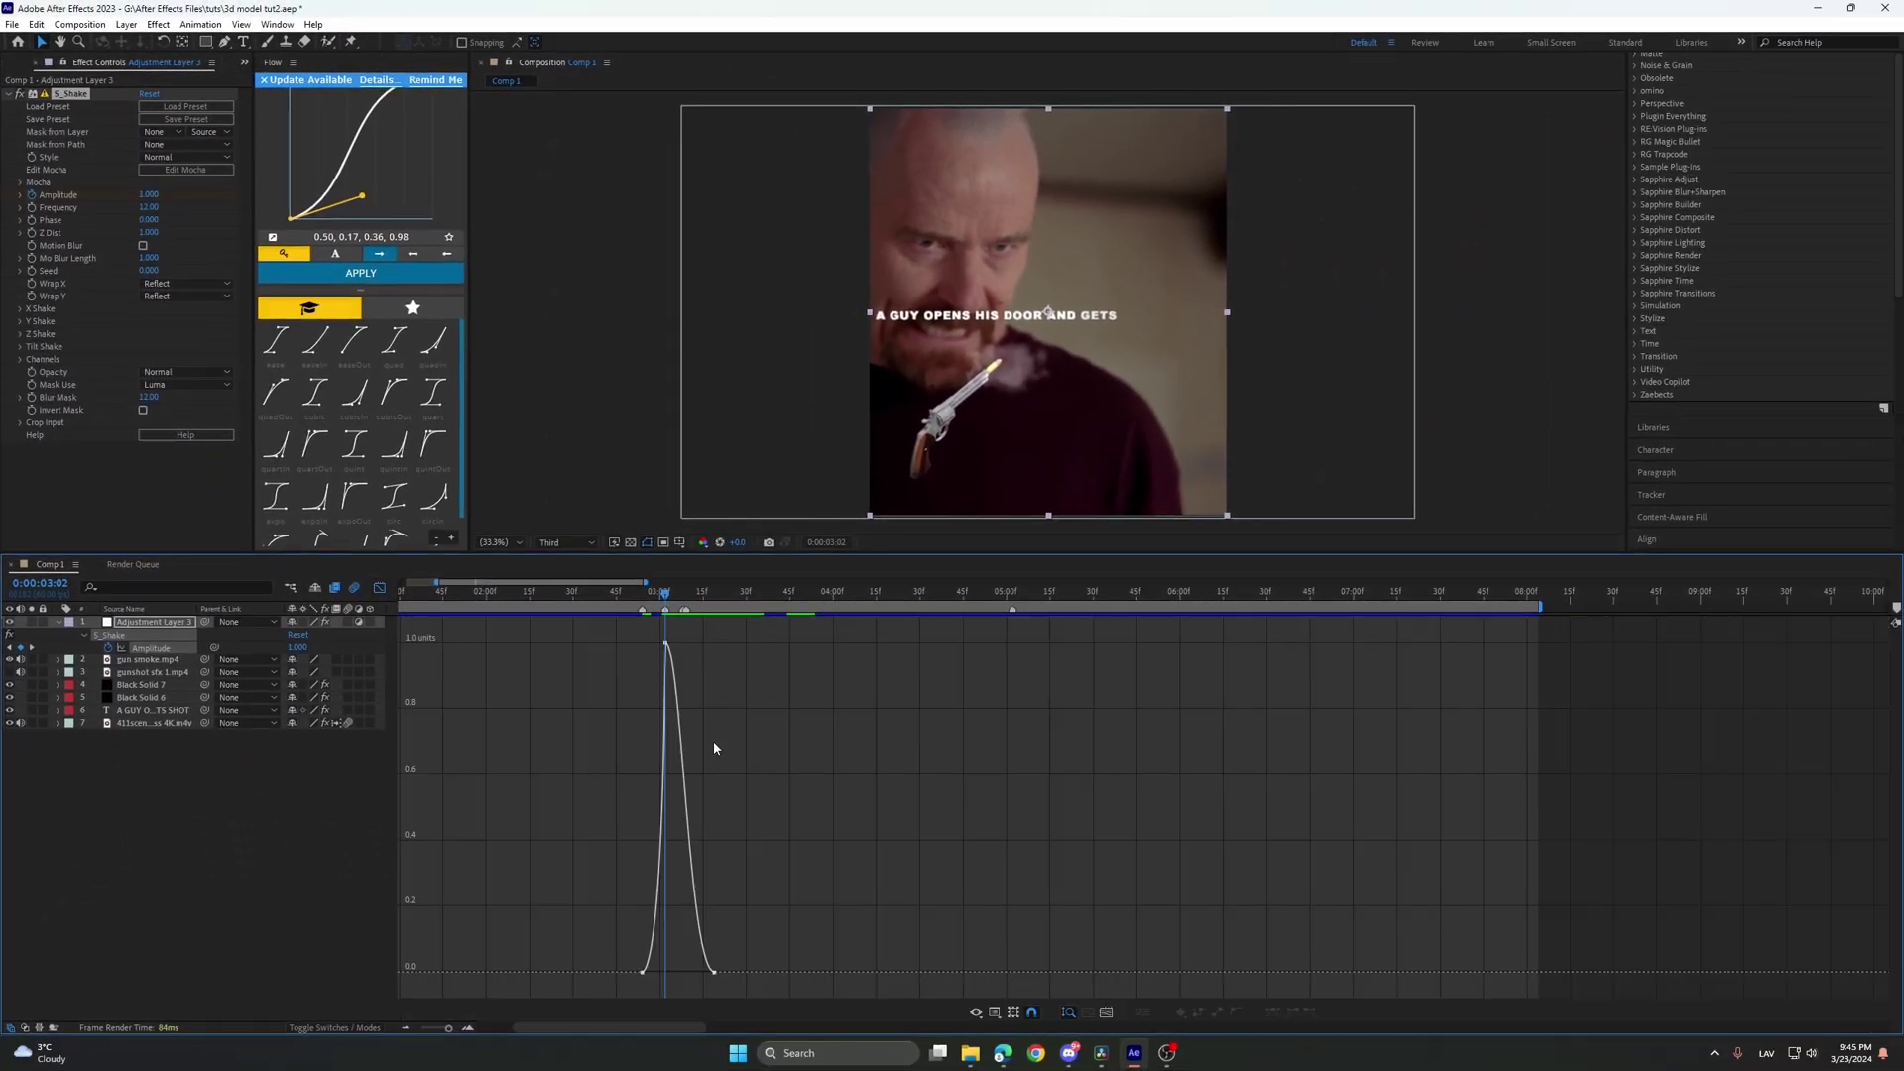
scroll(714, 749, up, 3)
drag(731, 743, 782, 745)
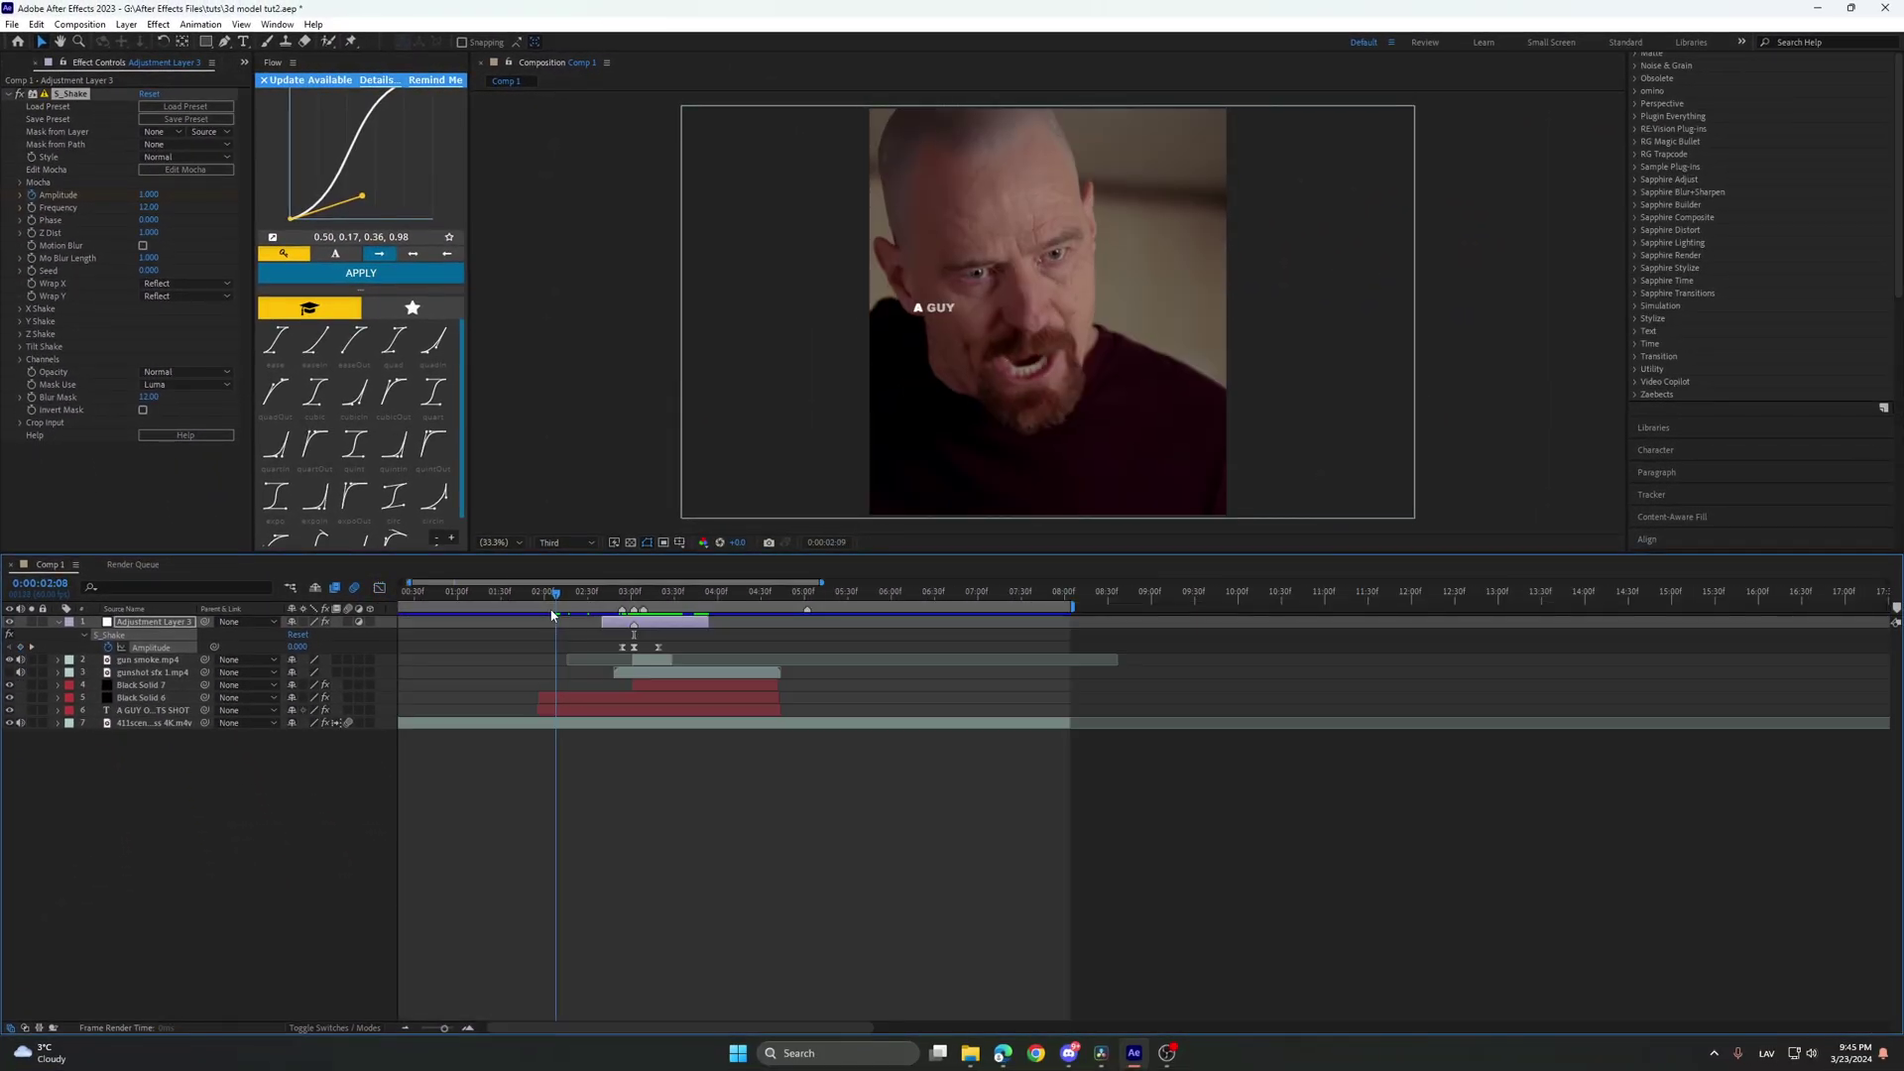
Apply the text settings4 preset to both the gun layer and the bullet layer, and preview the composition.
drag(552, 595, 538, 595)
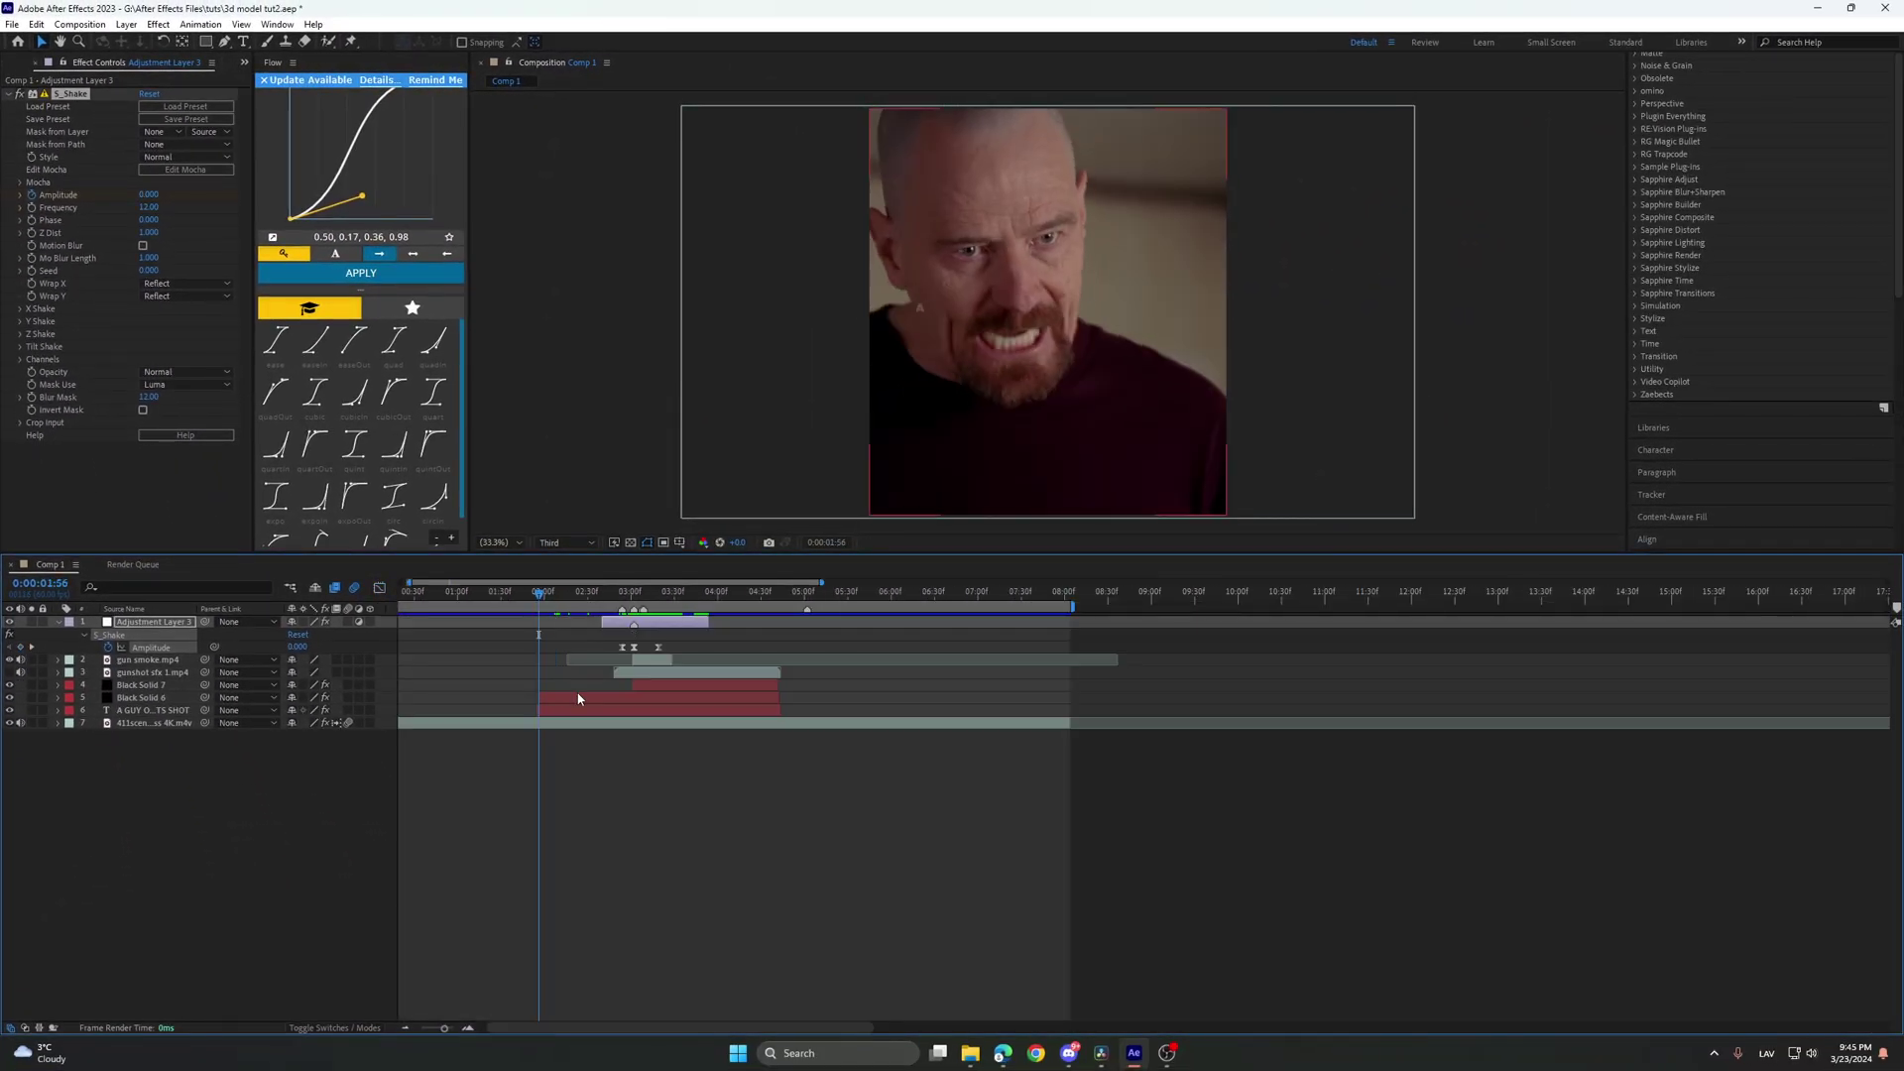
click(578, 699)
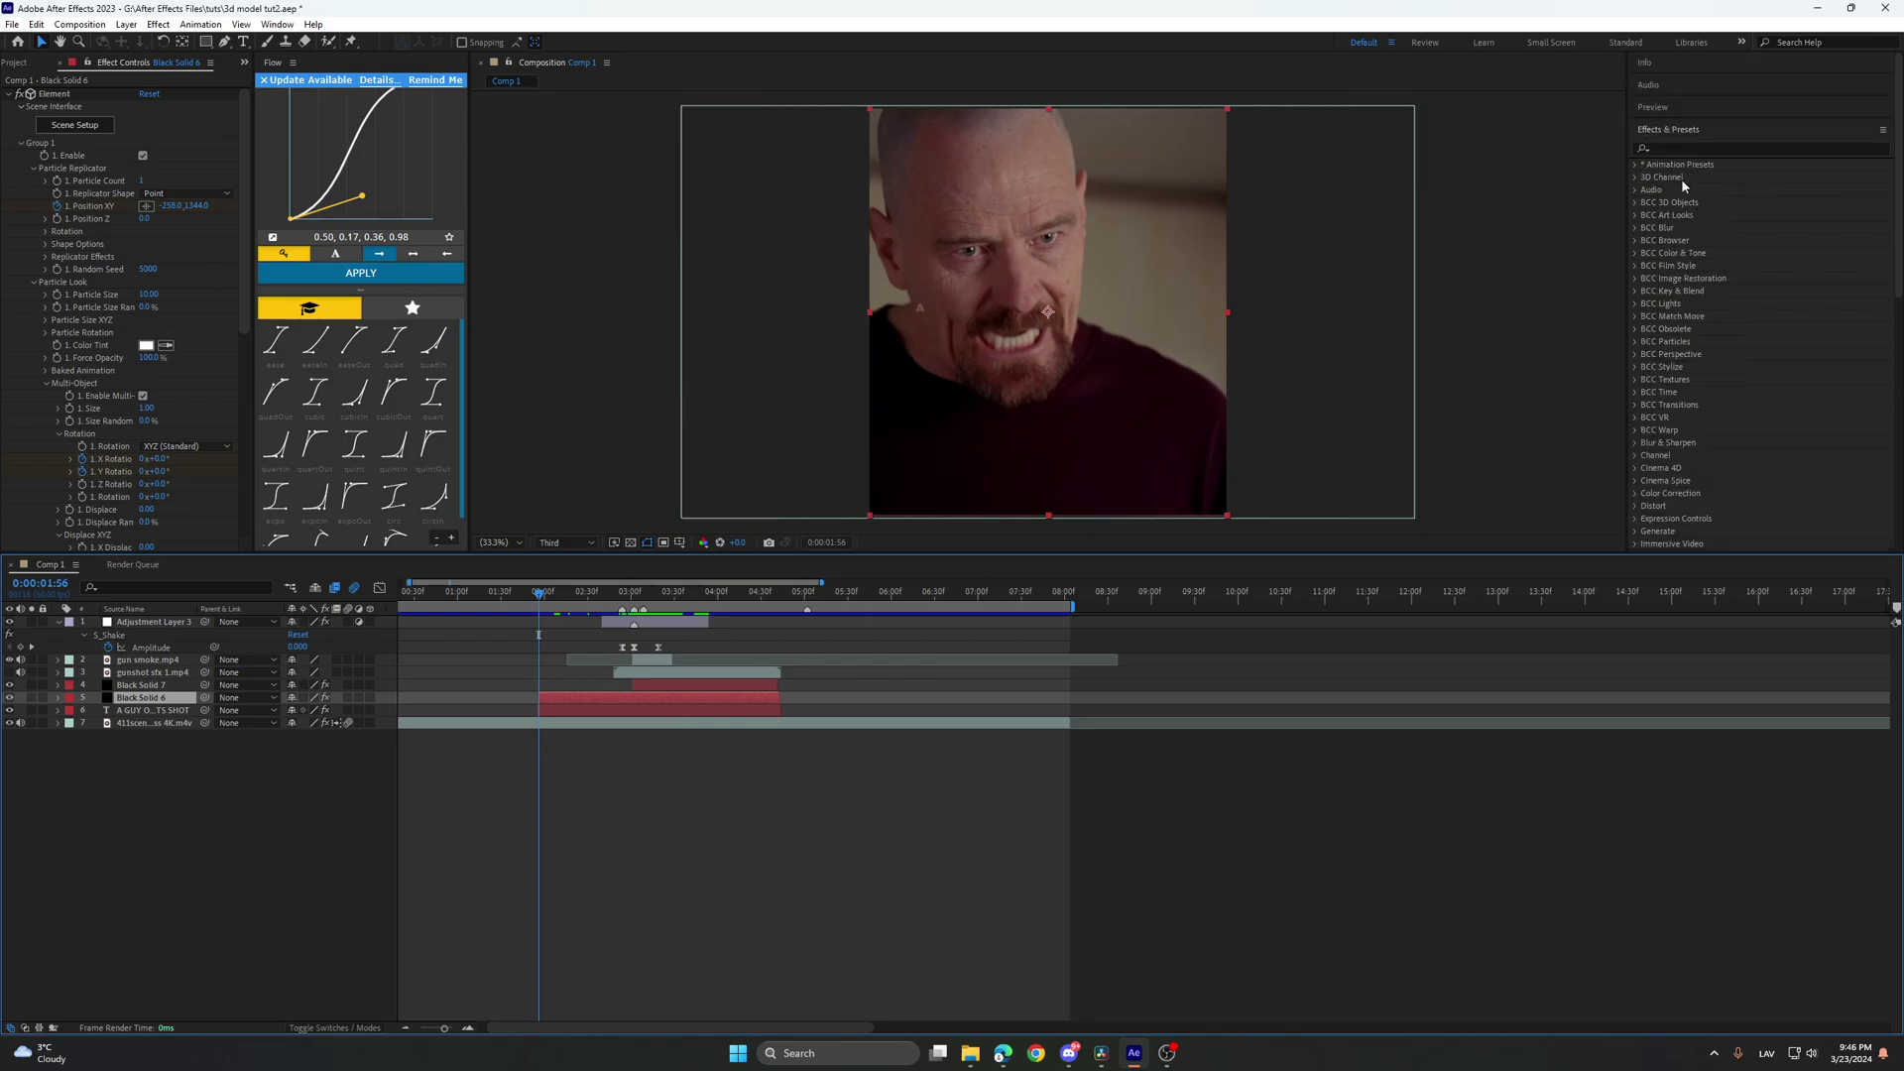
scroll(1687, 298, down, 10)
drag(1732, 471, 565, 701)
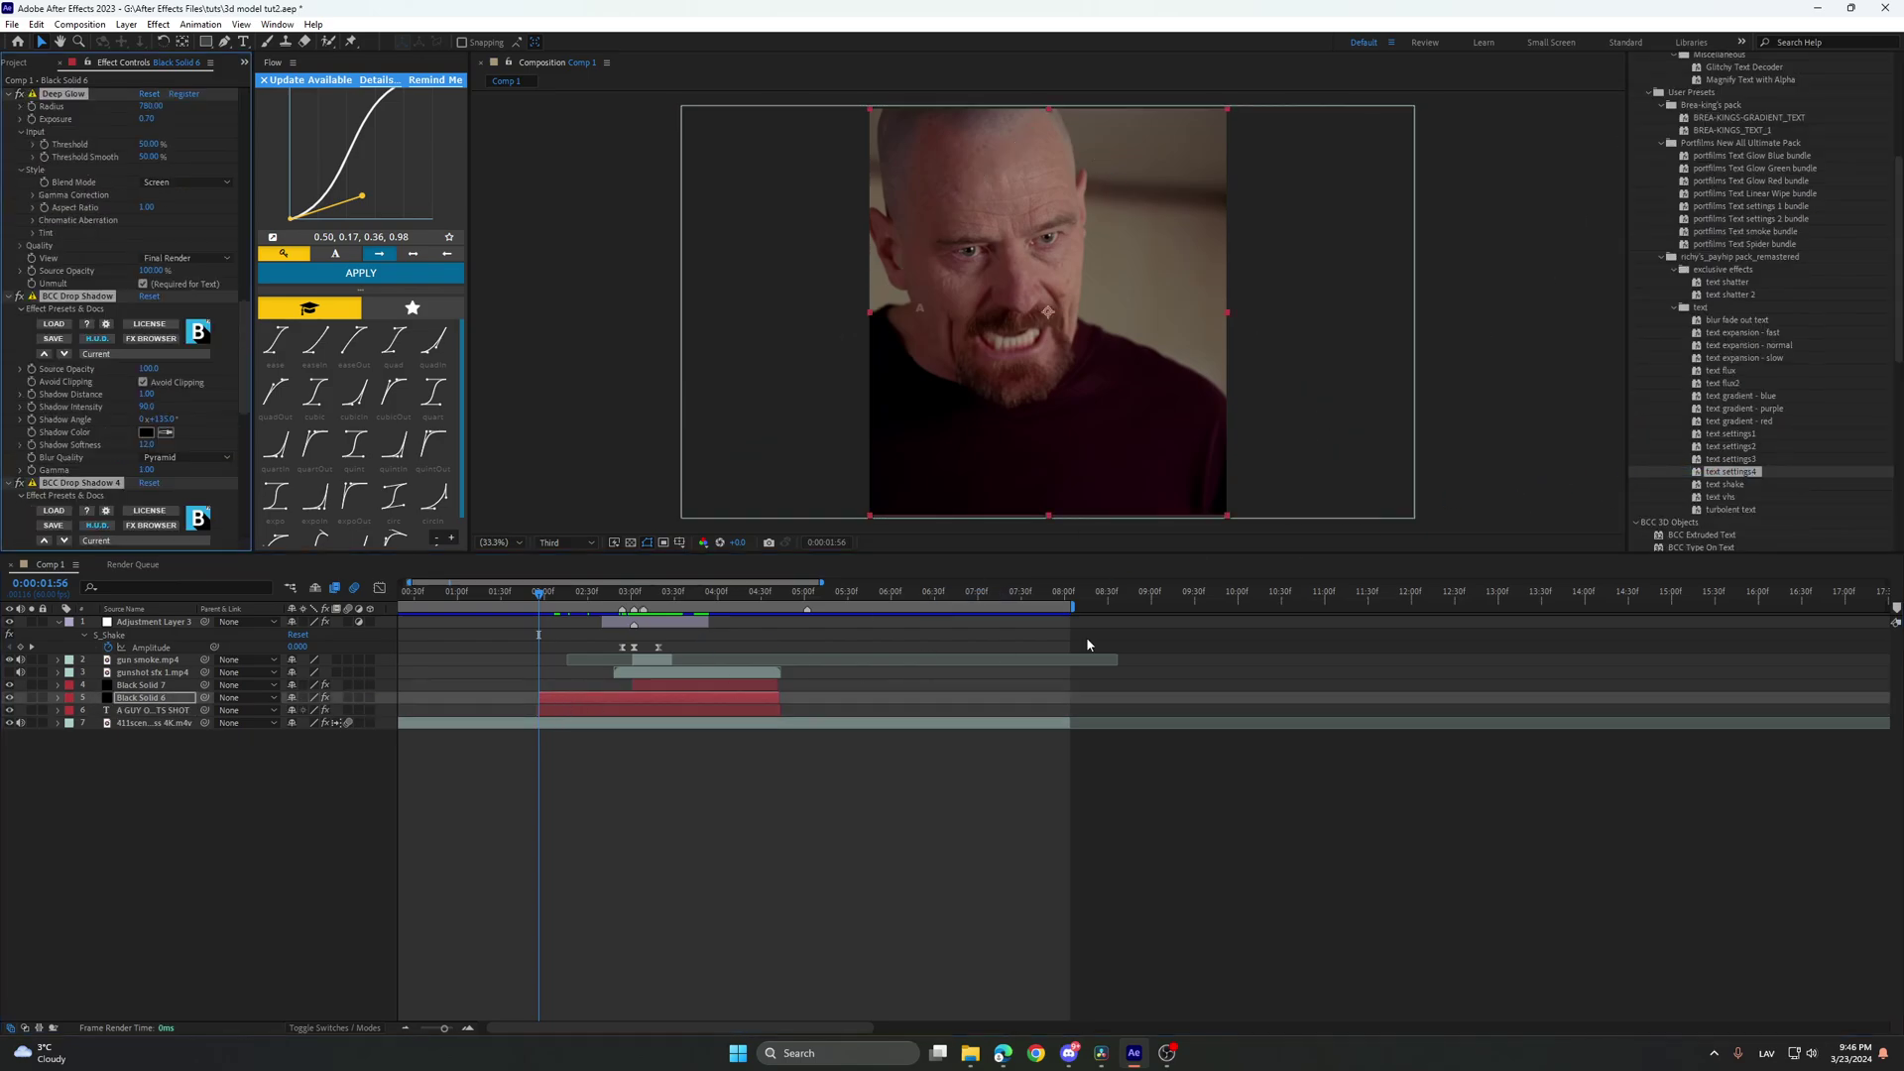
click(655, 686)
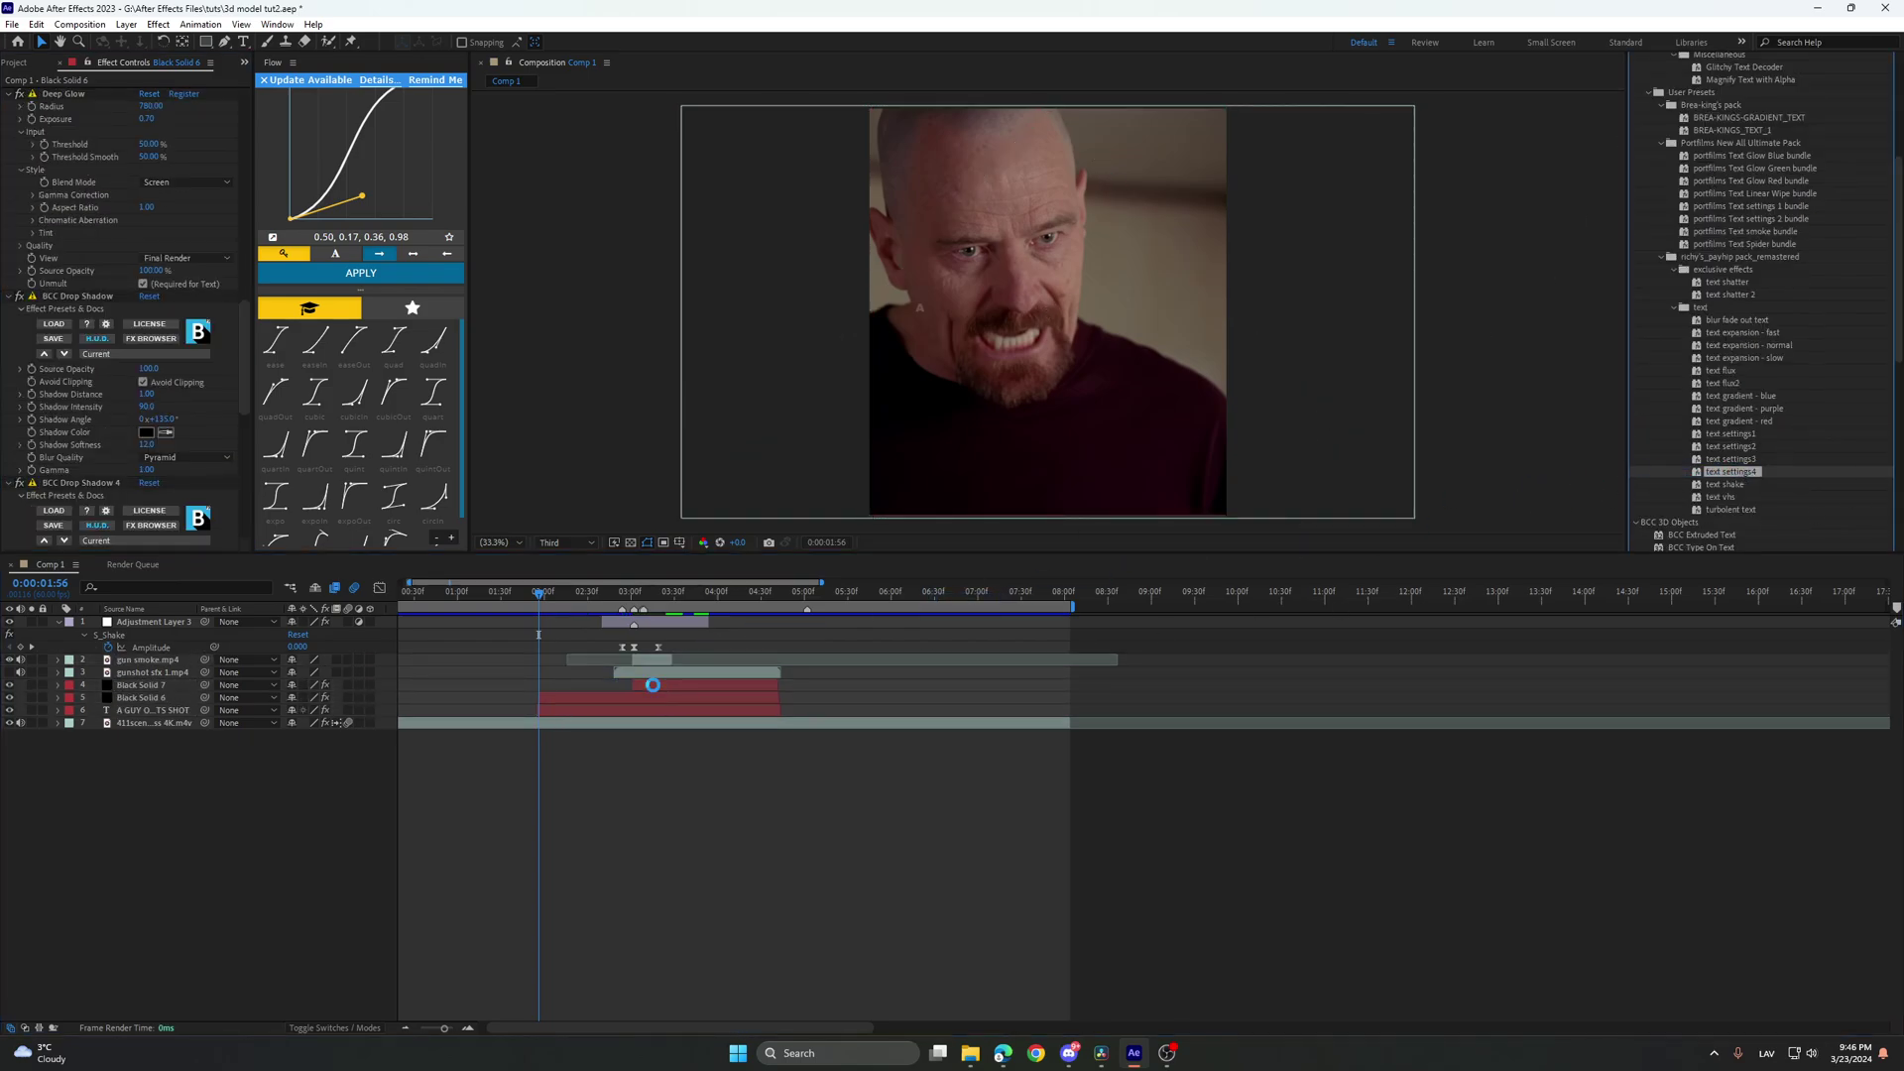
click(632, 905)
key(minus)
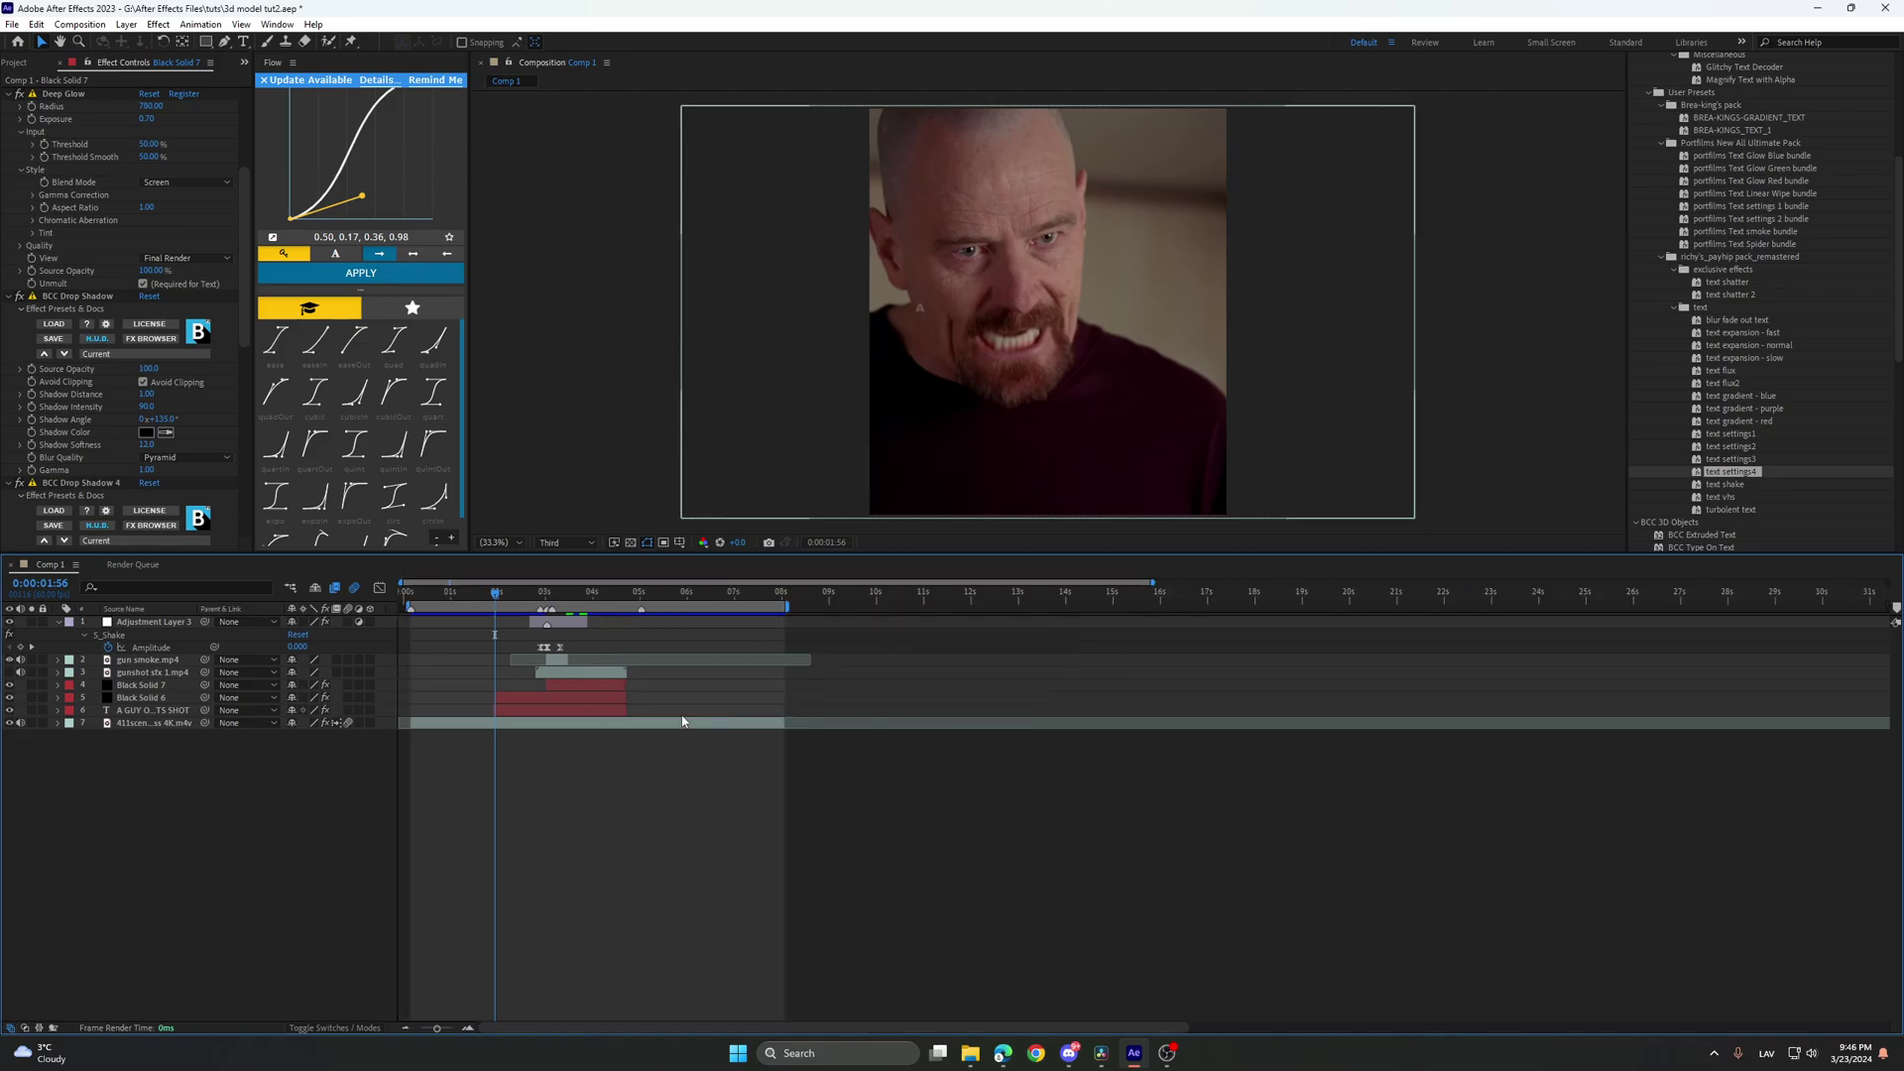
key(space)
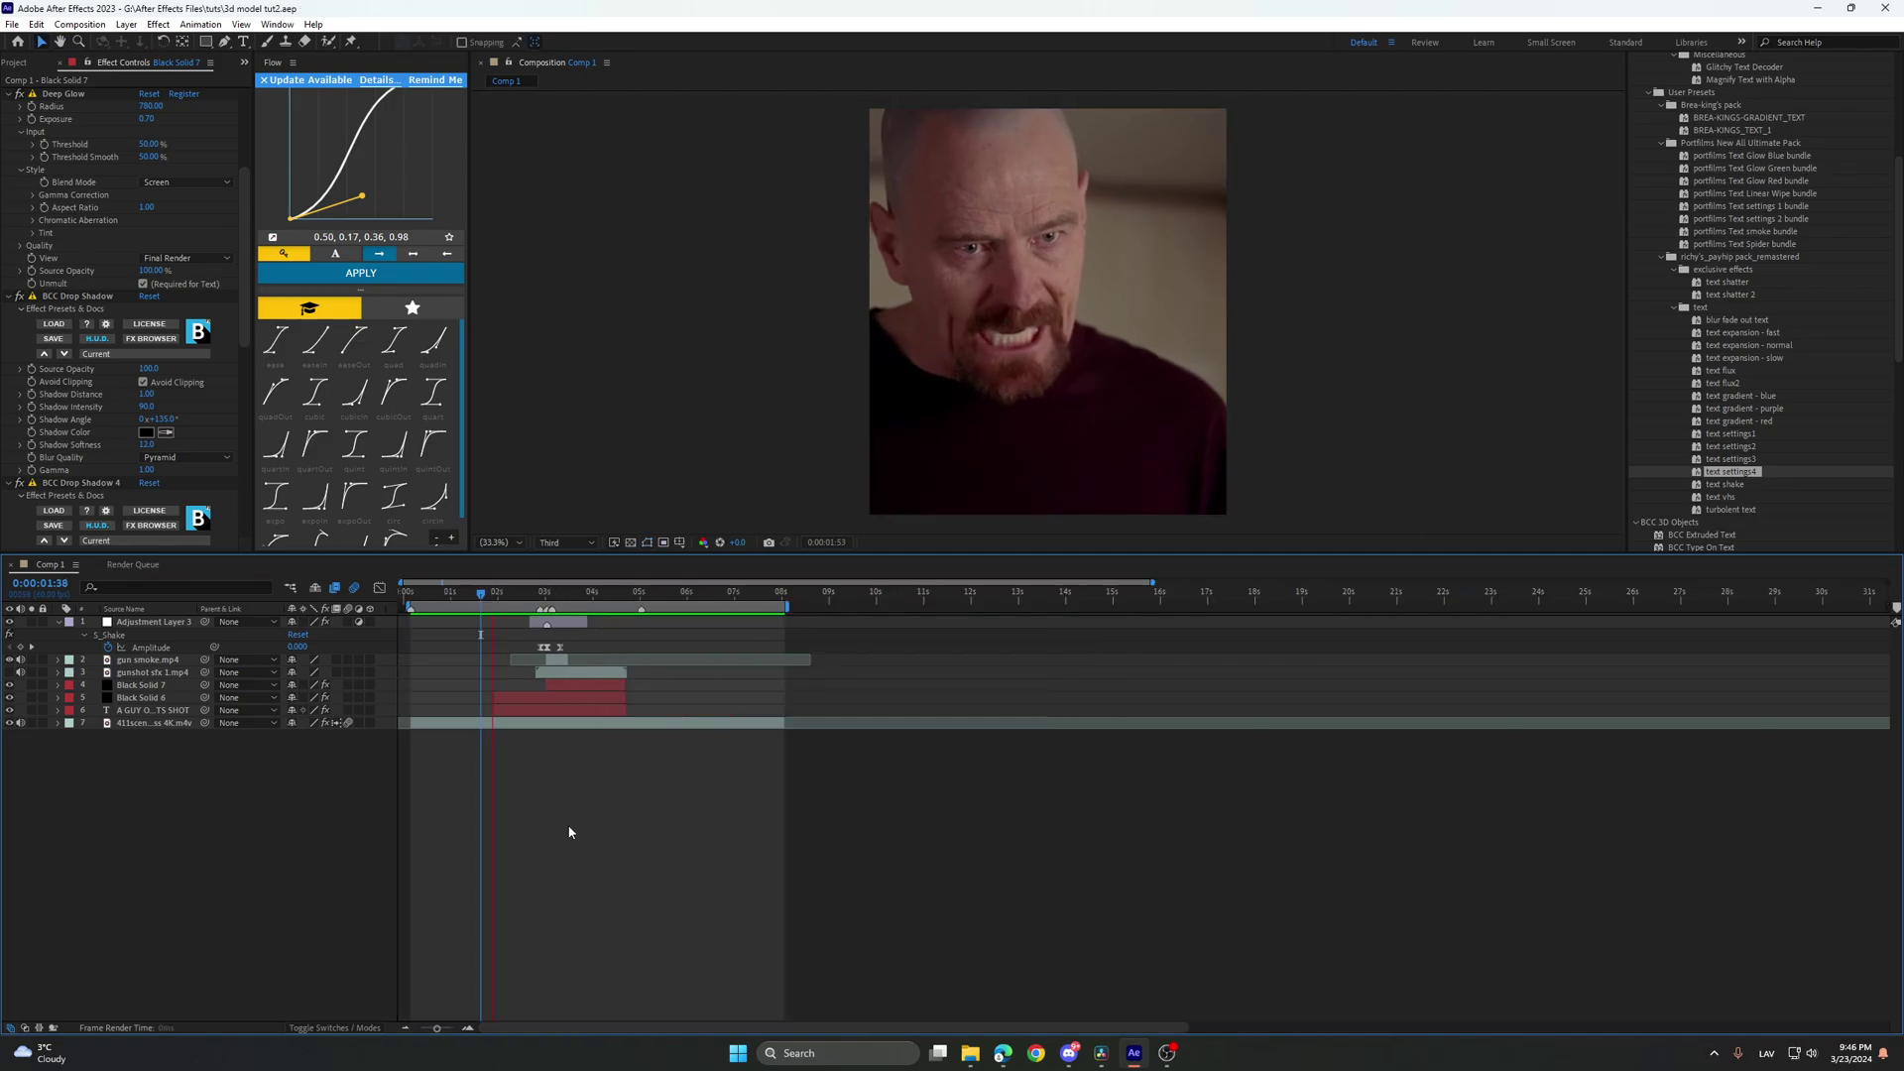